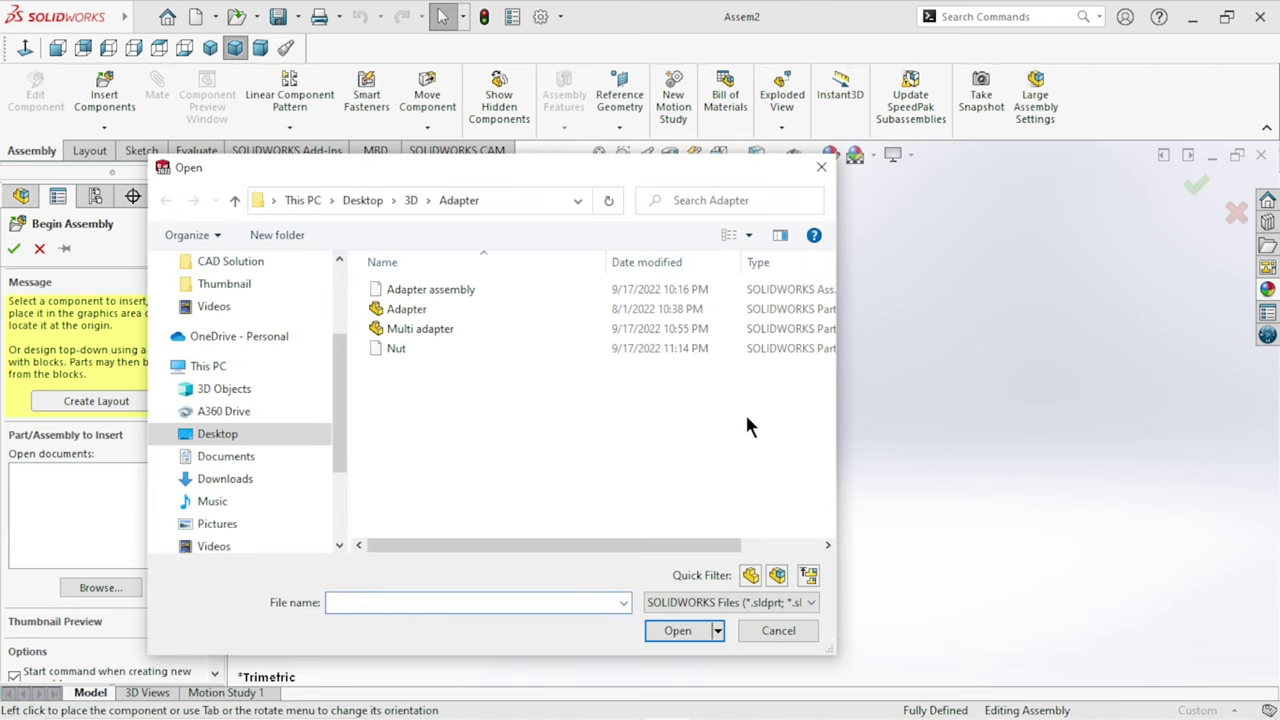
Step: Insert the Multi adapter part and fix it at the origin of Assem2
left_click(421, 328)
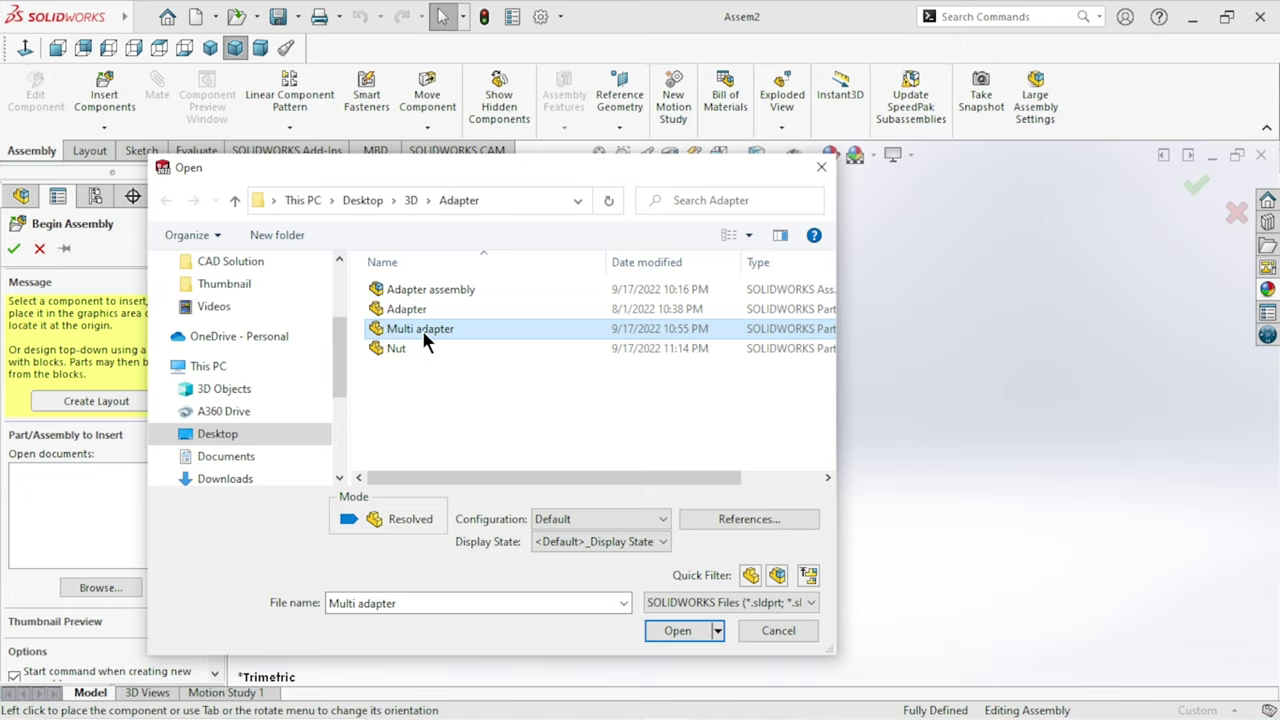
left_click(677, 631)
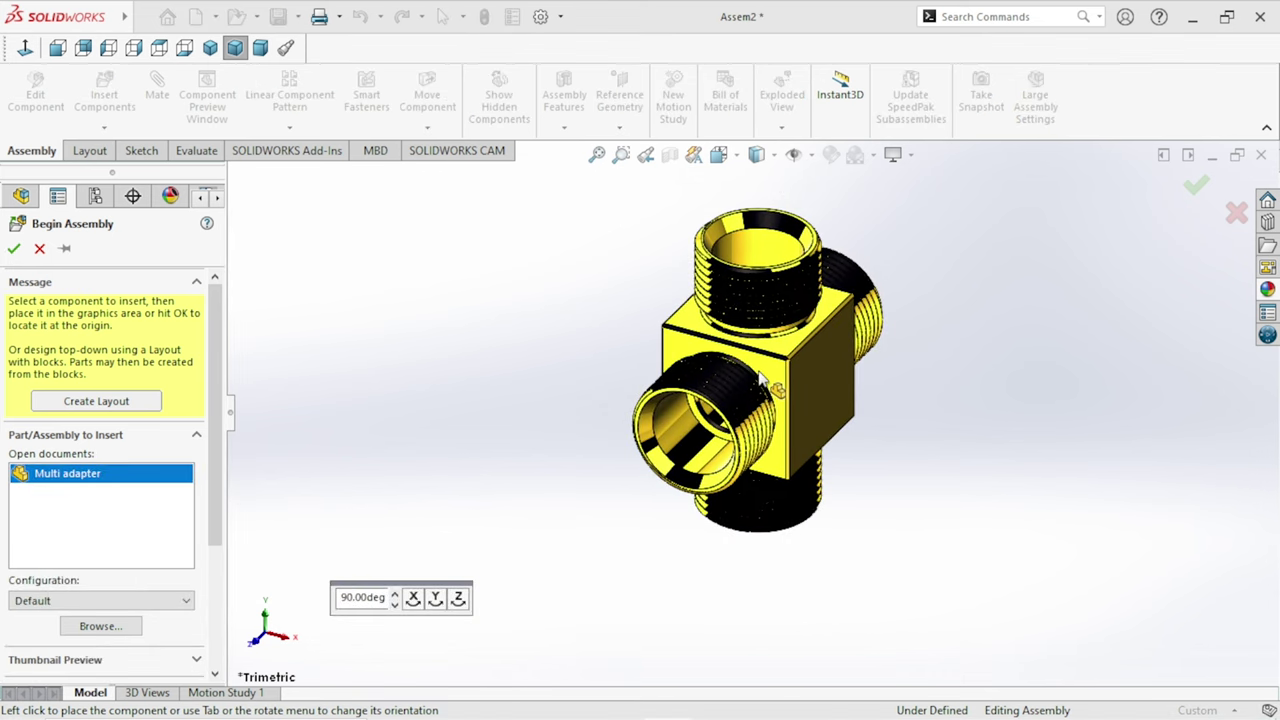
left_click(813, 158)
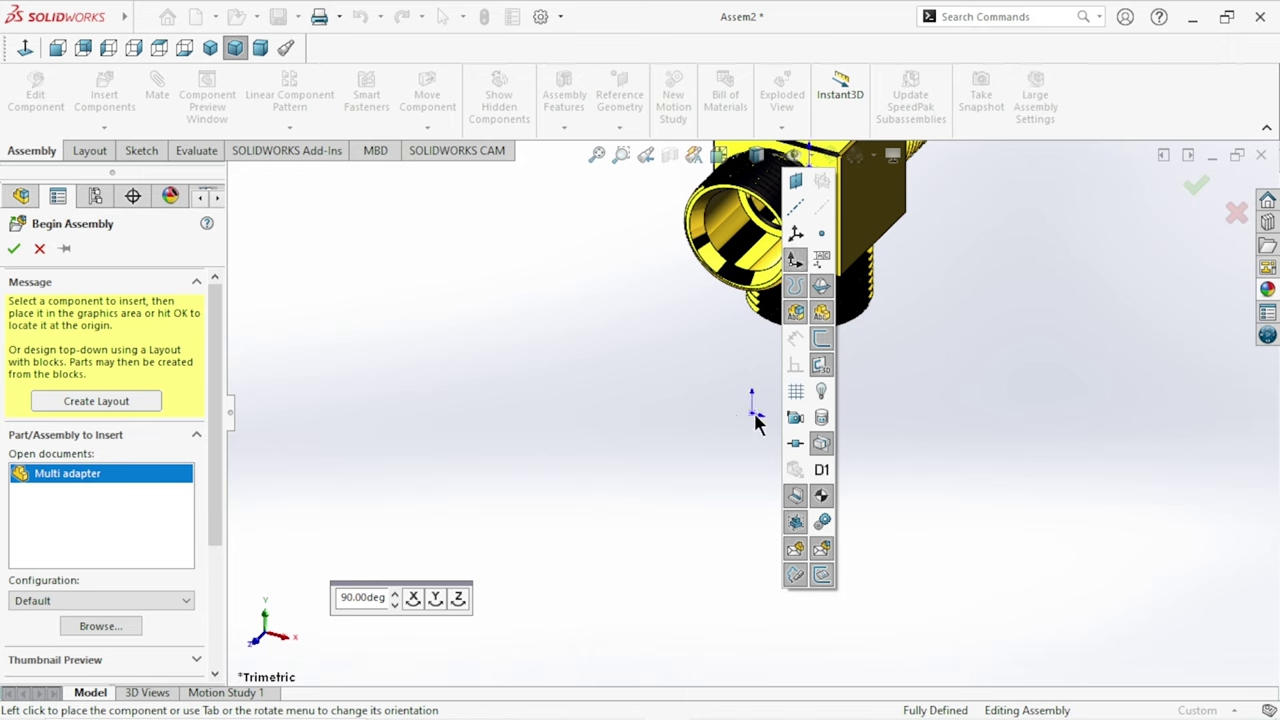
left_click(754, 417)
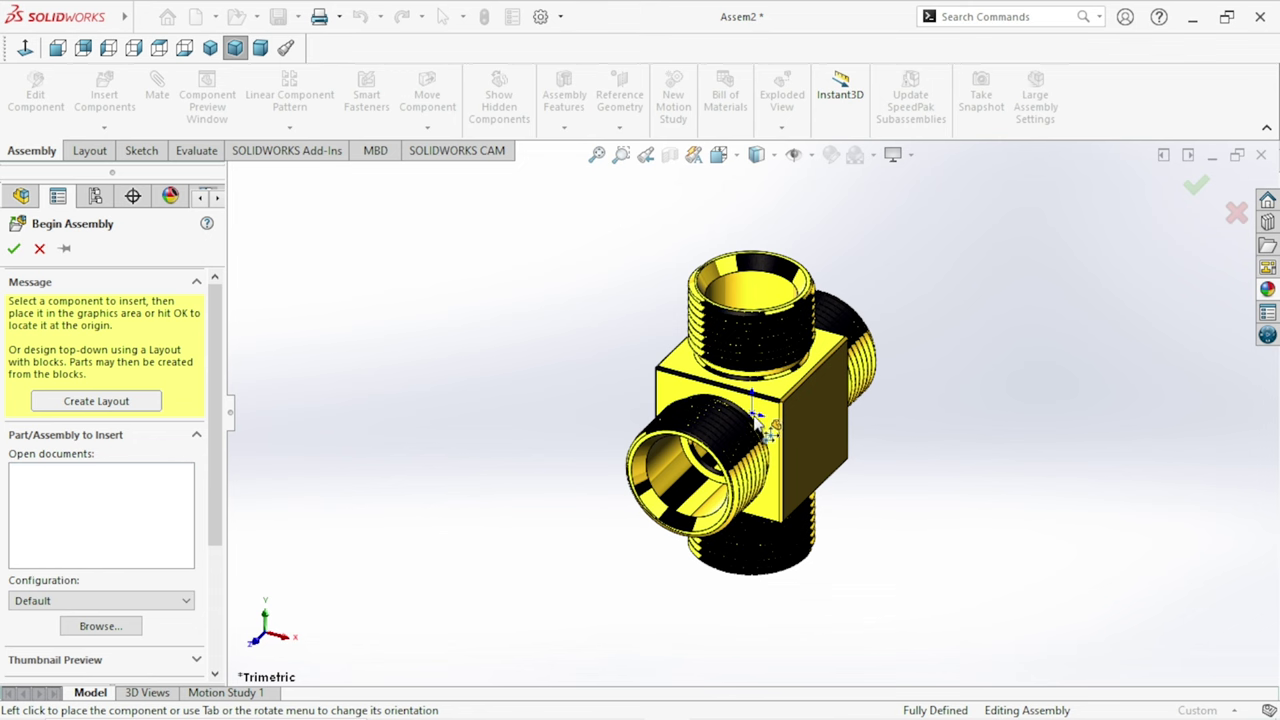
left_click(757, 421)
Step: Apply the Plain White scene and orbit the gold adapter to an isometric view
mouse_move(962, 364)
middle_mouse_down()
mouse_move(974, 374)
mouse_move(862, 367)
mouse_move(909, 409)
mouse_move(860, 172)
middle_mouse_up()
left_click(871, 153)
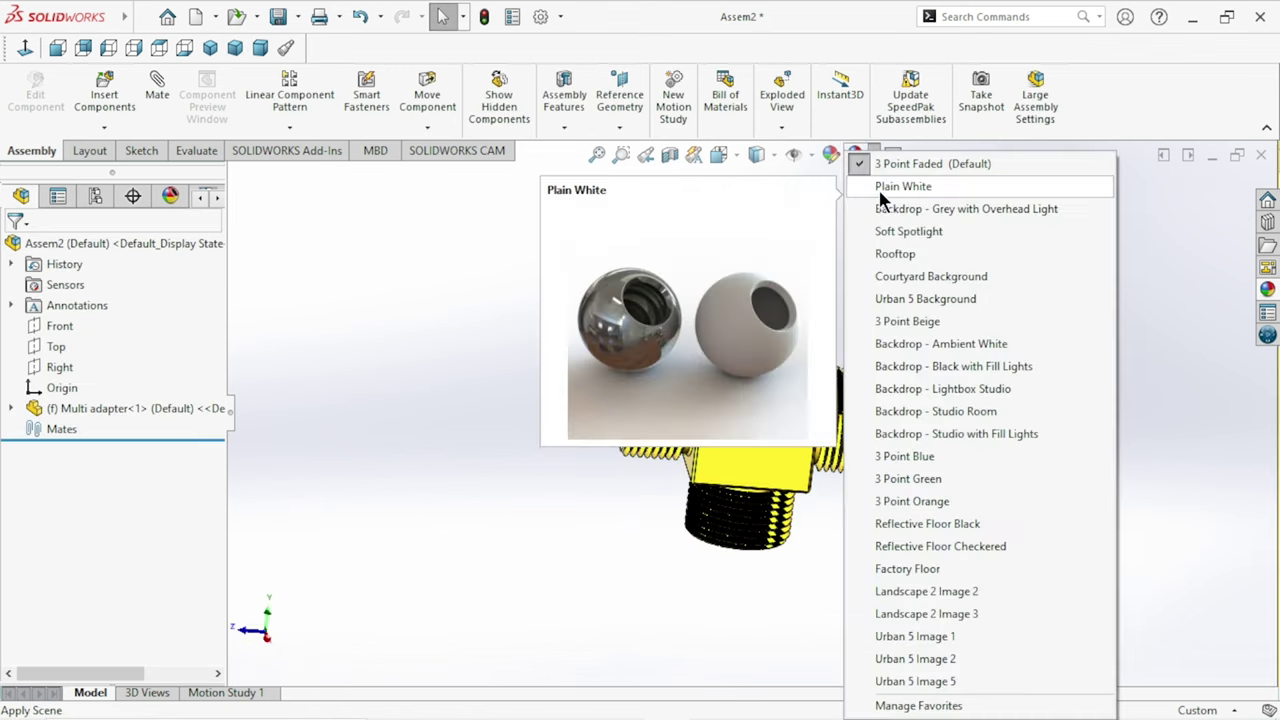
left_click(880, 190)
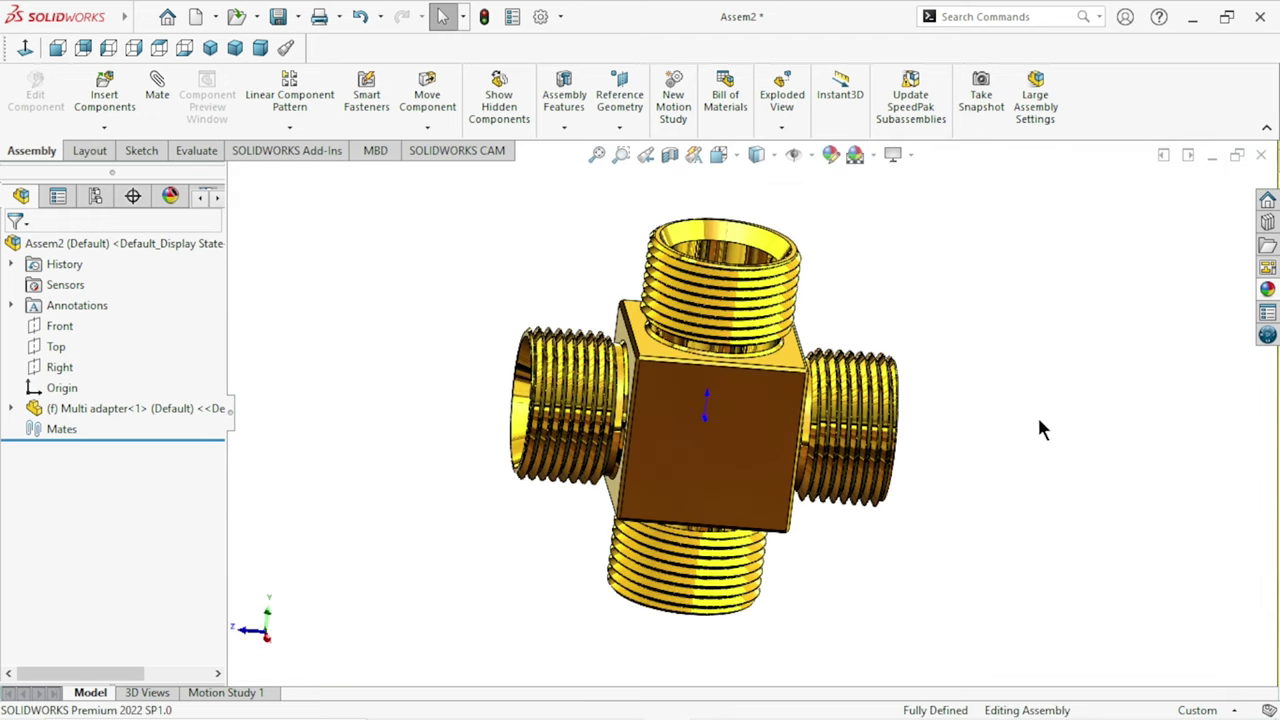
middle_click_drag(1040, 428, 980, 338)
left_click(810, 154)
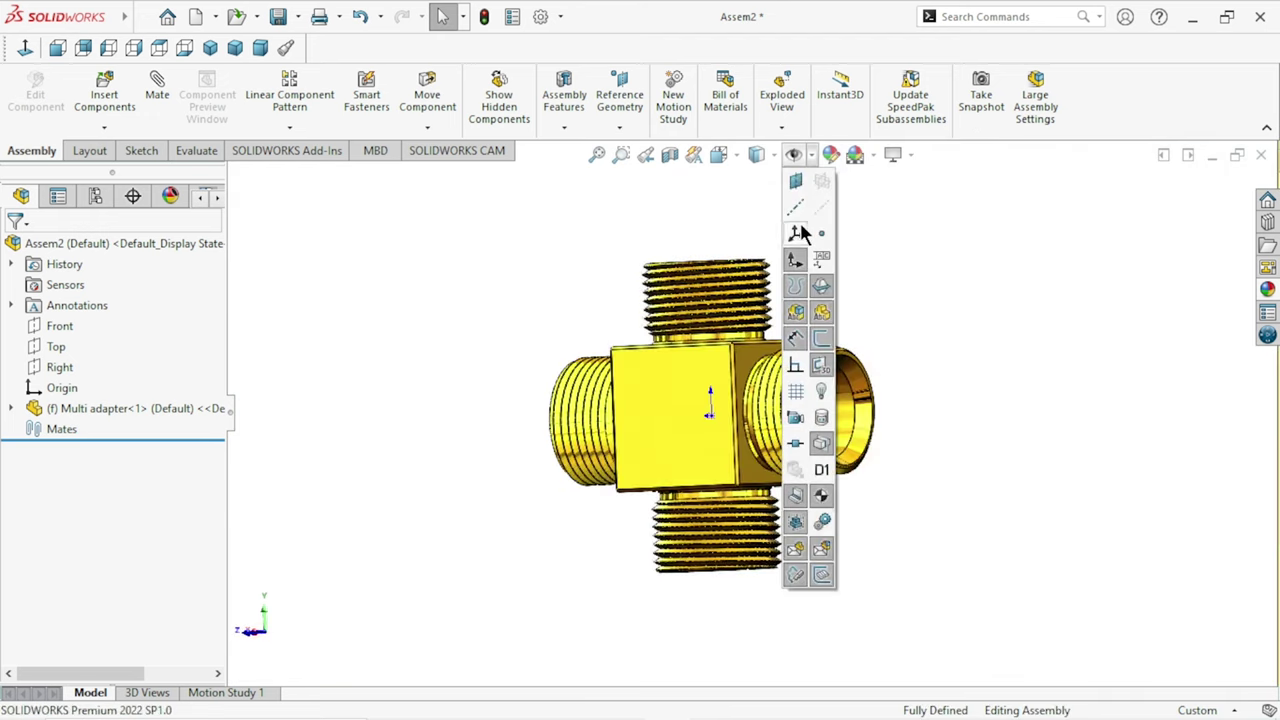
middle_click_drag(925, 340, 1022, 440)
scroll(1022, 440, "up", 3)
scroll(695, 417, "down", 3)
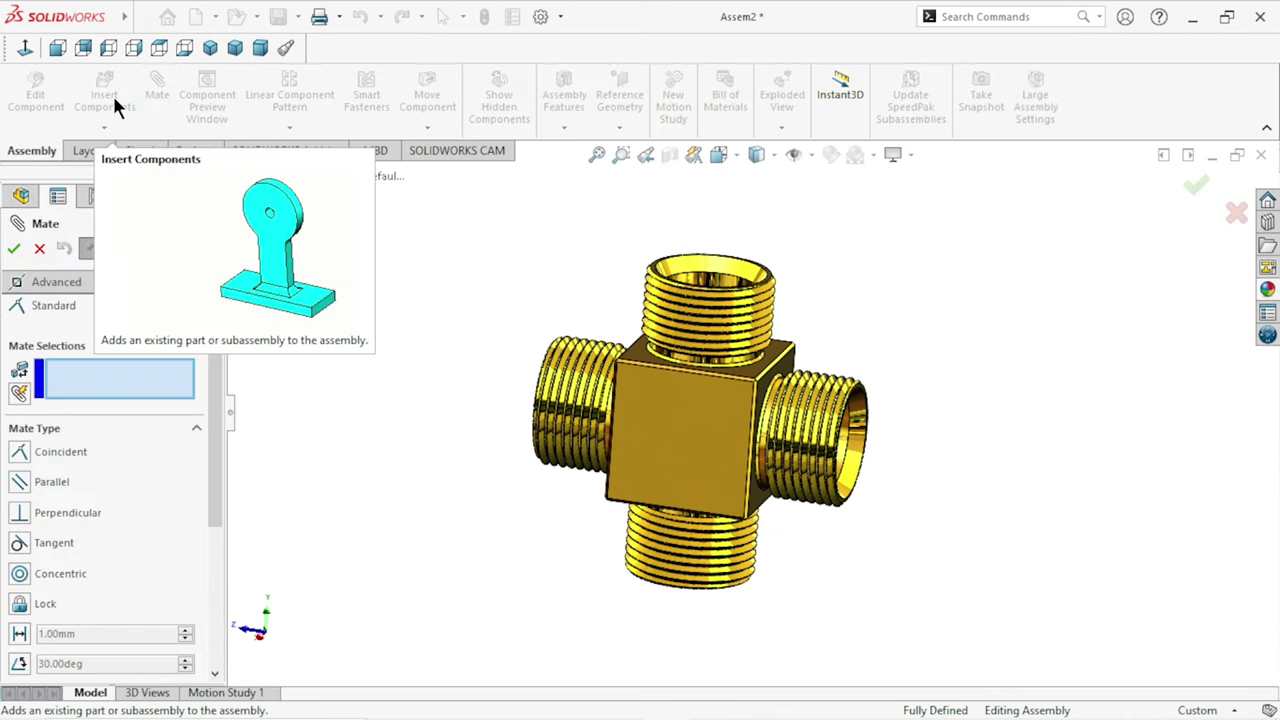
Step: Insert the Nut part and drop it beside the adapter's right-hand threaded end
key("Escape")
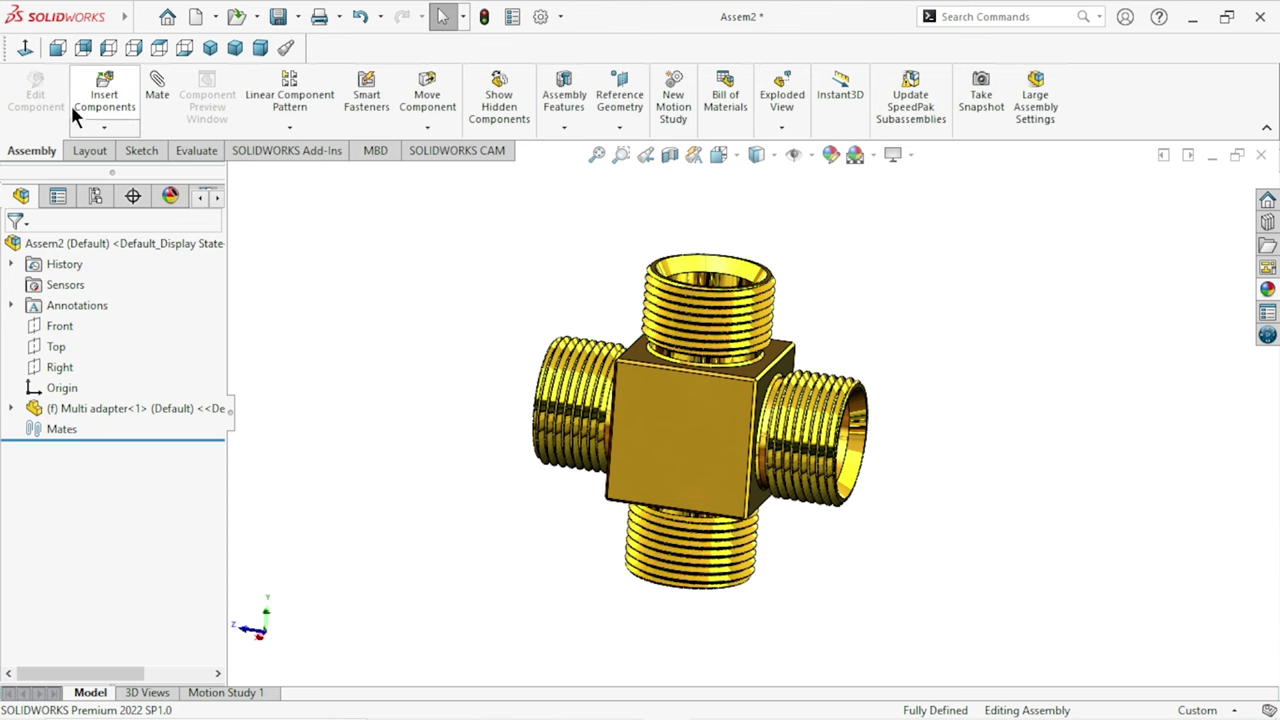
left_click(106, 109)
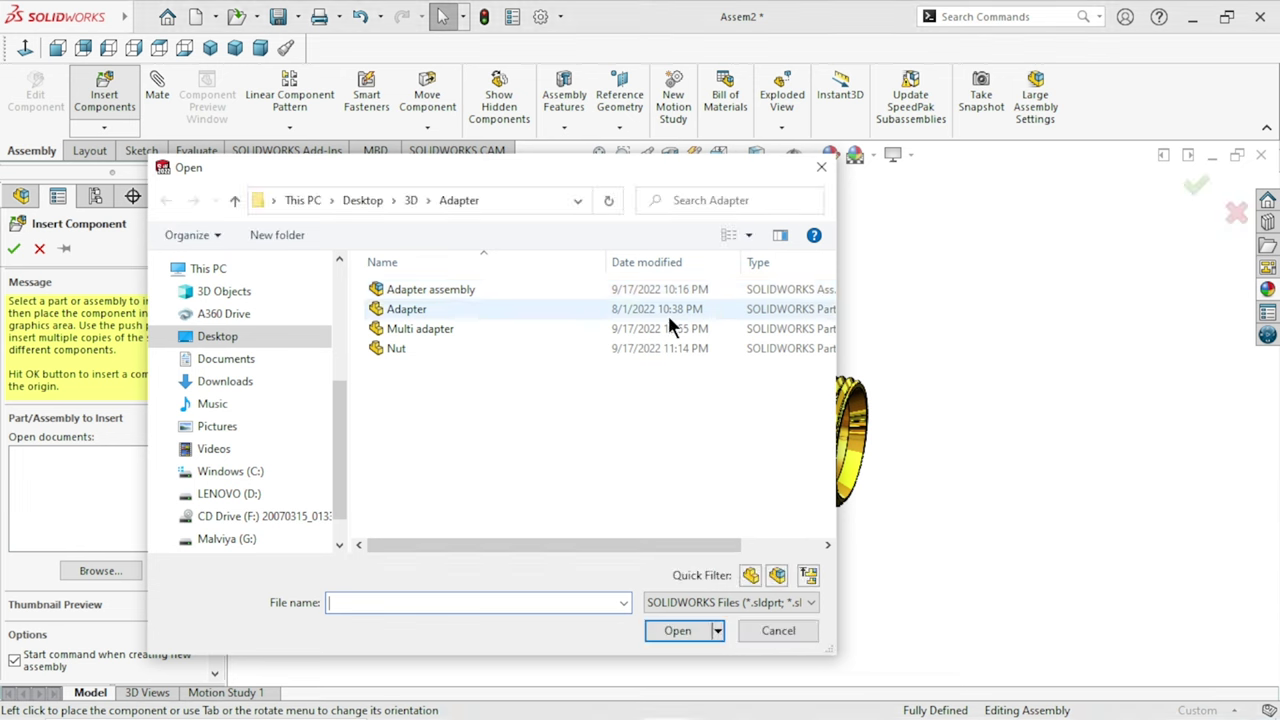
left_click(404, 352)
left_click(677, 636)
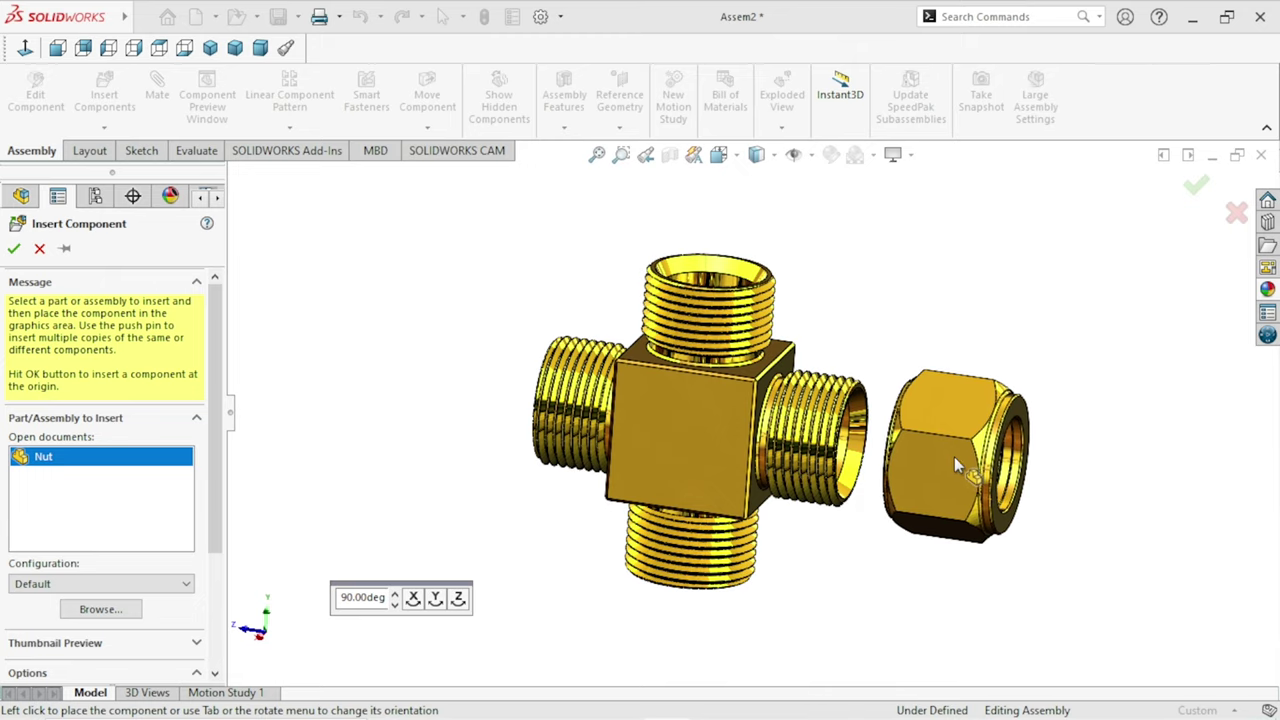
left_click(953, 466)
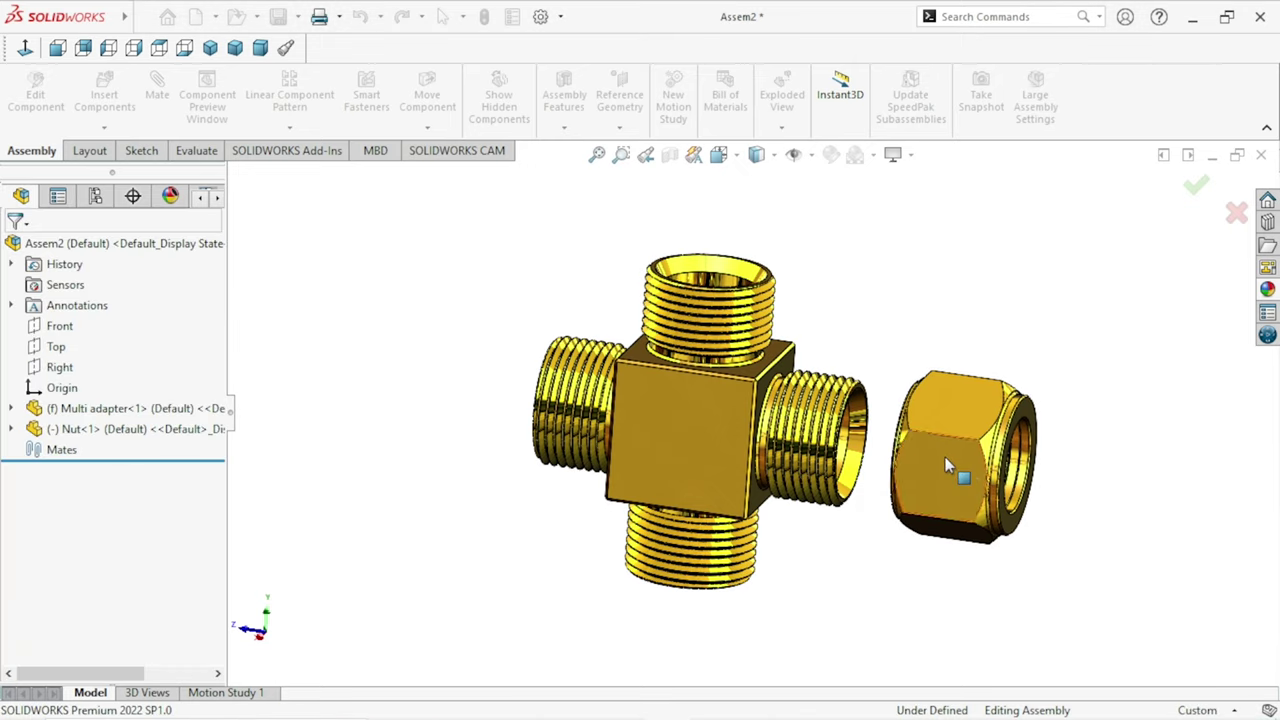
Step: Mate the adapter's thread-end edge concentric with the nut's edge
scroll(860, 475, "down", 3)
scroll(860, 475, "down", 2)
mouse_move(860, 475)
middle_mouse_down()
mouse_move(880, 485)
mouse_move(760, 440)
middle_mouse_up()
scroll(815, 451, "down", 3)
scroll(846, 446, "up", 3)
left_click(160, 88)
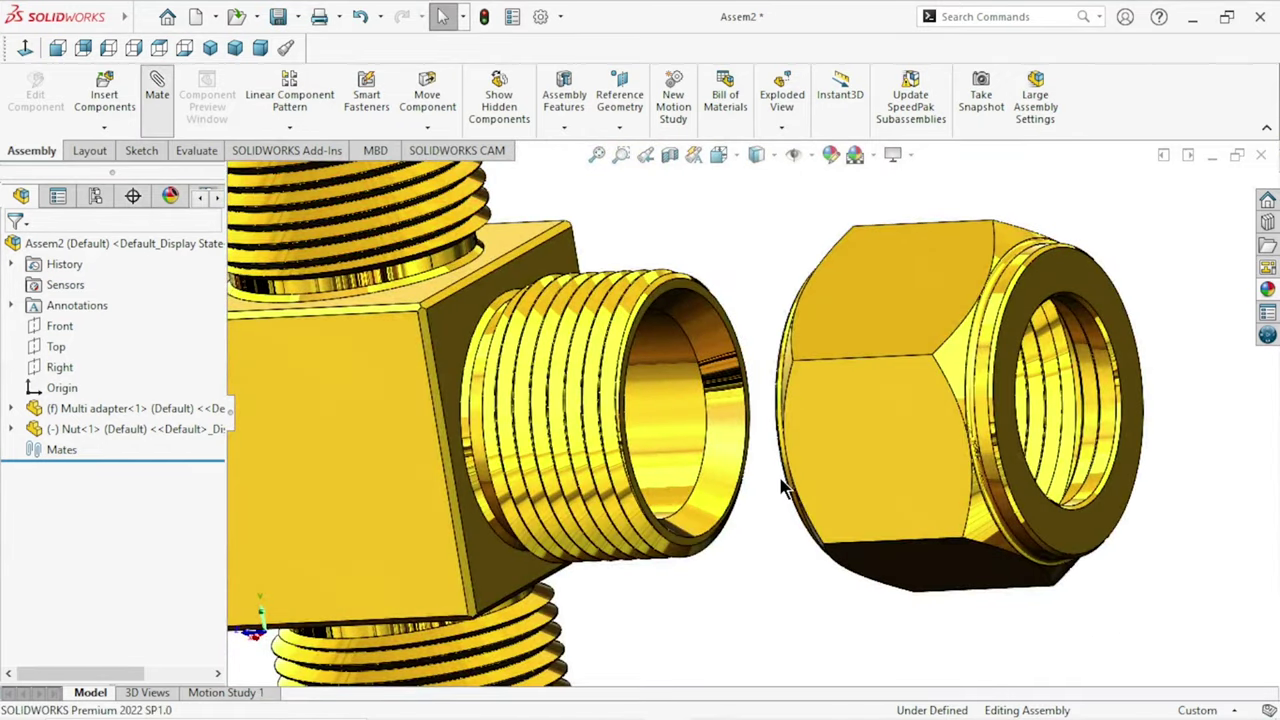
left_click(710, 435)
scroll(760, 440, "up", 3)
mouse_move(760, 440)
middle_mouse_down()
mouse_move(855, 464)
mouse_move(800, 380)
middle_mouse_up()
scroll(749, 329, "down", 5)
scroll(709, 334, "down", 3)
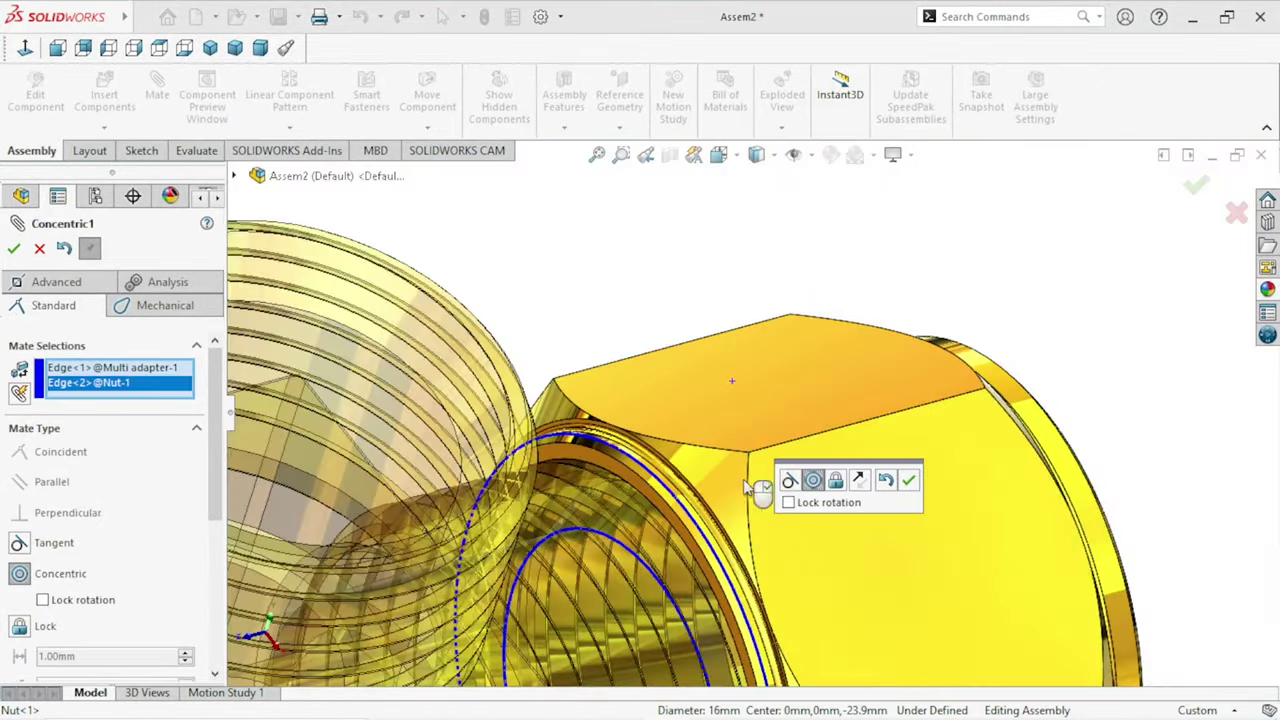
left_click(910, 485)
Step: Slide the nut along the adapter's axis, then bring up the mechanical mate types
scroll(622, 515, "up", 5)
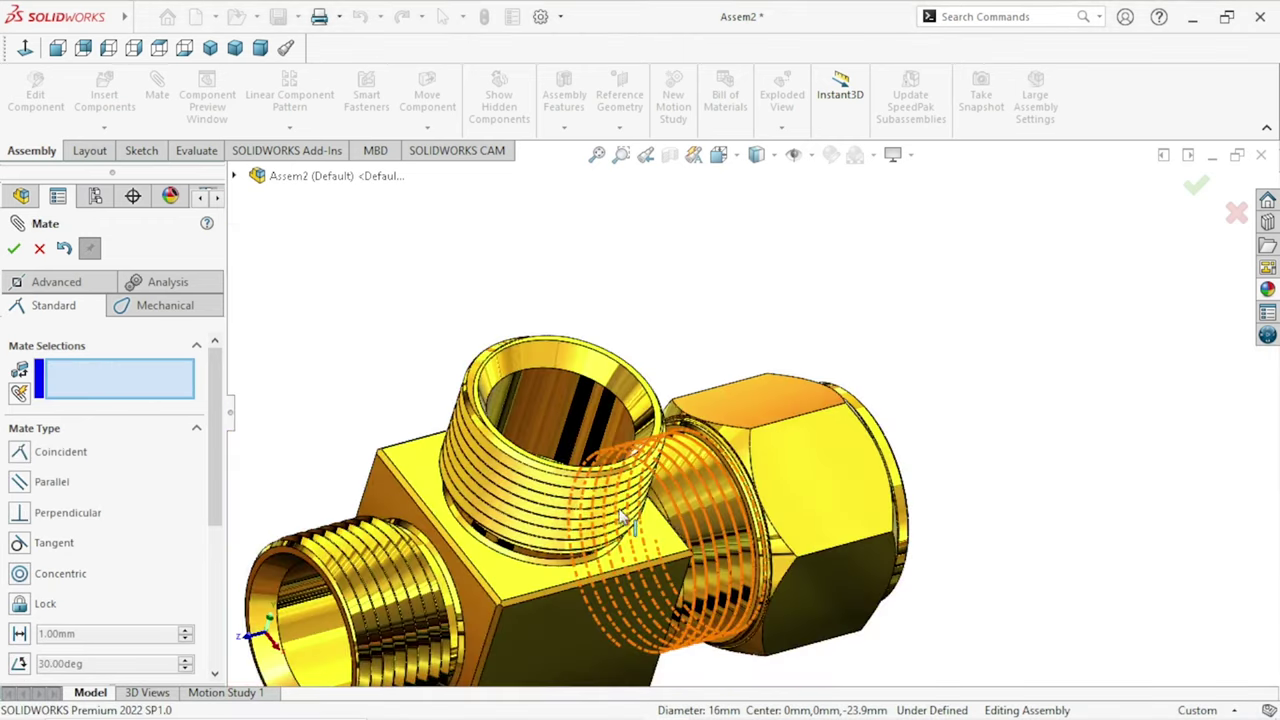
middle_click_drag(838, 500, 790, 548)
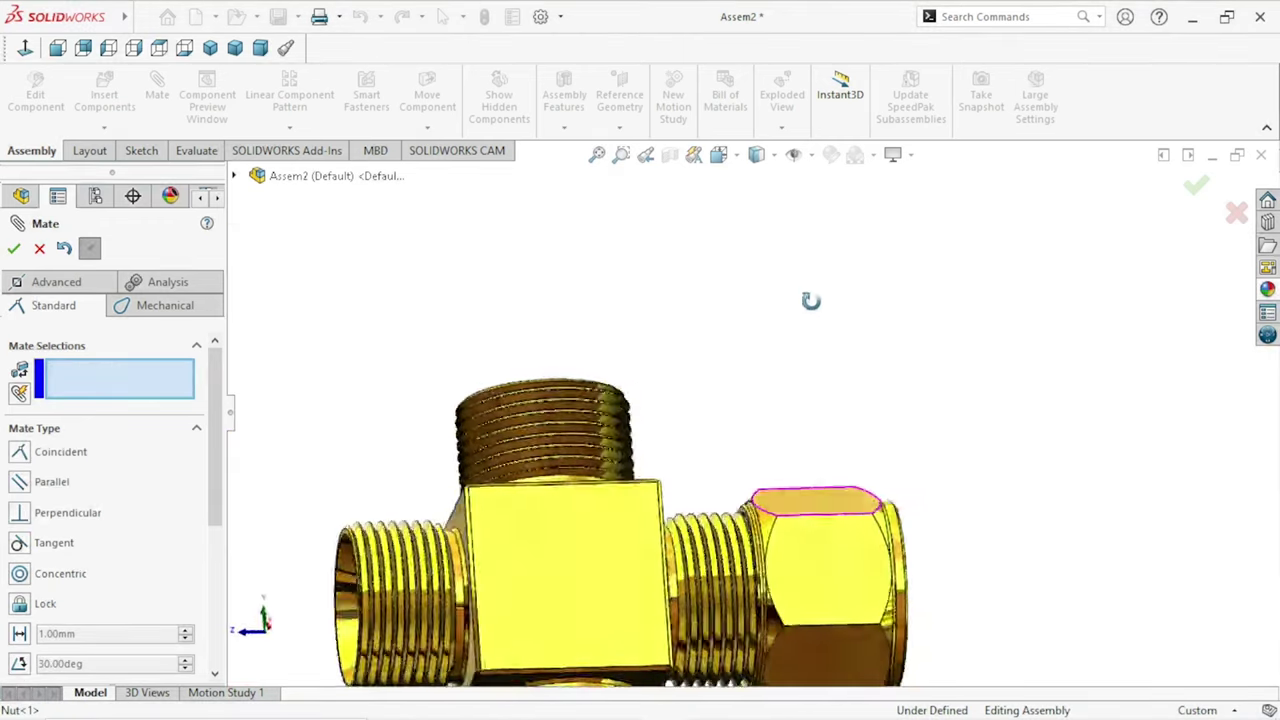
scroll(775, 500, "down", 5)
mouse_move(812, 436)
left_mouse_down()
mouse_move(864, 420)
mouse_move(894, 431)
mouse_move(899, 418)
mouse_move(902, 430)
left_mouse_up()
left_click(165, 305)
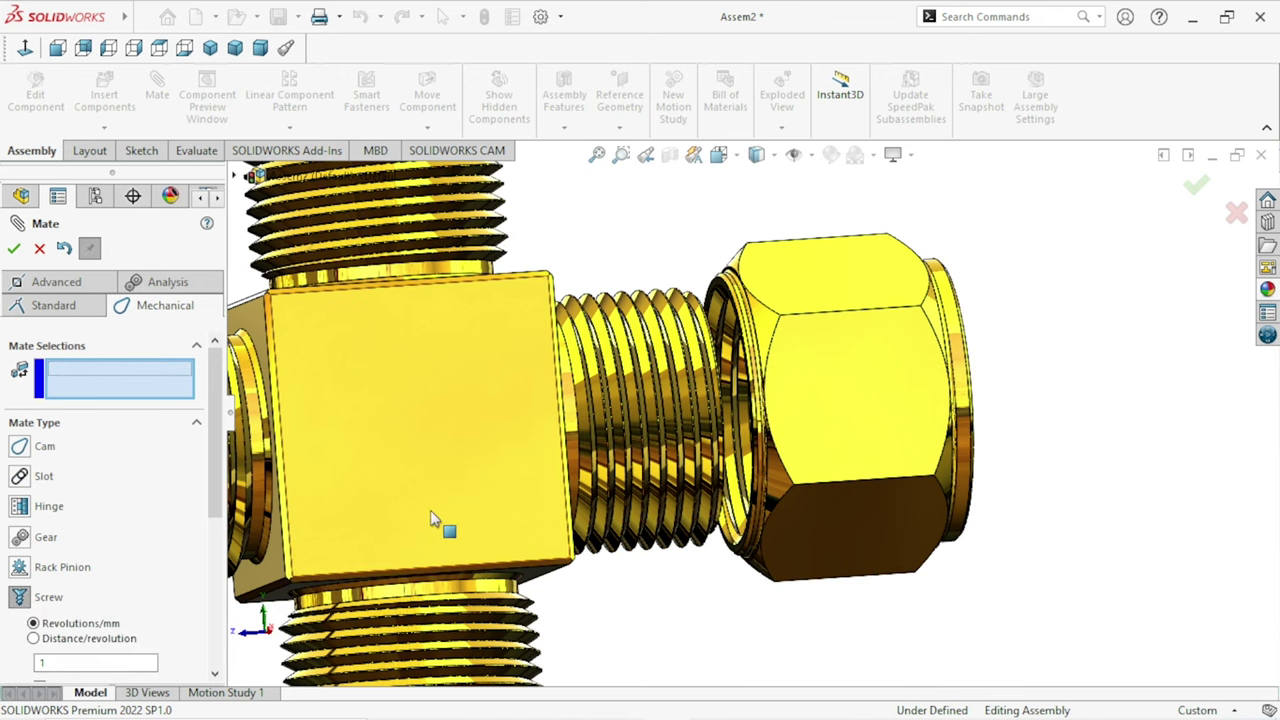
Step: Select the nut's internal thread face and the adapter's external thread face for a Screw mate
scroll(748, 450, "down", 3)
scroll(735, 420, "down", 3)
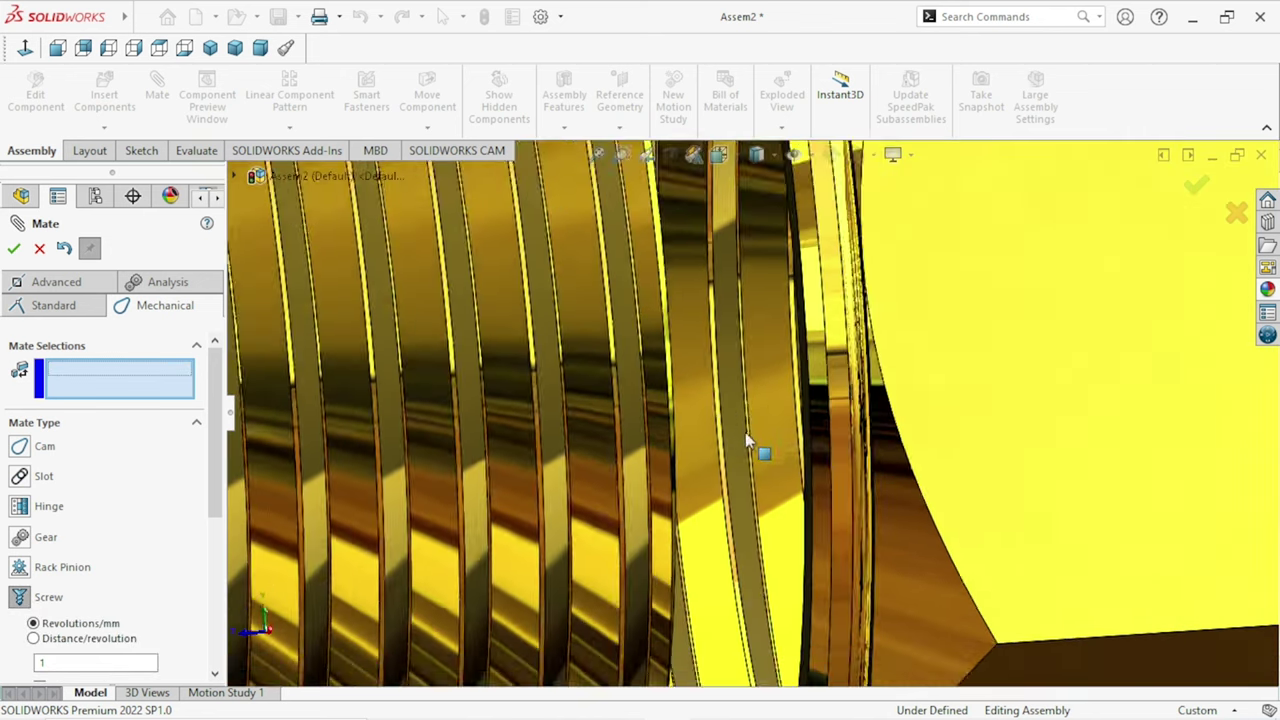
scroll(740, 455, "down", 3)
scroll(745, 463, "up", 2)
scroll(790, 480, "up", 2)
scroll(786, 480, "up", 2)
scroll(803, 480, "up", 2)
scroll(900, 450, "down", 3)
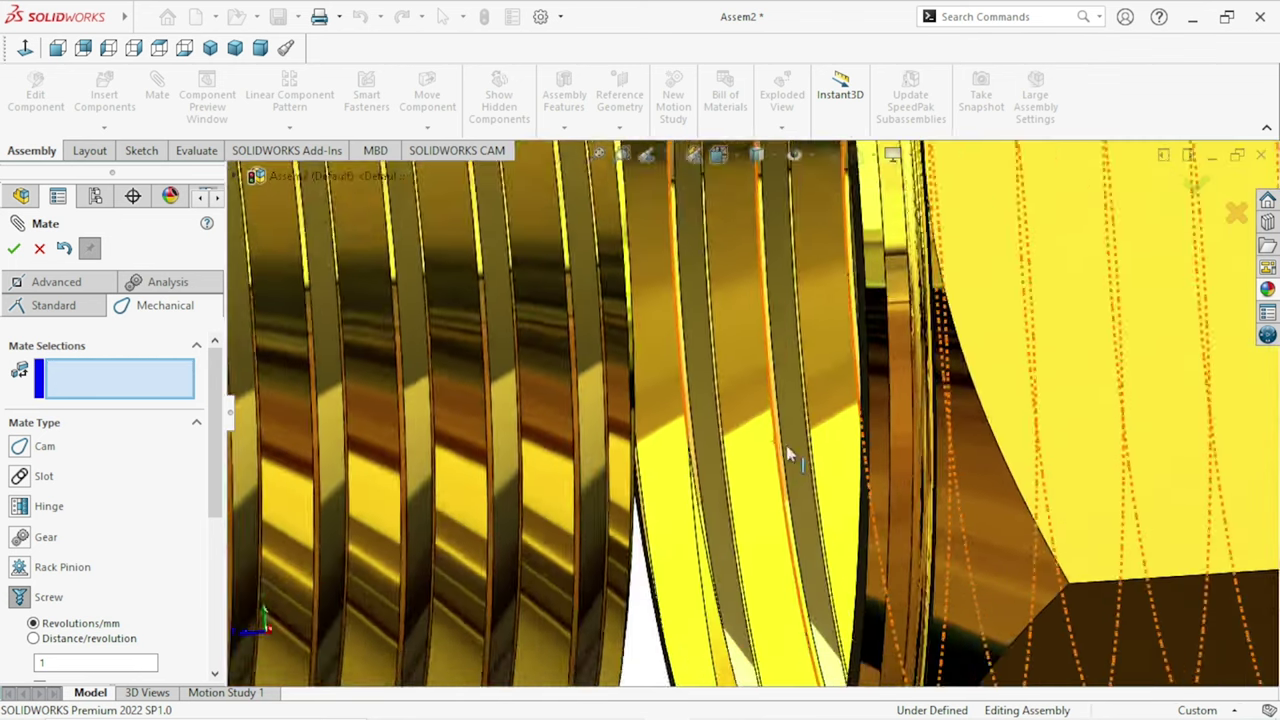
scroll(838, 455, "down", 2)
scroll(823, 443, "down", 2)
scroll(771, 429, "down", 2)
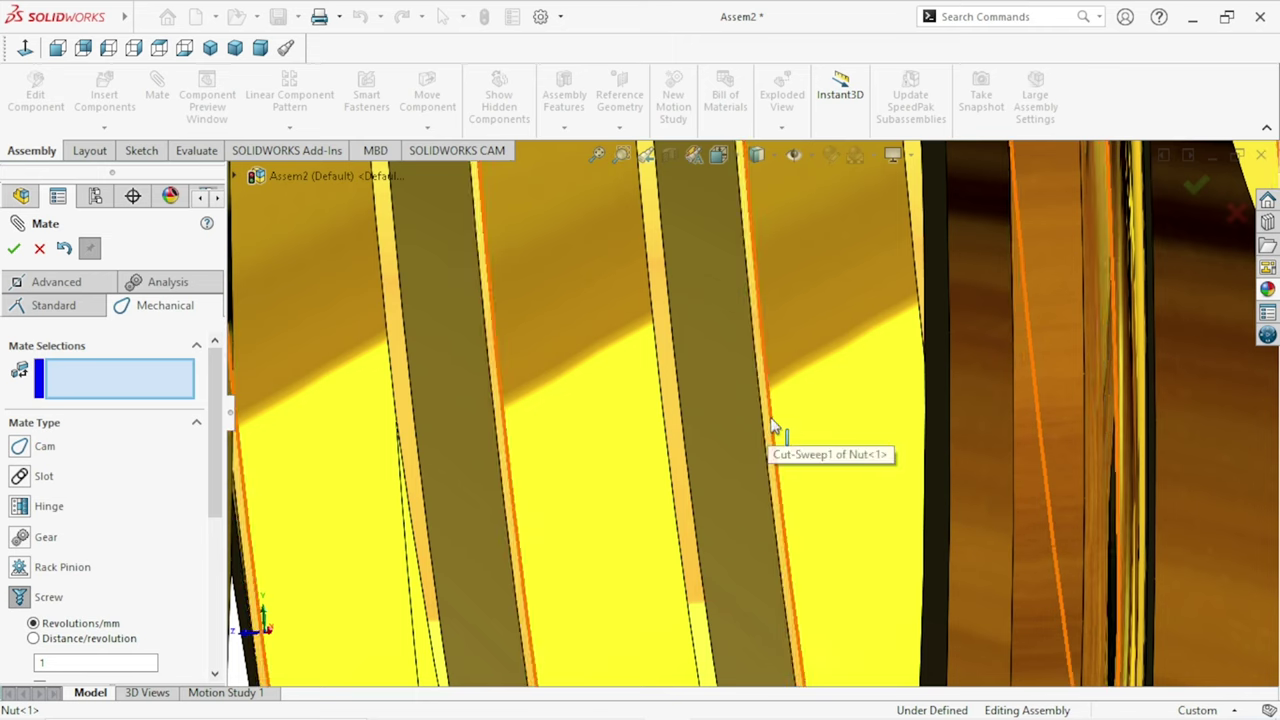
scroll(771, 432, "down", 2)
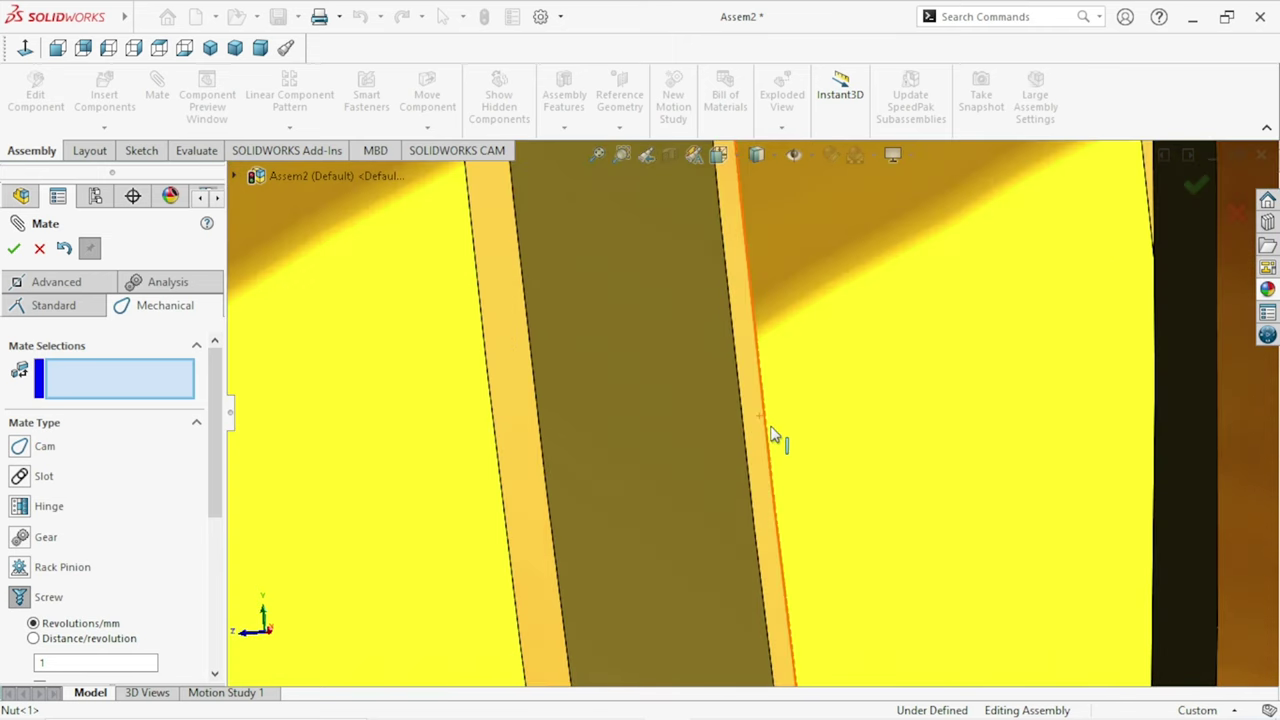
left_click(531, 464)
scroll(531, 458, "up", 2)
scroll(586, 414, "up", 2)
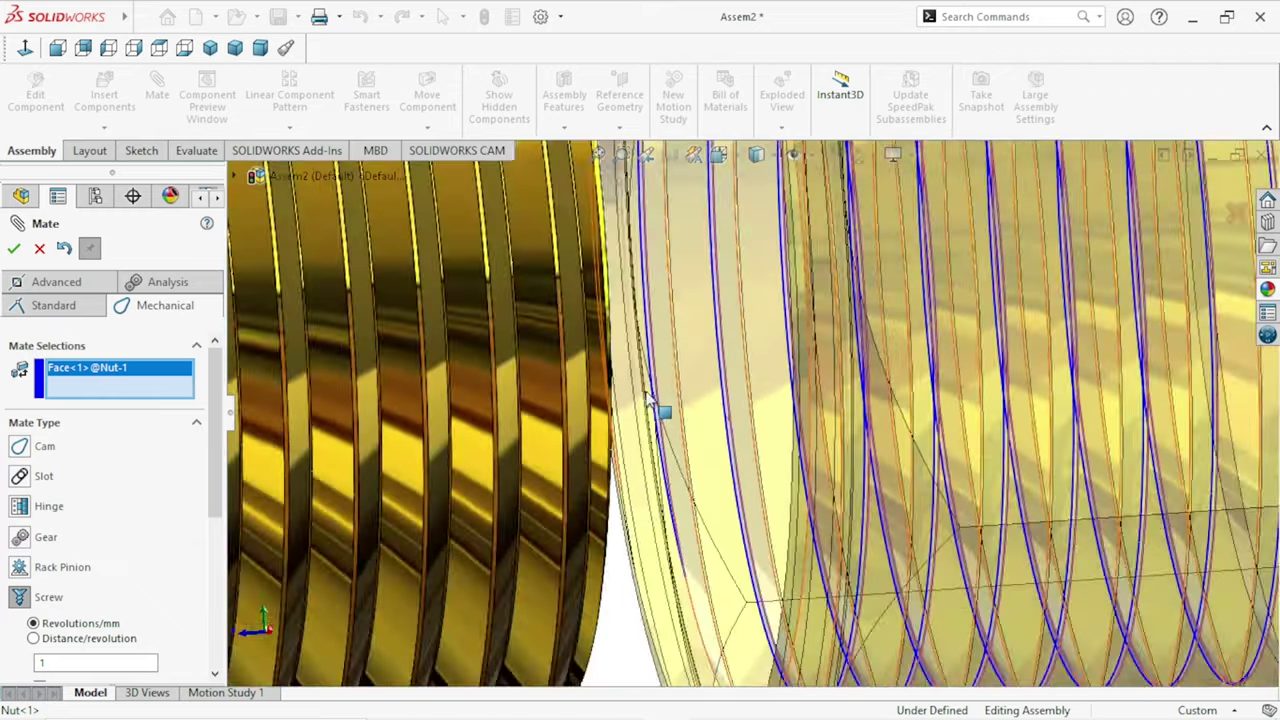
scroll(663, 414, "up", 3)
scroll(689, 334, "down", 2)
scroll(635, 274, "down", 2)
scroll(694, 266, "down", 2)
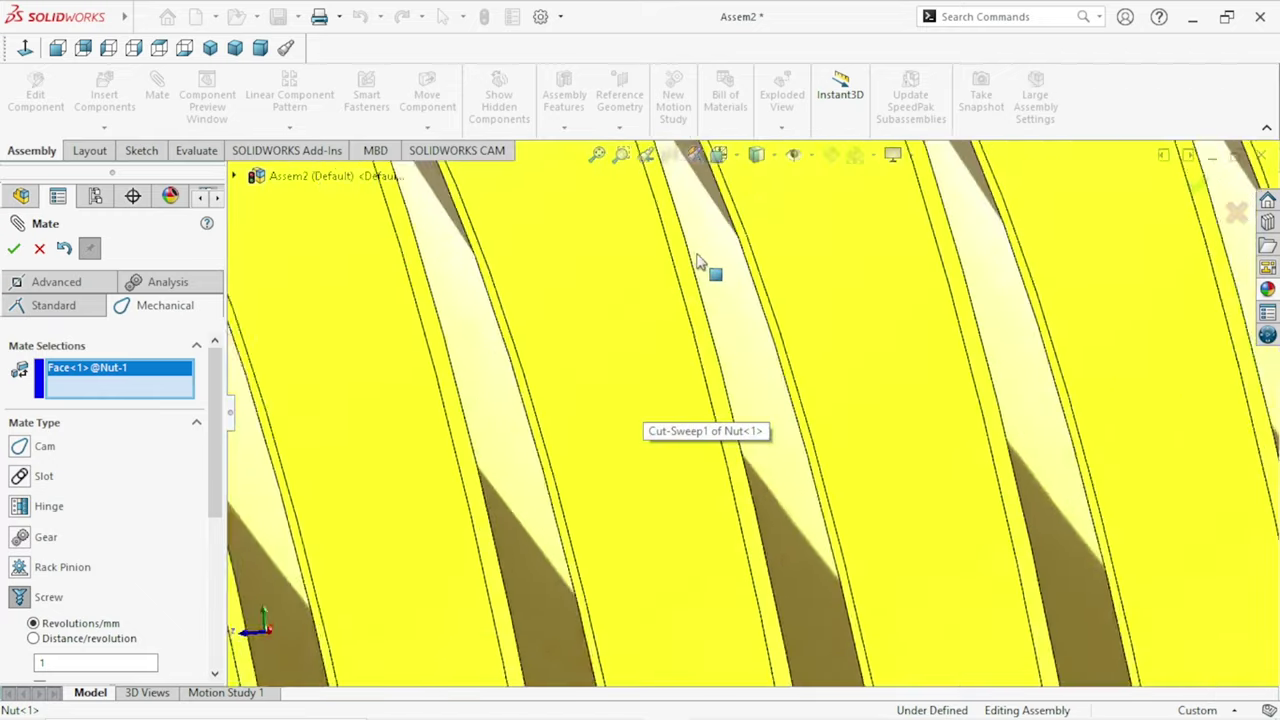
scroll(694, 266, "down", 1)
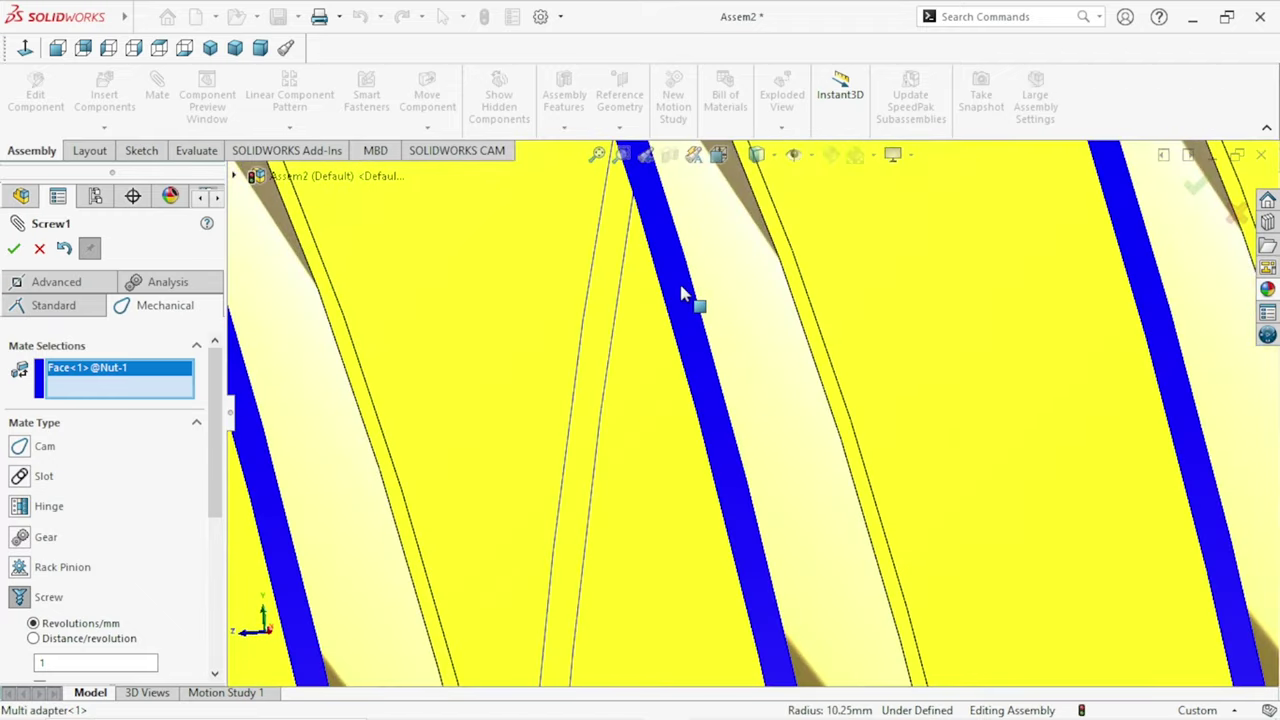
left_click(688, 299)
Step: Set the screw mate to 1.5 revolutions/mm, reversed, and confirm it
scroll(690, 300, "up", 3)
scroll(774, 384, "up", 3)
scroll(957, 449, "up", 3)
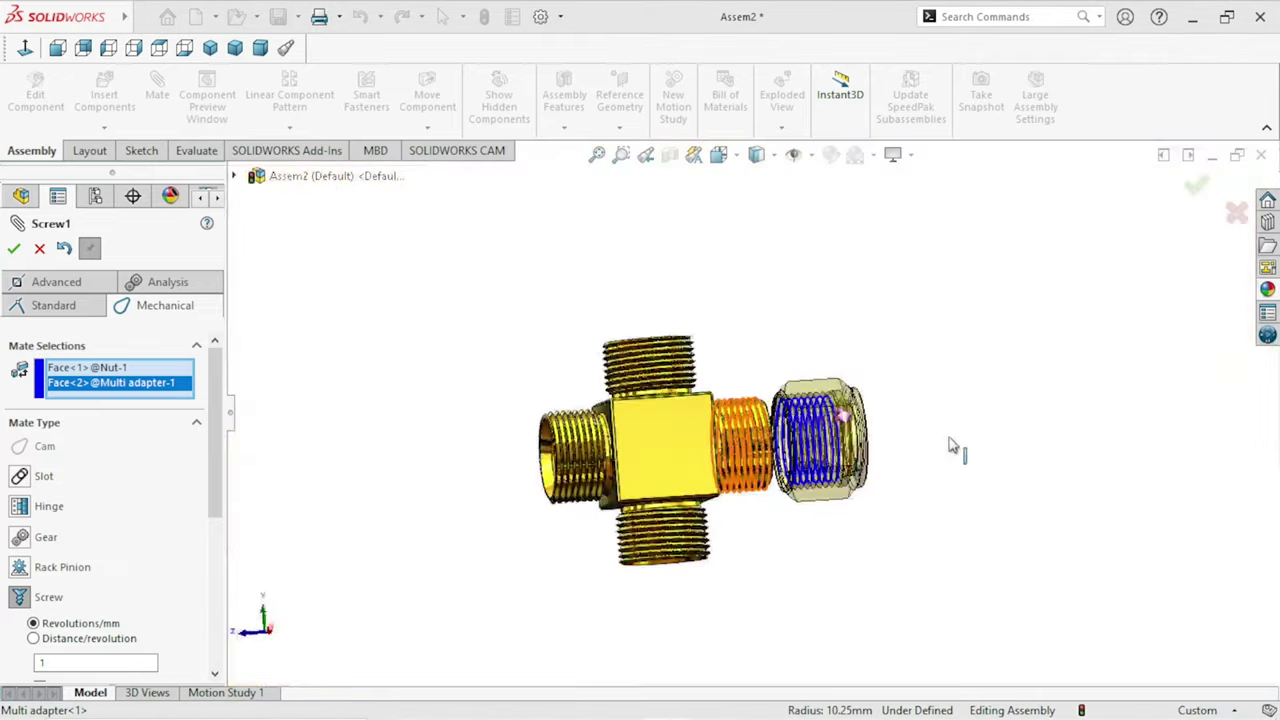
mouse_move(934, 503)
middle_mouse_down()
mouse_move(923, 543)
mouse_move(958, 550)
middle_mouse_up()
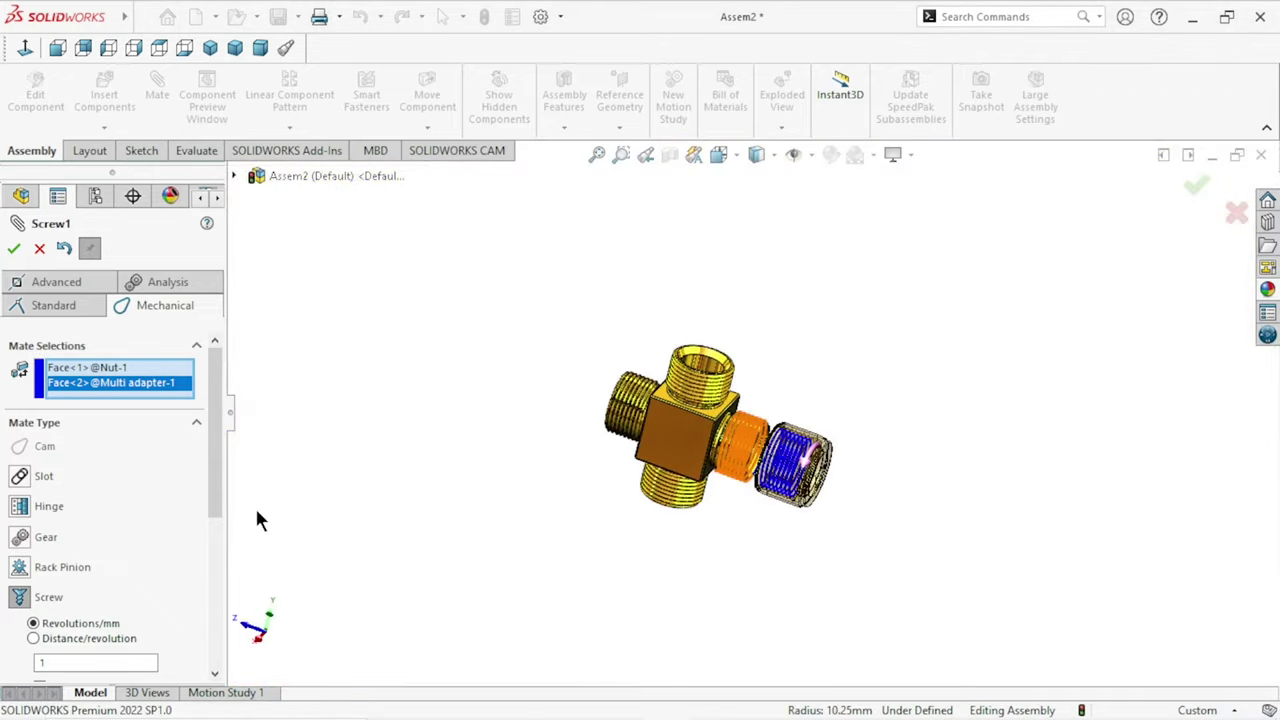
left_click_drag(218, 509, 214, 557)
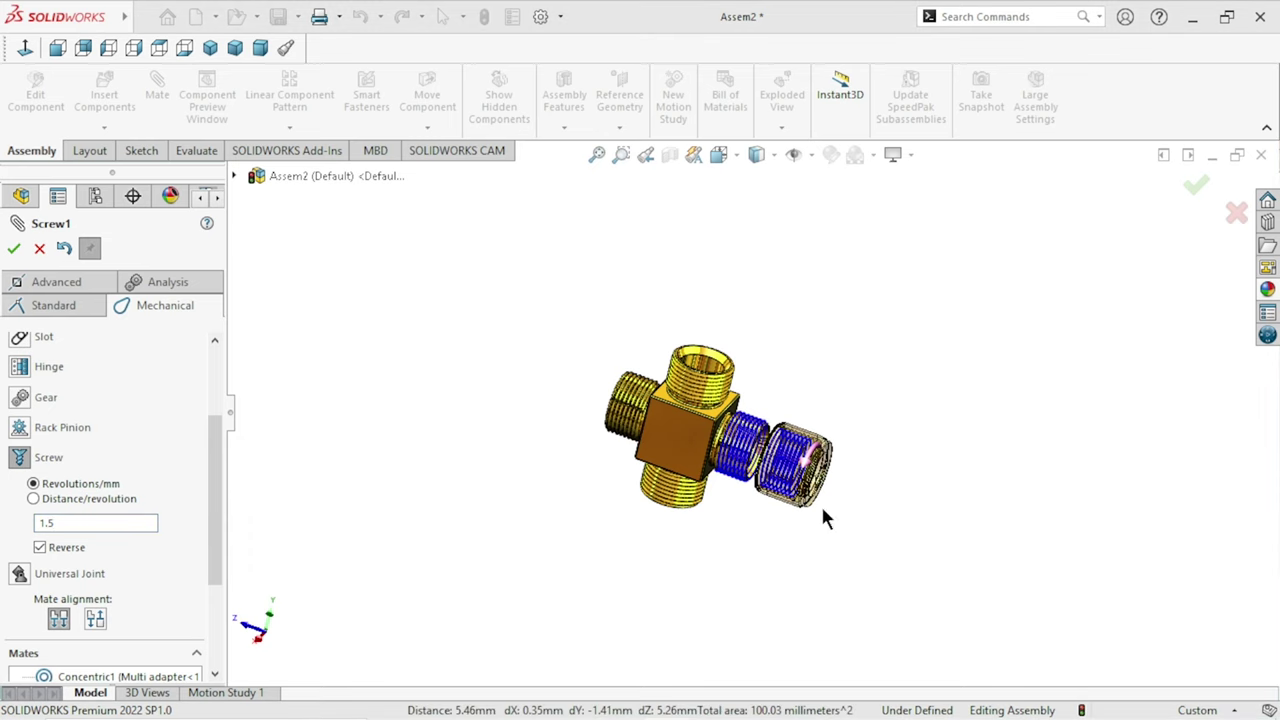
scroll(793, 456, "down", 3)
left_click(13, 248)
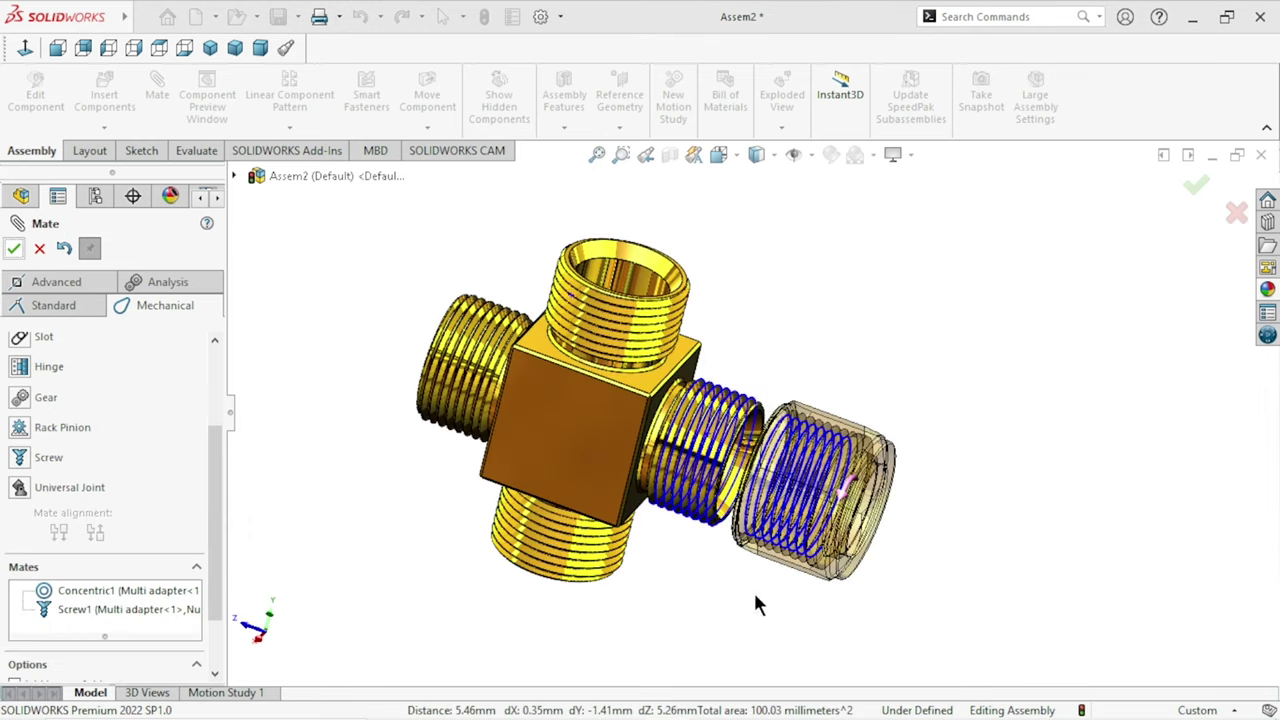
scroll(888, 535, "down", 4)
scroll(878, 523, "up", 2)
Step: Turn the nut repeatedly to test the screw mate along the thread, then close the Mate command
mouse_move(866, 423)
middle_mouse_down()
mouse_move(849, 406)
mouse_move(866, 491)
mouse_move(864, 471)
middle_mouse_up()
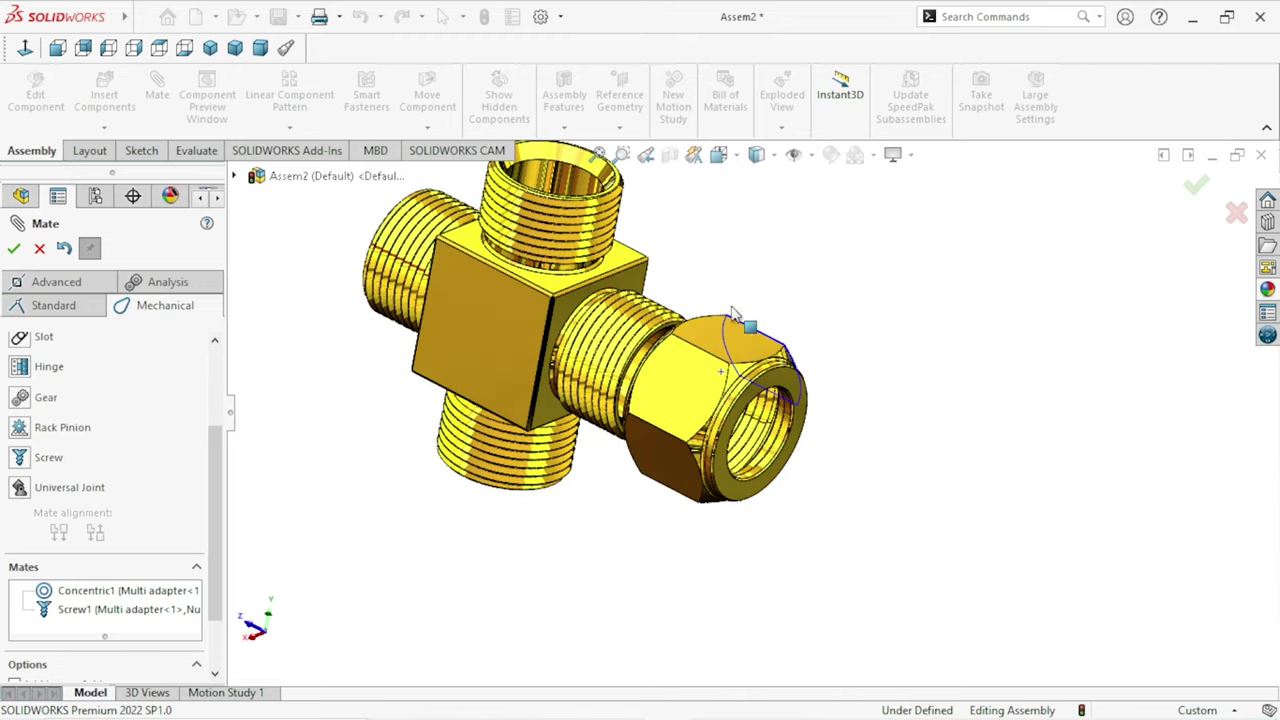
left_click_drag(766, 437, 586, 366)
mouse_move(808, 200)
left_mouse_down()
mouse_move(591, 449)
mouse_move(760, 303)
mouse_move(742, 440)
mouse_move(804, 443)
mouse_move(768, 258)
mouse_move(700, 400)
mouse_move(625, 320)
mouse_move(751, 463)
mouse_move(791, 449)
mouse_move(578, 466)
mouse_move(749, 271)
mouse_move(558, 424)
mouse_move(836, 386)
mouse_move(838, 208)
mouse_move(814, 240)
mouse_move(814, 229)
mouse_move(707, 456)
mouse_move(586, 371)
mouse_move(851, 249)
mouse_move(749, 434)
mouse_move(817, 428)
left_mouse_up()
mouse_move(784, 488)
middle_mouse_down()
mouse_move(871, 286)
mouse_move(786, 443)
mouse_move(863, 491)
mouse_move(743, 413)
middle_mouse_up()
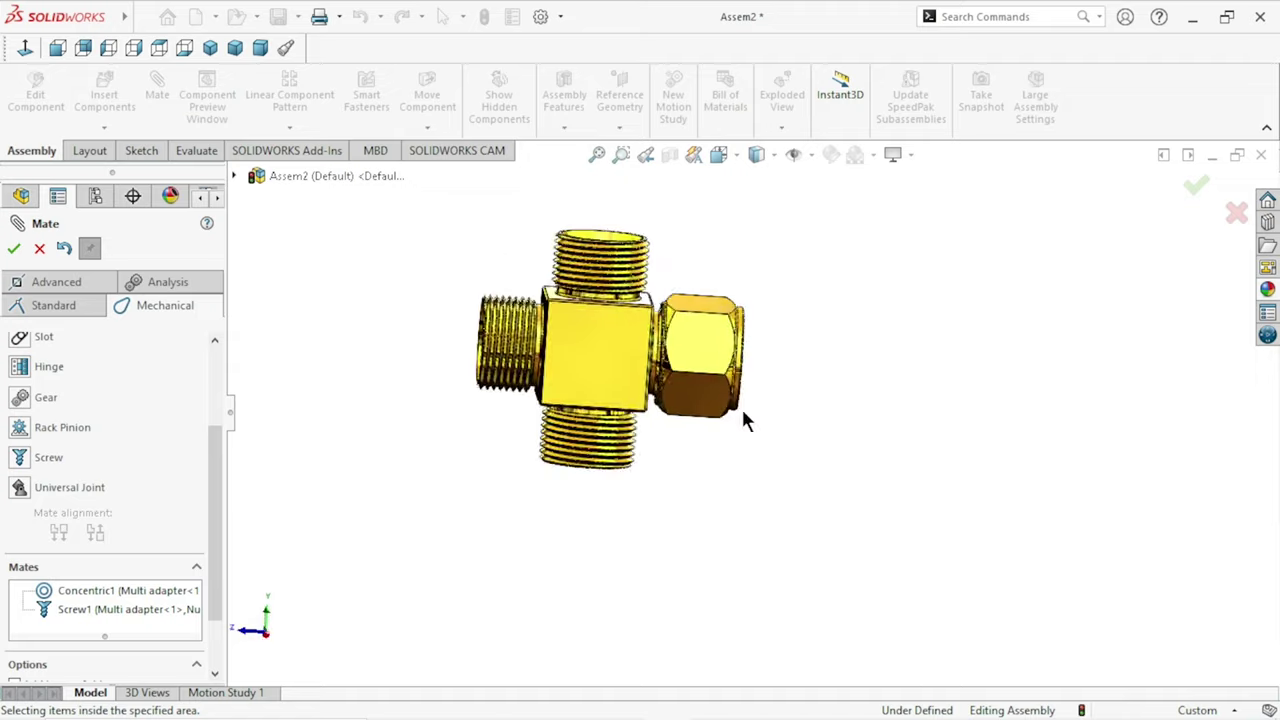
scroll(741, 406, "down", 5)
scroll(640, 331, "up", 2)
scroll(626, 351, "up", 2)
scroll(696, 276, "down", 1)
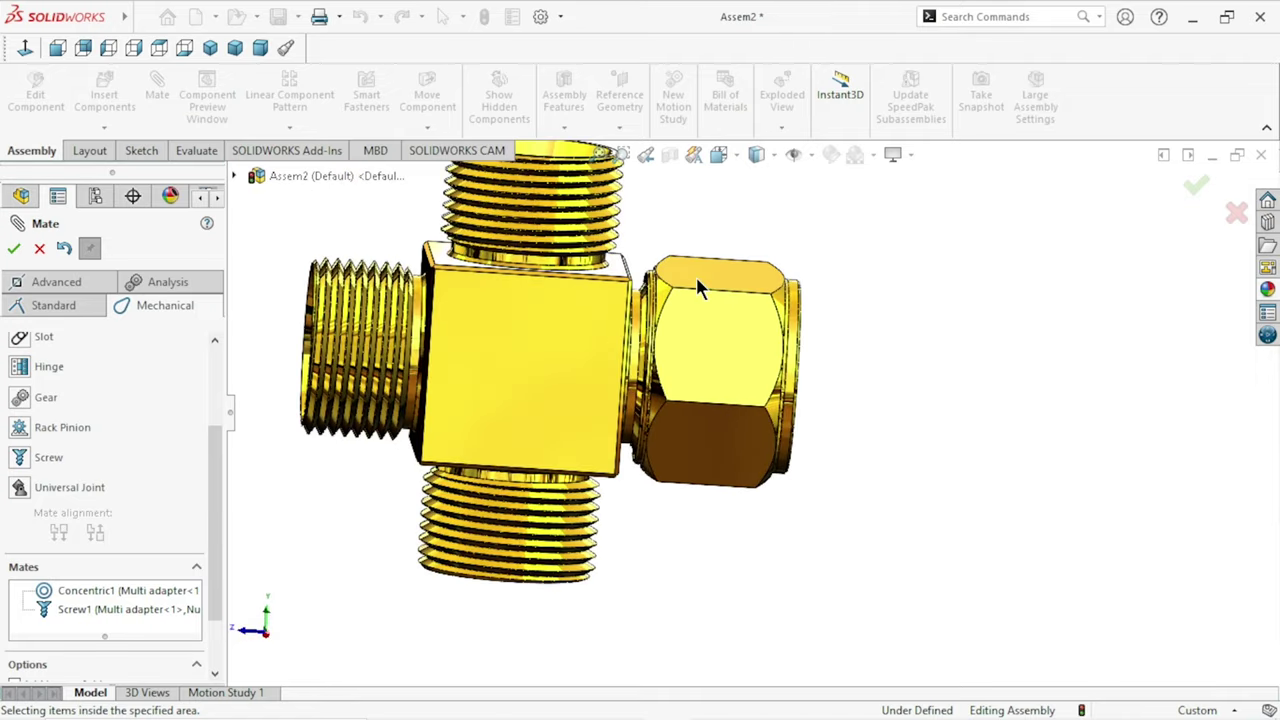
mouse_move(901, 322)
middle_mouse_down()
mouse_move(826, 360)
mouse_move(714, 365)
middle_mouse_up()
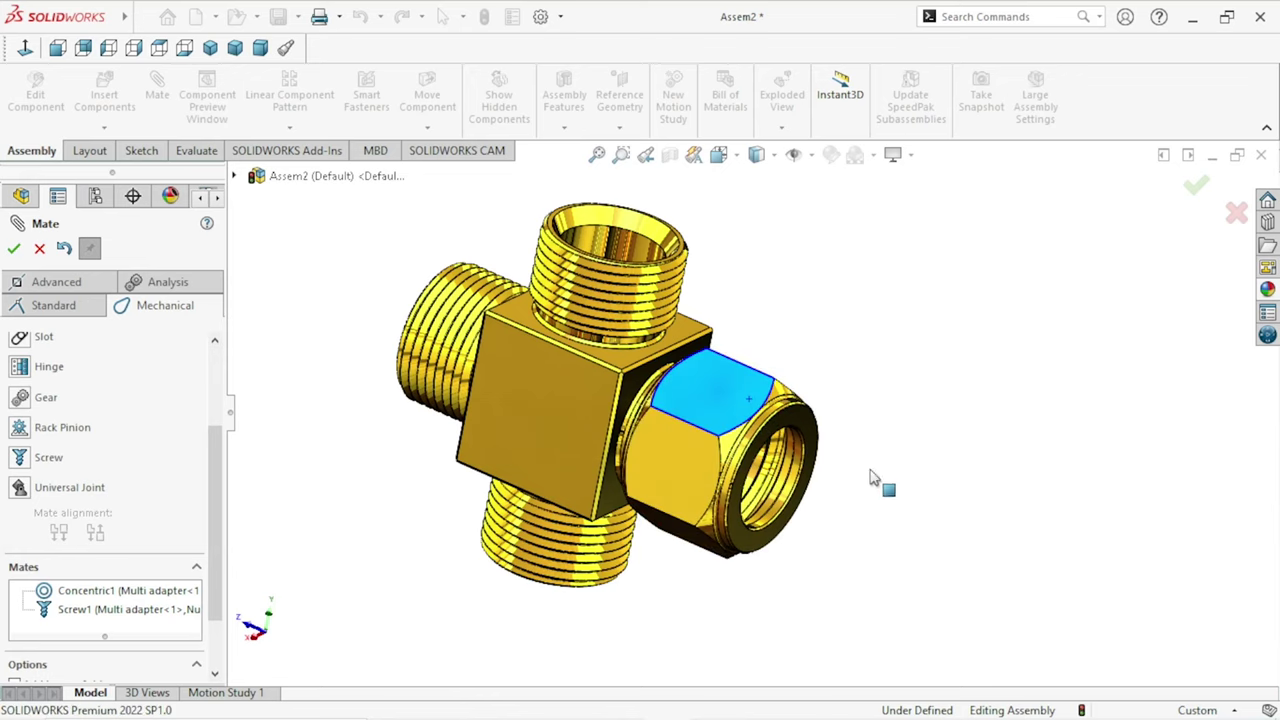
left_click_drag(866, 395, 949, 462)
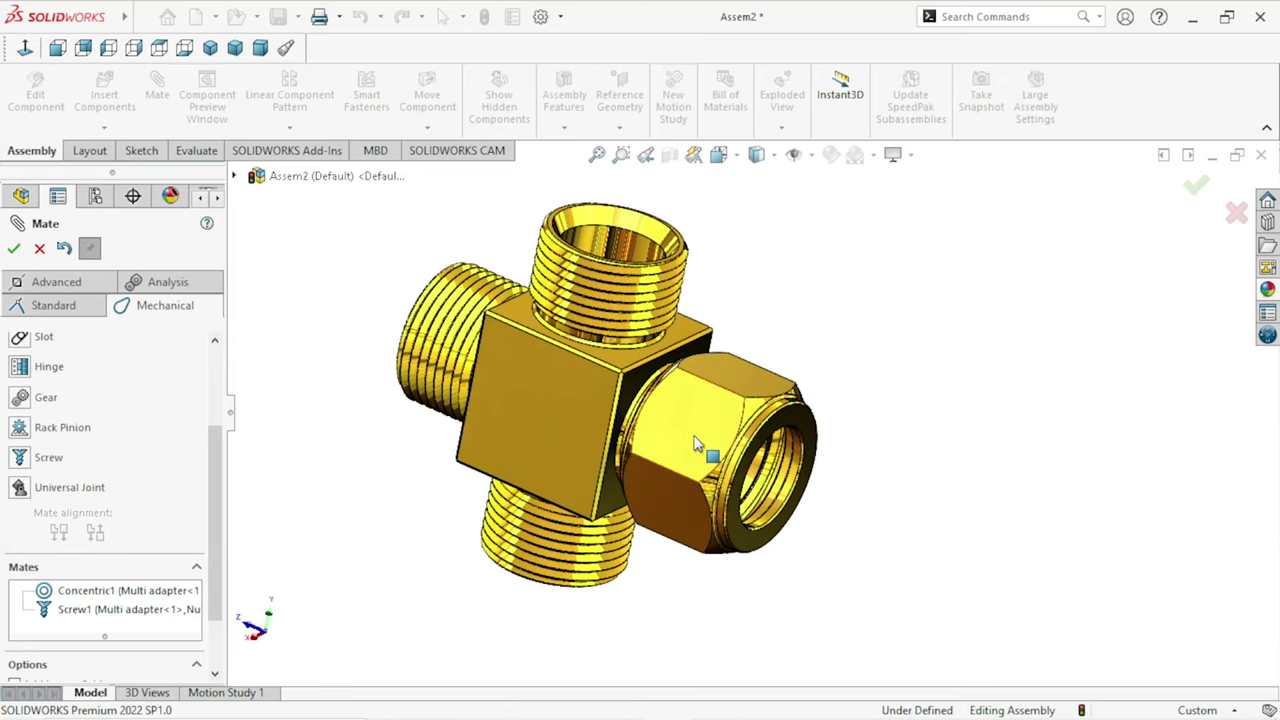
mouse_move(697, 442)
left_mouse_down()
mouse_move(903, 289)
mouse_move(967, 265)
left_mouse_up()
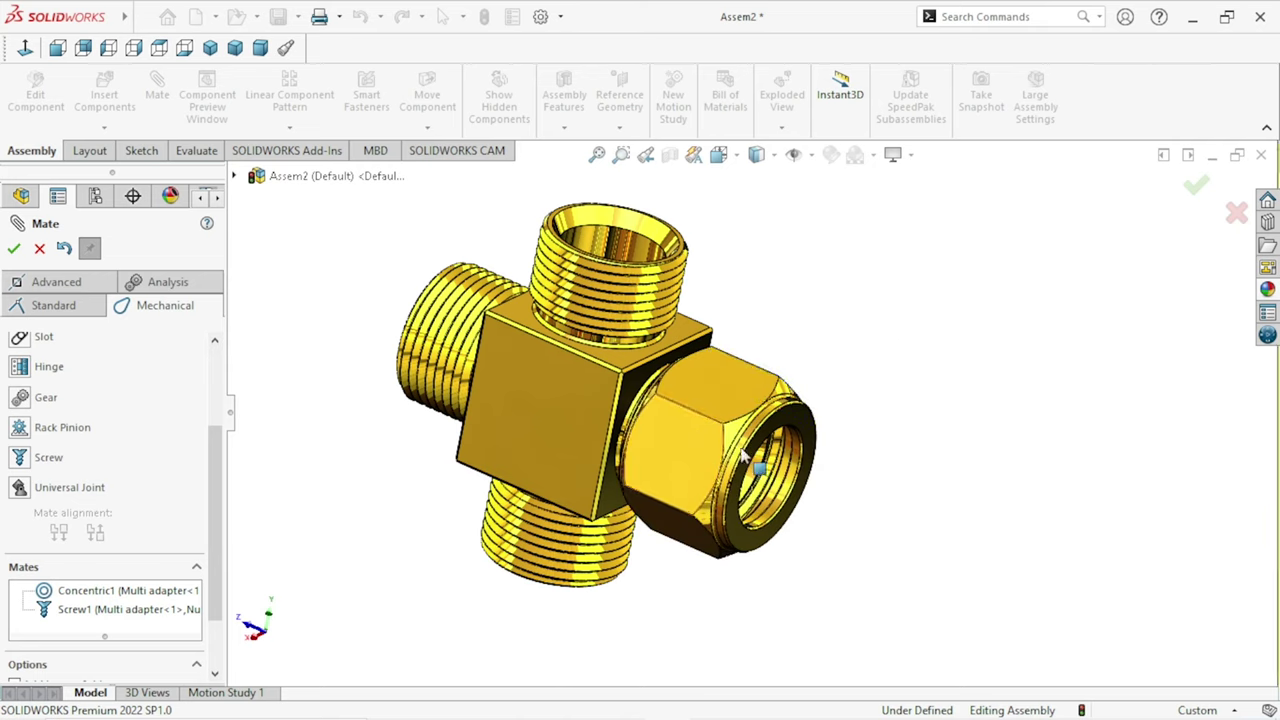
left_click_drag(716, 474, 920, 354)
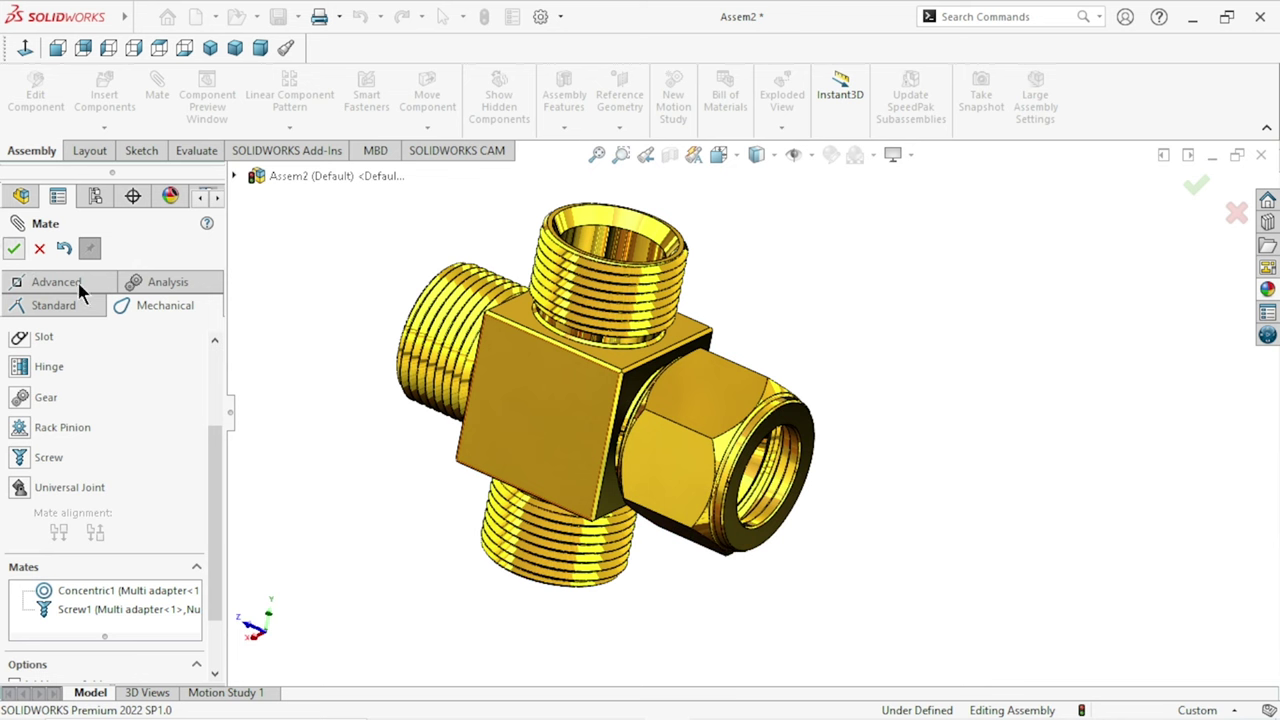
key("Escape")
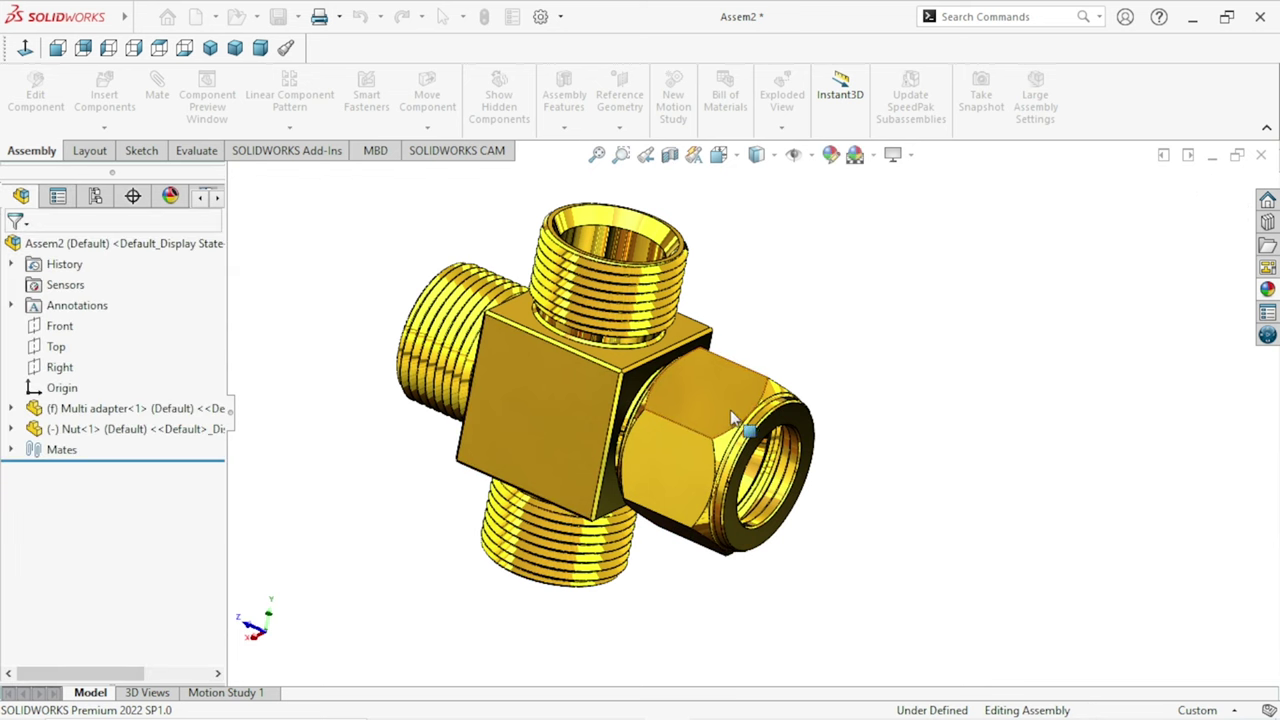
Step: Copy Nut<1> three times, placing Nut<2>, Nut<3> and Nut<4> loose around the adapter
left_click_drag(715, 411, 937, 255, "ctrl")
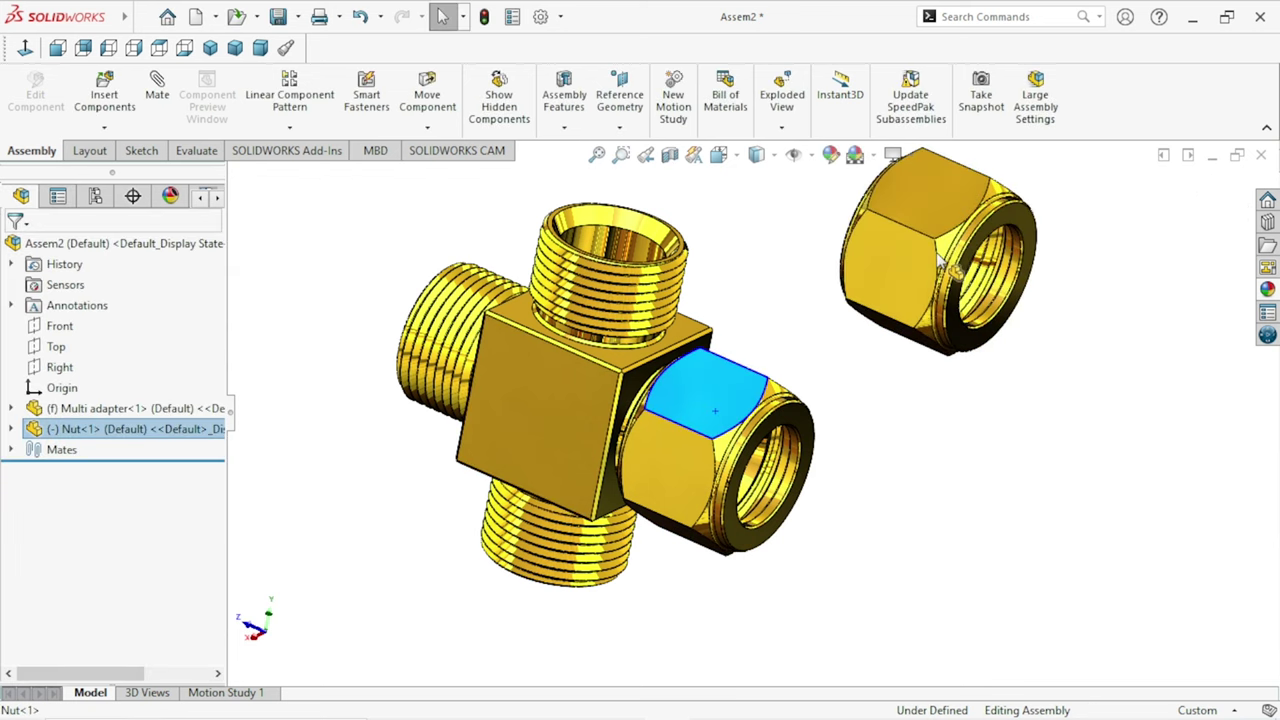
scroll(835, 409, "up", 3)
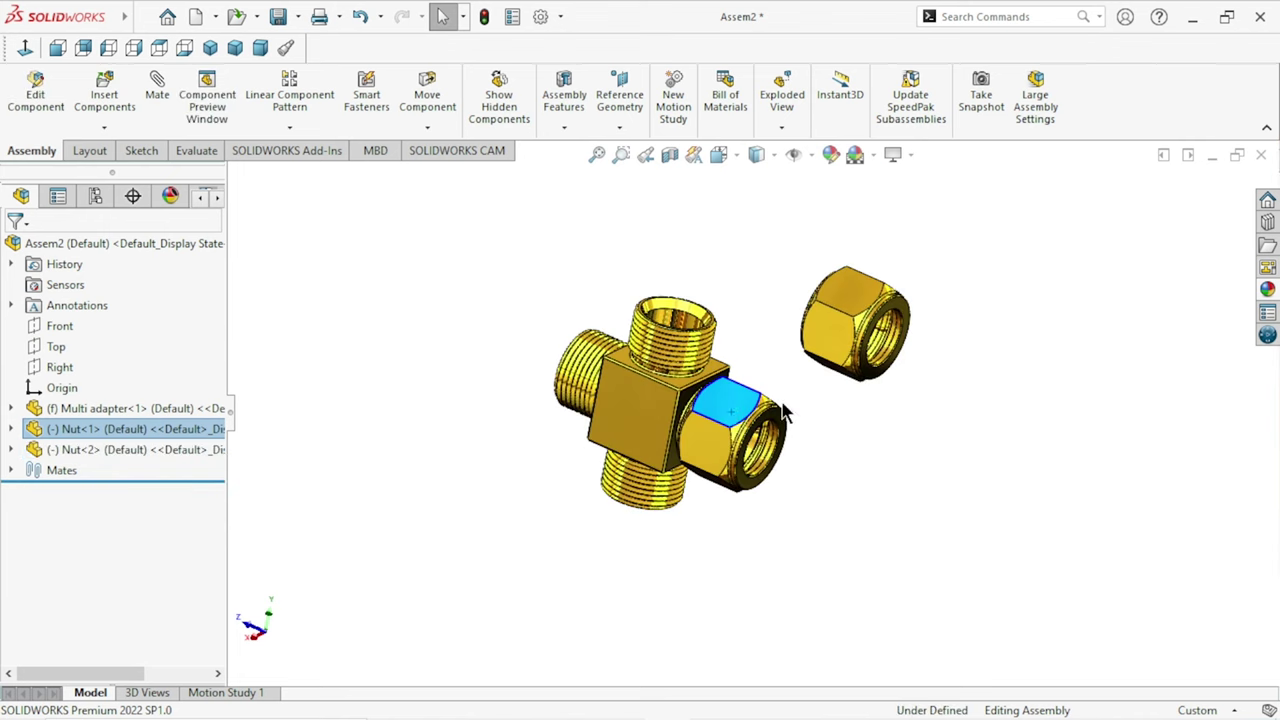
scroll(726, 407, "down", 1)
left_click_drag(675, 425, 443, 305, "ctrl")
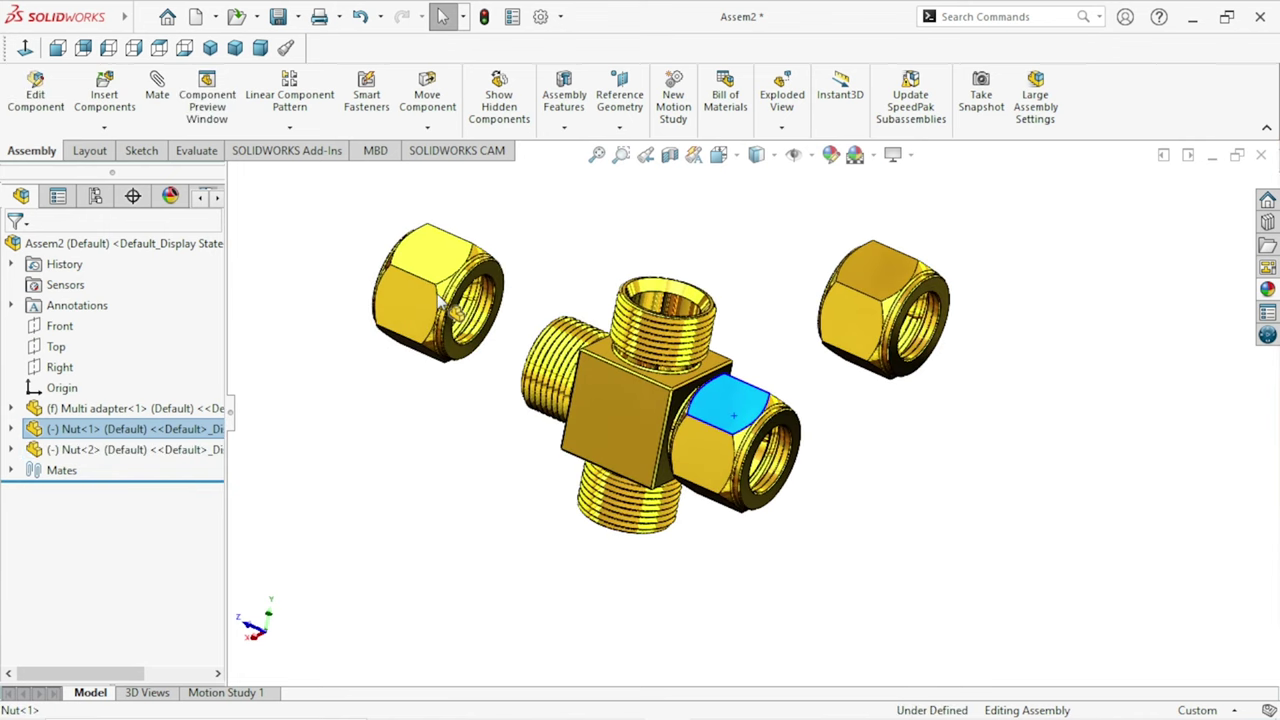
left_click_drag(728, 409, 555, 600, "ctrl")
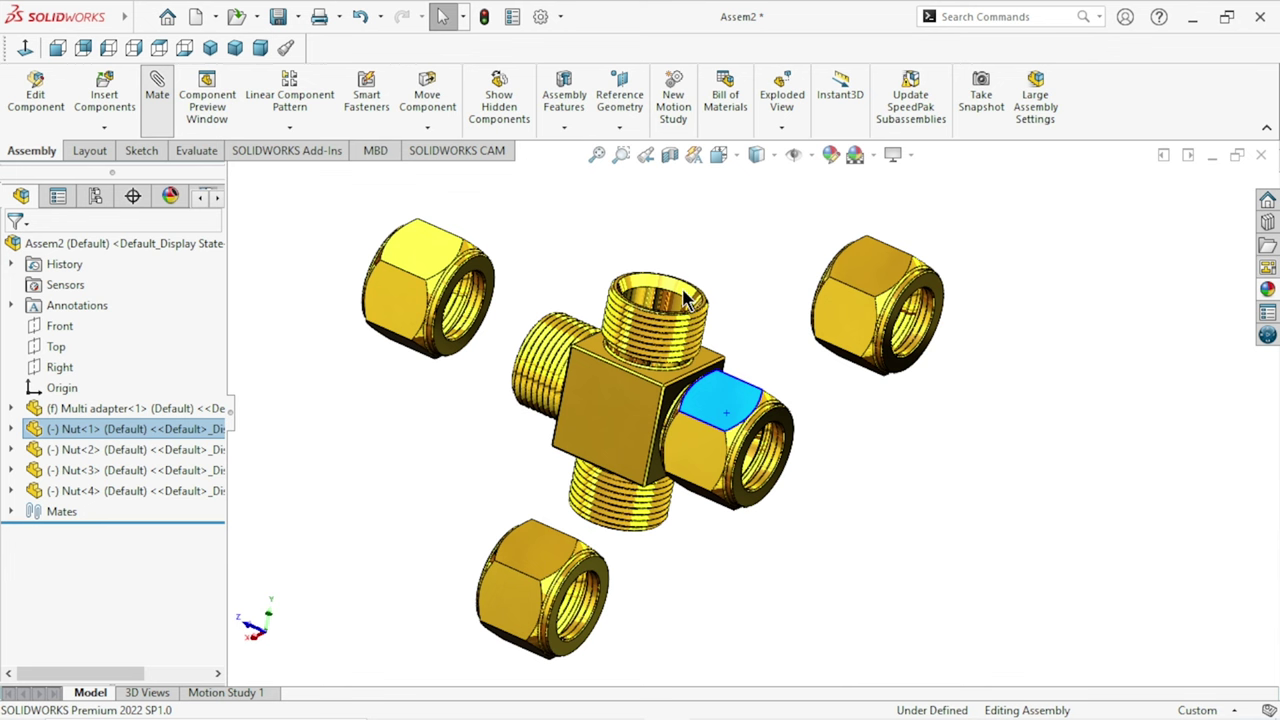
scroll(665, 340, "up", 3)
scroll(656, 360, "up", 3)
scroll(652, 366, "up", 1)
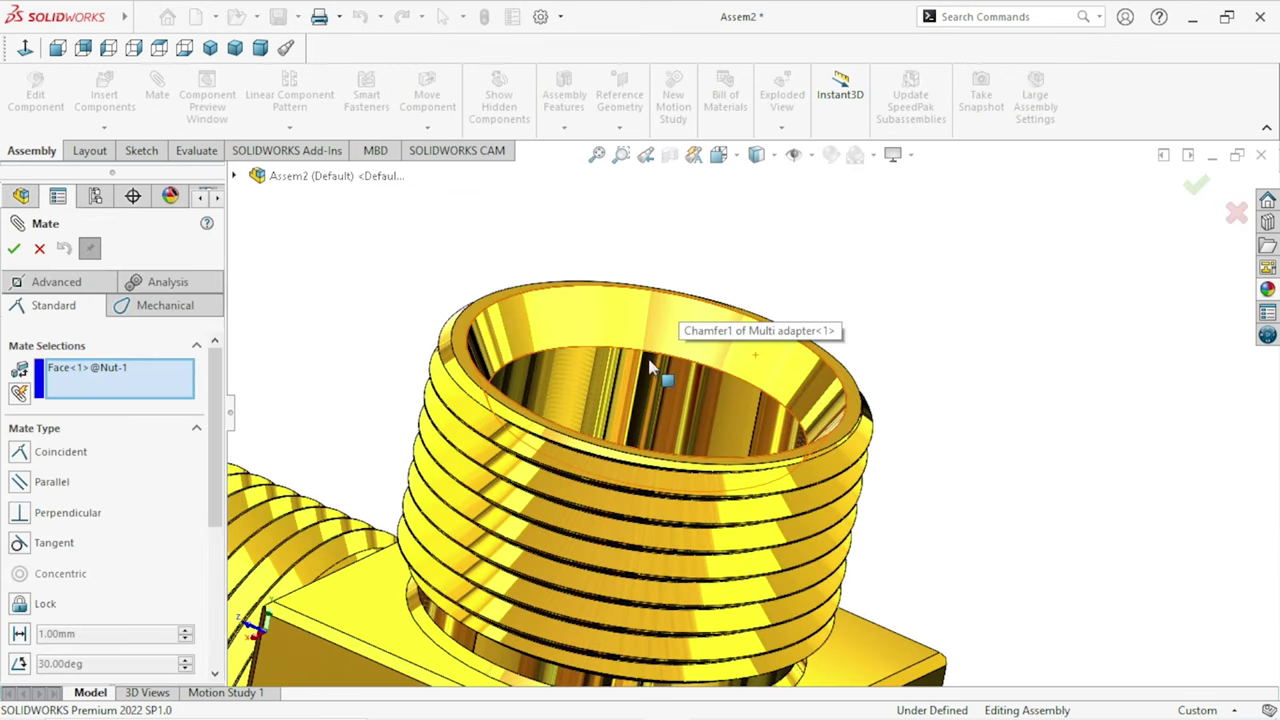
Step: Pick the adapter's top inner edge, inspect the Coincident preview, then clear the mate selections
left_click(657, 362)
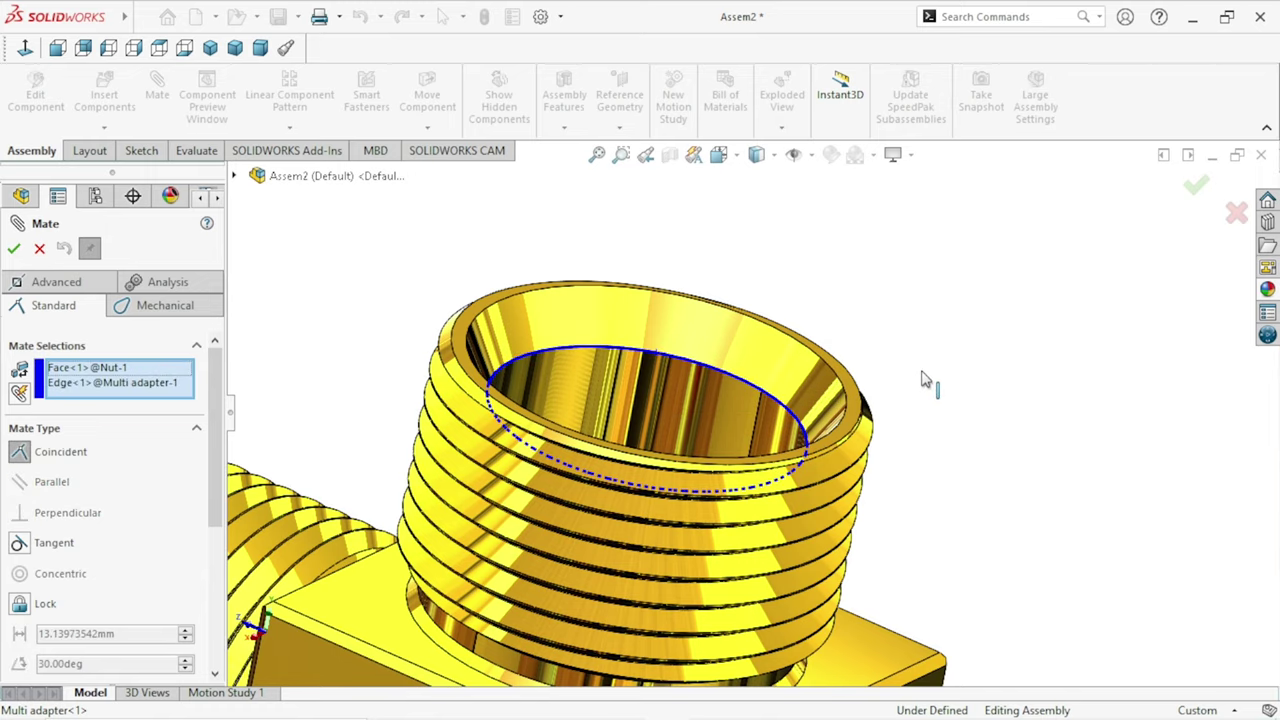
scroll(977, 405, "down", 3)
mouse_move(980, 420)
middle_mouse_down()
mouse_move(1014, 466)
mouse_move(1007, 482)
mouse_move(1057, 289)
middle_mouse_up()
scroll(857, 380, "up", 3)
scroll(783, 414, "up", 2)
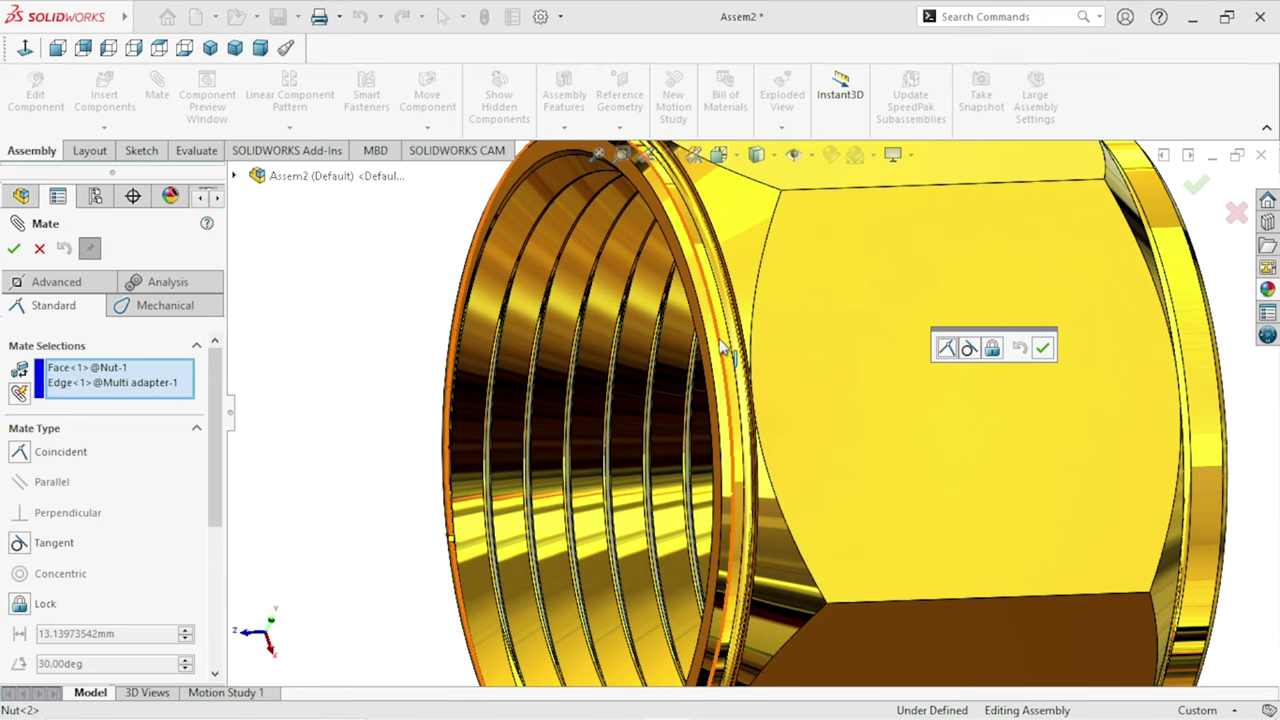
scroll(857, 443, "down", 2)
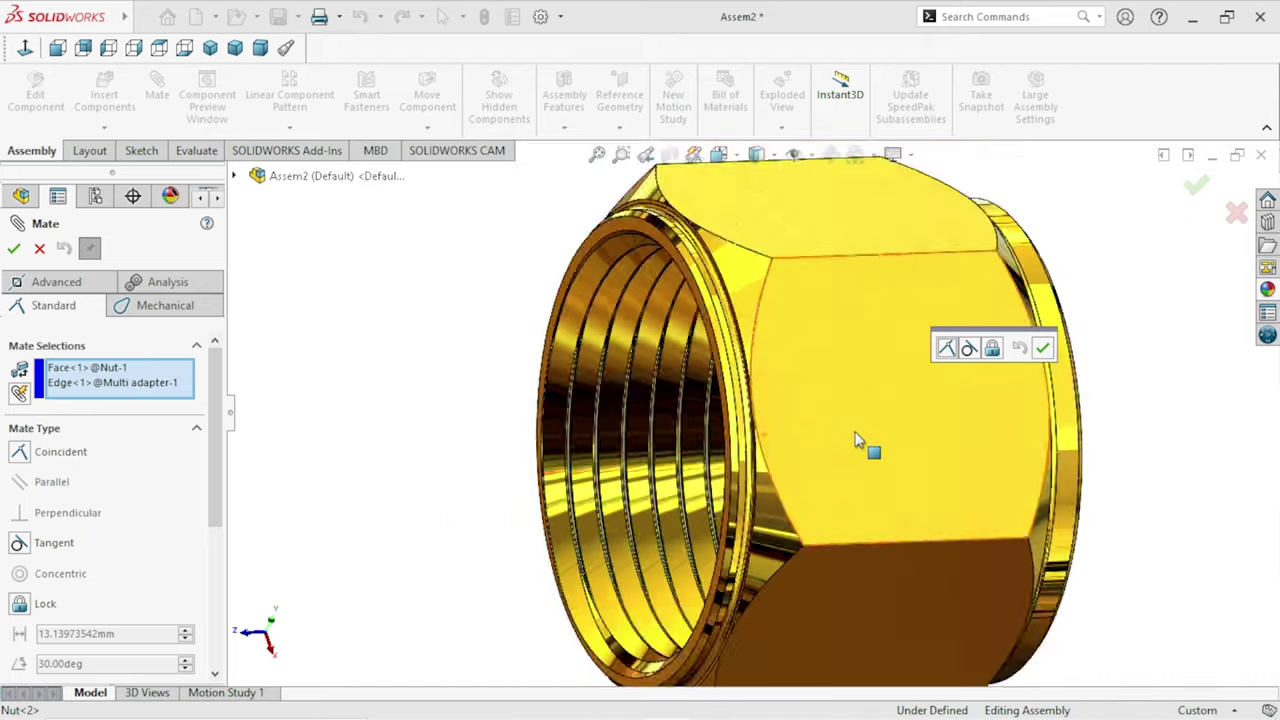
scroll(845, 455, "down", 3)
scroll(828, 466, "down", 2)
middle_click_drag(828, 466, 870, 545)
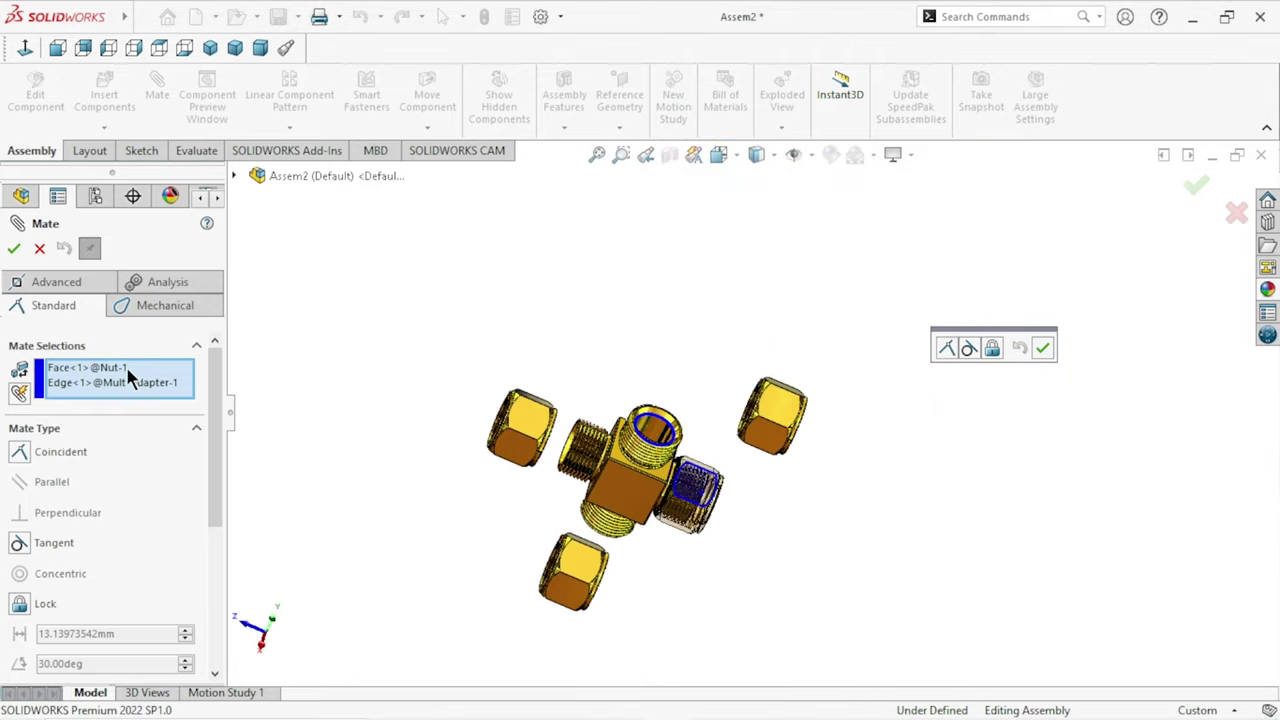
left_click(168, 382)
scroll(688, 440, "up", 2)
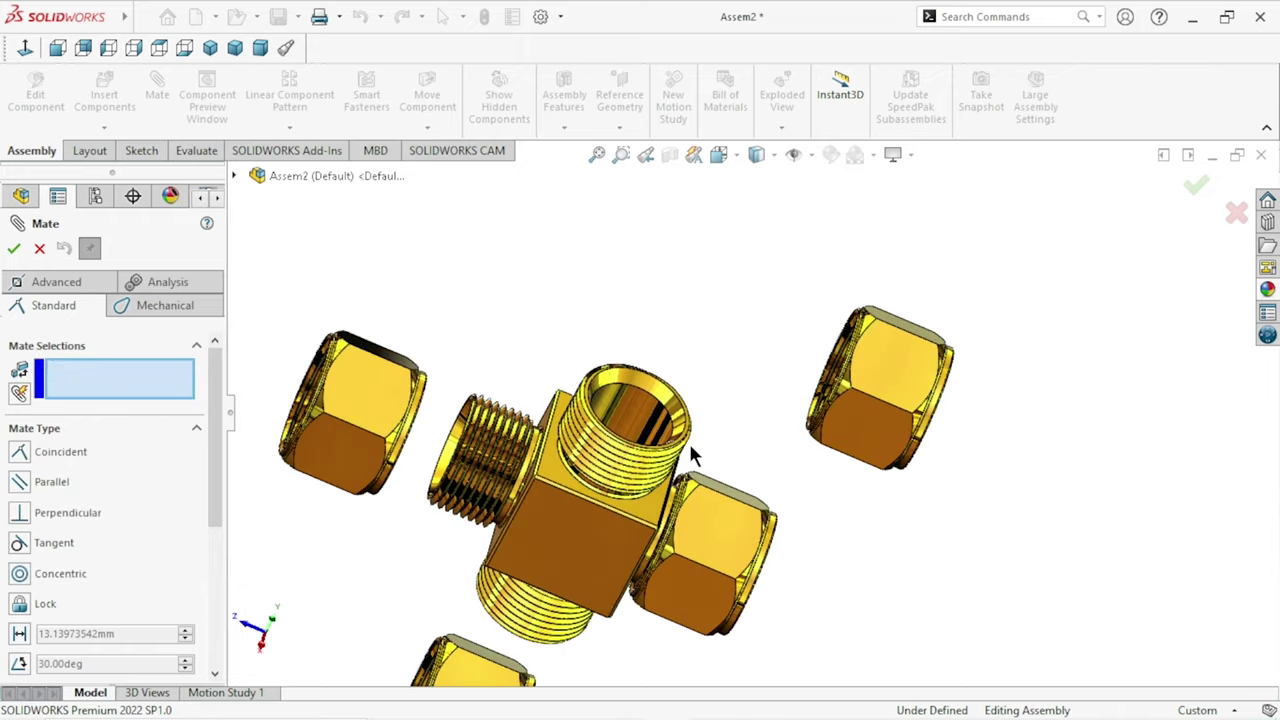
Step: Make the loose right-hand nut concentric with the adapter's top arm
scroll(670, 380, "up", 3)
left_click(640, 362)
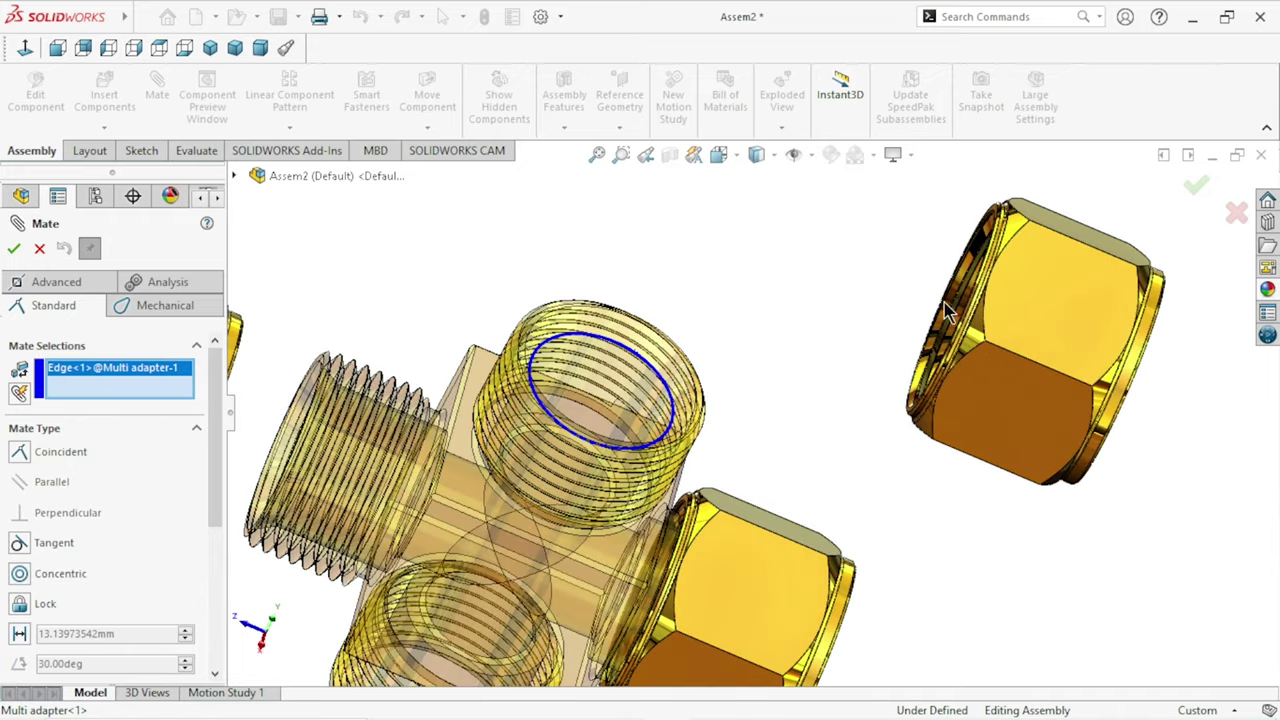
mouse_move(878, 370)
middle_mouse_down()
mouse_move(866, 451)
mouse_move(977, 337)
middle_mouse_up()
scroll(880, 371, "up", 3)
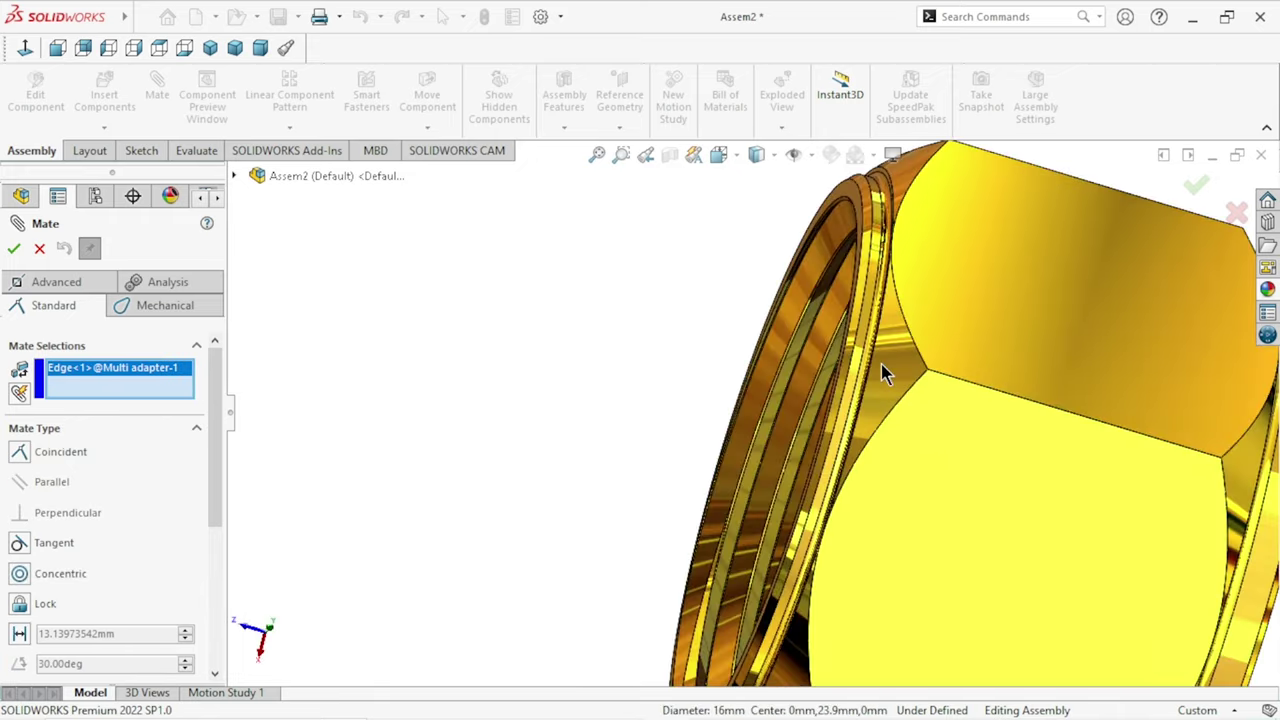
scroll(763, 311, "up", 3)
left_click(795, 322)
scroll(735, 440, "down", 5)
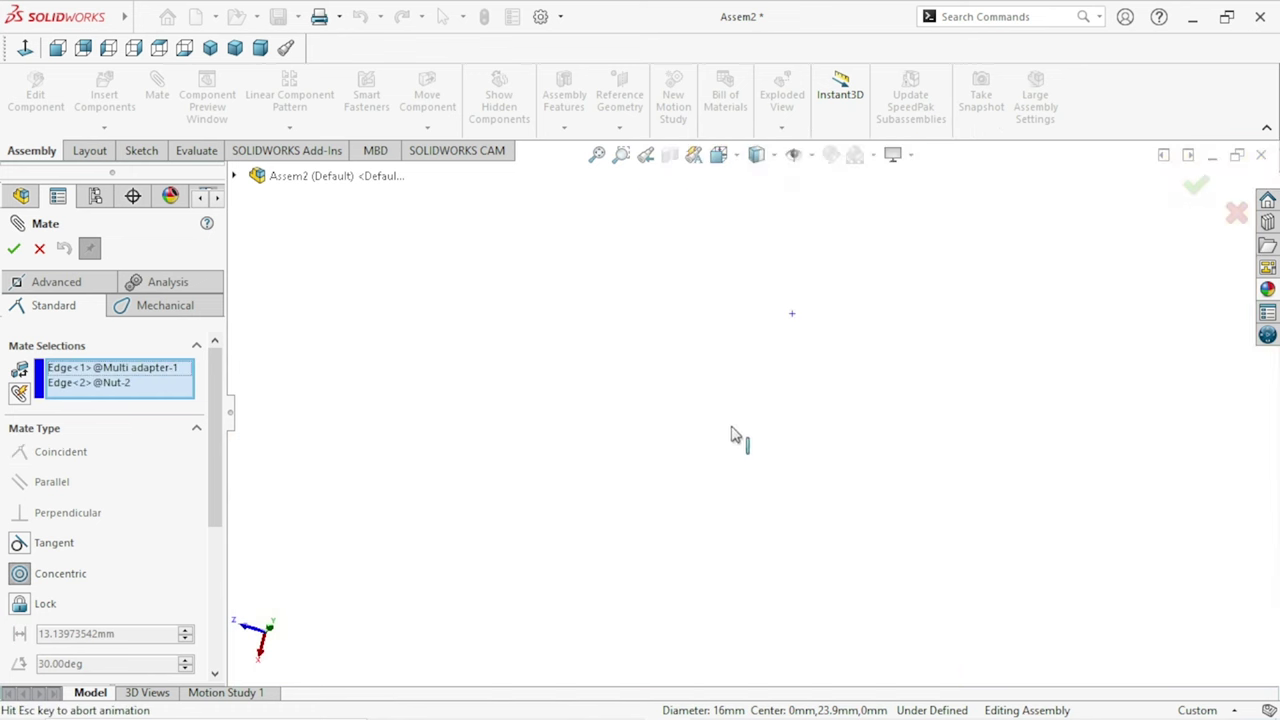
mouse_move(726, 466)
middle_mouse_down()
mouse_move(731, 500)
mouse_move(689, 451)
mouse_move(703, 473)
middle_mouse_up()
left_click(866, 392)
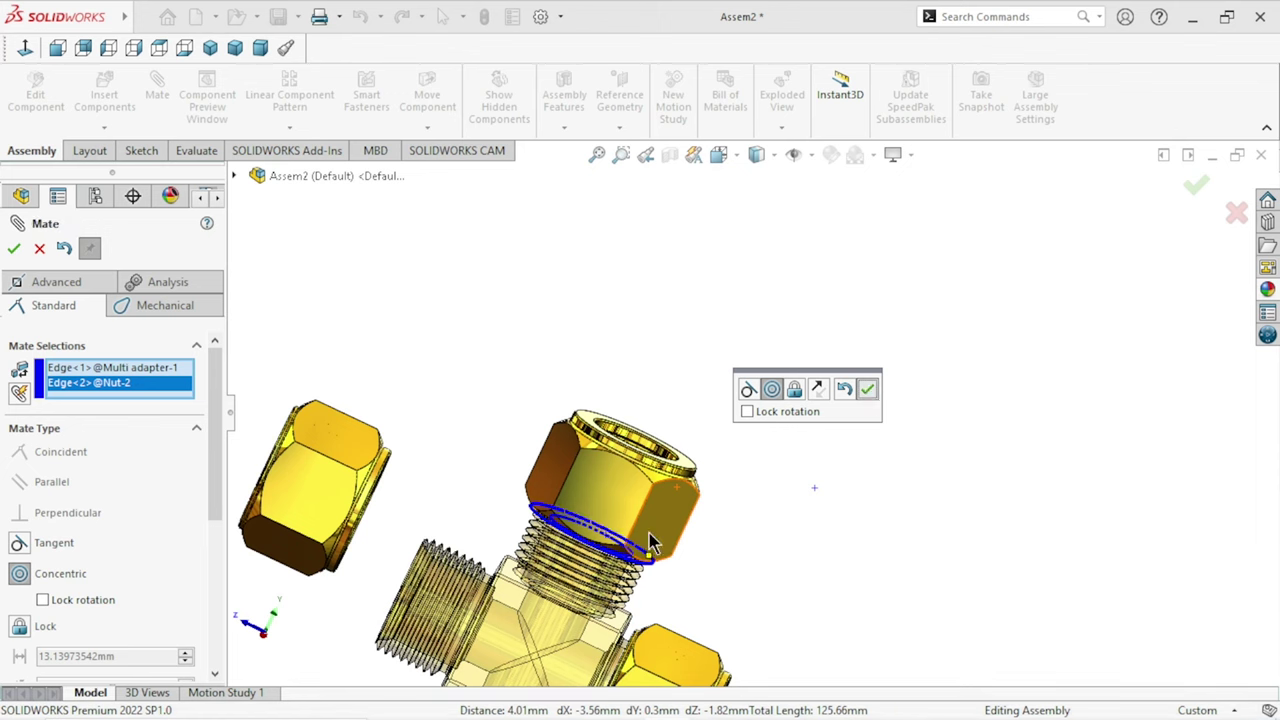
Step: Center the third nut concentrically on another free adapter arm
middle_click_drag(649, 533, 569, 394)
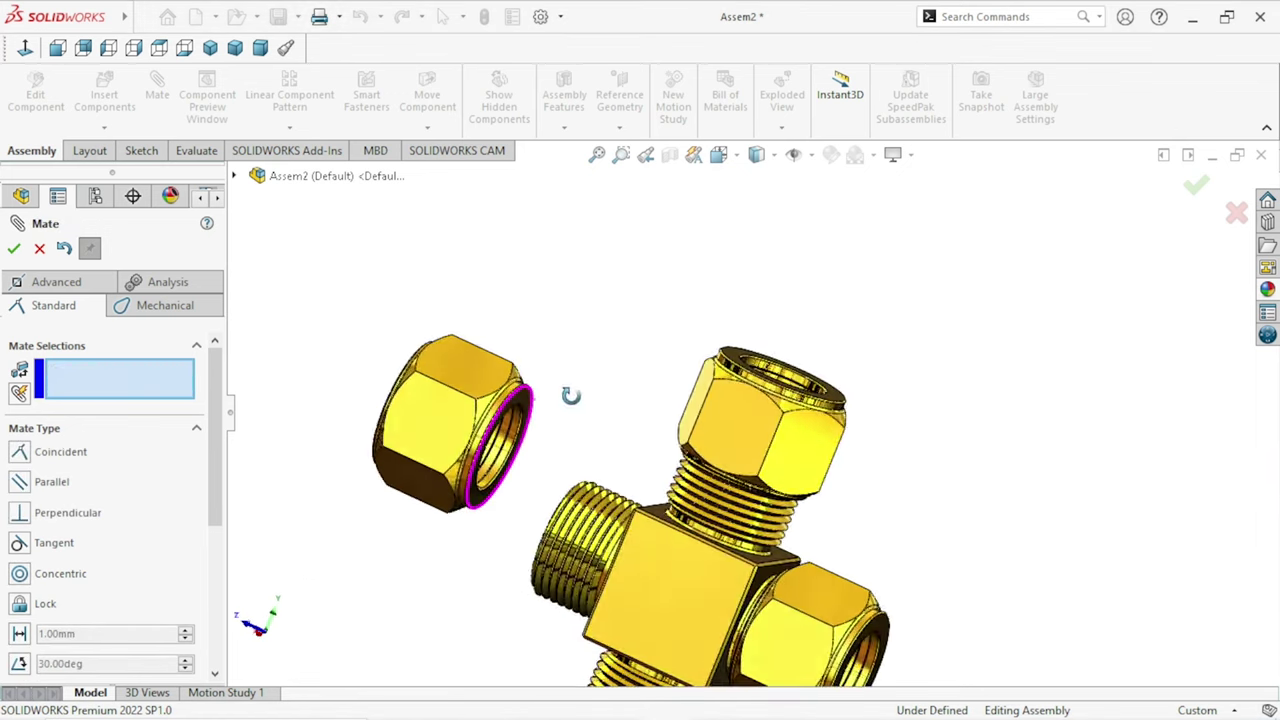
scroll(586, 440, "down", 3)
scroll(752, 375, "down", 2)
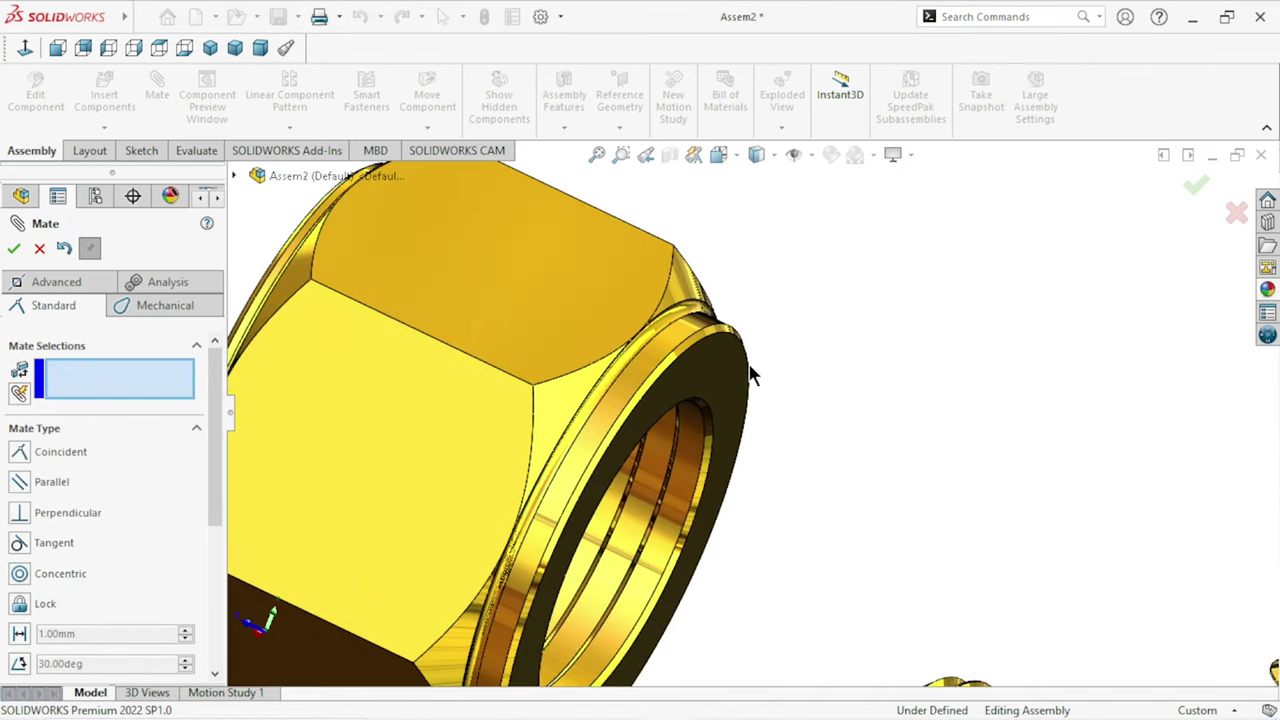
left_click(645, 390)
scroll(758, 453, "up", 2)
scroll(743, 479, "up", 3)
middle_click_drag(743, 479, 752, 532)
scroll(752, 535, "down", 3)
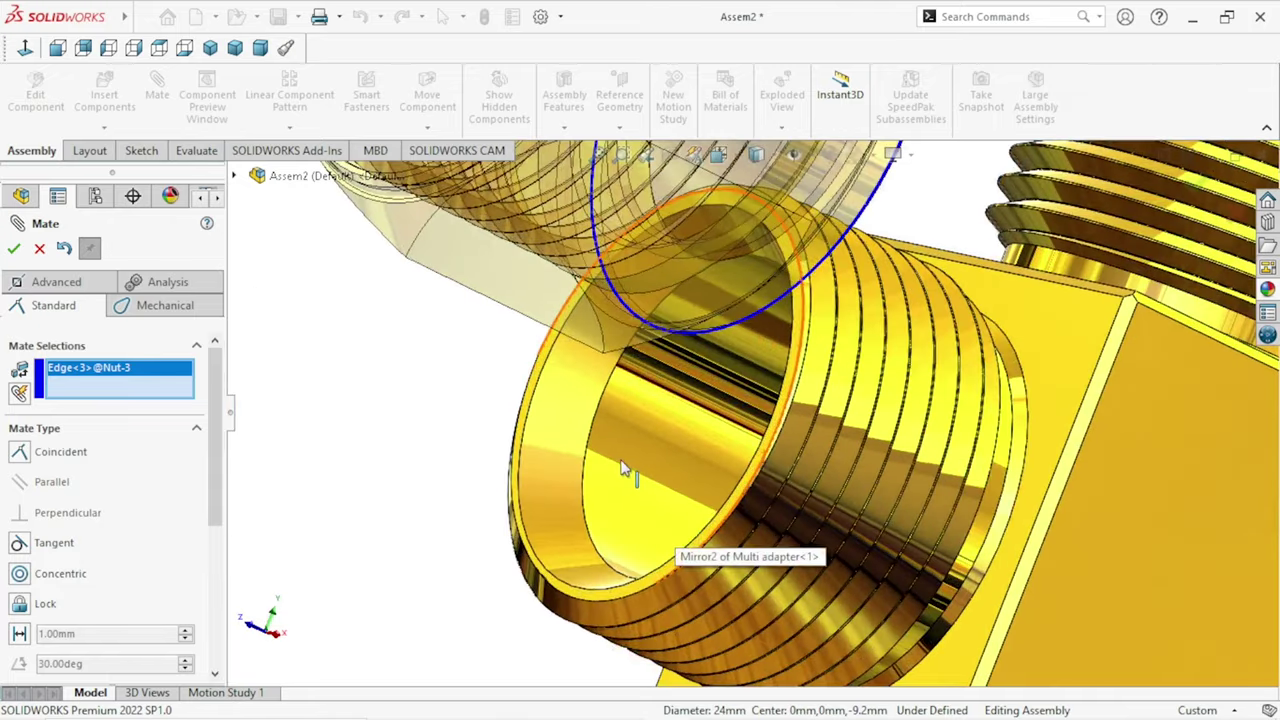
left_click(594, 434)
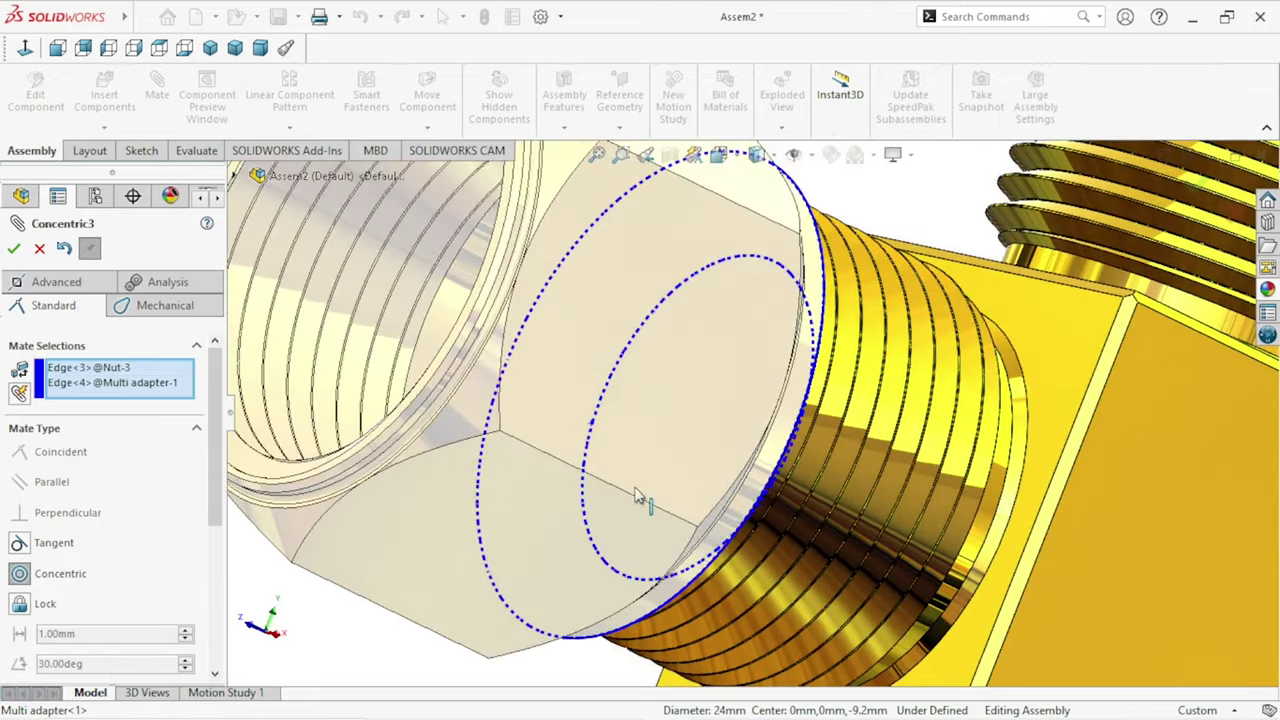
left_click(781, 515)
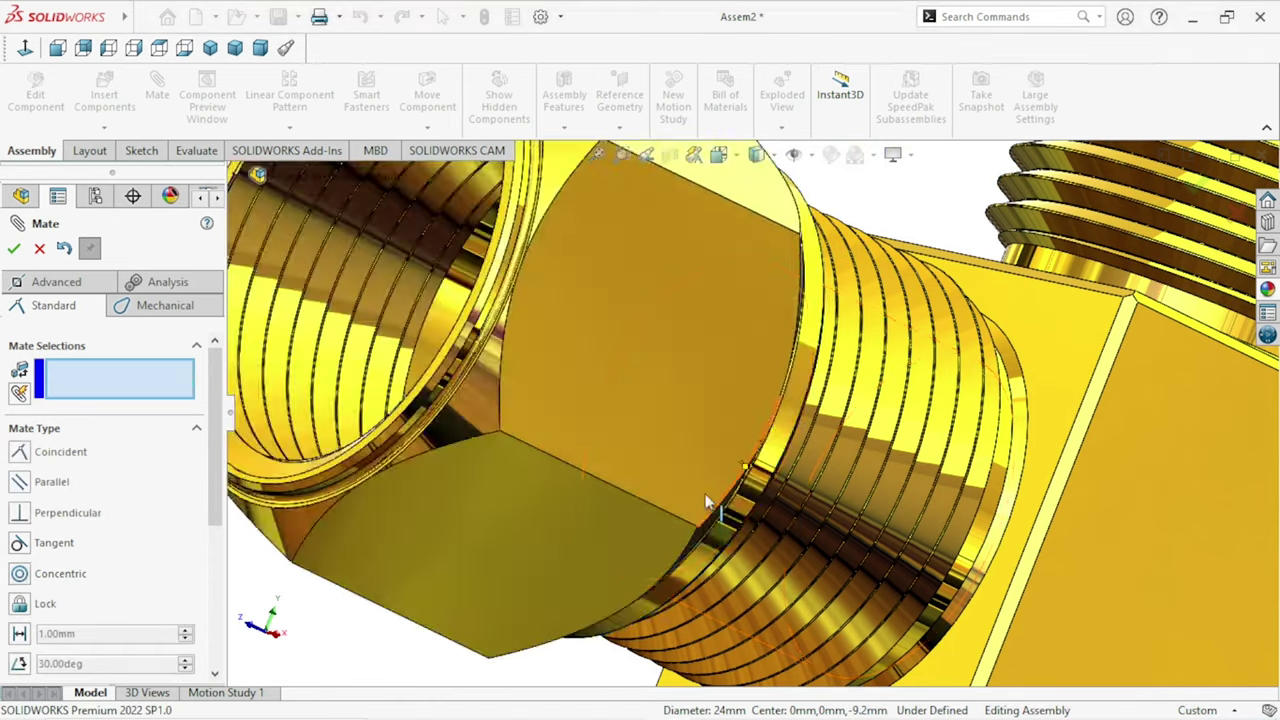
Step: Center the fourth nut concentrically on the last free threaded arm
scroll(706, 507, "up", 10)
mouse_move(706, 540)
middle_mouse_down()
mouse_move(710, 565)
mouse_move(740, 495)
middle_mouse_up()
scroll(740, 490, "down", 5)
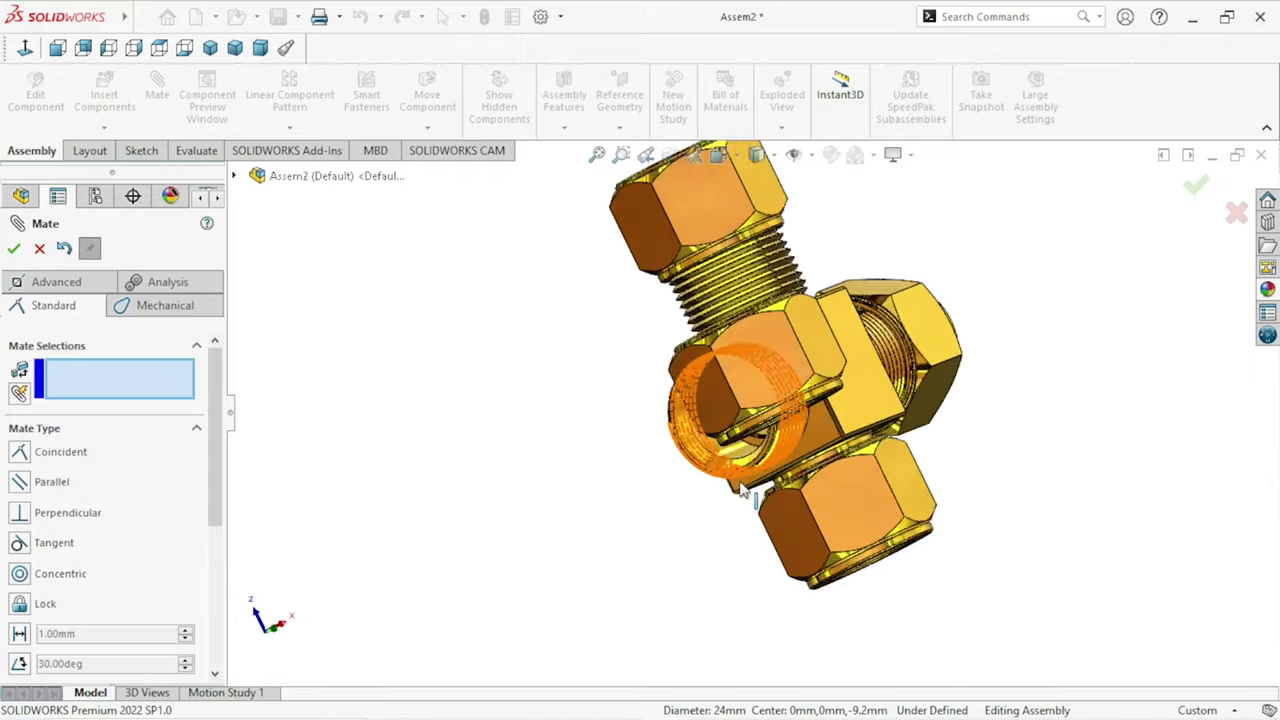
scroll(740, 490, "down", 5)
left_click(629, 371)
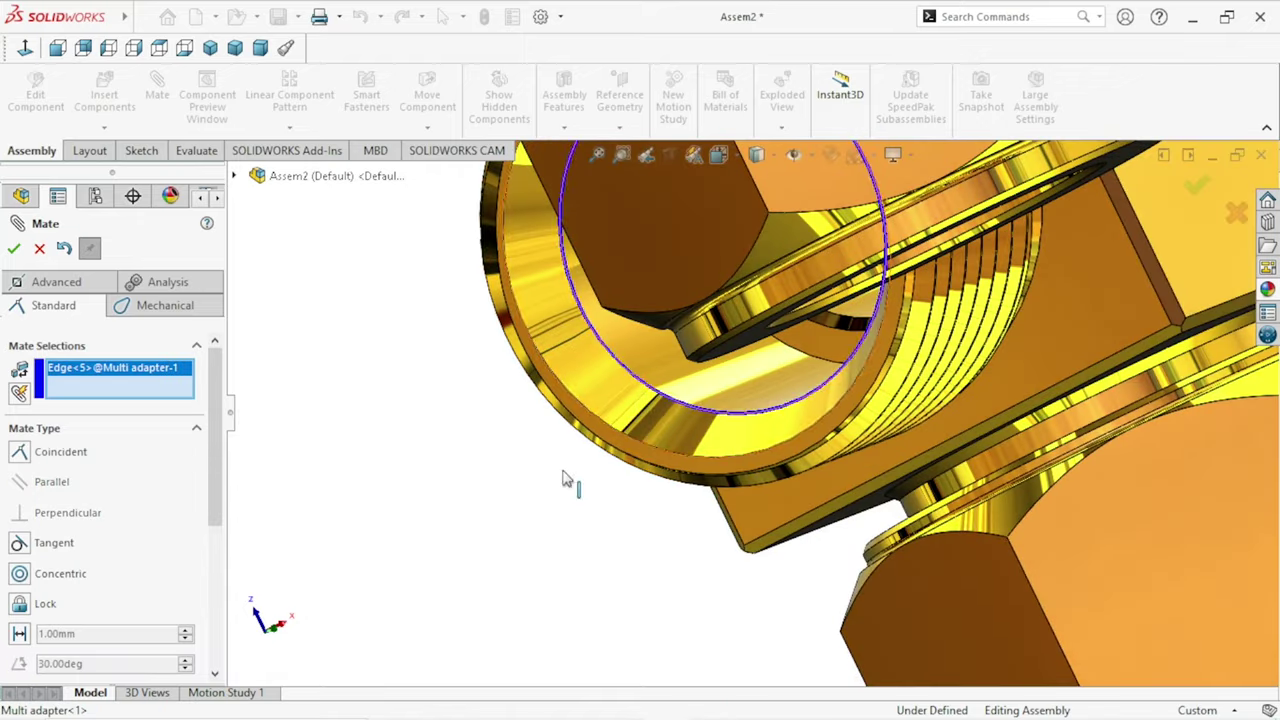
scroll(600, 447, "up", 5)
mouse_move(523, 460)
middle_mouse_down()
mouse_move(551, 340)
mouse_move(592, 444)
mouse_move(914, 437)
middle_mouse_up()
scroll(851, 400, "down", 5)
scroll(795, 362, "down", 3)
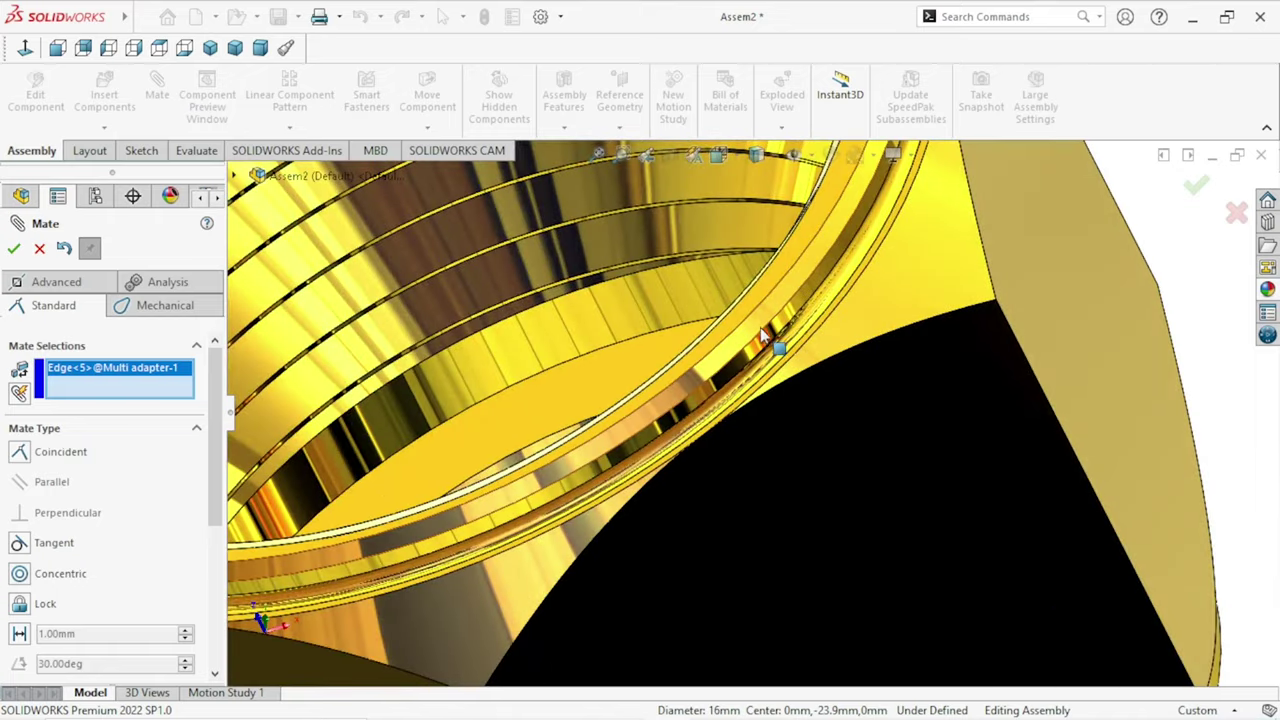
left_click(763, 340)
scroll(791, 392, "up", 5)
scroll(755, 408, "up", 3)
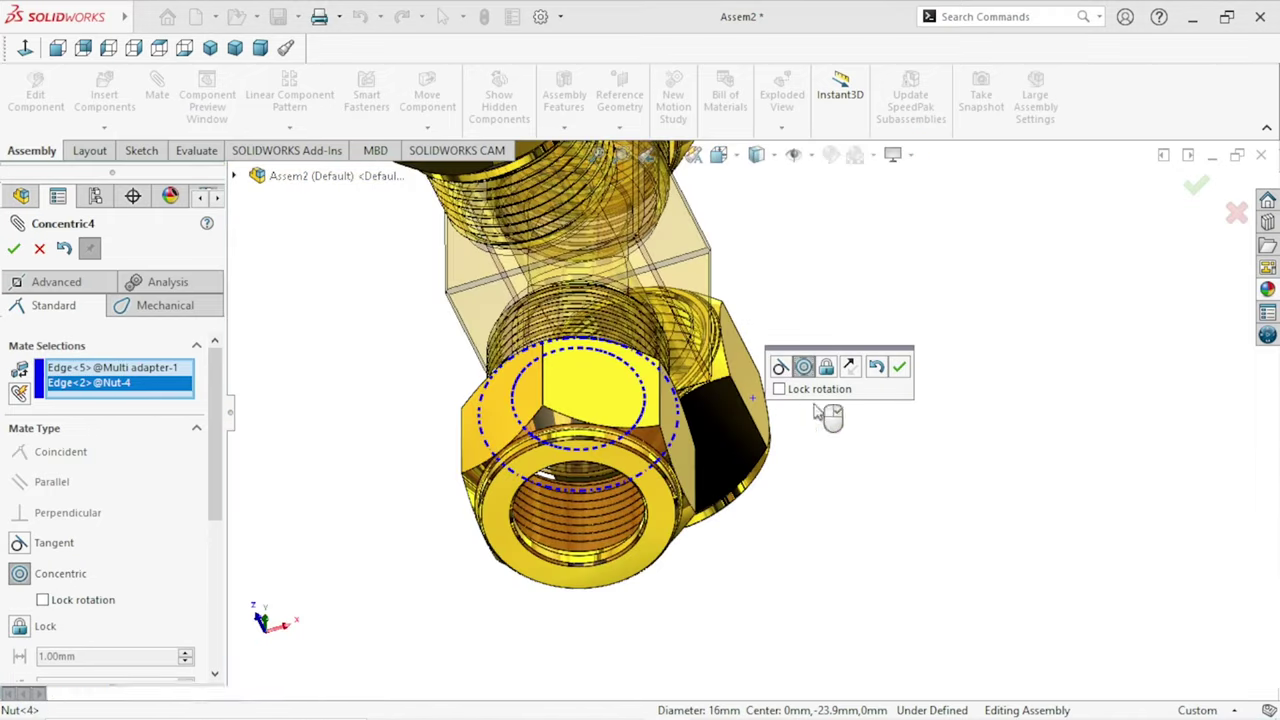
left_click(900, 367)
scroll(783, 447, "up", 5)
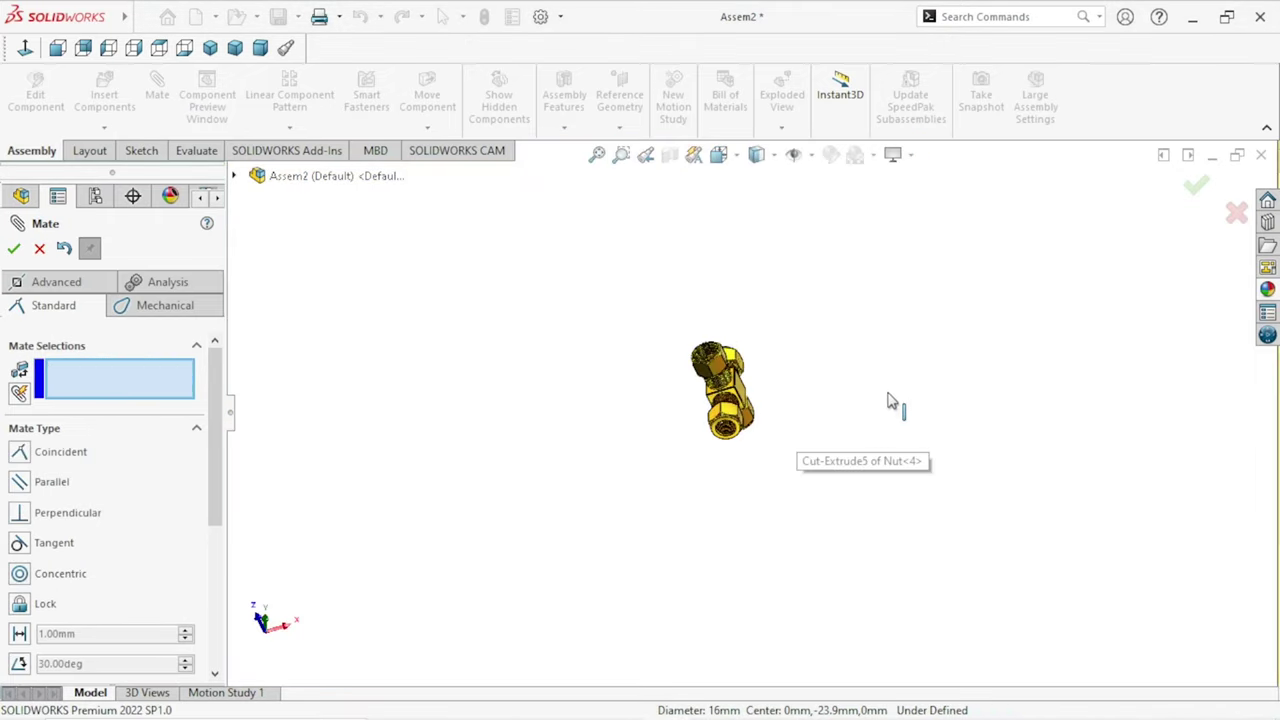
scroll(805, 420, "down", 3)
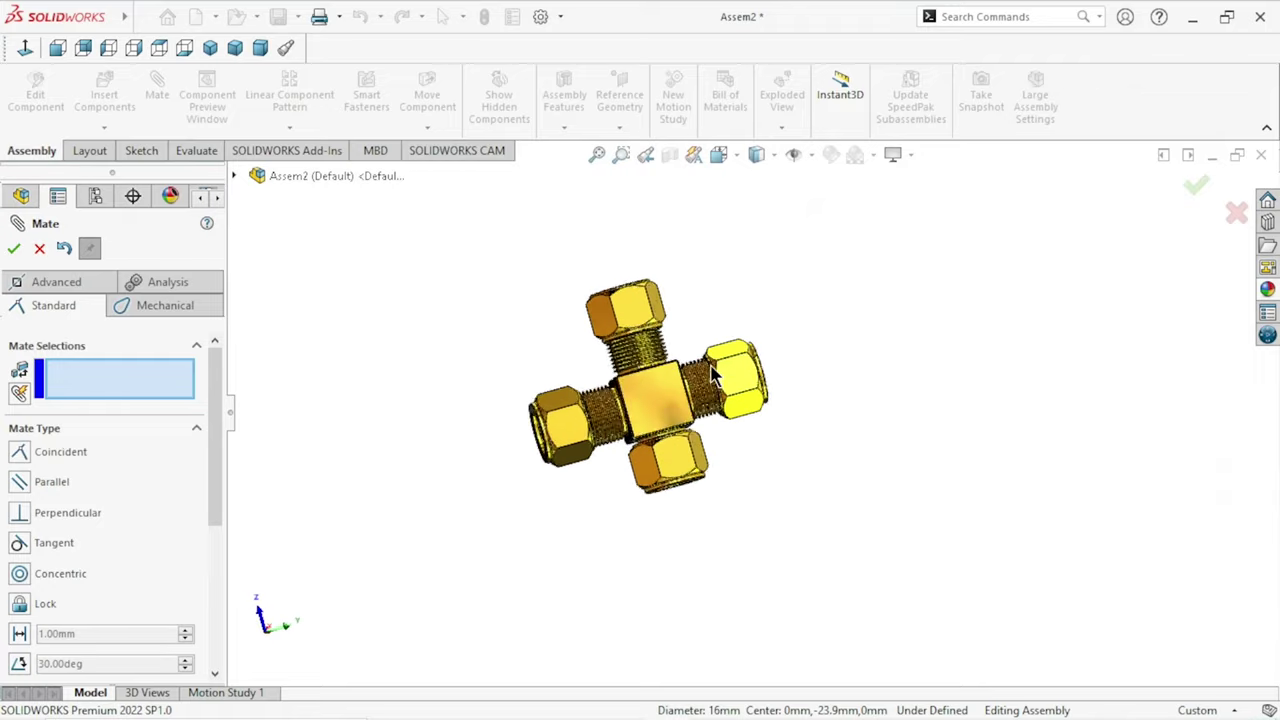
Step: Select the second nut's thread face as the first screw mate reference
scroll(740, 395, "down", 5)
scroll(937, 388, "down", 3)
middle_click_drag(937, 388, 919, 398)
scroll(777, 423, "down", 3)
scroll(786, 451, "down", 3)
scroll(808, 471, "up", 5)
middle_click_drag(808, 471, 794, 443)
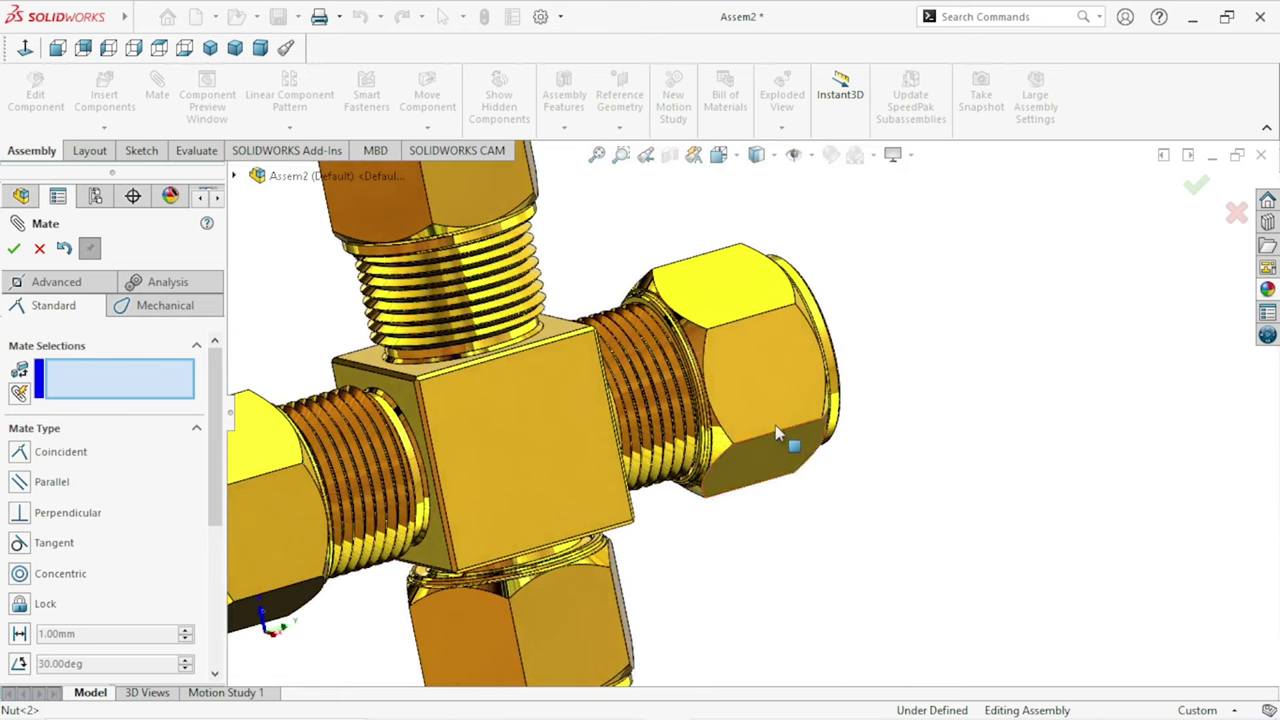
scroll(794, 443, "down", 5)
left_click(877, 347)
middle_click_drag(971, 303, 983, 531)
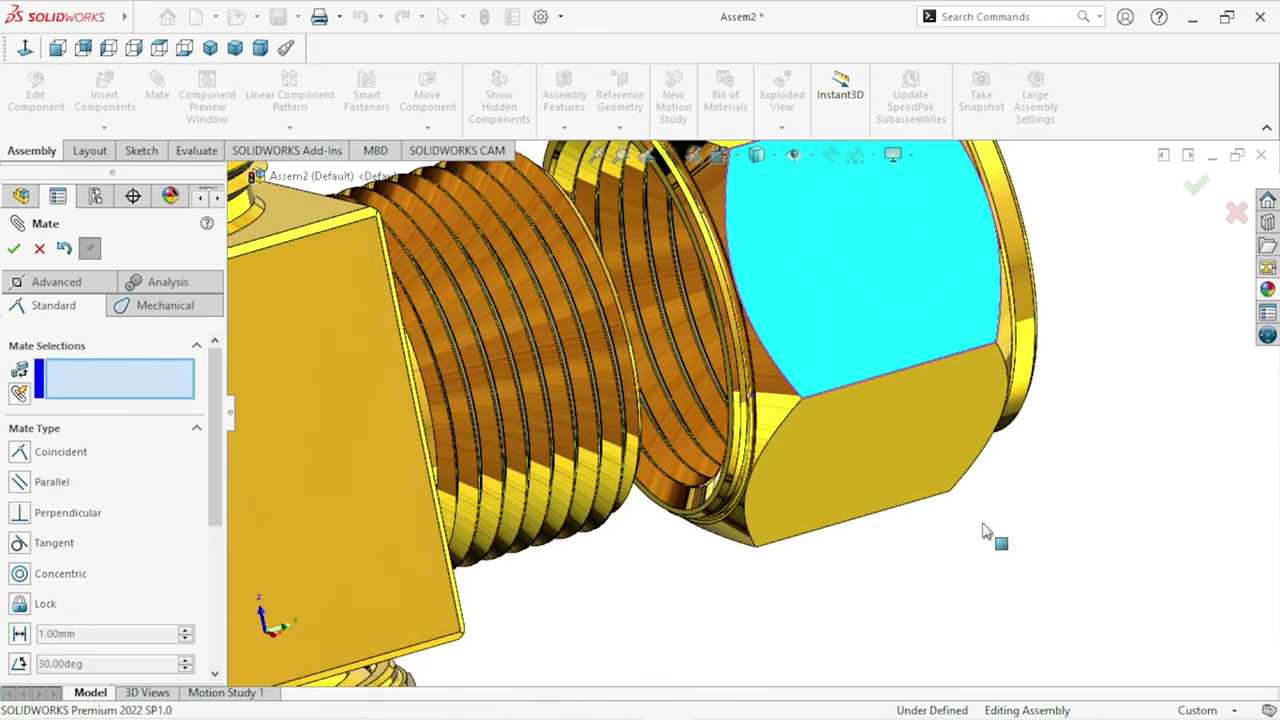
Step: Make it a Screw mechanical mate with the adapter's thread face at 1.5 revolutions/mm
left_click(145, 316)
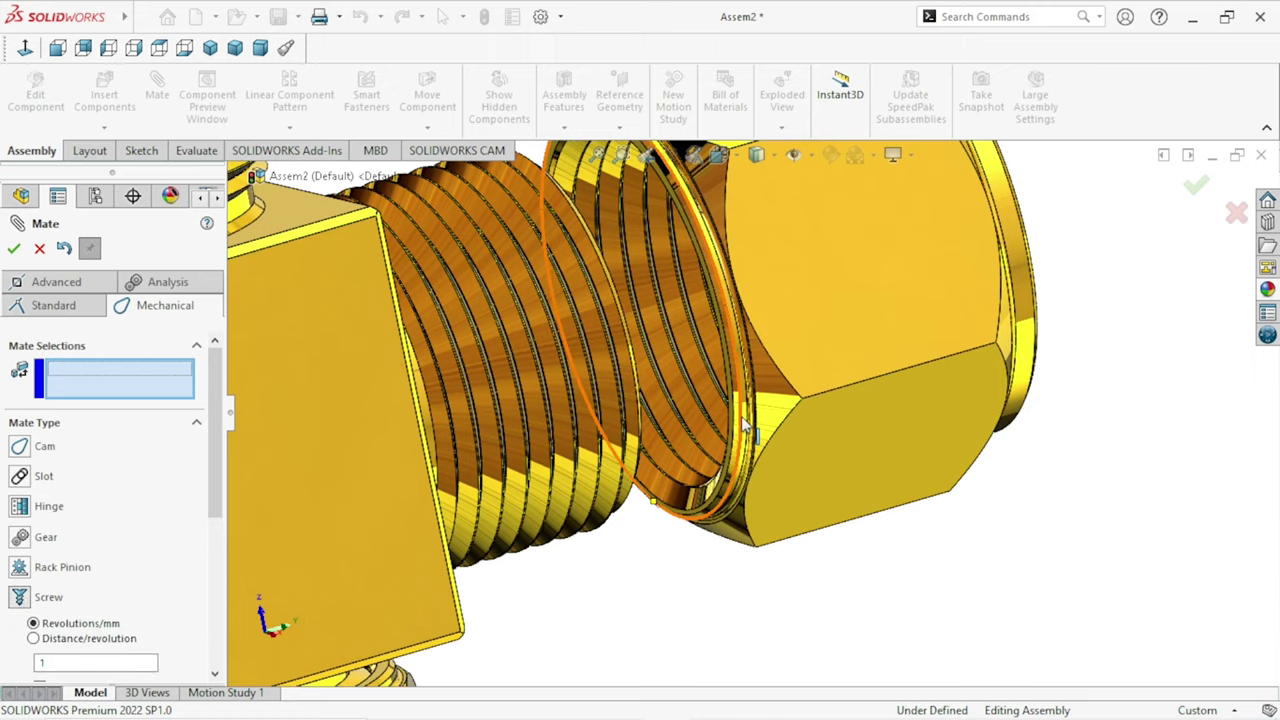
scroll(634, 396, "down", 3)
scroll(626, 396, "down", 3)
scroll(626, 398, "down", 1)
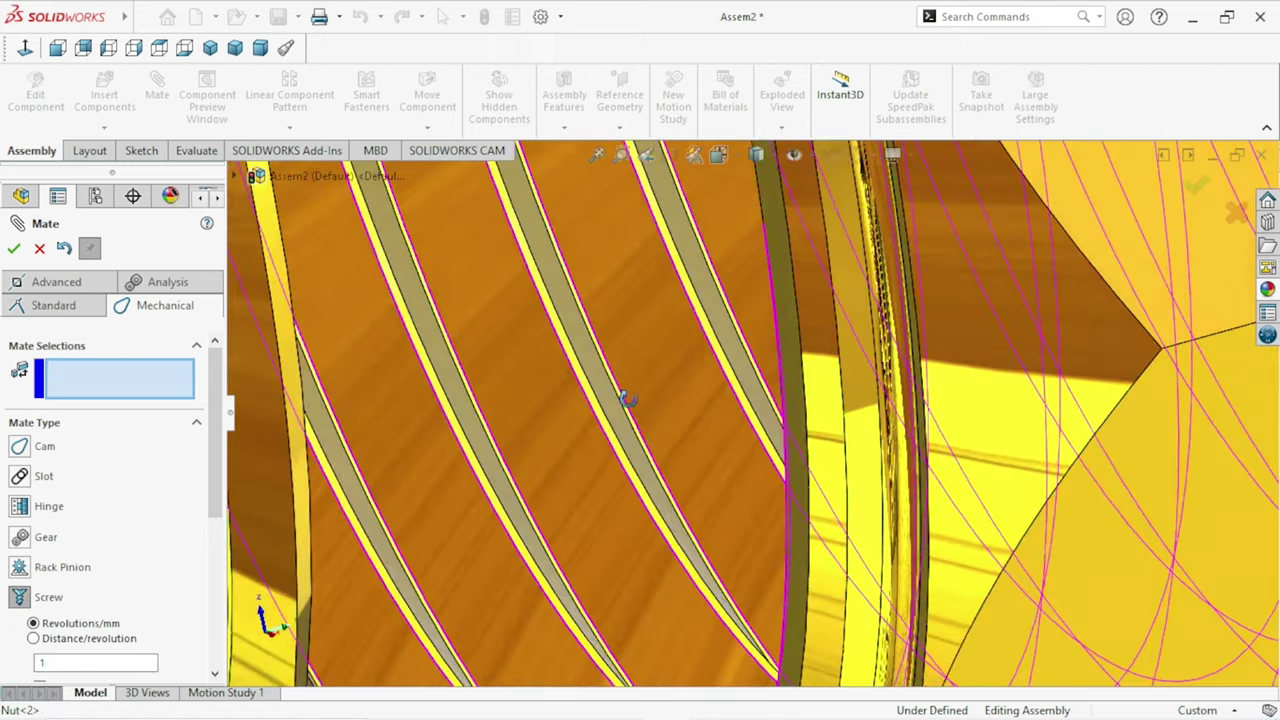
scroll(626, 398, "up", 2)
scroll(626, 400, "down", 1)
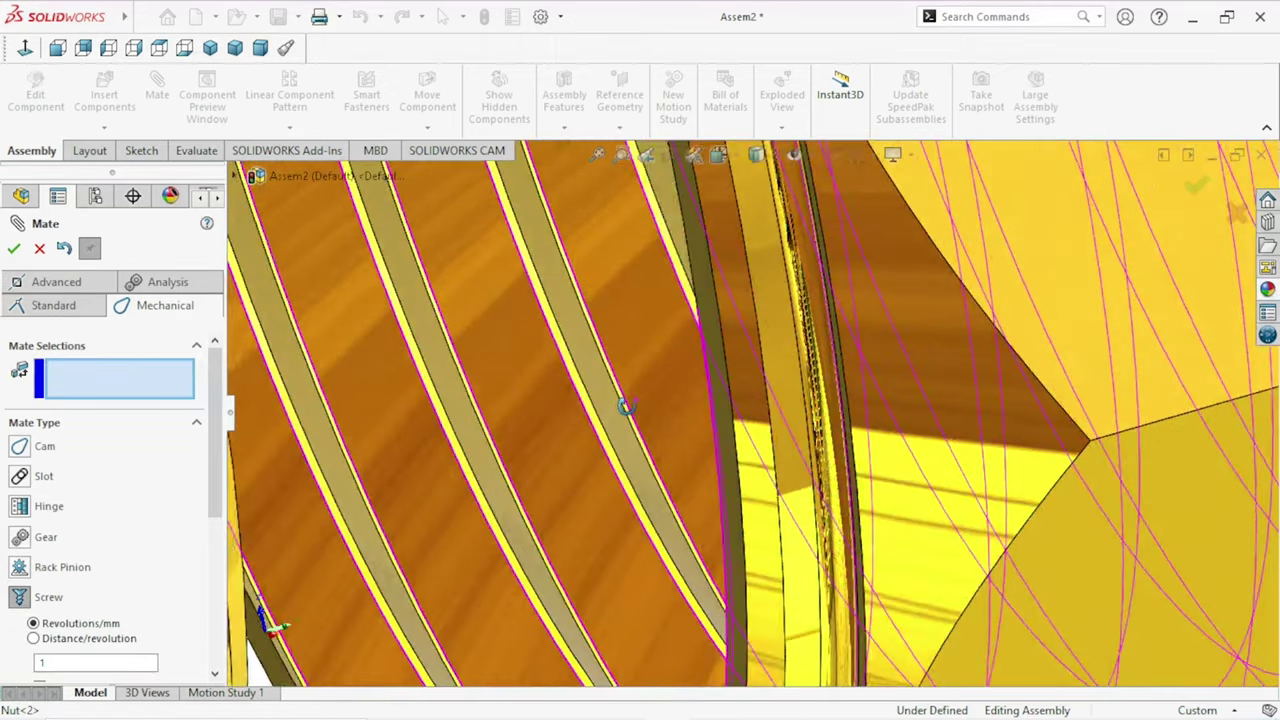
mouse_move(626, 405)
middle_mouse_down()
mouse_move(506, 437)
mouse_move(748, 371)
middle_mouse_up()
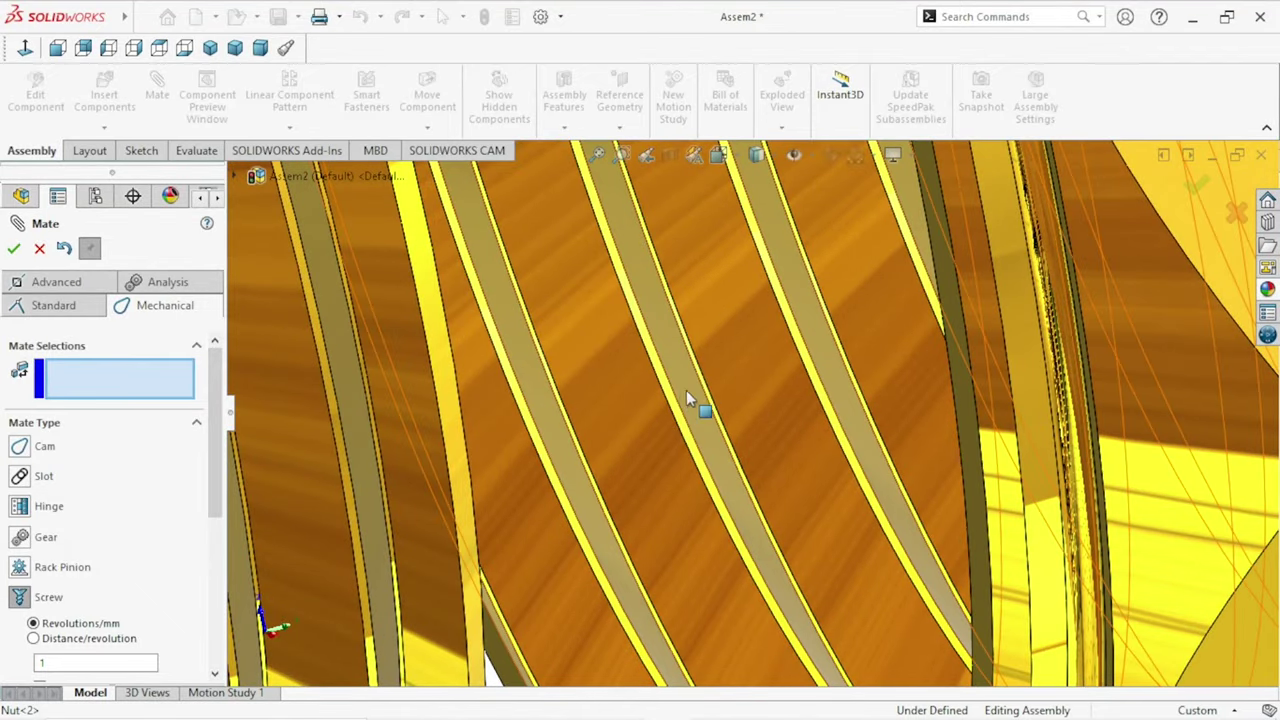
scroll(678, 412, "up", 2)
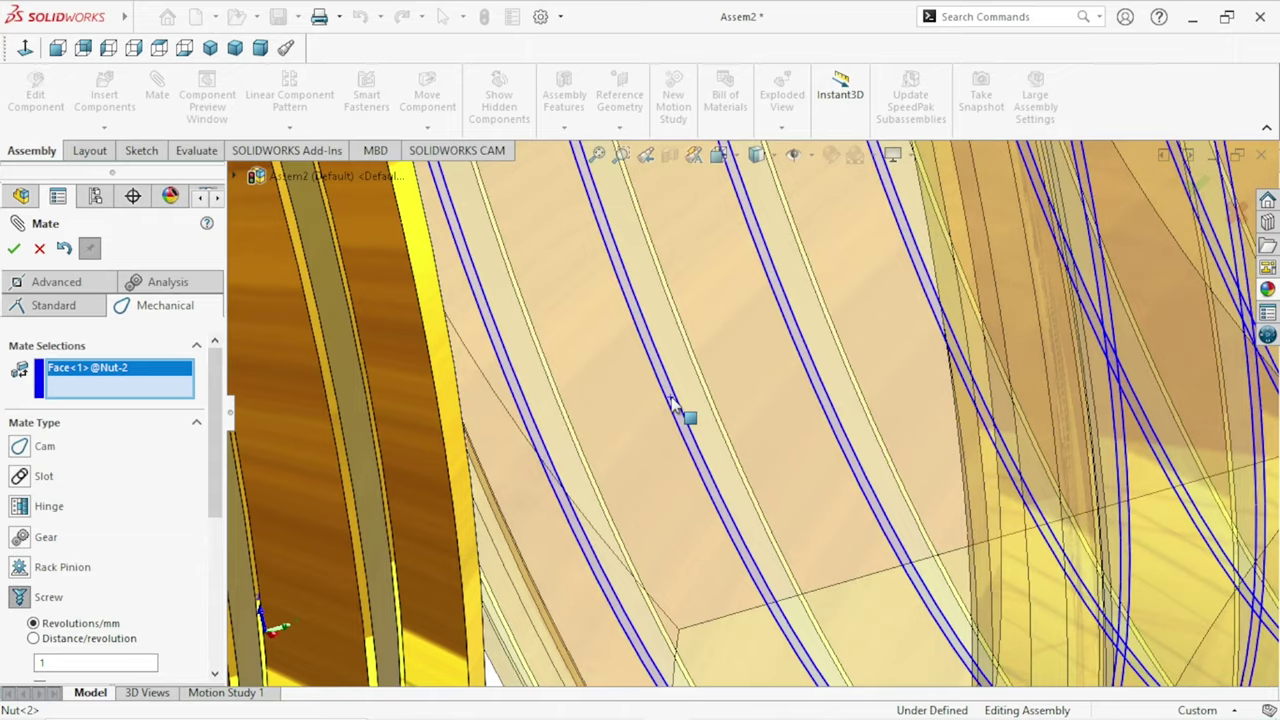
scroll(660, 414, "up", 3)
scroll(600, 405, "down", 4)
scroll(565, 400, "down", 2)
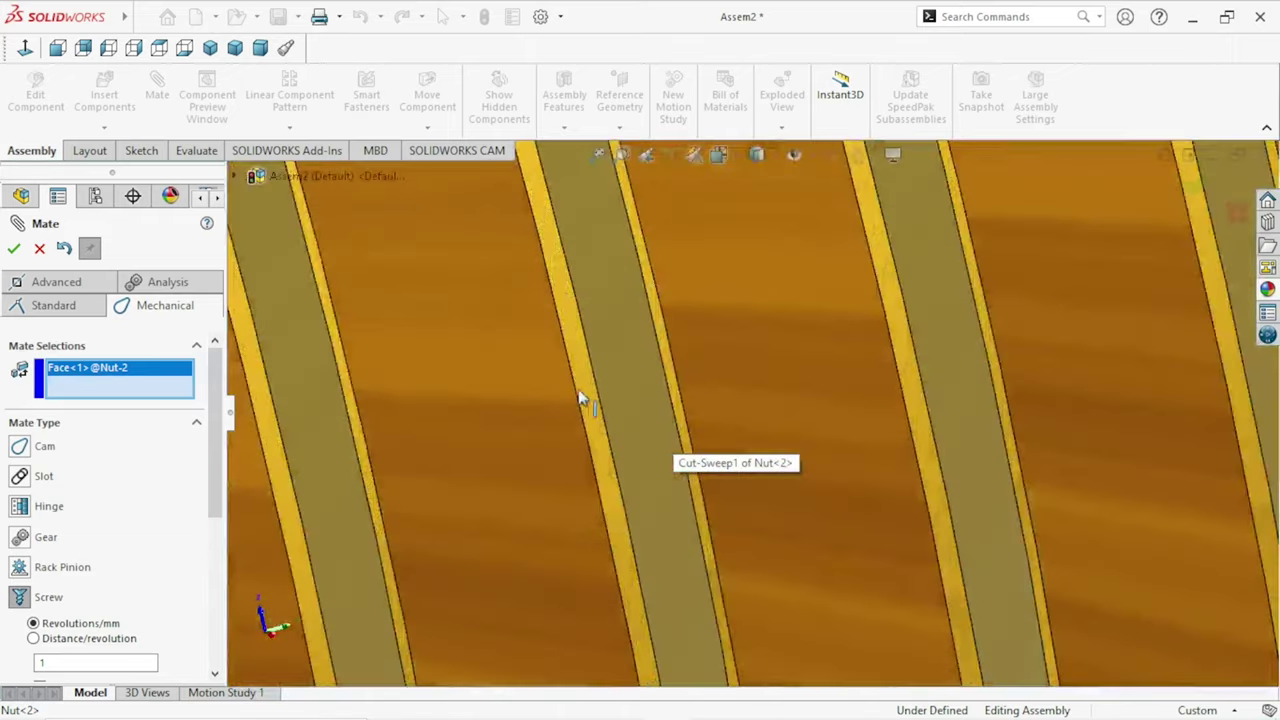
left_click(594, 395)
scroll(590, 445, "up", 2)
scroll(620, 448, "up", 3)
scroll(651, 451, "up", 3)
scroll(900, 447, "up", 2)
middle_click_drag(957, 443, 820, 540)
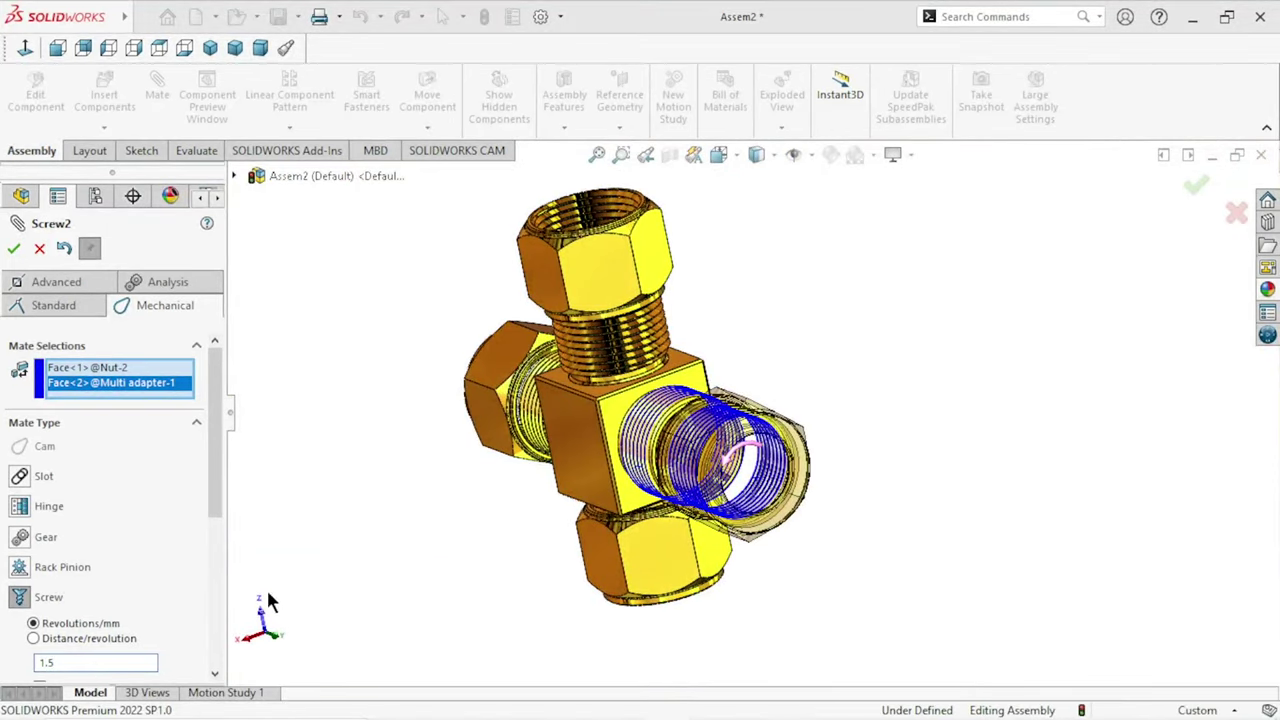
scroll(620, 498, "up", 3)
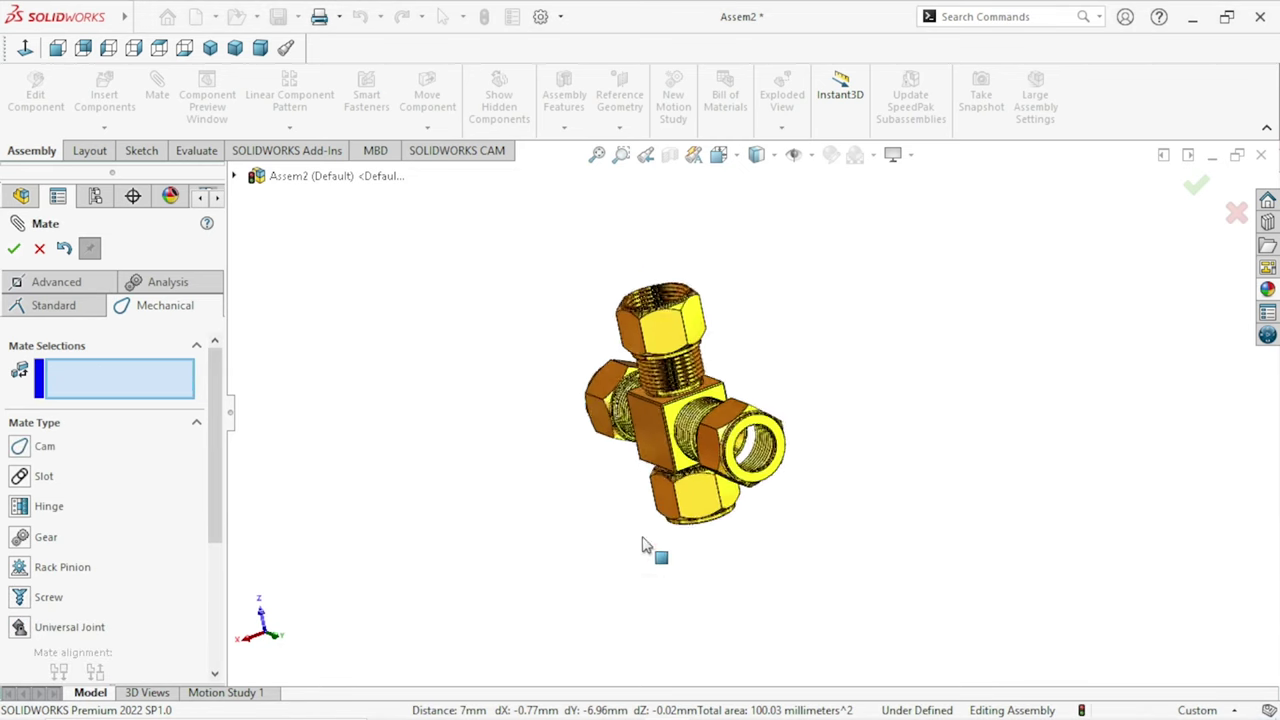
Step: Spin the right-hand nut about its axis on the adapter's side arm
mouse_move(808, 486)
middle_mouse_down()
mouse_move(857, 351)
mouse_move(819, 372)
middle_mouse_up()
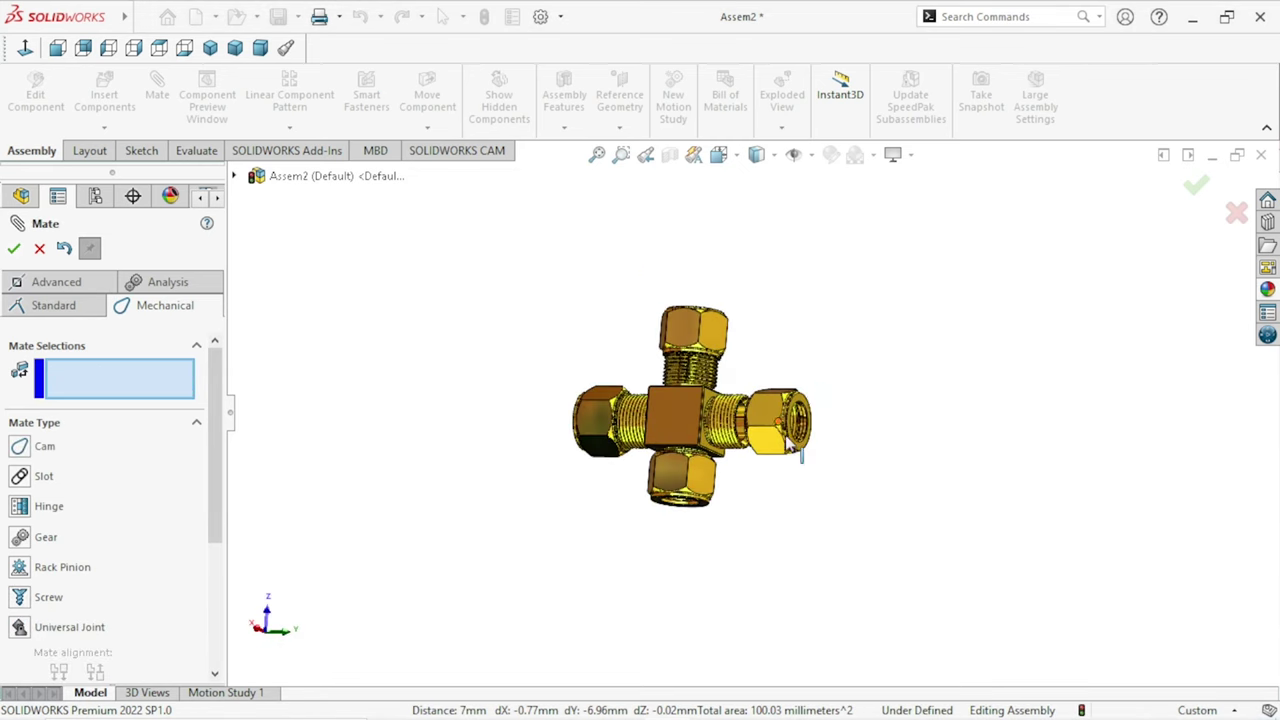
scroll(735, 440, "down", 4)
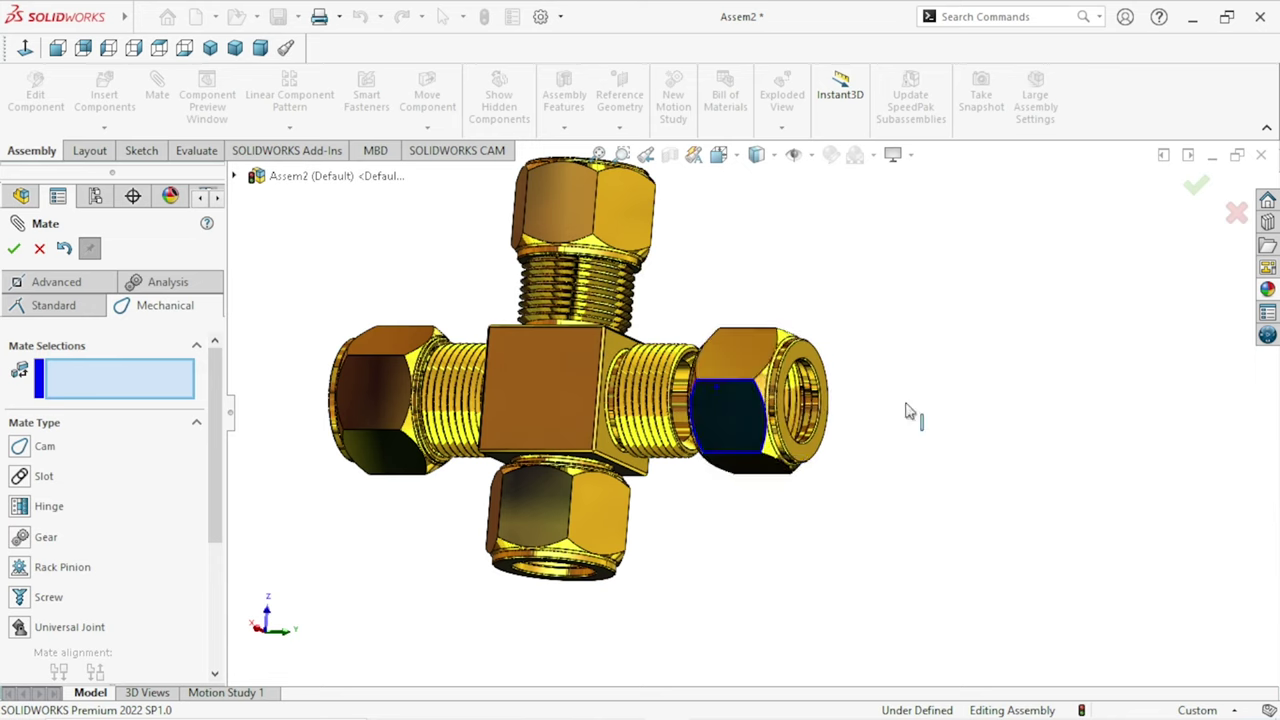
mouse_move(785, 403)
middle_mouse_down()
mouse_move(871, 429)
mouse_move(889, 477)
mouse_move(849, 537)
middle_mouse_up()
scroll(728, 468, "down", 5)
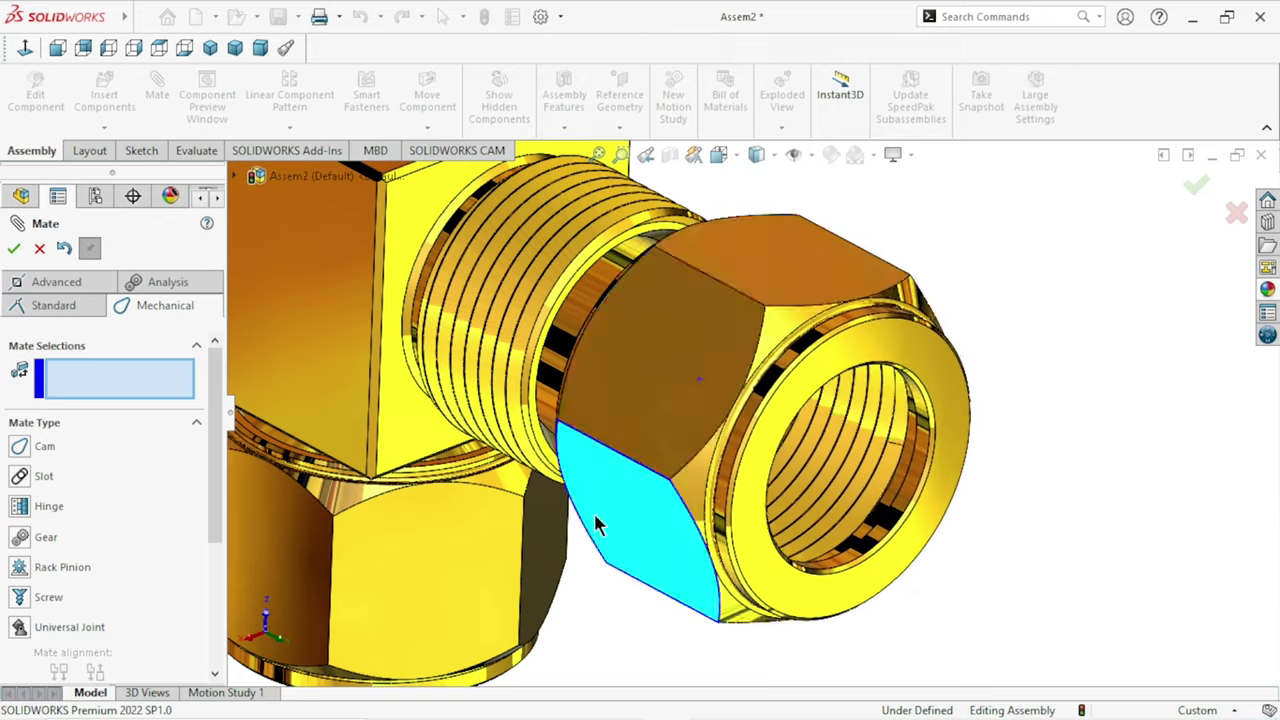
mouse_move(765, 500)
left_mouse_down()
mouse_move(540, 428)
mouse_move(447, 160)
mouse_move(594, 406)
mouse_move(694, 374)
mouse_move(860, 535)
mouse_move(700, 418)
mouse_move(983, 306)
mouse_move(774, 531)
mouse_move(817, 229)
mouse_move(876, 626)
mouse_move(971, 189)
mouse_move(674, 560)
mouse_move(1131, 380)
mouse_move(594, 258)
mouse_move(817, 634)
mouse_move(1063, 143)
mouse_move(714, 263)
mouse_move(665, 458)
mouse_move(1071, 486)
mouse_move(1046, 206)
mouse_move(797, 149)
mouse_move(601, 366)
mouse_move(683, 557)
mouse_move(871, 577)
mouse_move(968, 532)
mouse_move(951, 349)
mouse_move(1051, 266)
mouse_move(968, 224)
mouse_move(929, 251)
mouse_move(994, 206)
mouse_move(894, 363)
mouse_move(1010, 480)
left_mouse_up()
Step: Drag Nut<3> to the right, past the end of the side-arm thread
scroll(940, 510, "up", 5)
mouse_move(876, 538)
middle_mouse_down()
mouse_move(886, 374)
mouse_move(863, 611)
mouse_move(930, 546)
middle_mouse_up()
scroll(846, 320, "up", 2)
mouse_move(846, 320)
middle_mouse_down()
mouse_move(957, 380)
mouse_move(906, 354)
mouse_move(896, 451)
mouse_move(920, 457)
middle_mouse_up()
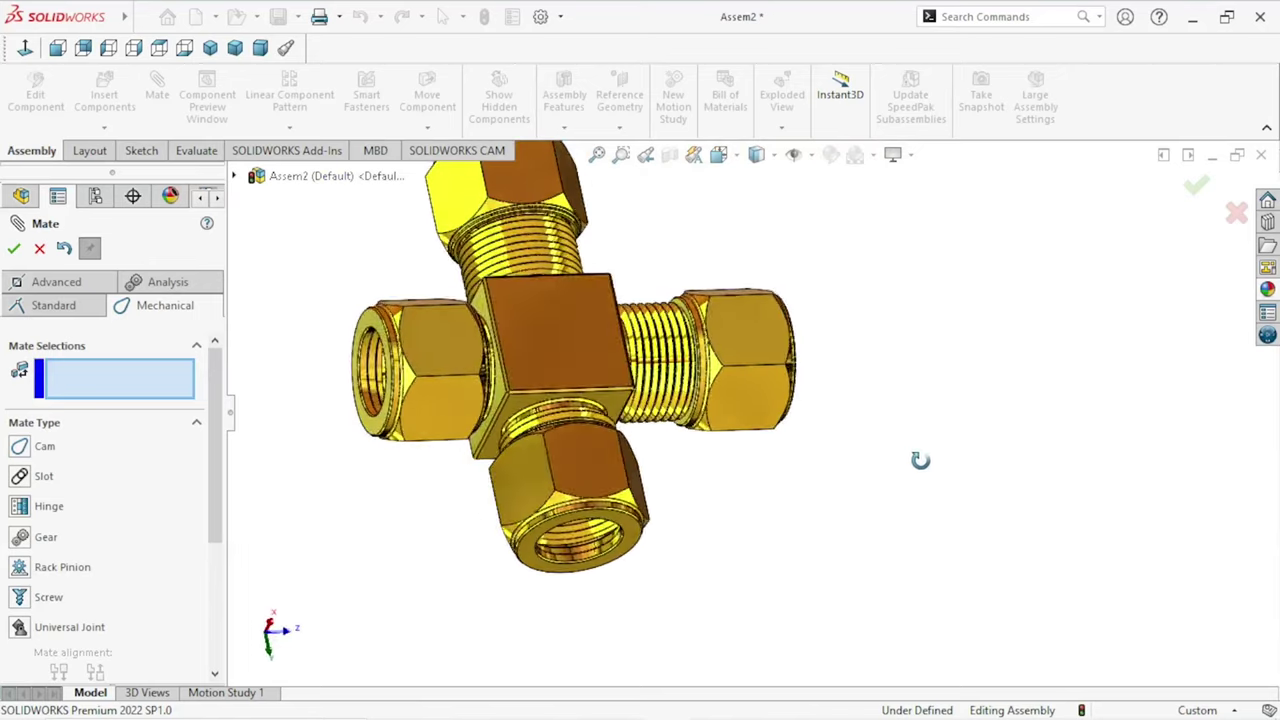
scroll(755, 364, "down", 5)
left_click(749, 362)
middle_click_drag(988, 398, 864, 453)
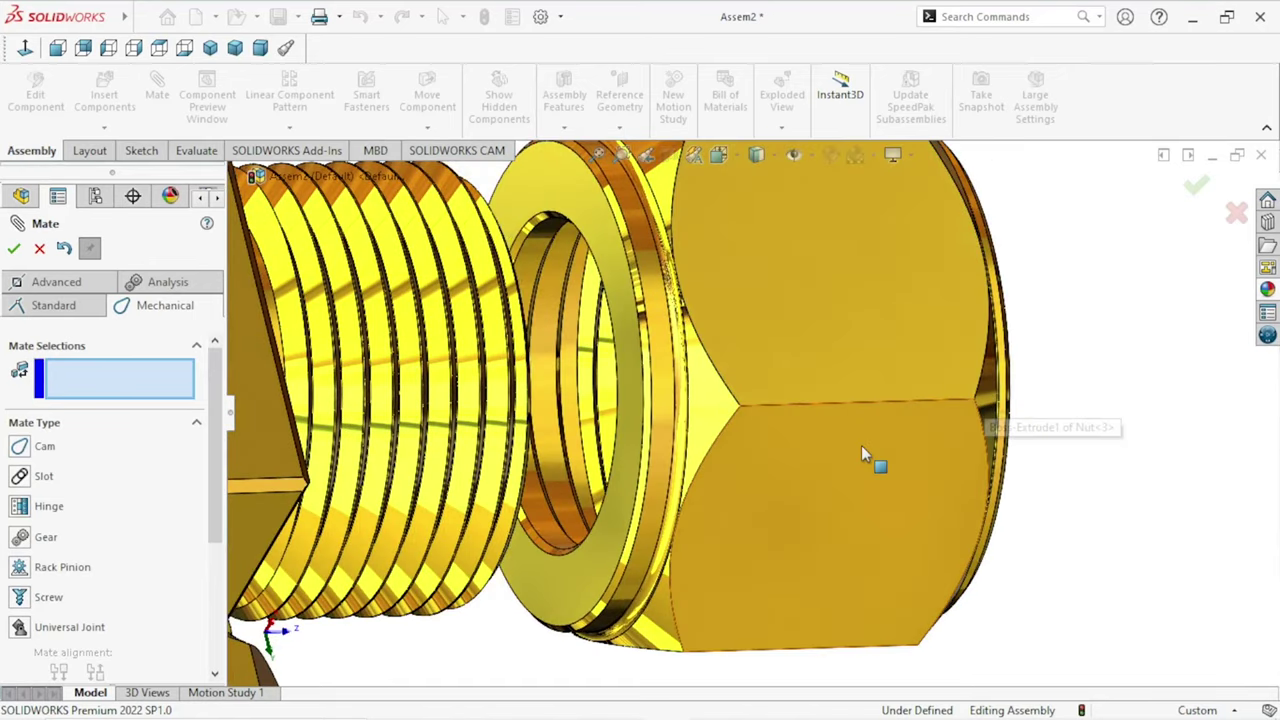
scroll(787, 474, "up", 4)
left_click_drag(785, 363, 907, 370)
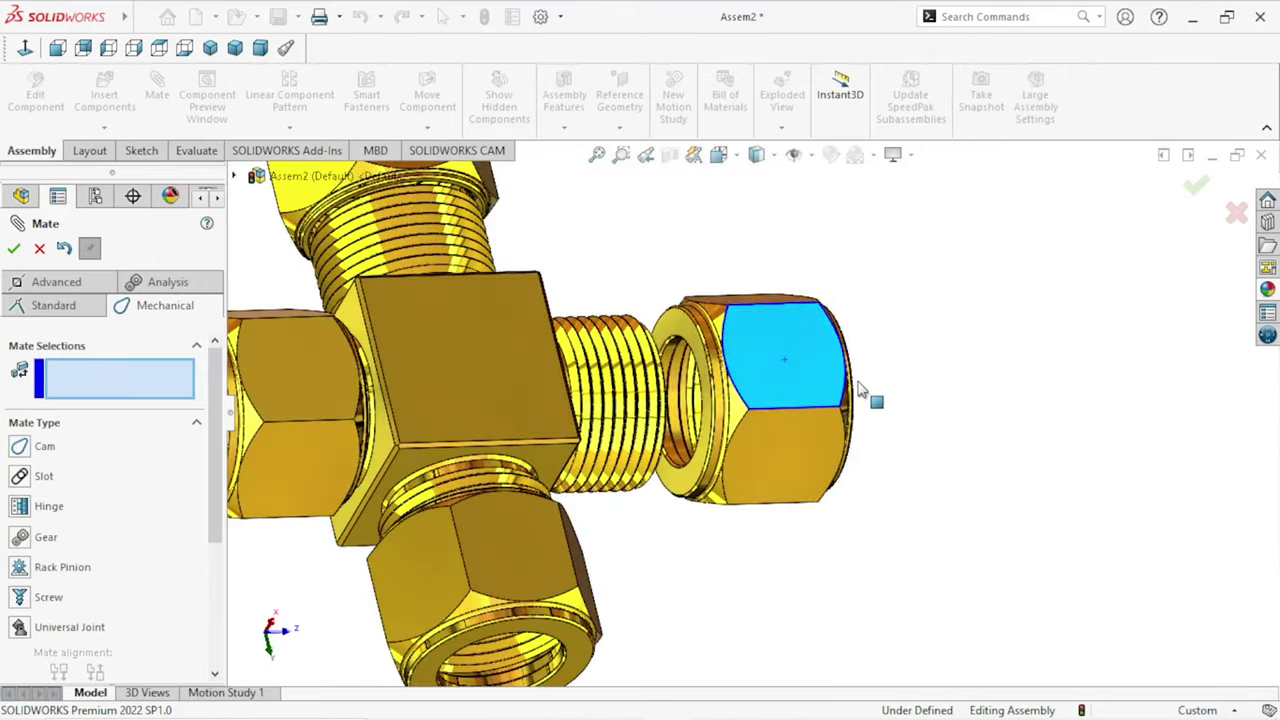
middle_click_drag(1022, 391, 857, 482)
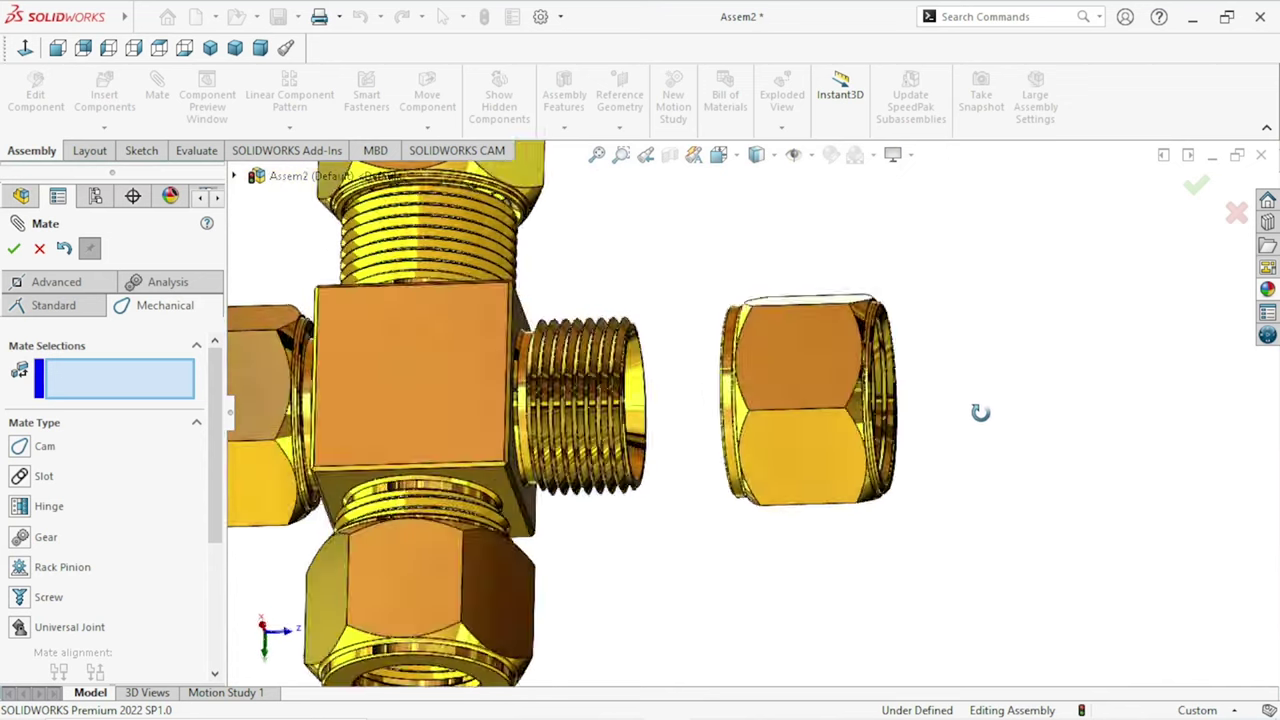
scroll(857, 482, "up", 3)
scroll(760, 475, "down", 2)
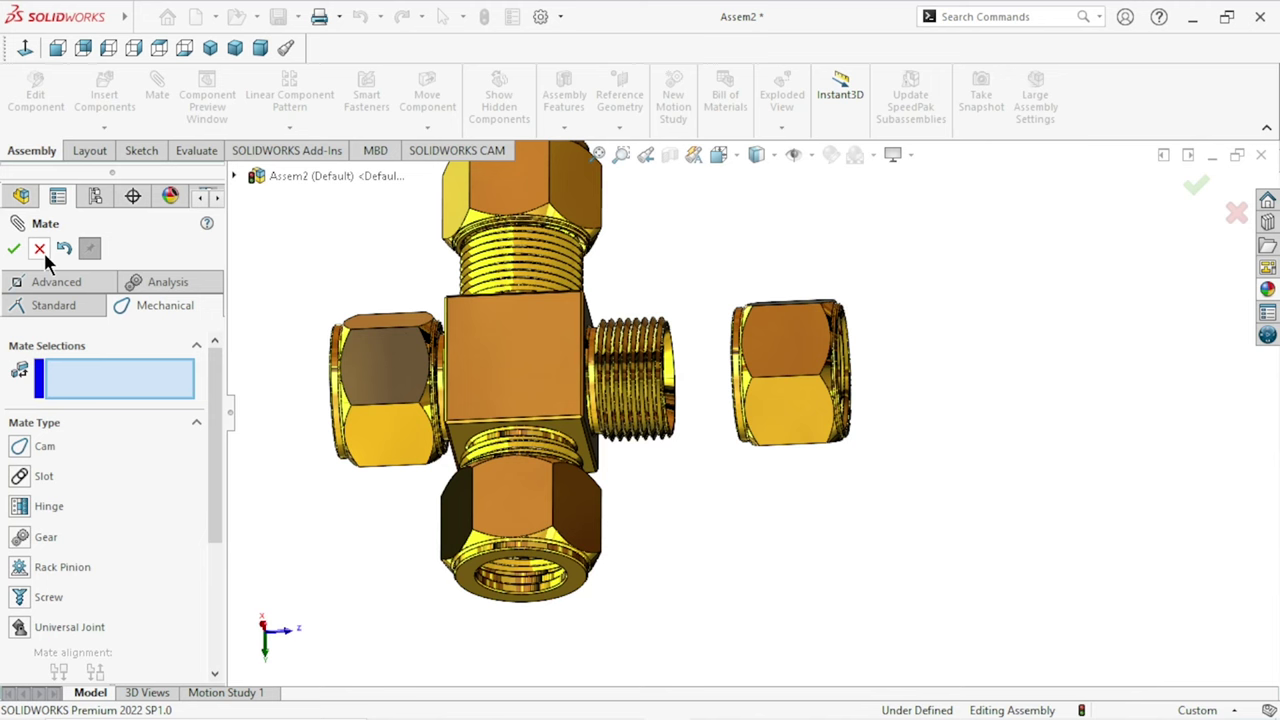
Step: Close the mate setup and open Concentric3 from the Mates folder for editing
key("Escape")
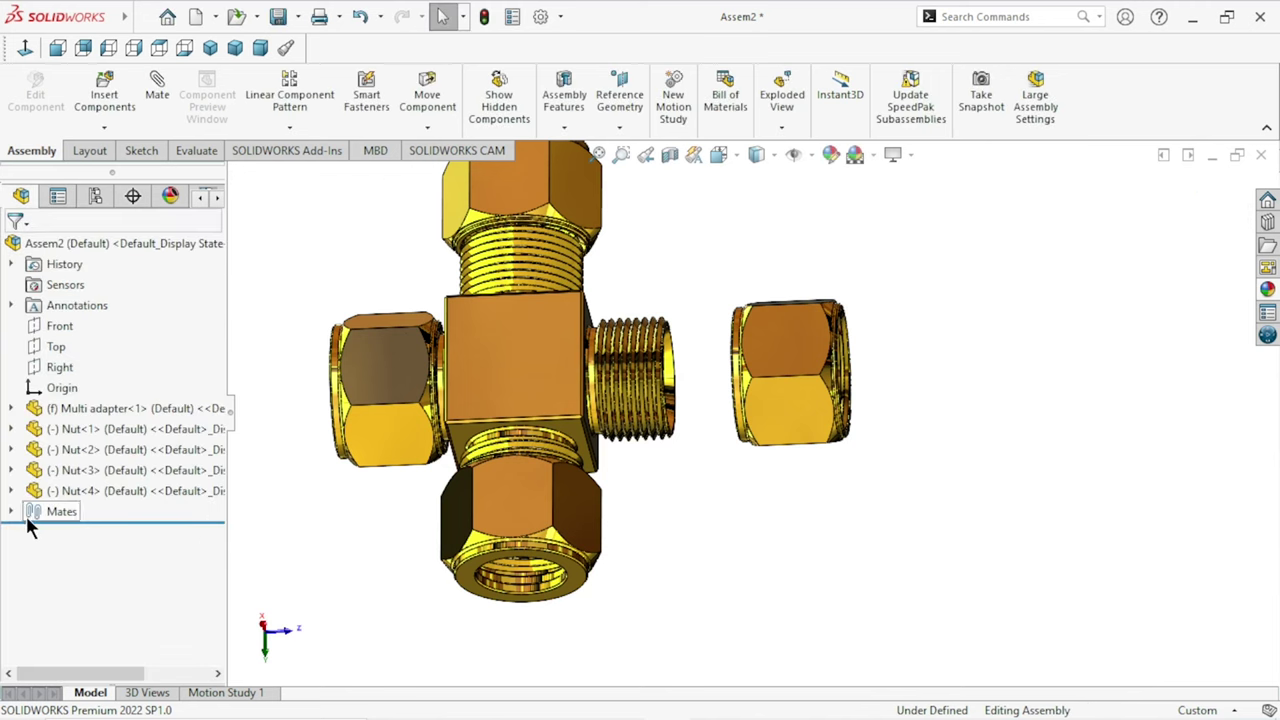
left_click(11, 511)
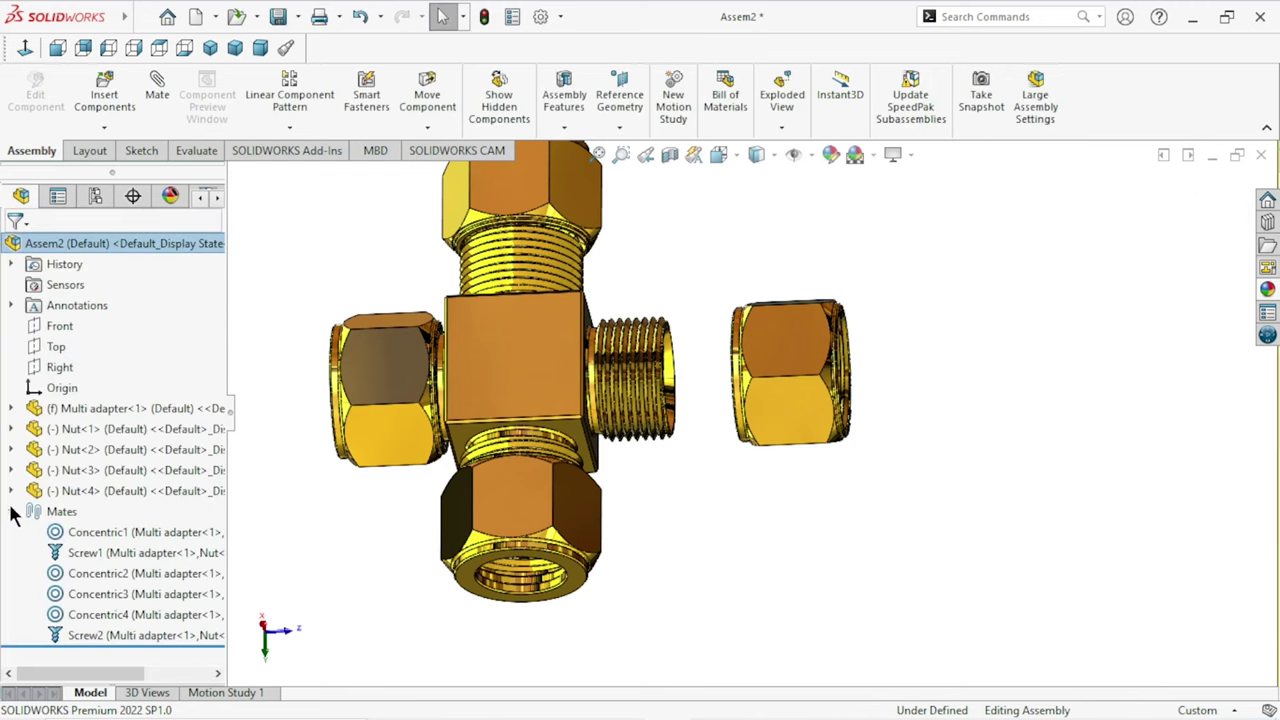
left_click(101, 596)
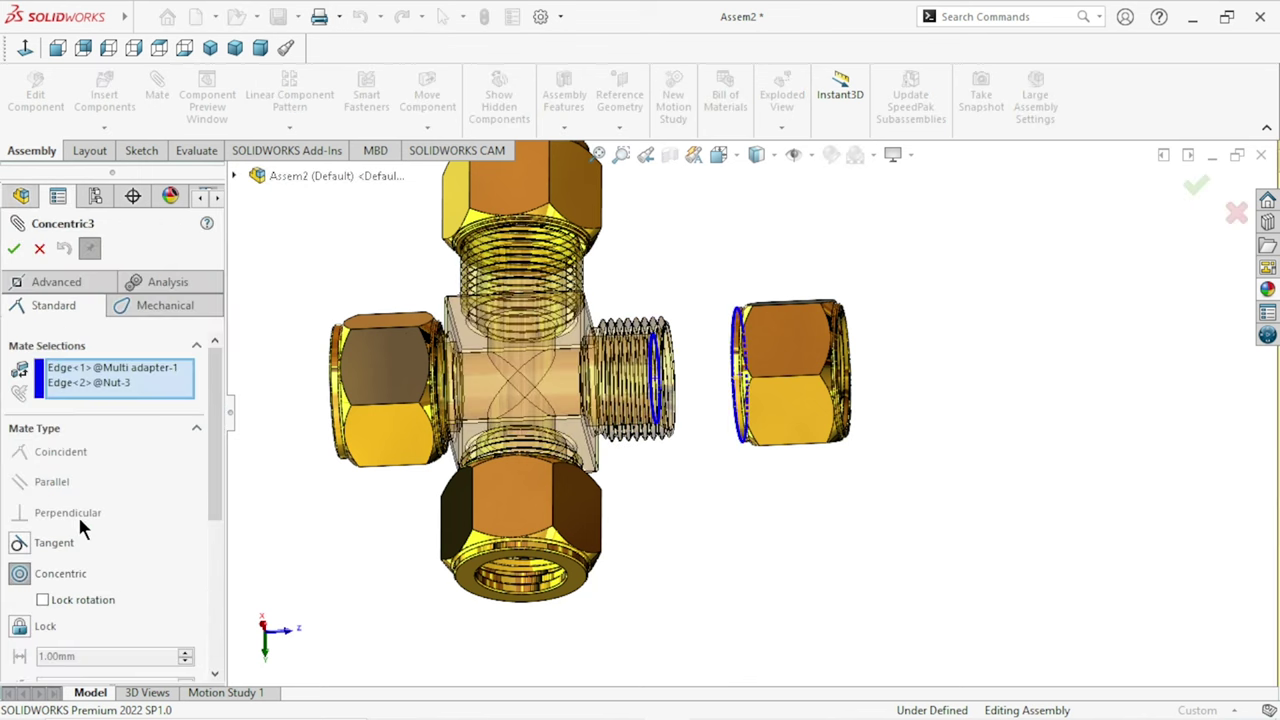
Step: Clear Concentric3's existing edge references
right_click(82, 373)
left_click(122, 384)
scroll(708, 391, "down", 2)
scroll(708, 389, "down", 3)
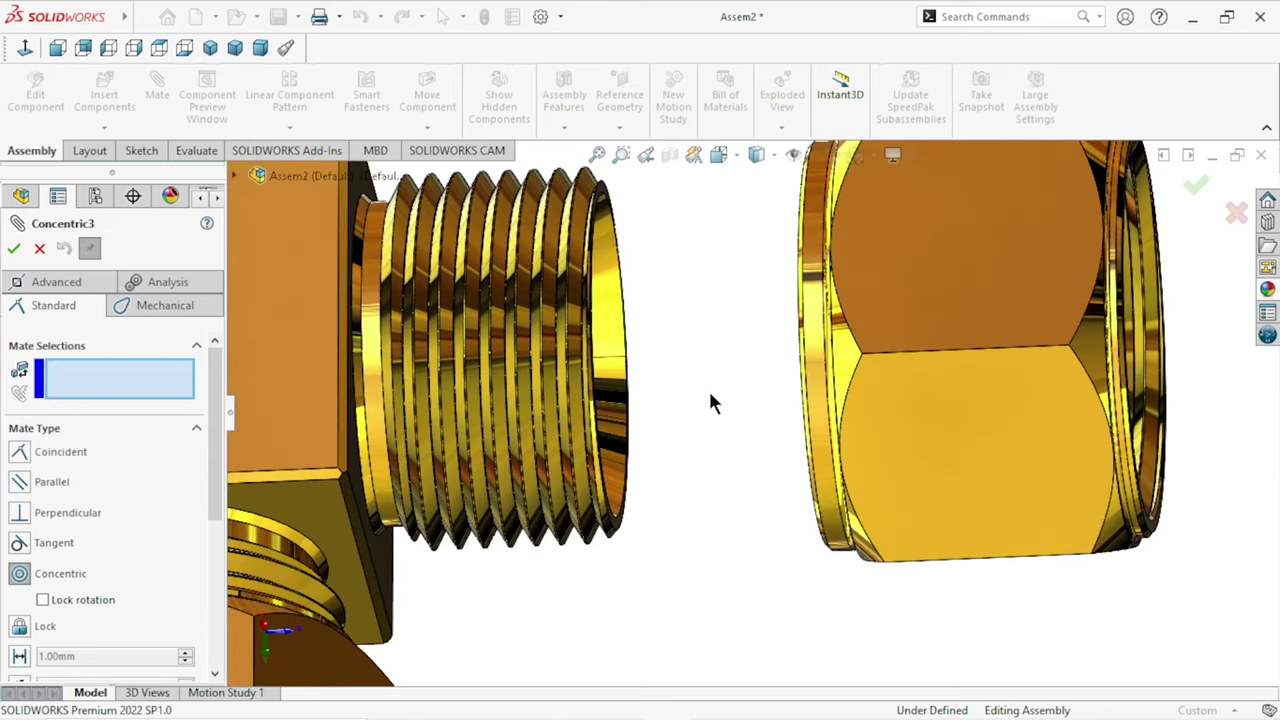
middle_click_drag(734, 366, 687, 377)
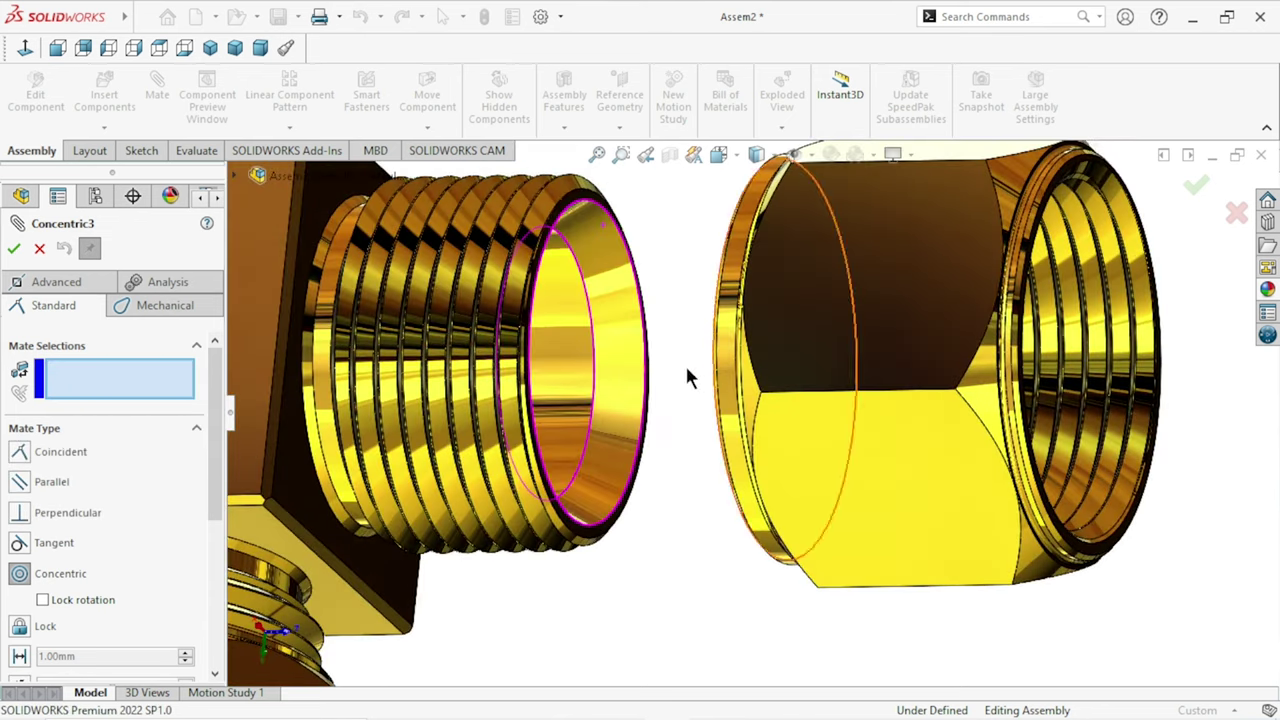
Step: Repoint Concentric3 to the adapter's thread-end edge and a Nut<3> edge, and apply it
left_click(597, 342)
scroll(1143, 448, "up", 1)
scroll(871, 314, "down", 1)
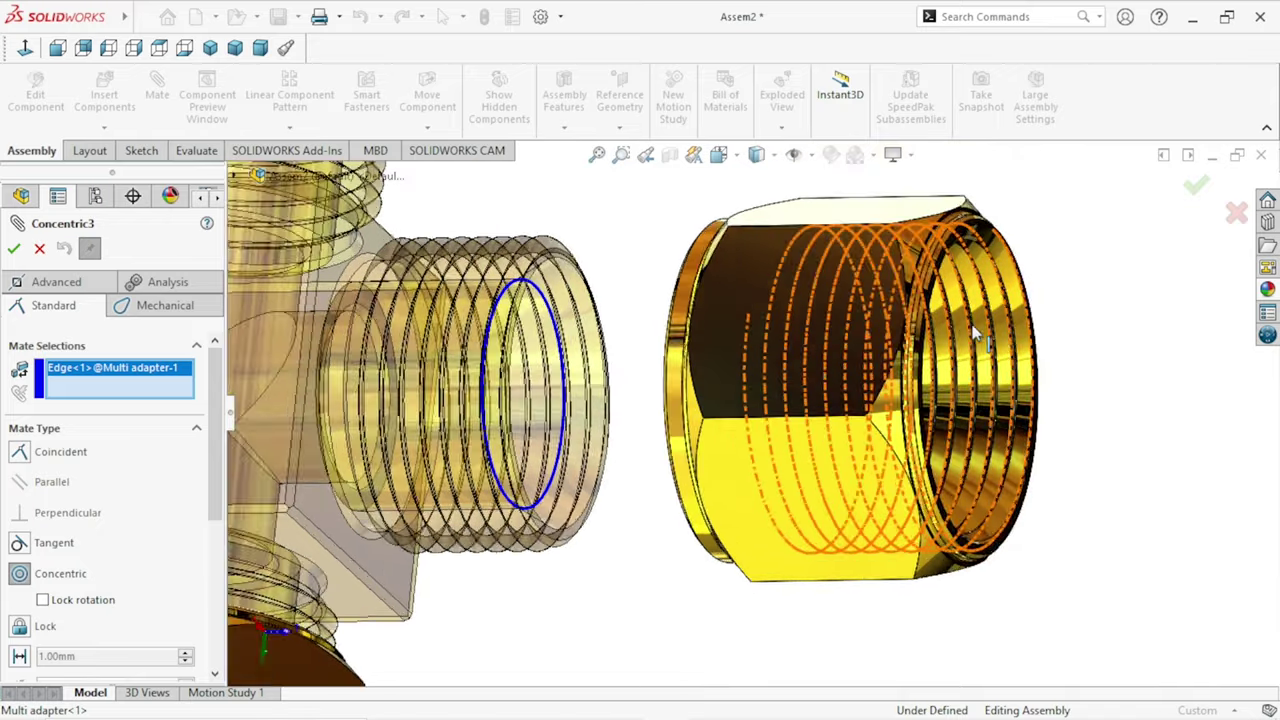
scroll(905, 285, "down", 3)
scroll(905, 285, "down", 2)
scroll(760, 328, "down", 1)
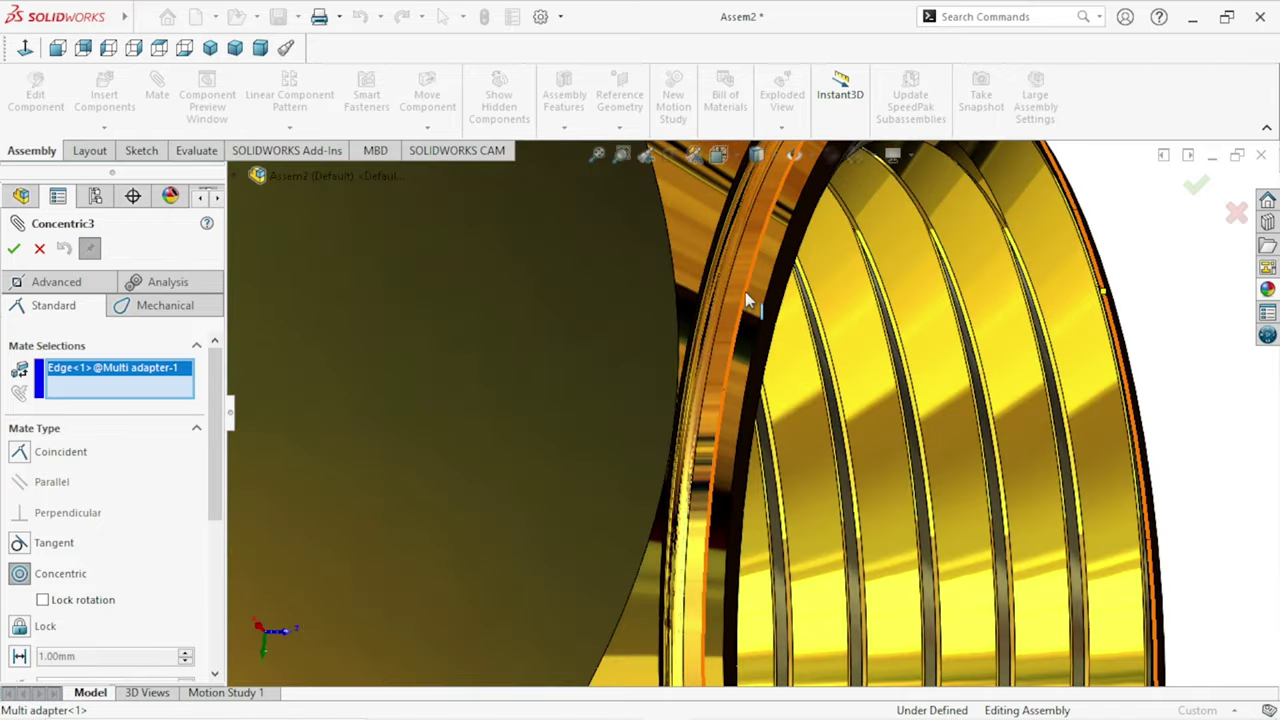
scroll(758, 302, "up", 3)
scroll(723, 420, "up", 2)
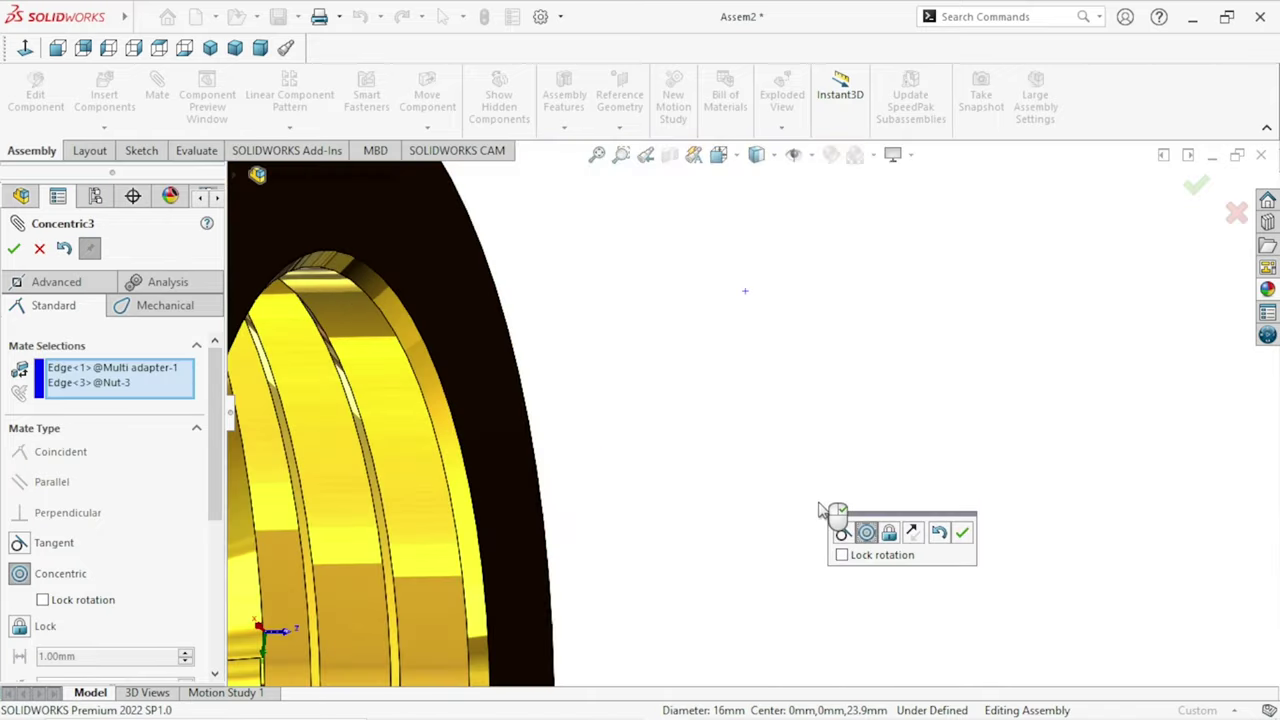
scroll(818, 510, "up", 3)
left_click(963, 533)
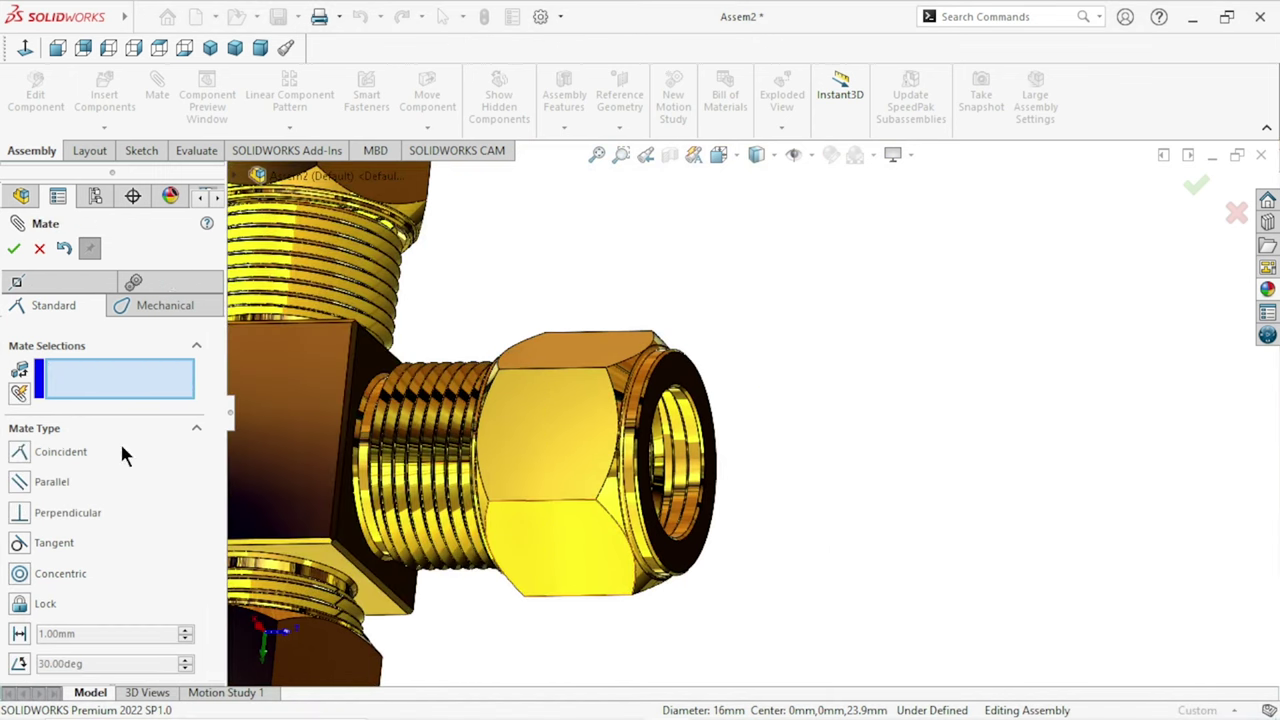
Step: Close the mate setup and pull Nut<3> away from the adapter
left_click(20, 263)
scroll(606, 580, "up", 5)
mouse_move(629, 580)
middle_mouse_down()
mouse_move(811, 529)
mouse_move(772, 568)
middle_mouse_up()
scroll(705, 452, "down", 3)
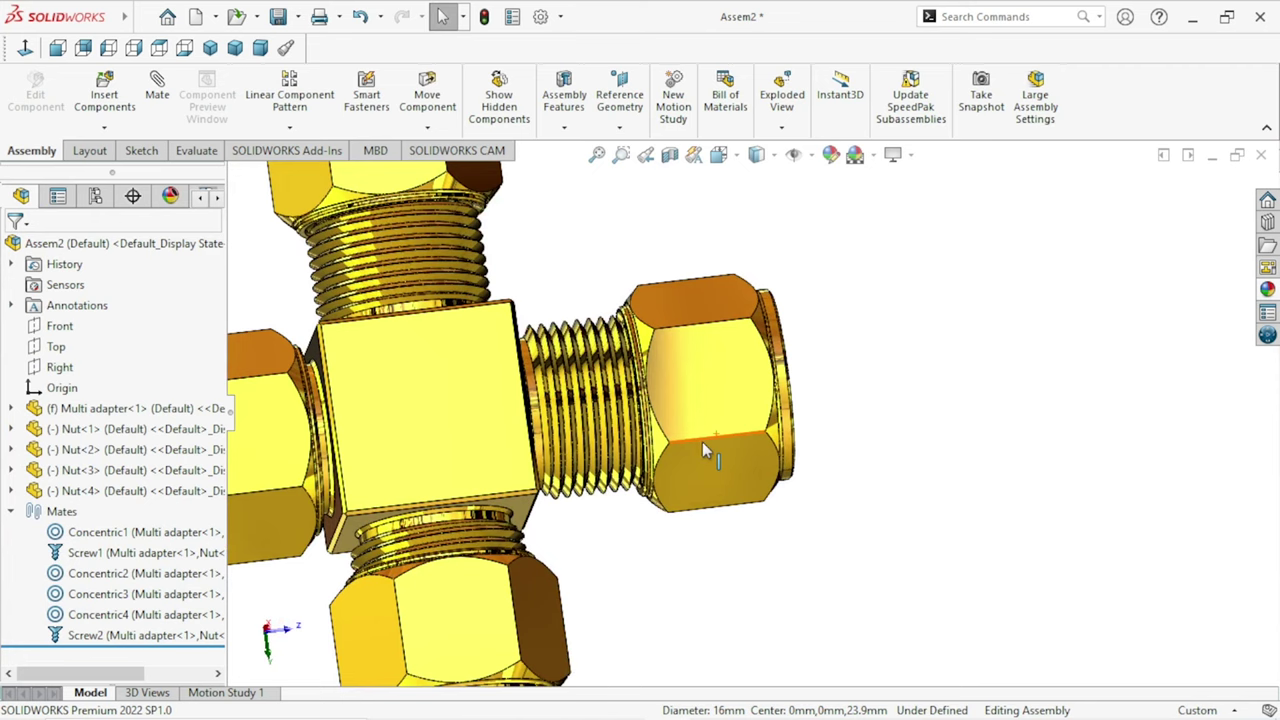
scroll(703, 445, "down", 2)
mouse_move(714, 400)
left_mouse_down()
mouse_move(913, 372)
mouse_move(870, 378)
left_mouse_up()
scroll(614, 393, "down", 2)
scroll(614, 393, "down", 2)
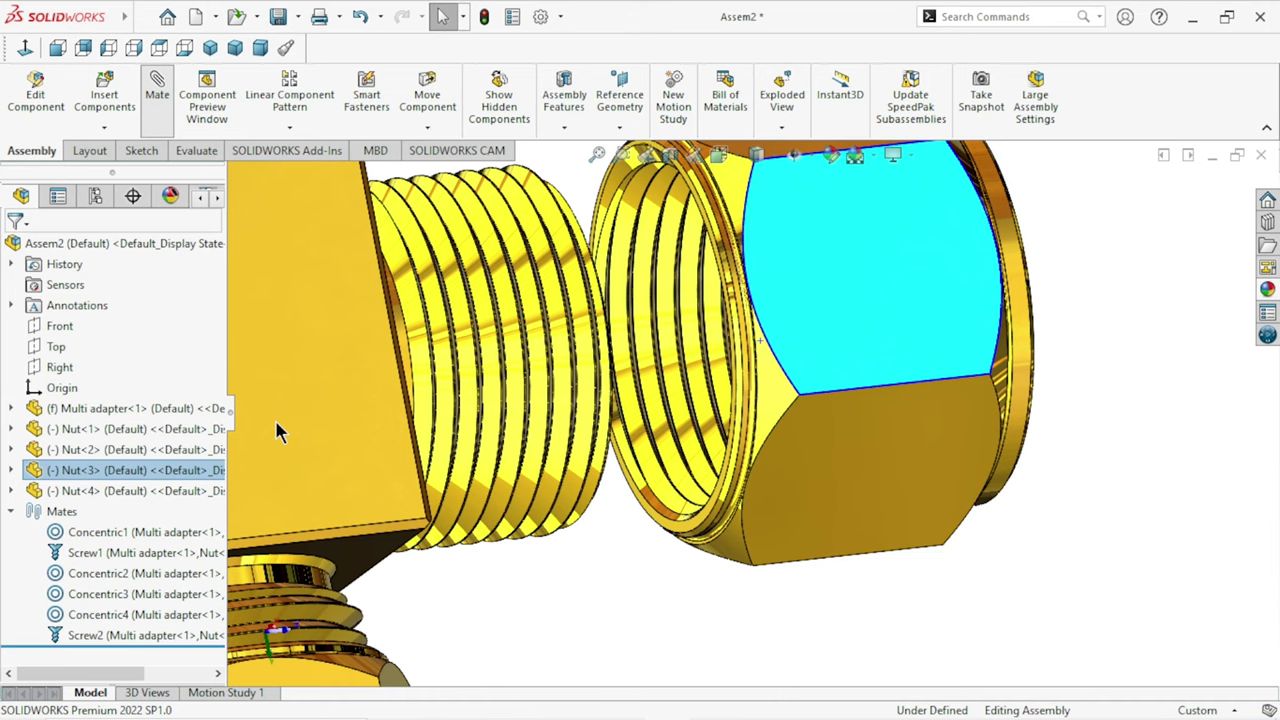
Step: Start a new Screw mate with the preselected nut face cleared
key("m")
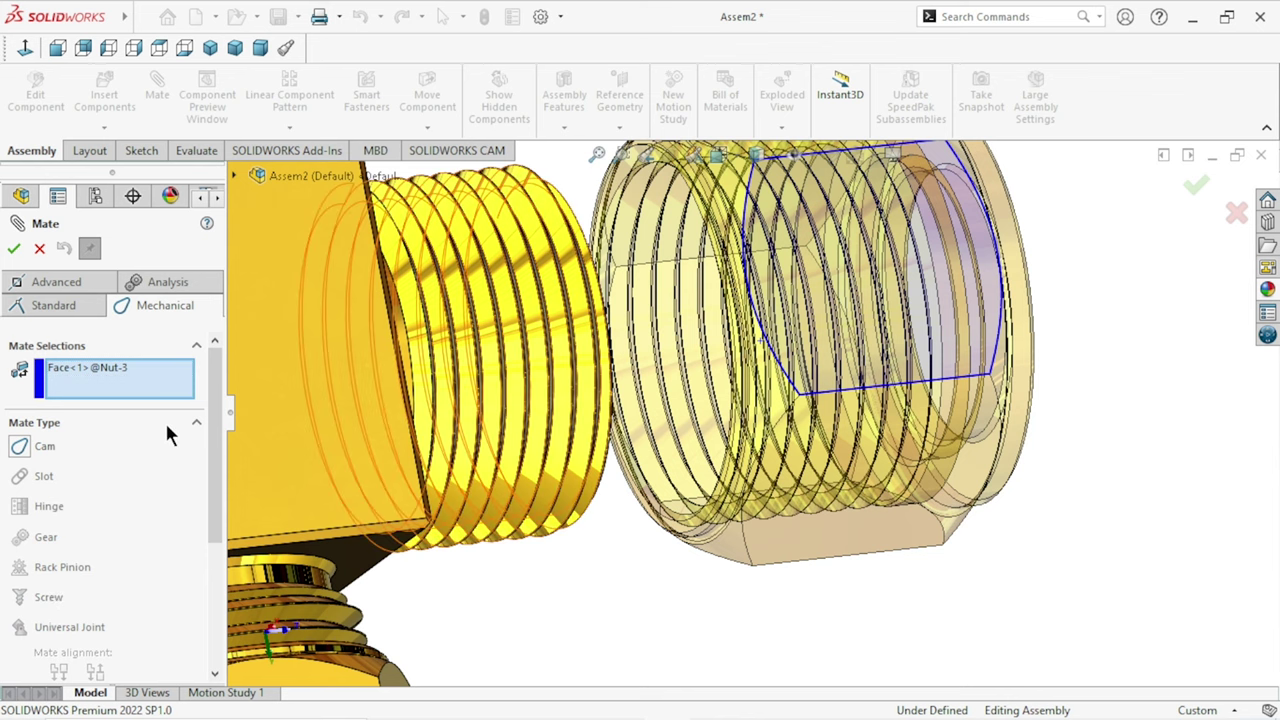
right_click(129, 371)
left_click(155, 385)
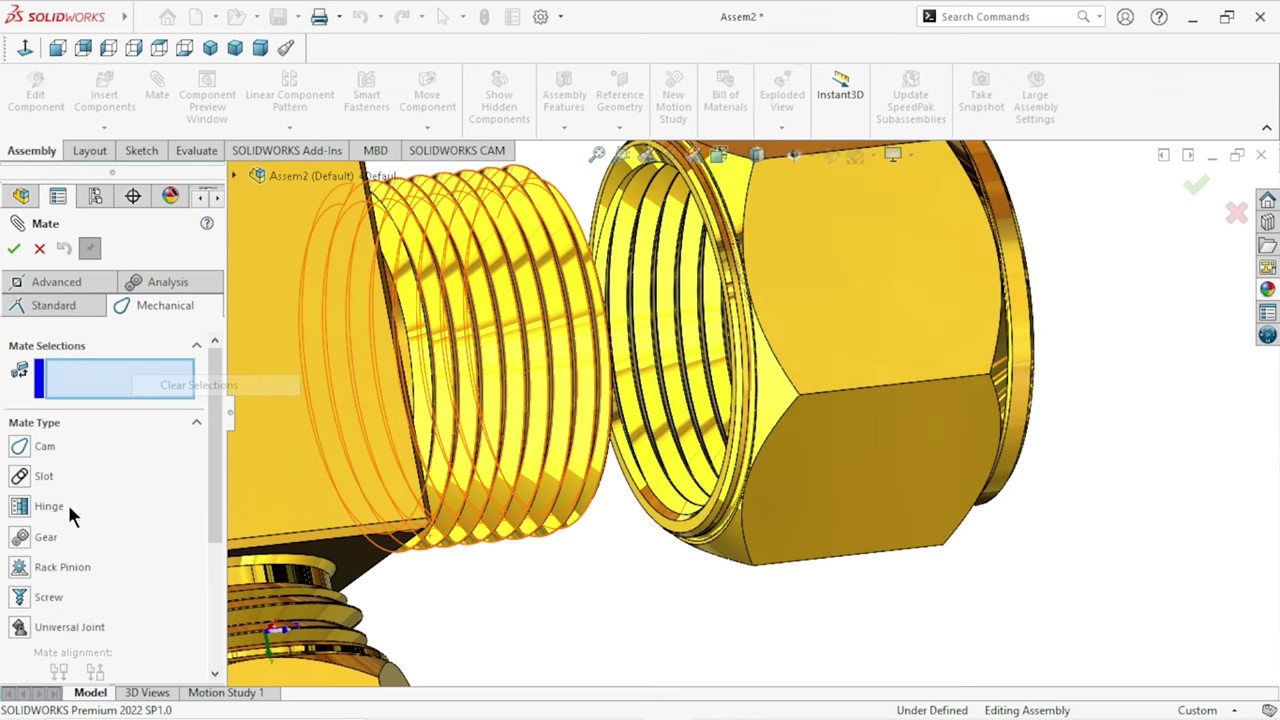
left_click(20, 597)
scroll(755, 405, "down", 3)
scroll(612, 400, "down", 3)
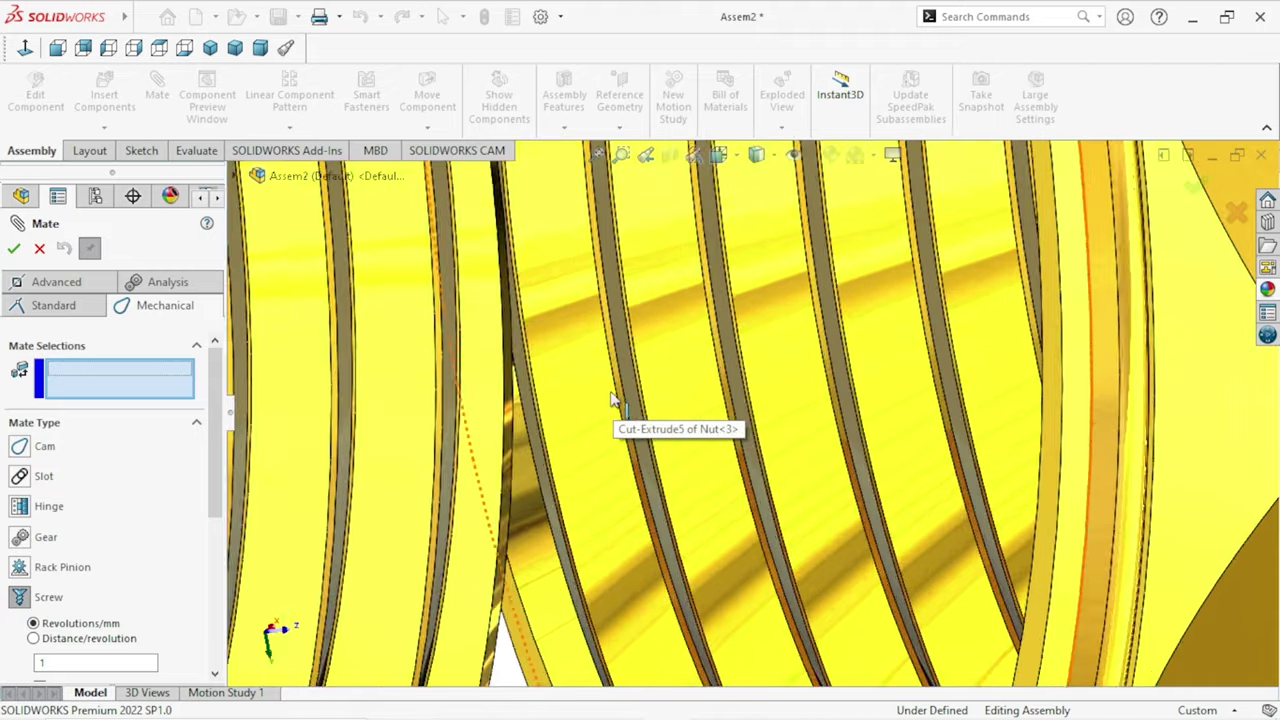
scroll(675, 357, "down", 2)
Step: Screw-mate Nut<3>'s inner thread face to the adapter's thread at 1.5 revolutions/mm as Screw3
left_click(660, 362)
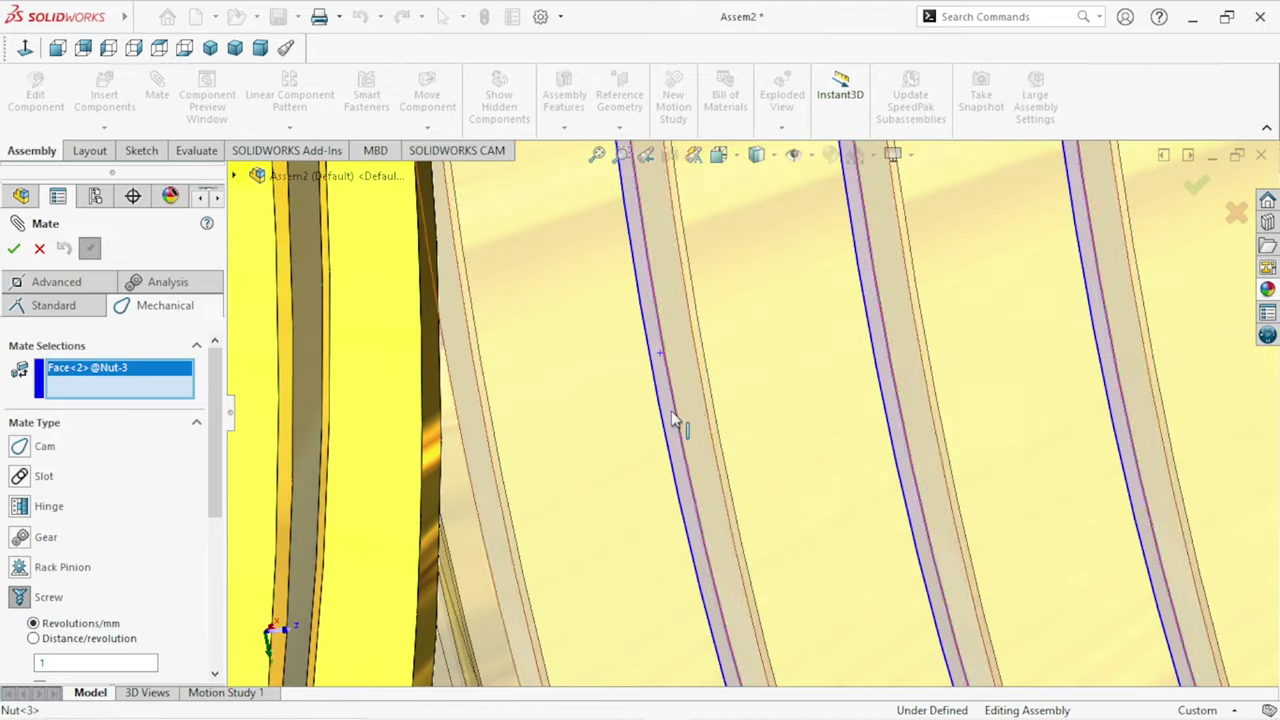
scroll(678, 425, "up", 5)
scroll(527, 383, "down", 5)
scroll(522, 377, "down", 2)
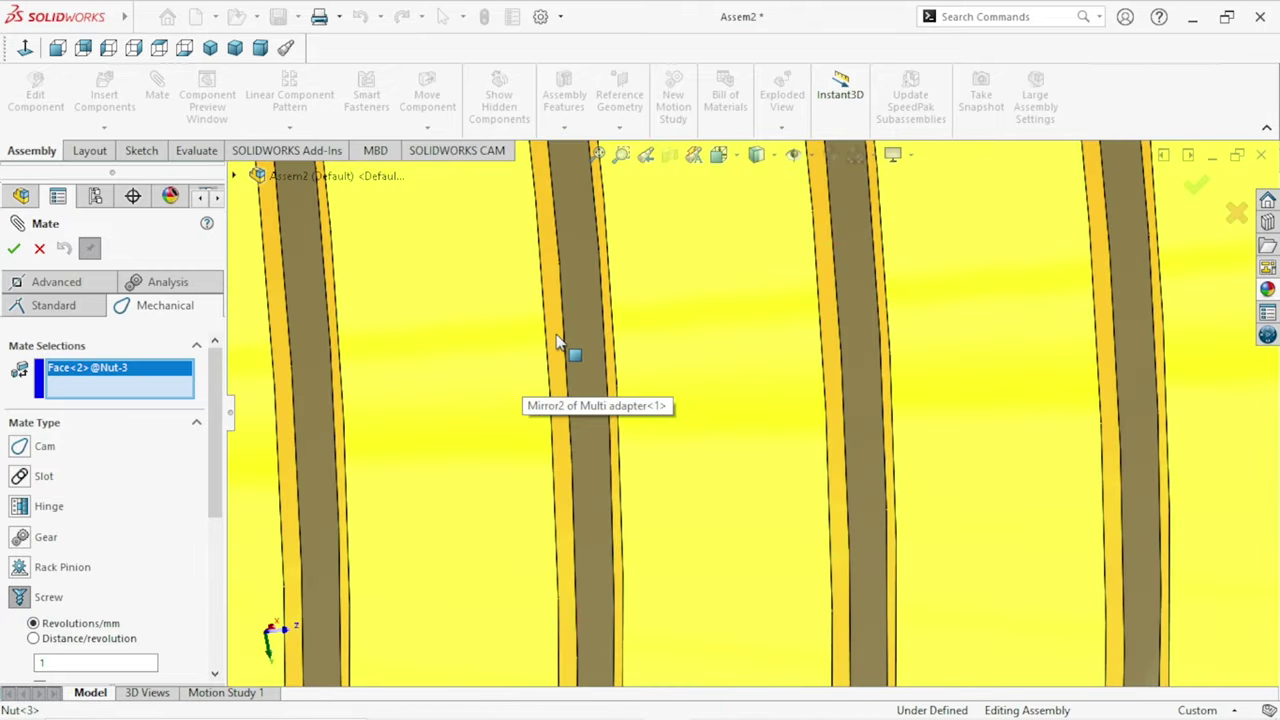
left_click(560, 343)
scroll(663, 423, "up", 4)
scroll(651, 418, "up", 2)
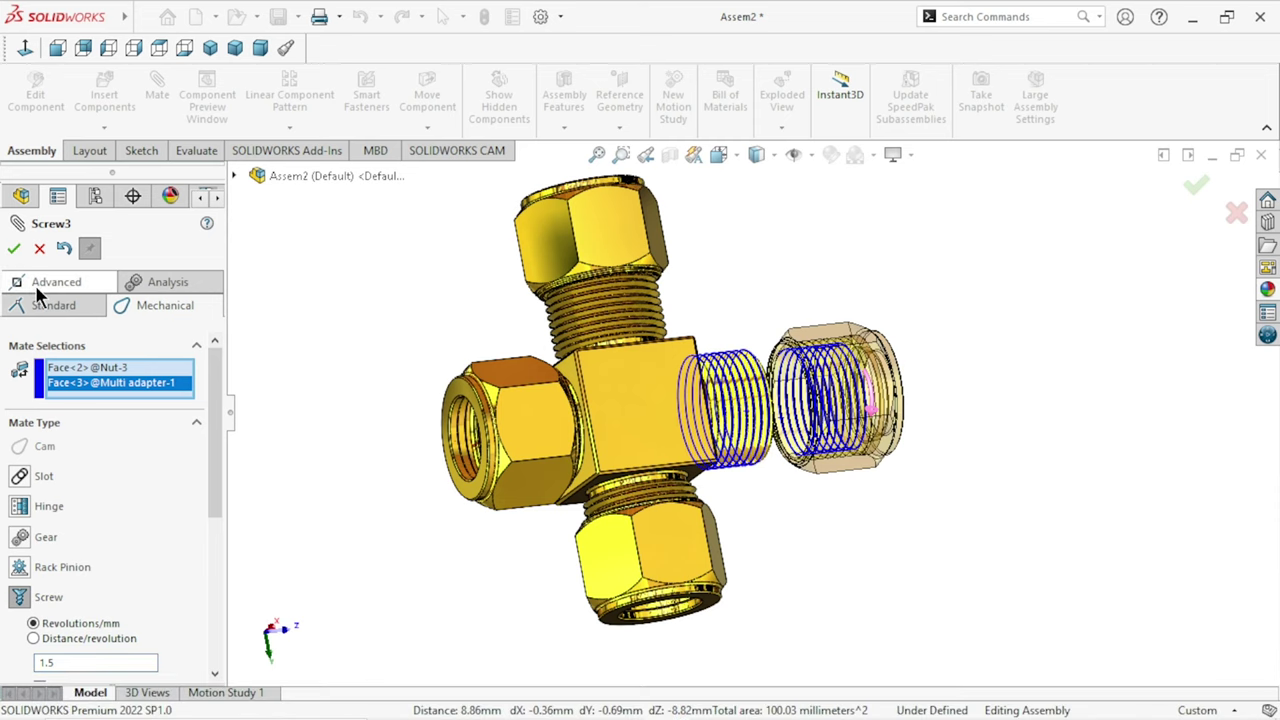
left_click(16, 252)
Step: Zoom in and spin Nut<3> once to test its Screw3 mate
scroll(625, 477, "up", 3)
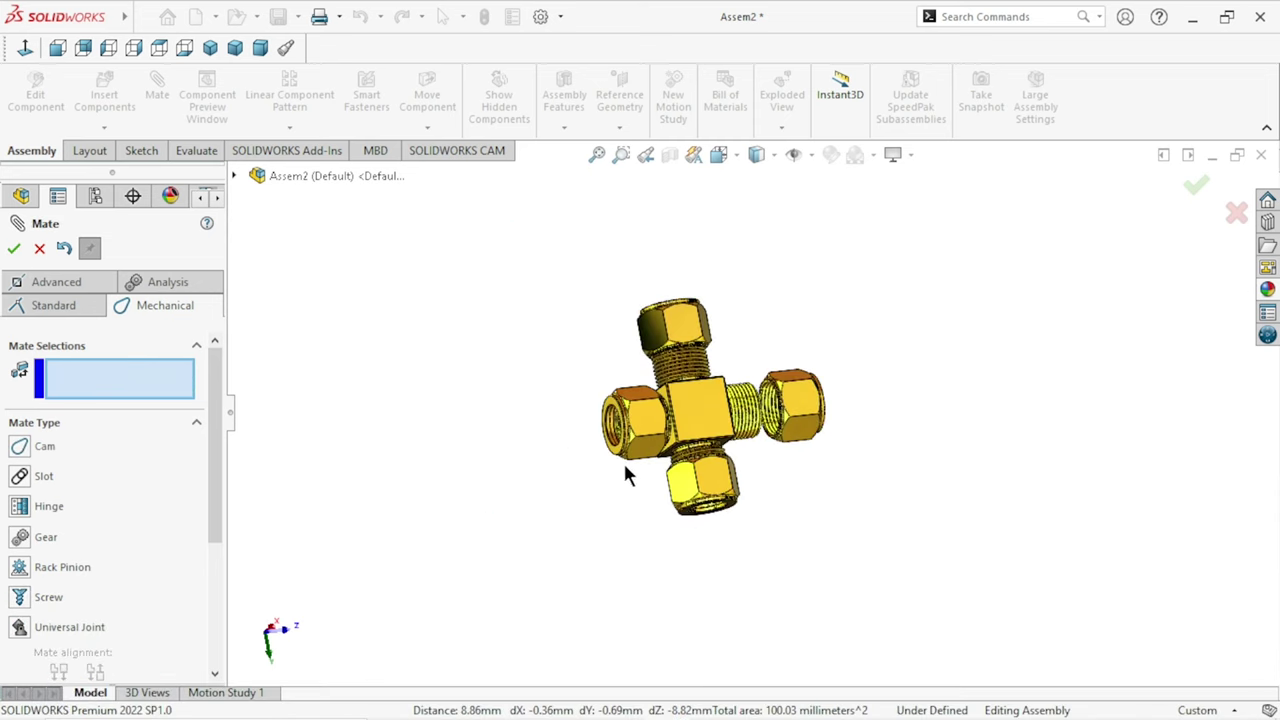
scroll(815, 435, "down", 2)
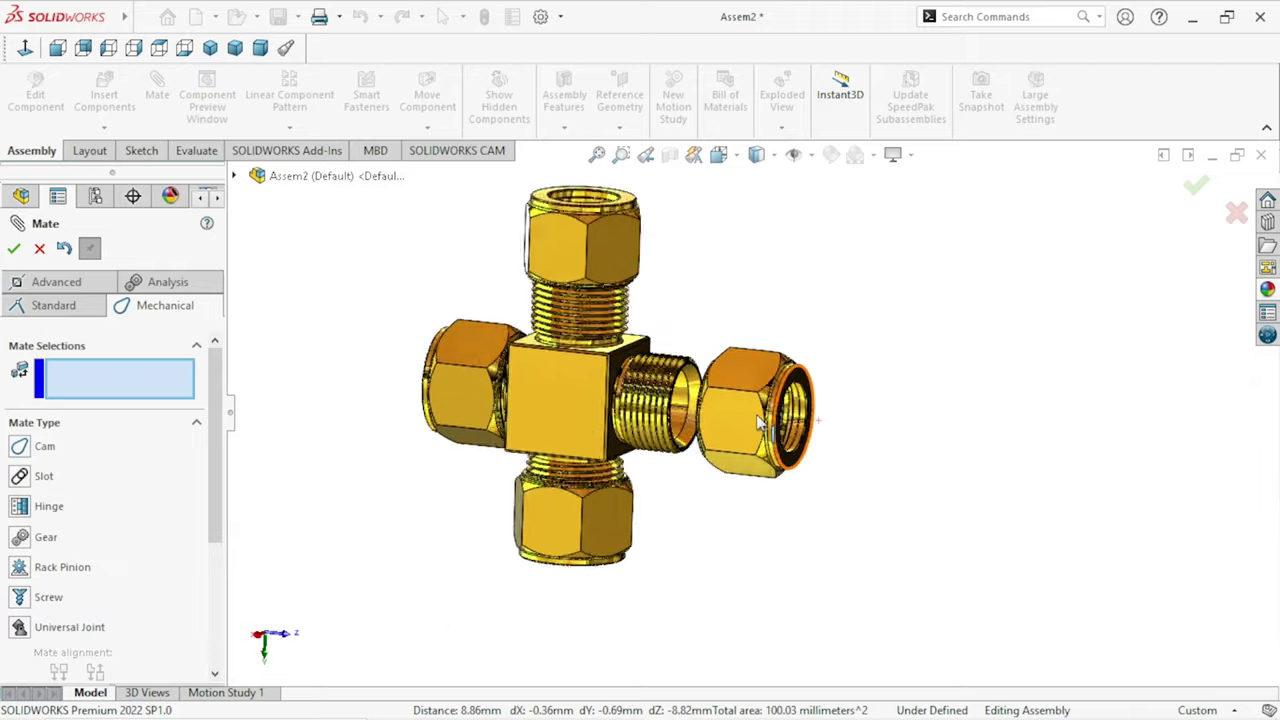
scroll(790, 438, "down", 3)
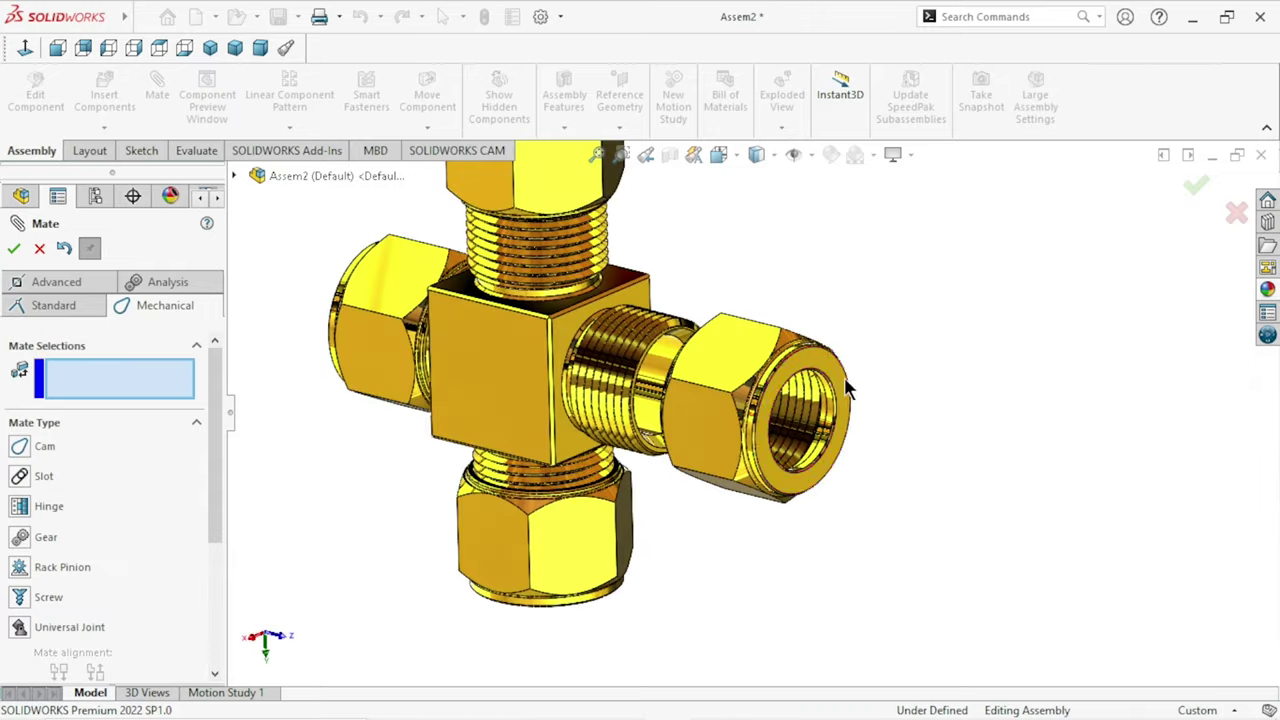
scroll(851, 384, "down", 3)
mouse_move(556, 322)
left_mouse_down()
mouse_move(674, 525)
mouse_move(766, 410)
mouse_move(651, 421)
mouse_move(455, 542)
mouse_move(523, 329)
mouse_move(700, 371)
mouse_move(451, 551)
mouse_move(543, 271)
mouse_move(654, 180)
mouse_move(400, 514)
mouse_move(743, 447)
mouse_move(394, 534)
mouse_move(363, 449)
mouse_move(451, 529)
mouse_move(486, 591)
mouse_move(434, 486)
mouse_move(410, 380)
left_mouse_up()
scroll(410, 380, "up", 3)
scroll(410, 380, "up", 3)
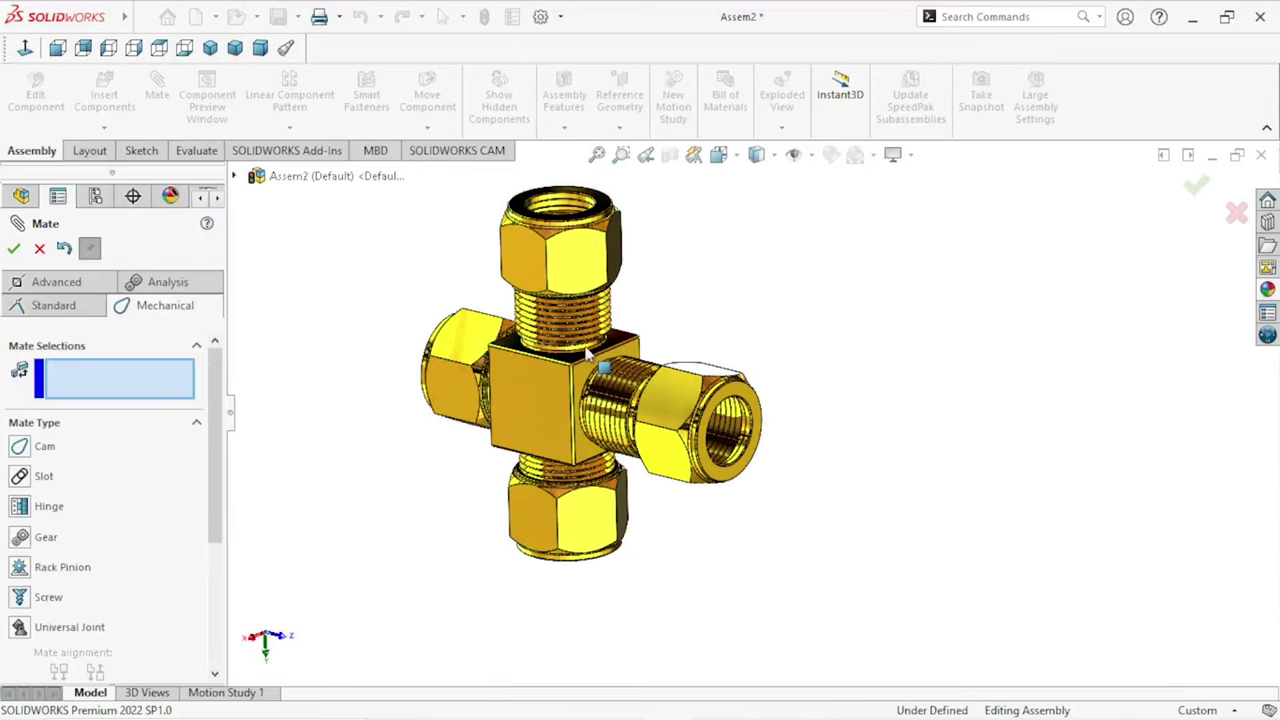
scroll(769, 411, "down", 3)
Step: Keep turning Nut<3> about its axis, checking it winds along the side-arm thread
left_click_drag(740, 472, 706, 568)
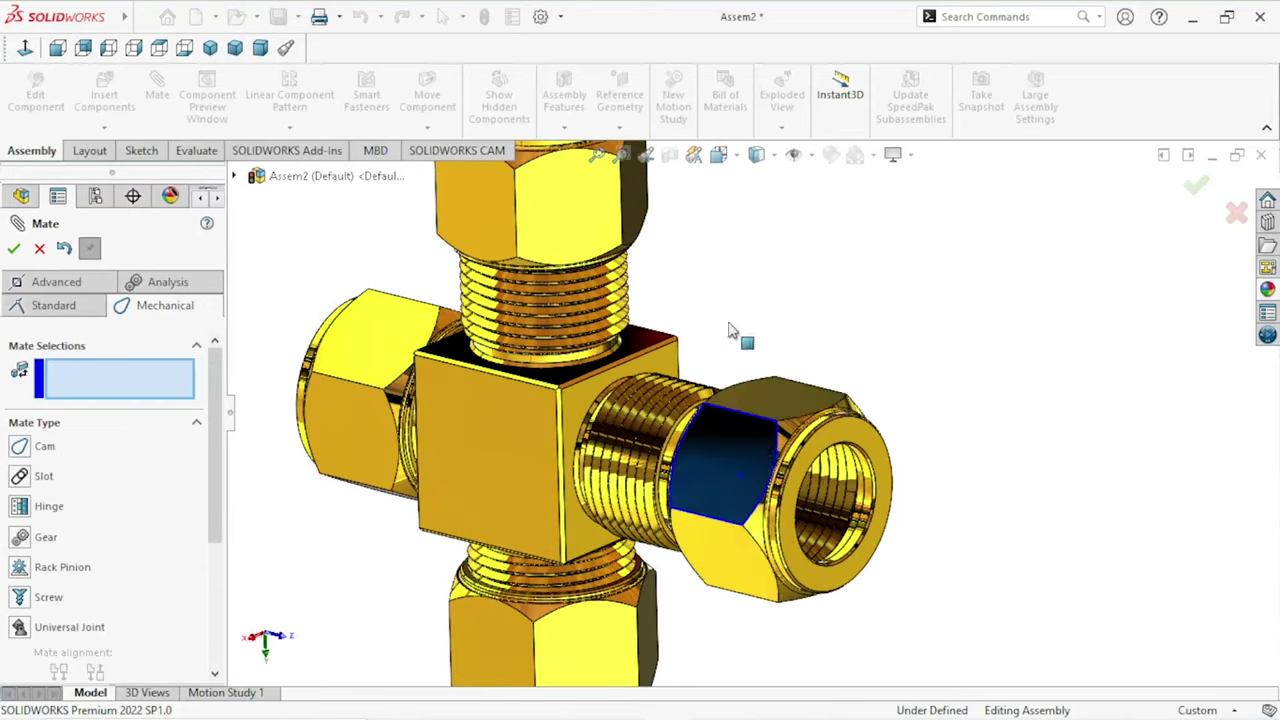
left_click_drag(730, 470, 688, 597)
left_click_drag(812, 642, 873, 645)
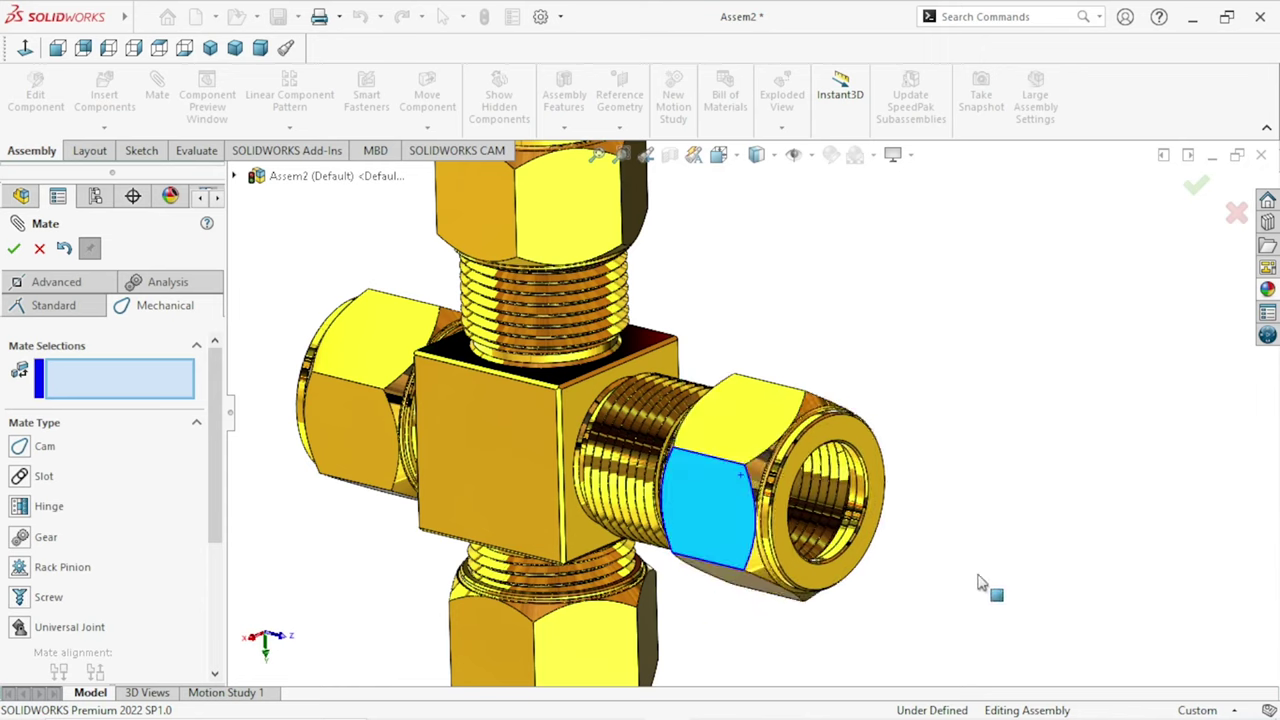
mouse_move(866, 406)
left_mouse_down()
mouse_move(851, 363)
mouse_move(765, 378)
mouse_move(706, 423)
left_mouse_up()
left_click_drag(910, 688, 848, 582)
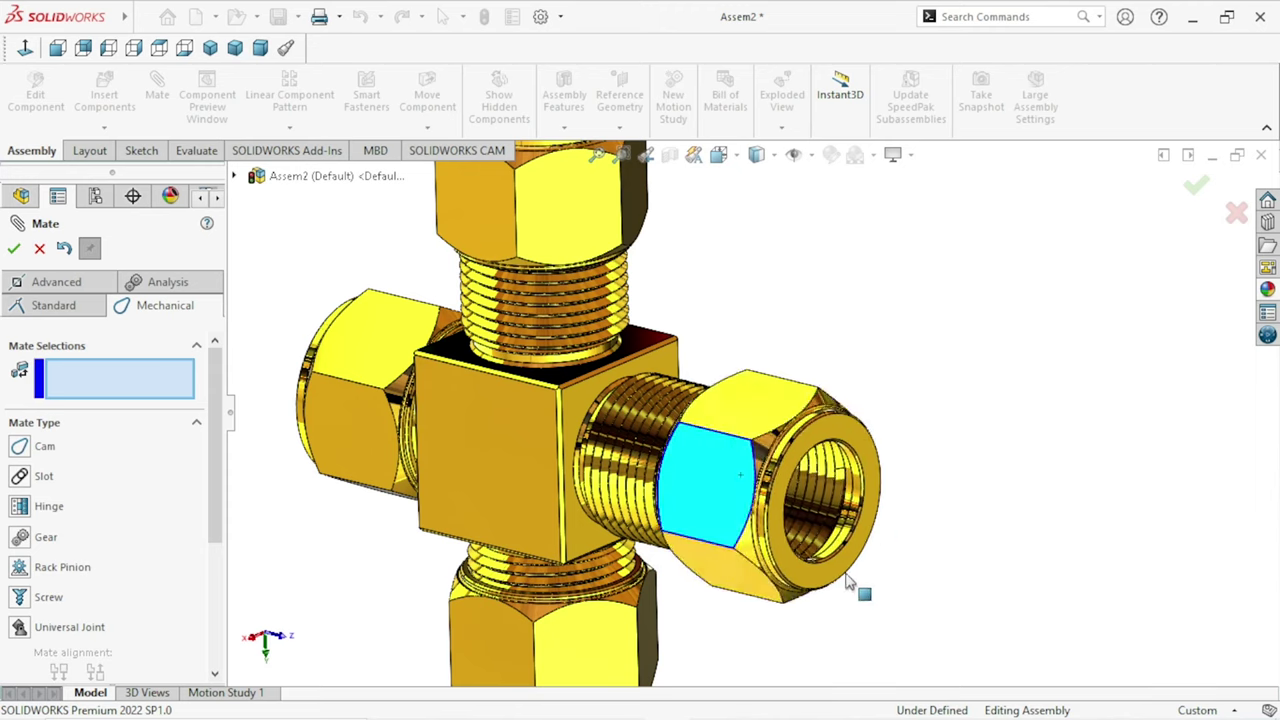
left_click_drag(822, 628, 666, 612)
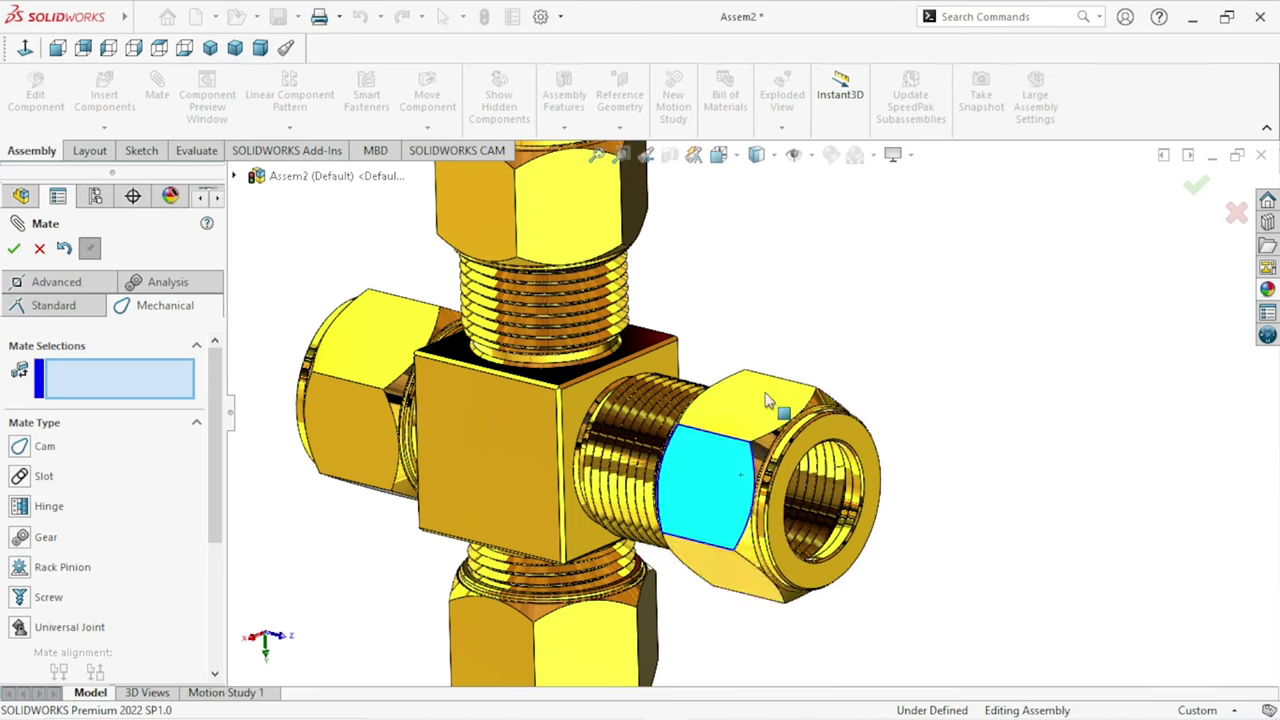
left_click_drag(745, 326, 737, 370)
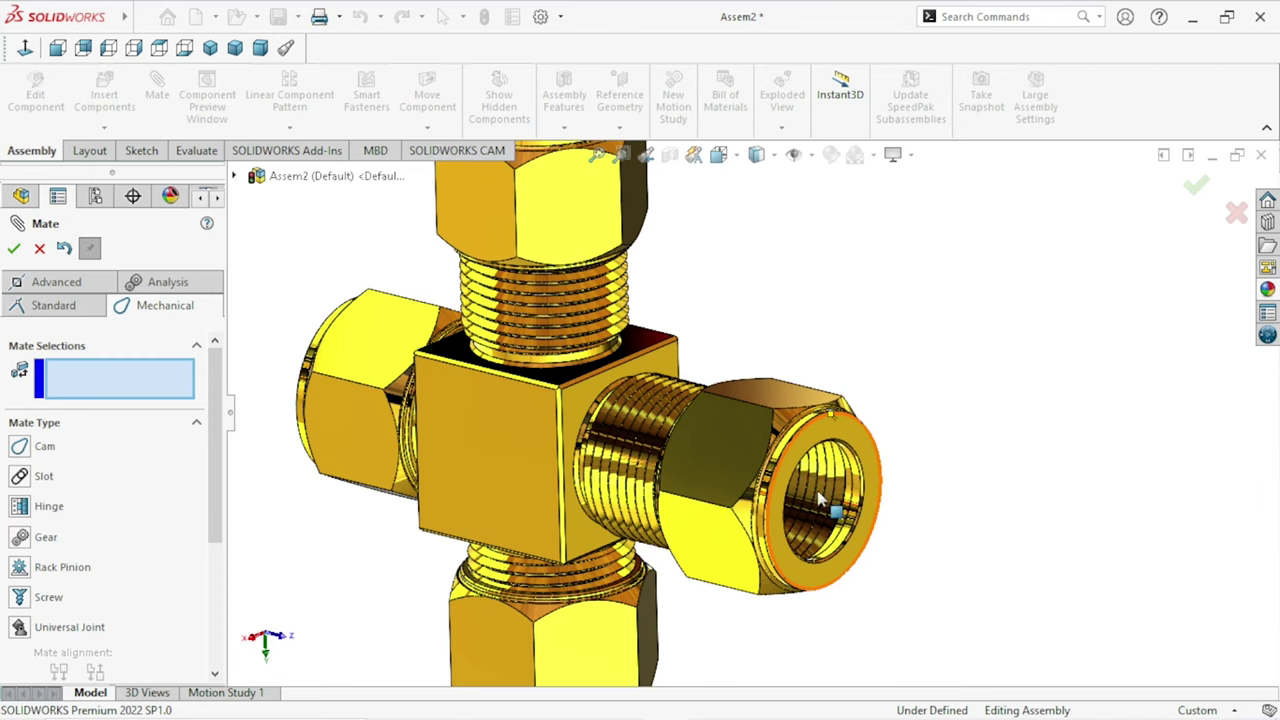
scroll(820, 500, "down", 2)
mouse_move(688, 490)
left_mouse_down()
mouse_move(871, 374)
mouse_move(766, 600)
mouse_move(714, 360)
mouse_move(843, 566)
mouse_move(660, 415)
mouse_move(834, 600)
mouse_move(757, 274)
mouse_move(570, 590)
mouse_move(906, 580)
mouse_move(914, 300)
mouse_move(671, 323)
mouse_move(636, 506)
mouse_move(909, 486)
mouse_move(914, 297)
mouse_move(749, 274)
mouse_move(614, 406)
mouse_move(749, 509)
mouse_move(957, 414)
mouse_move(666, 251)
mouse_move(827, 497)
mouse_move(757, 277)
mouse_move(686, 563)
mouse_move(763, 392)
mouse_move(595, 424)
mouse_move(837, 586)
mouse_move(889, 371)
mouse_move(737, 309)
mouse_move(648, 495)
mouse_move(1008, 500)
left_mouse_up()
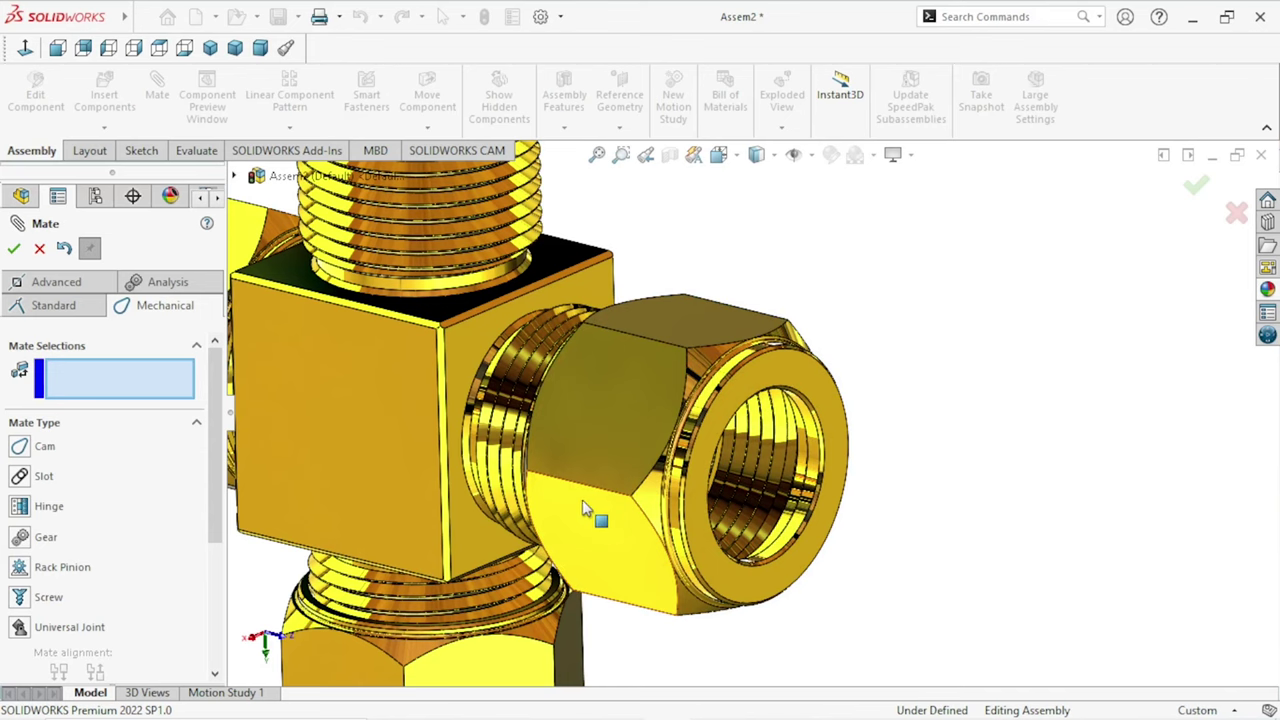
mouse_move(603, 483)
left_mouse_down()
mouse_move(720, 377)
mouse_move(929, 449)
mouse_move(651, 580)
mouse_move(787, 333)
mouse_move(786, 609)
mouse_move(634, 400)
mouse_move(914, 514)
mouse_move(593, 404)
mouse_move(905, 332)
mouse_move(628, 598)
mouse_move(800, 284)
mouse_move(645, 612)
mouse_move(809, 294)
mouse_move(580, 531)
mouse_move(883, 320)
mouse_move(545, 453)
mouse_move(849, 523)
mouse_move(794, 200)
mouse_move(1040, 432)
left_mouse_up()
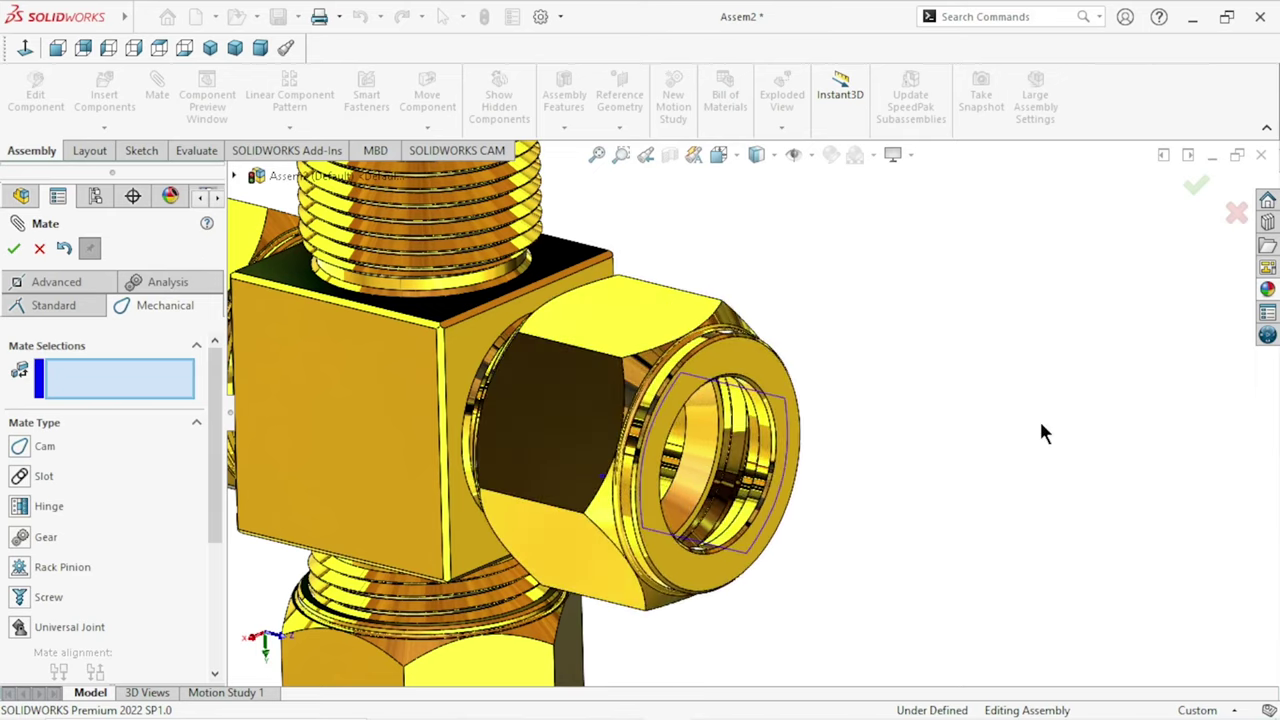
Step: Select the fourth nut's thread face for the screw mate
key("f")
mouse_move(875, 345)
middle_mouse_down()
mouse_move(763, 571)
mouse_move(960, 537)
mouse_move(793, 593)
mouse_move(871, 554)
middle_mouse_up()
scroll(775, 460, "down", 5)
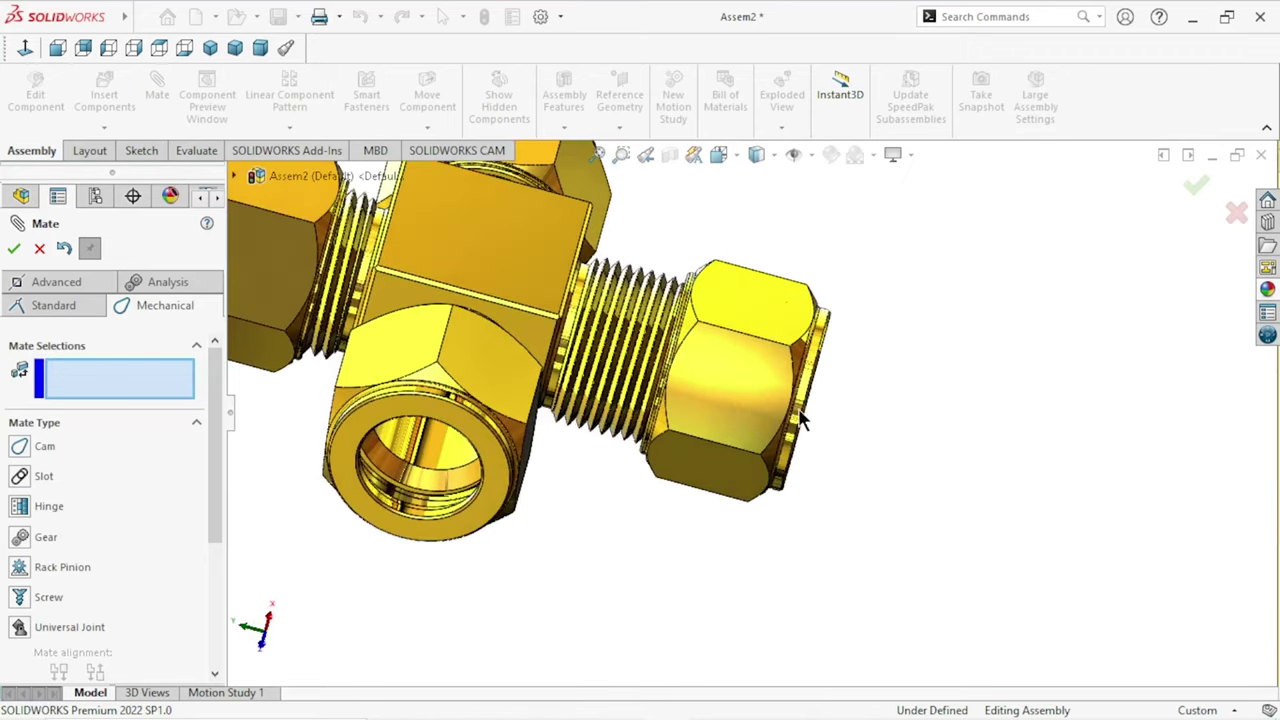
scroll(760, 412, "down", 2)
scroll(700, 395, "down", 2)
mouse_move(665, 390)
middle_mouse_down()
mouse_move(737, 394)
mouse_move(714, 440)
mouse_move(577, 532)
middle_mouse_up()
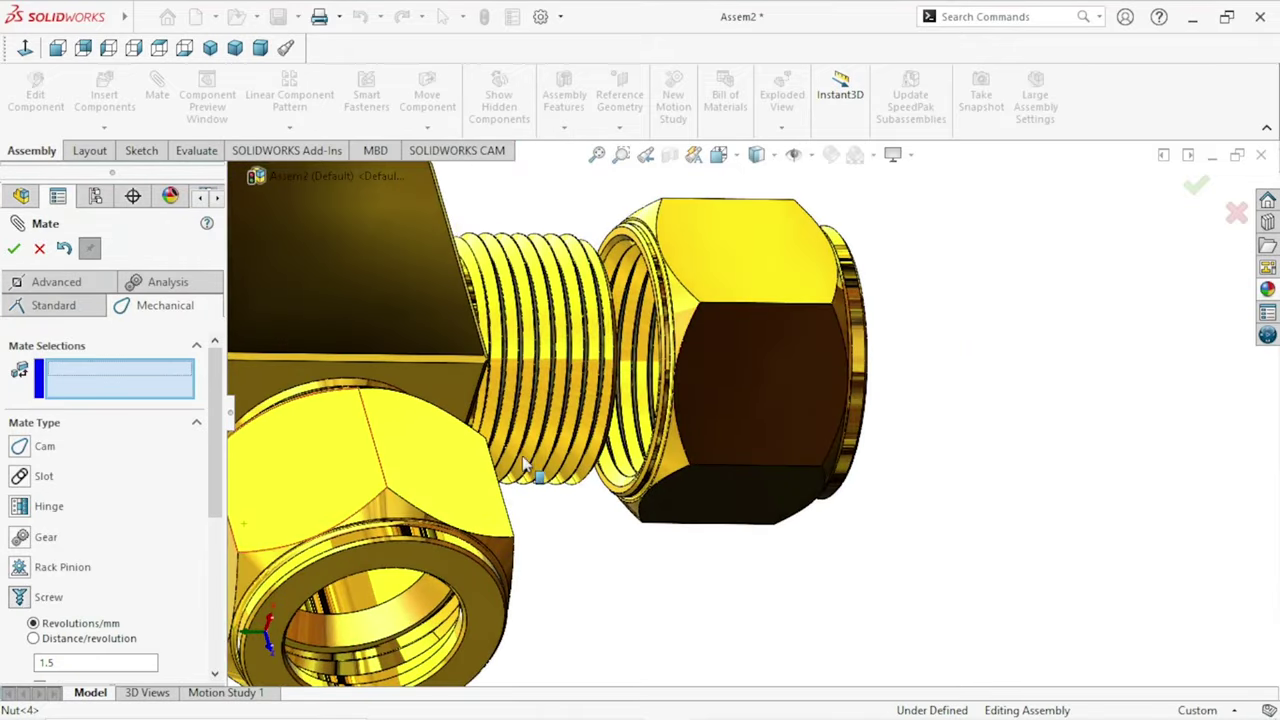
scroll(643, 420, "down", 2)
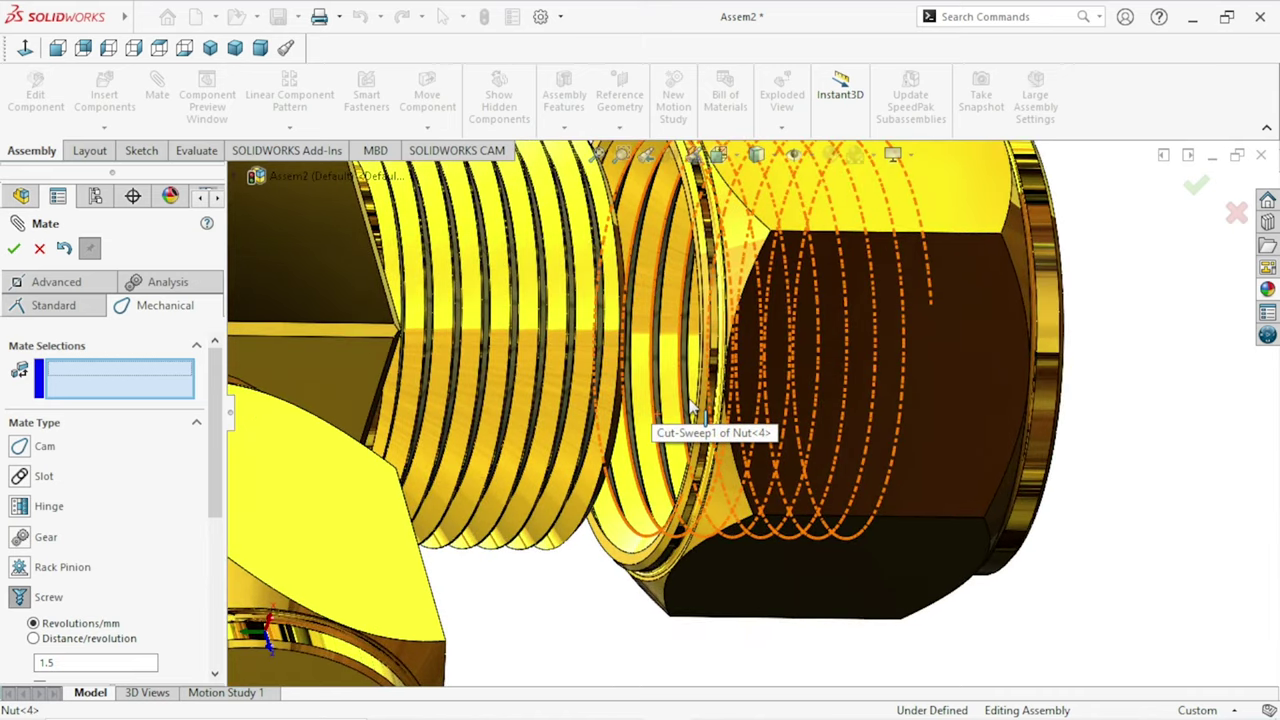
scroll(693, 408, "down", 3)
scroll(686, 409, "down", 3)
scroll(660, 389, "down", 3)
scroll(646, 374, "down", 2)
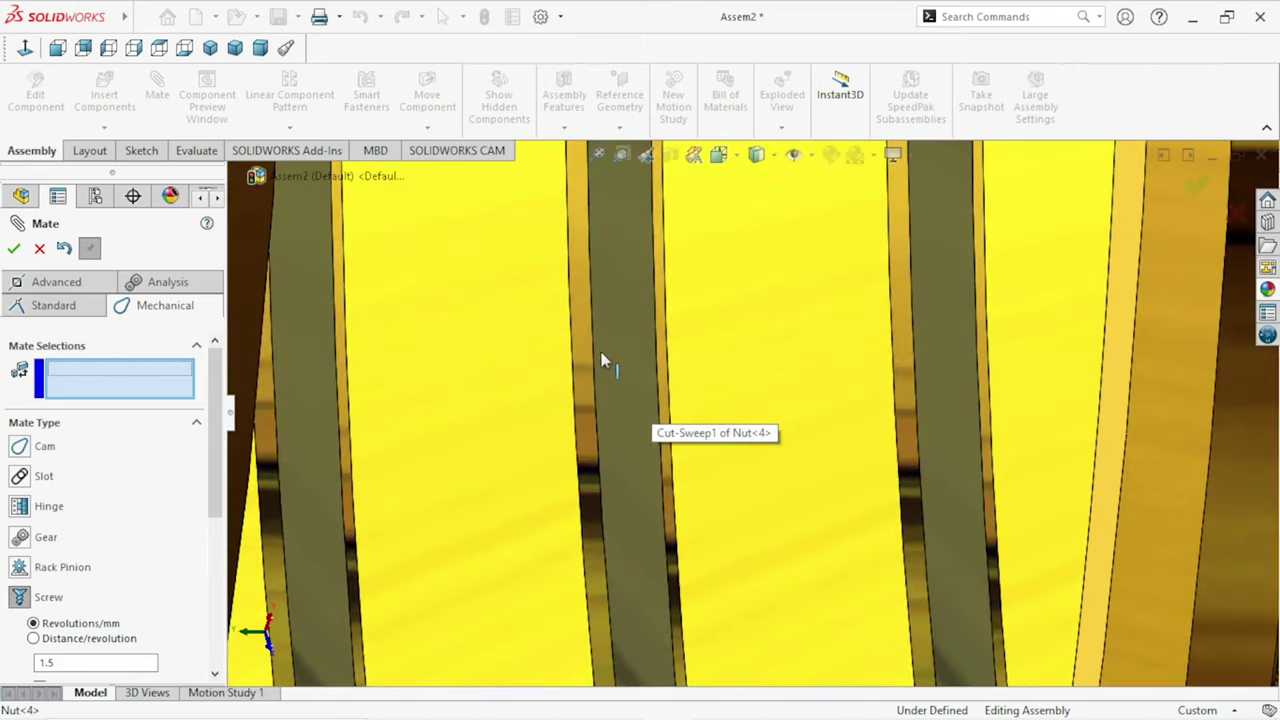
left_click(580, 366)
scroll(608, 412, "up", 3)
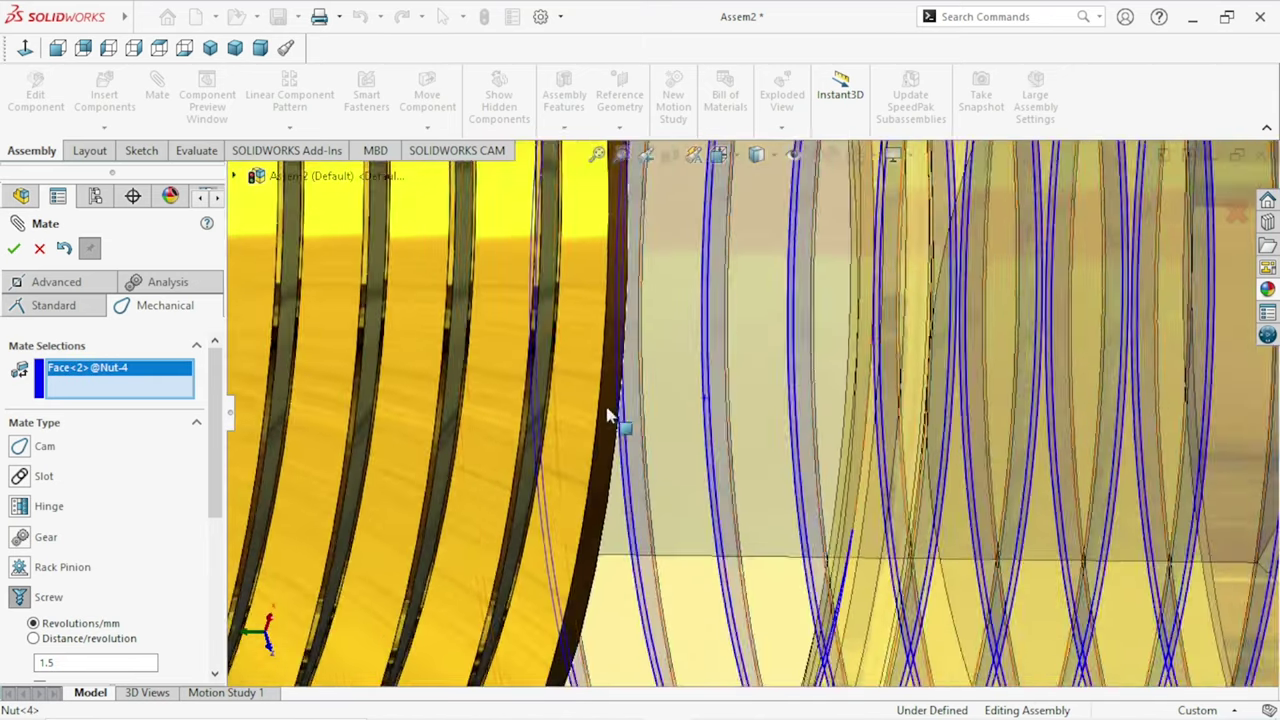
scroll(608, 418, "up", 2)
scroll(540, 350, "down", 3)
scroll(610, 335, "down", 3)
scroll(625, 340, "down", 2)
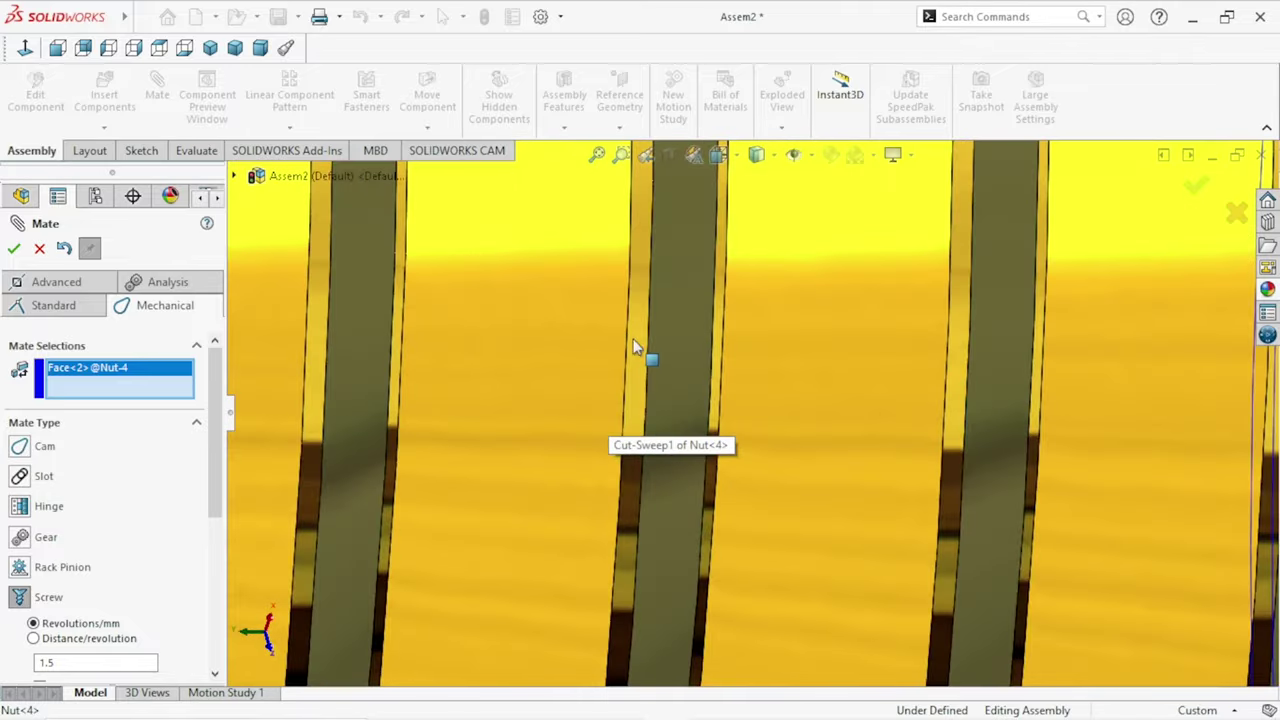
Step: Pair it with the adapter's thread face, reversed at 1.5 revolutions/mm, and accept Screw4
left_click(642, 342)
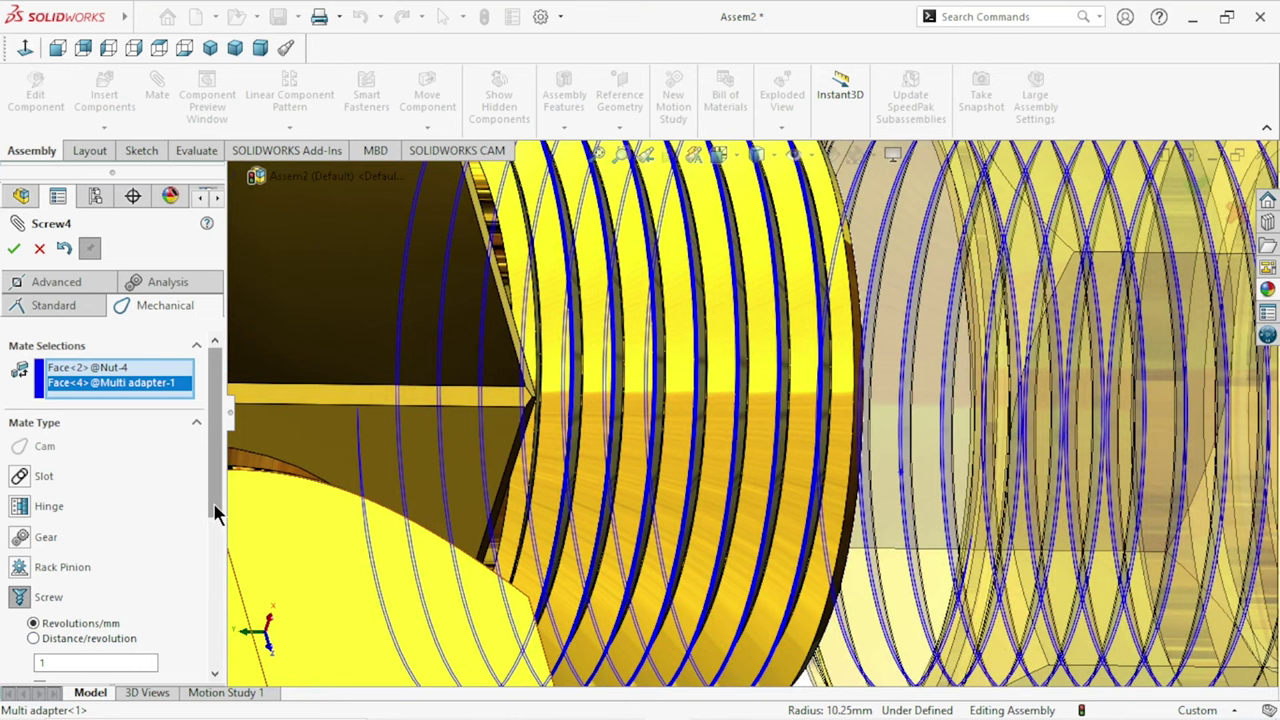
scroll(213, 502, "down", 3)
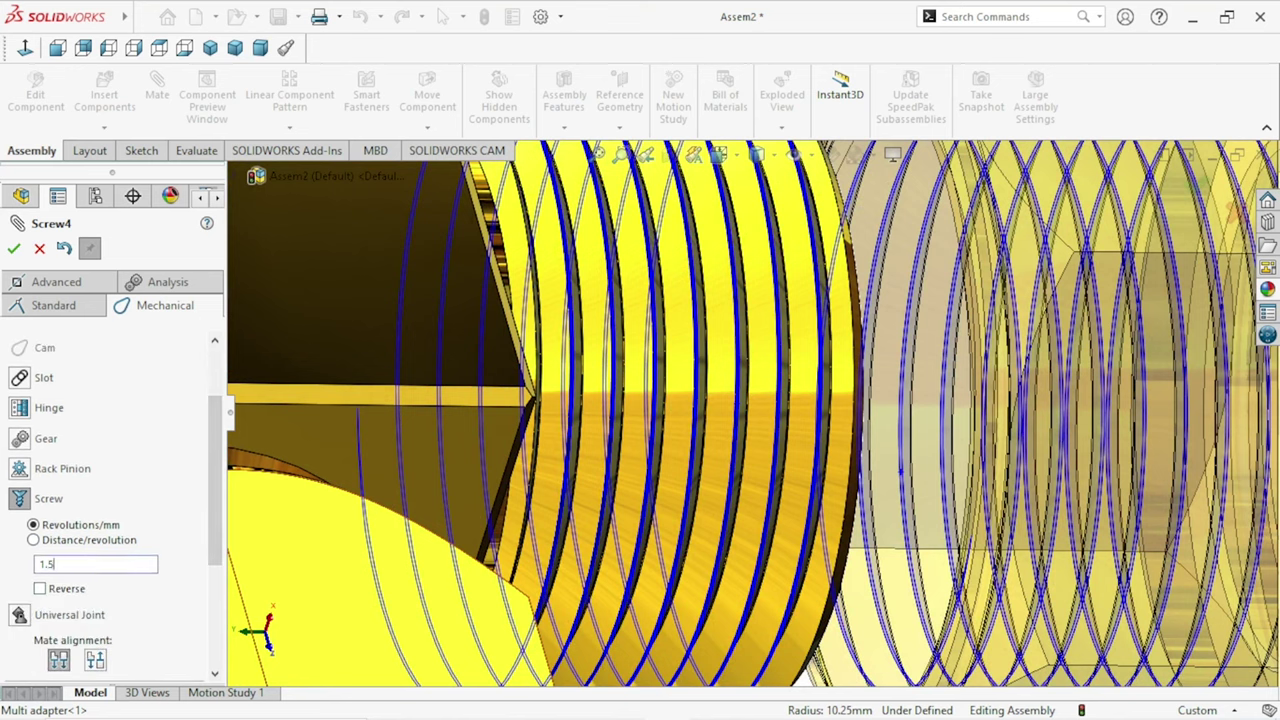
left_click(39, 590)
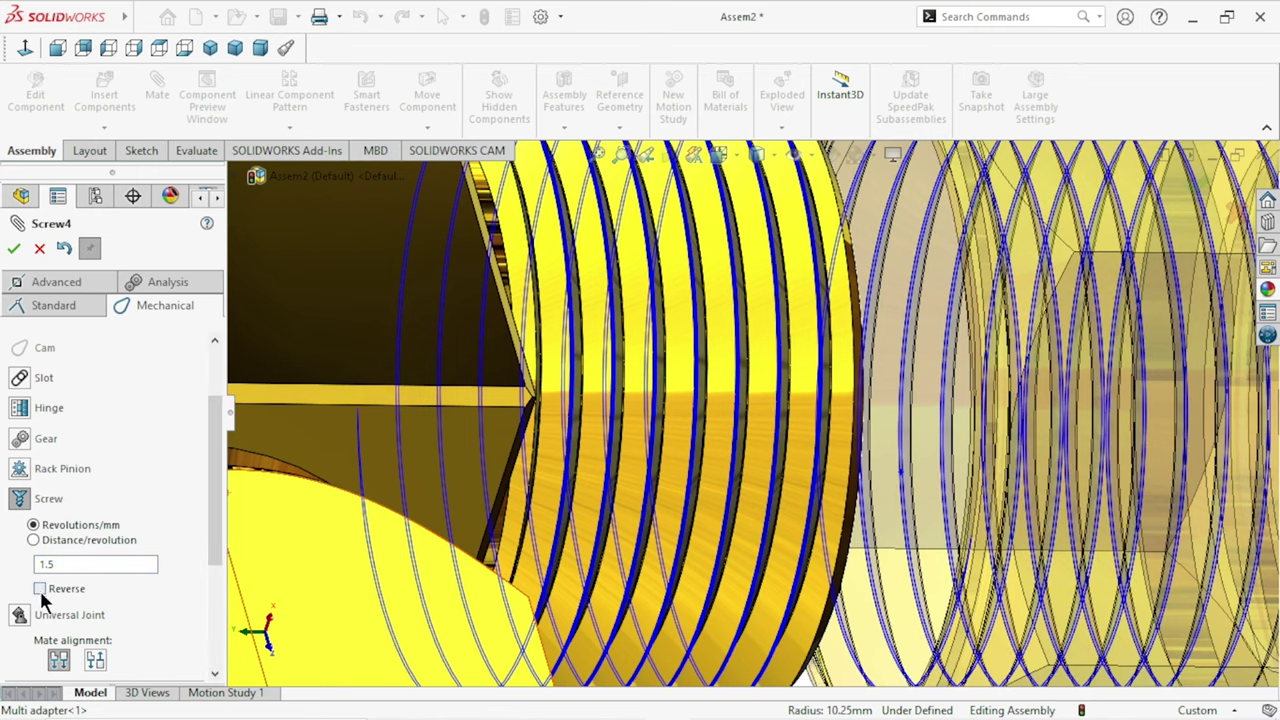
left_click(40, 589)
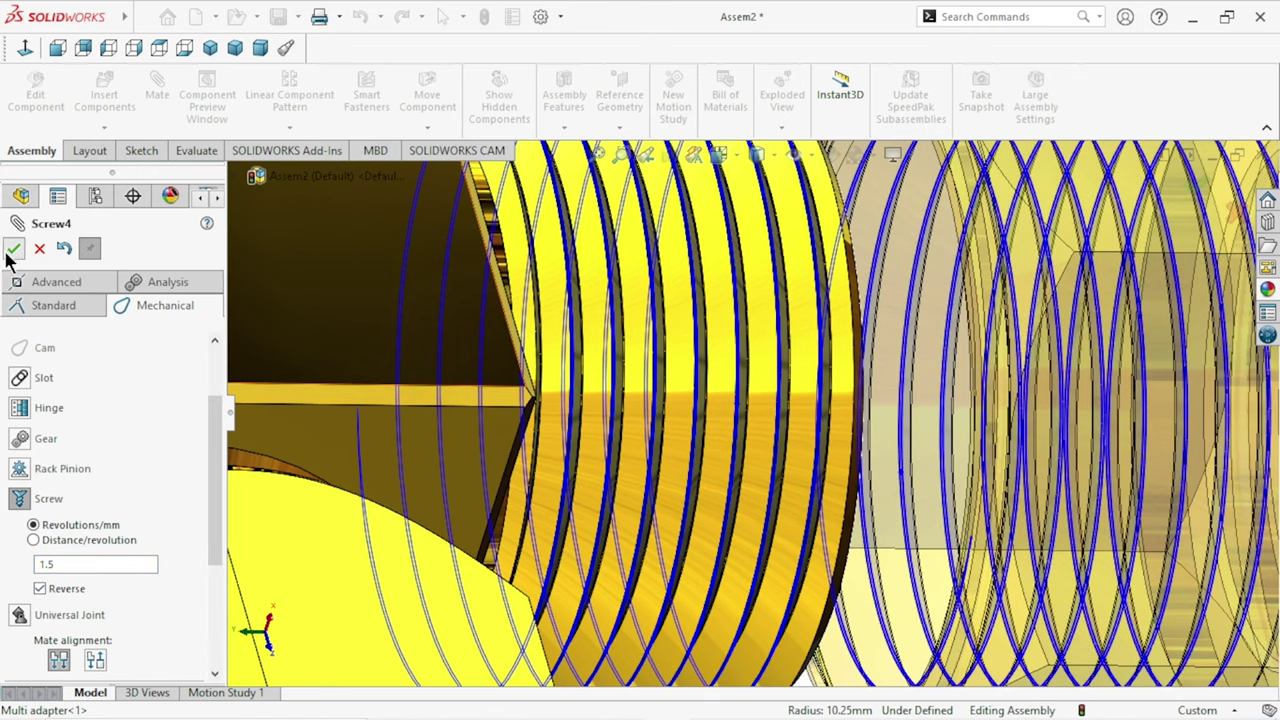
left_click(13, 249)
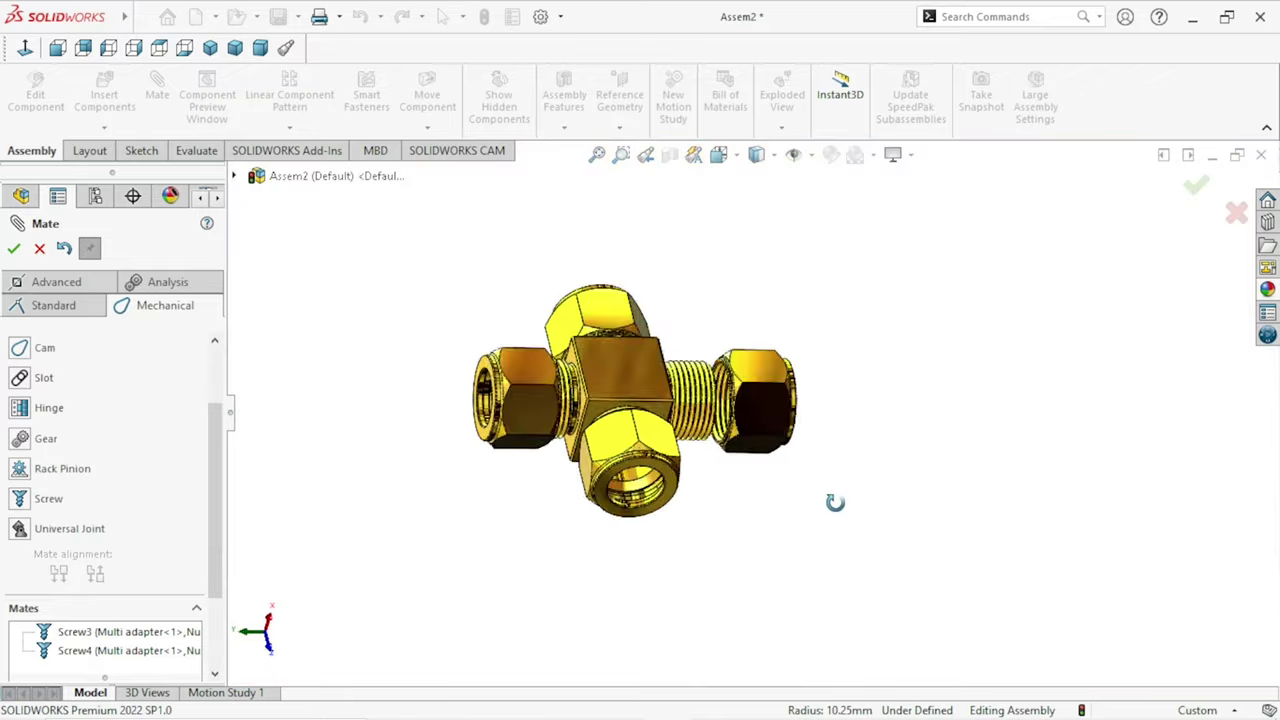
mouse_move(835, 502)
middle_mouse_down()
mouse_move(826, 574)
mouse_move(863, 534)
middle_mouse_up()
scroll(737, 443, "down", 3)
scroll(683, 425, "down", 2)
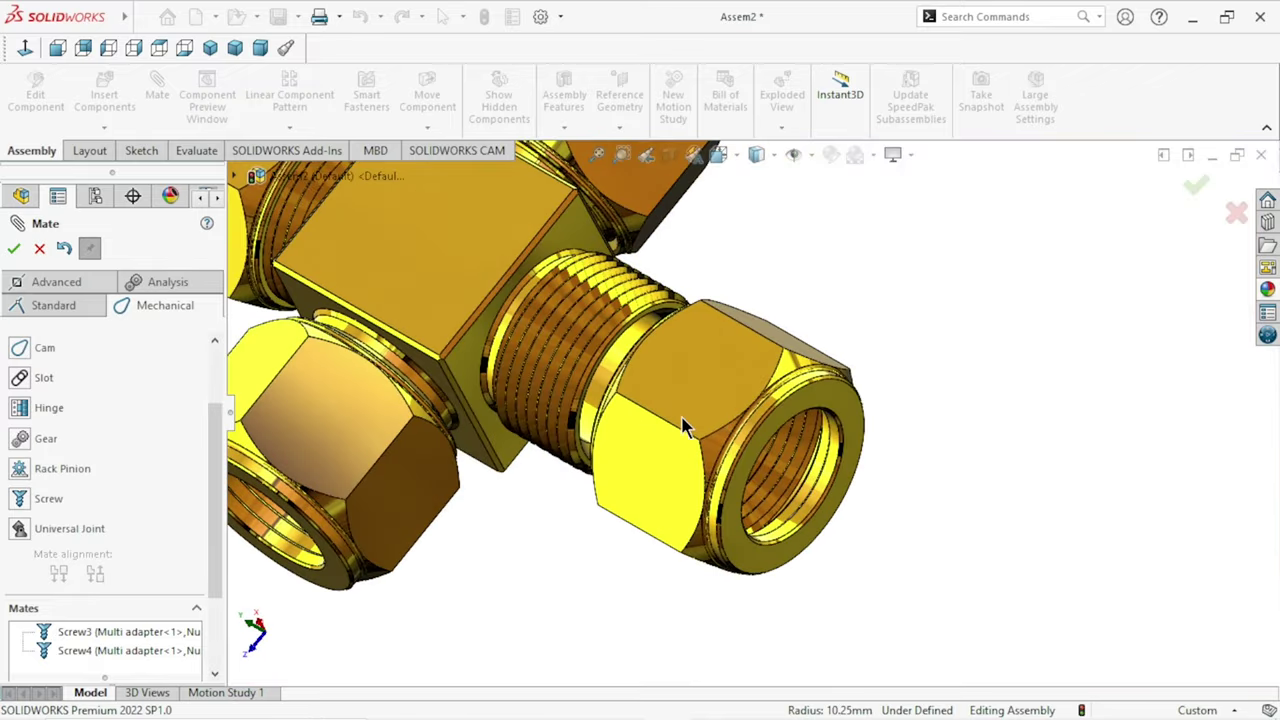
Step: Spin Nut<4> to check its reversed screw motion, then close the Mate command
mouse_move(790, 348)
left_mouse_down()
mouse_move(628, 335)
mouse_move(789, 543)
mouse_move(791, 266)
mouse_move(843, 482)
mouse_move(826, 240)
mouse_move(867, 496)
mouse_move(831, 509)
mouse_move(866, 268)
left_mouse_up()
mouse_move(725, 247)
left_mouse_down()
mouse_move(809, 556)
mouse_move(863, 311)
mouse_move(648, 302)
mouse_move(671, 551)
mouse_move(877, 443)
mouse_move(829, 280)
mouse_move(625, 393)
mouse_move(634, 609)
mouse_move(829, 586)
mouse_move(846, 457)
mouse_move(876, 415)
mouse_move(826, 280)
mouse_move(774, 249)
mouse_move(671, 277)
mouse_move(531, 358)
mouse_move(538, 378)
mouse_move(882, 491)
left_mouse_up()
scroll(783, 518, "up", 3)
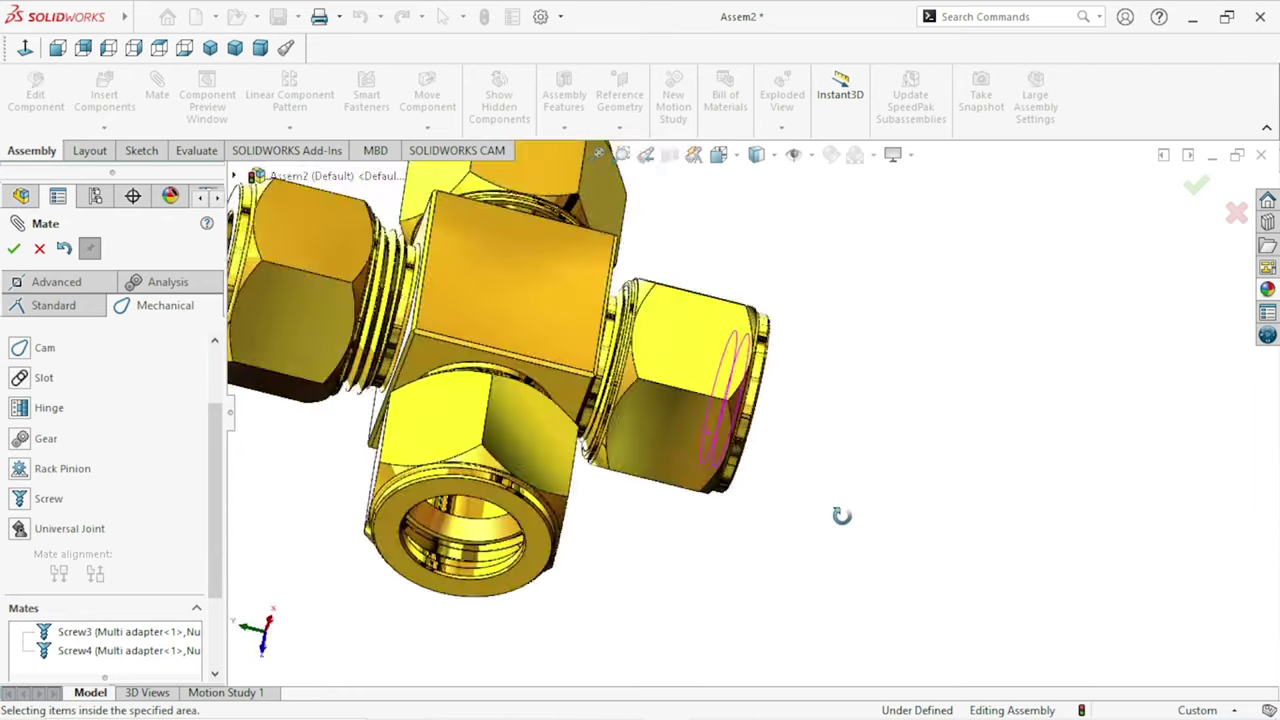
middle_click_drag(843, 514, 655, 420)
mouse_move(986, 405)
middle_mouse_down()
mouse_move(771, 523)
mouse_move(642, 408)
middle_mouse_up()
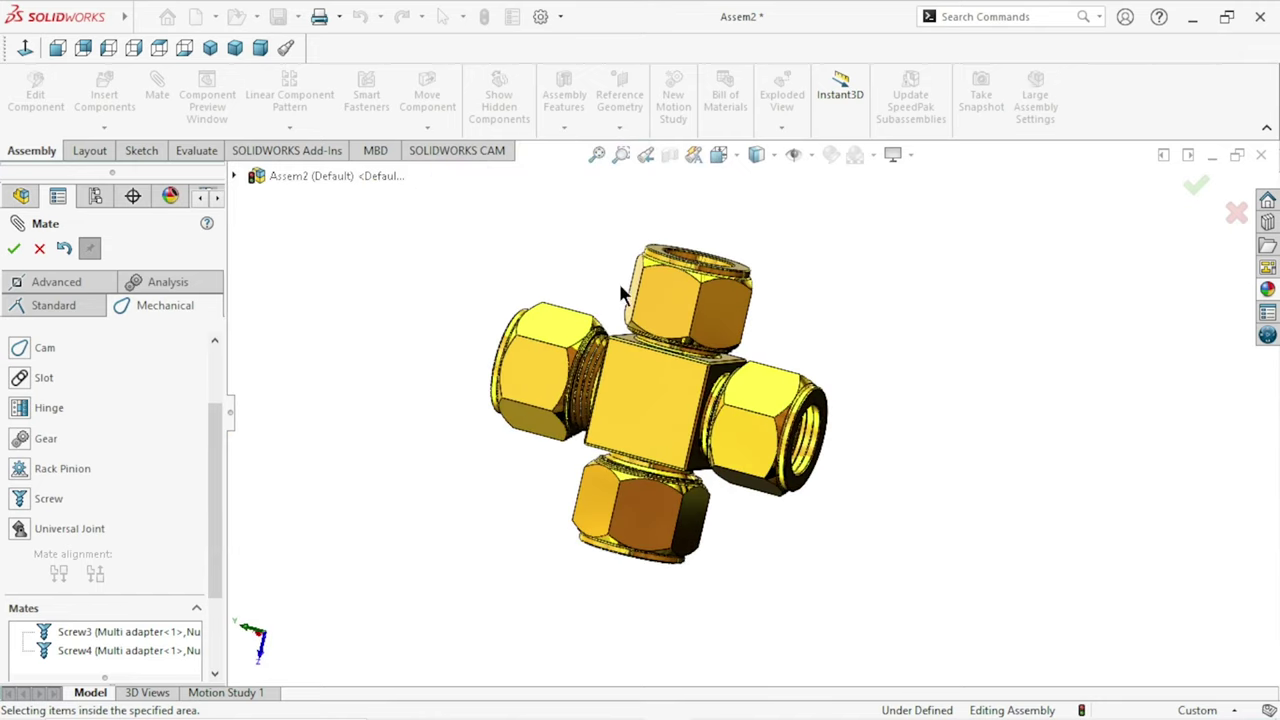
key("Escape")
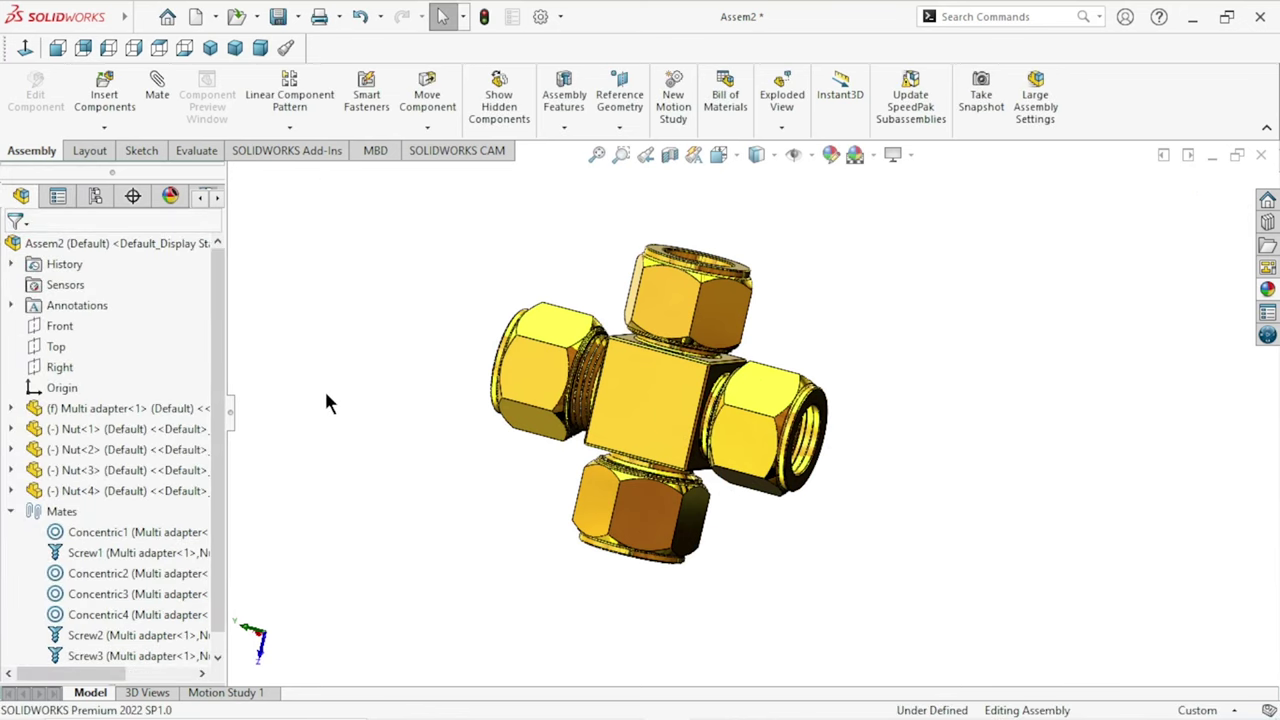
left_click(134, 114)
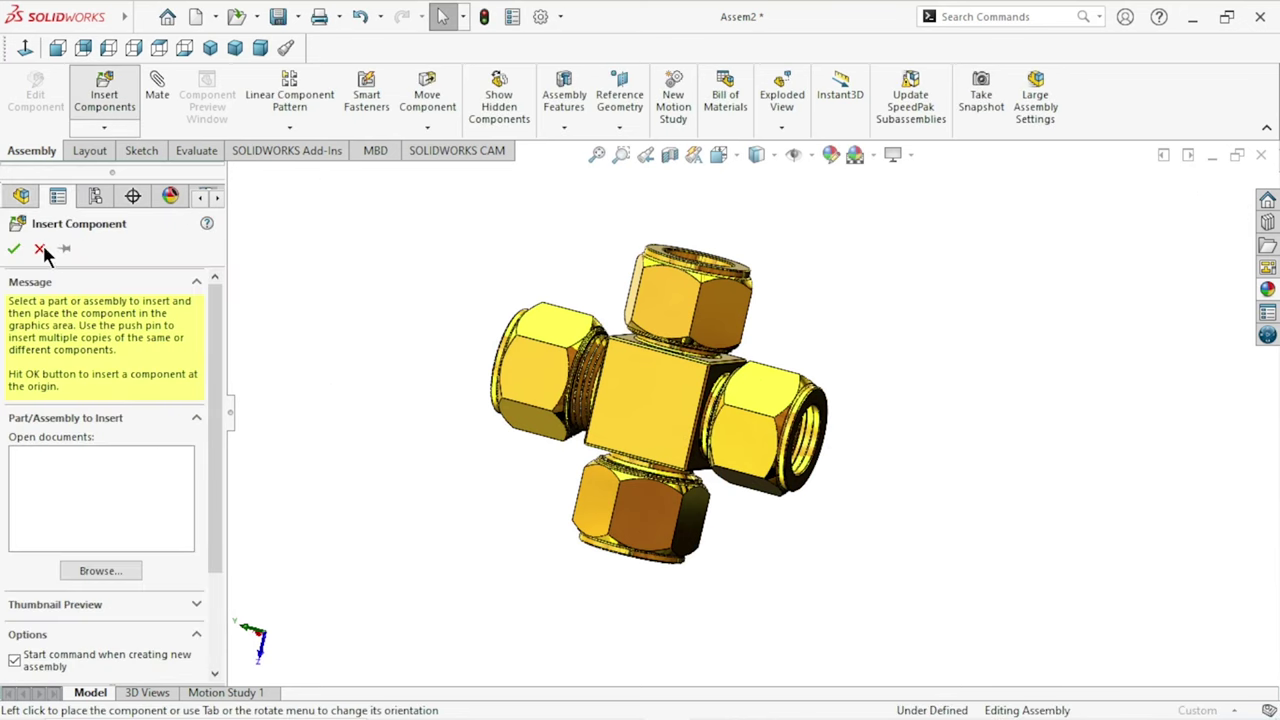
key("Escape")
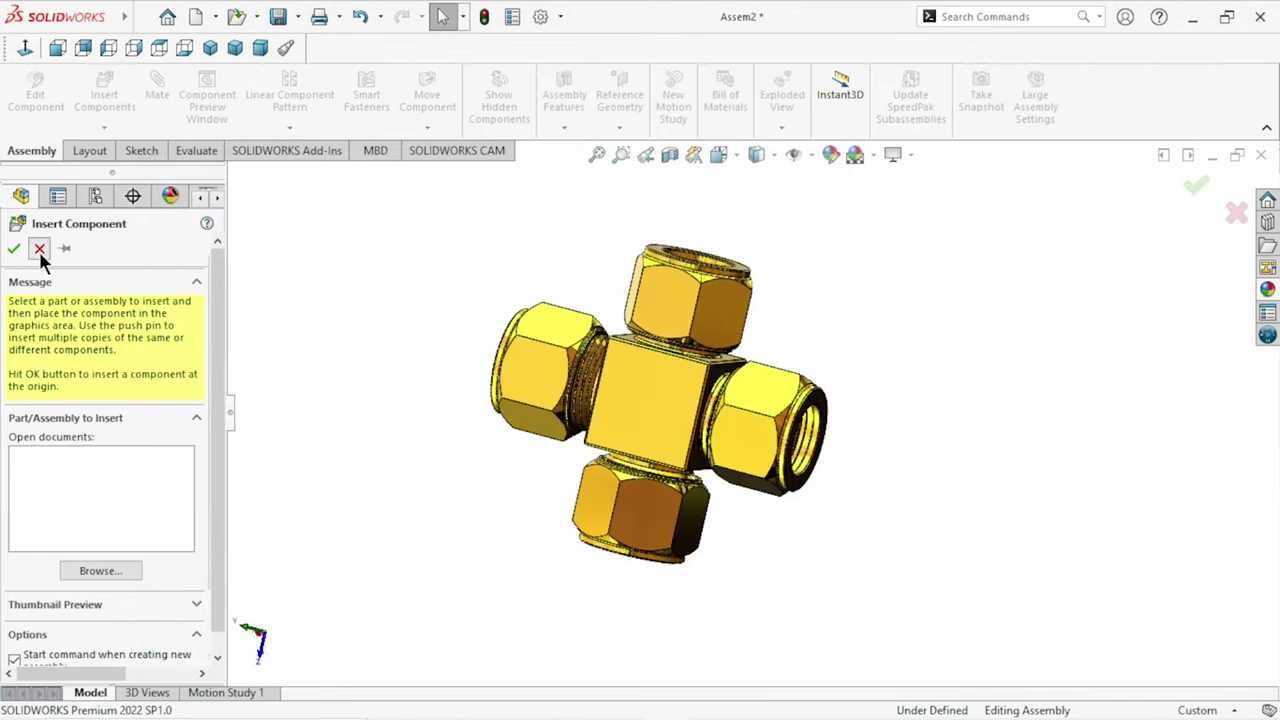
left_click(40, 249)
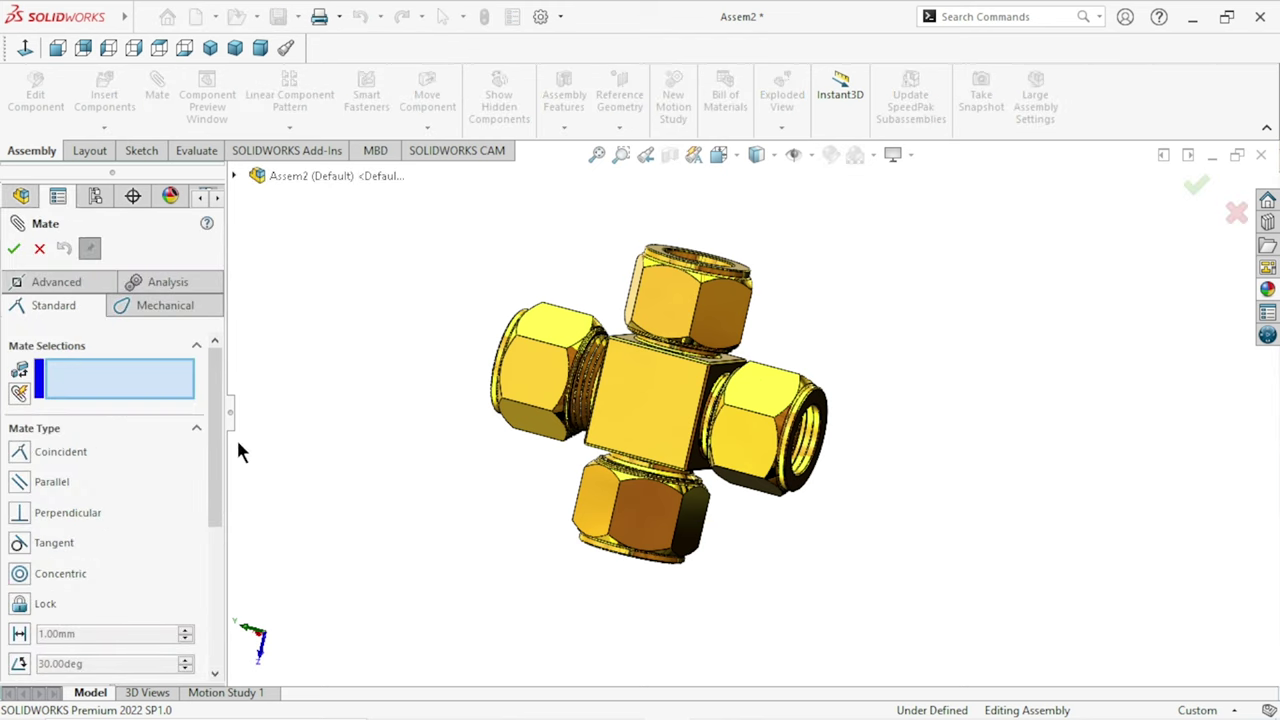
Step: Choose the advanced Distance mate type and enter a 2 mm distance
left_click(49, 281)
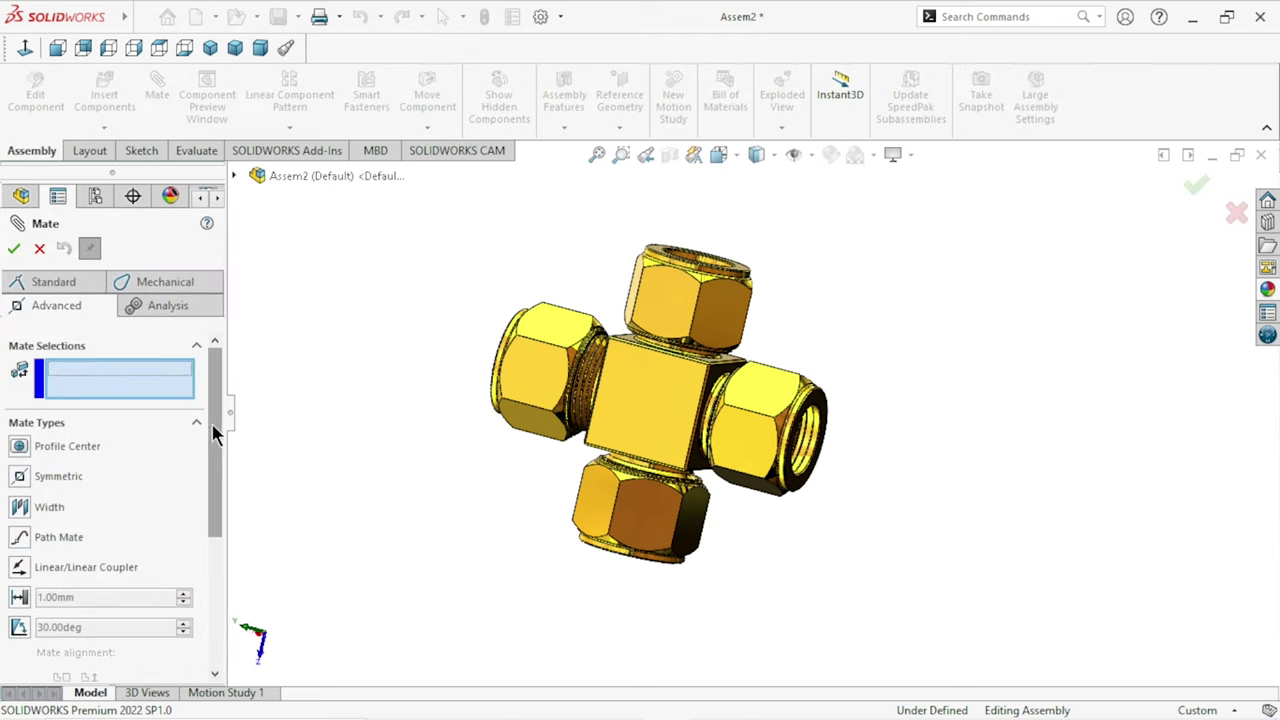
left_click_drag(213, 432, 233, 517)
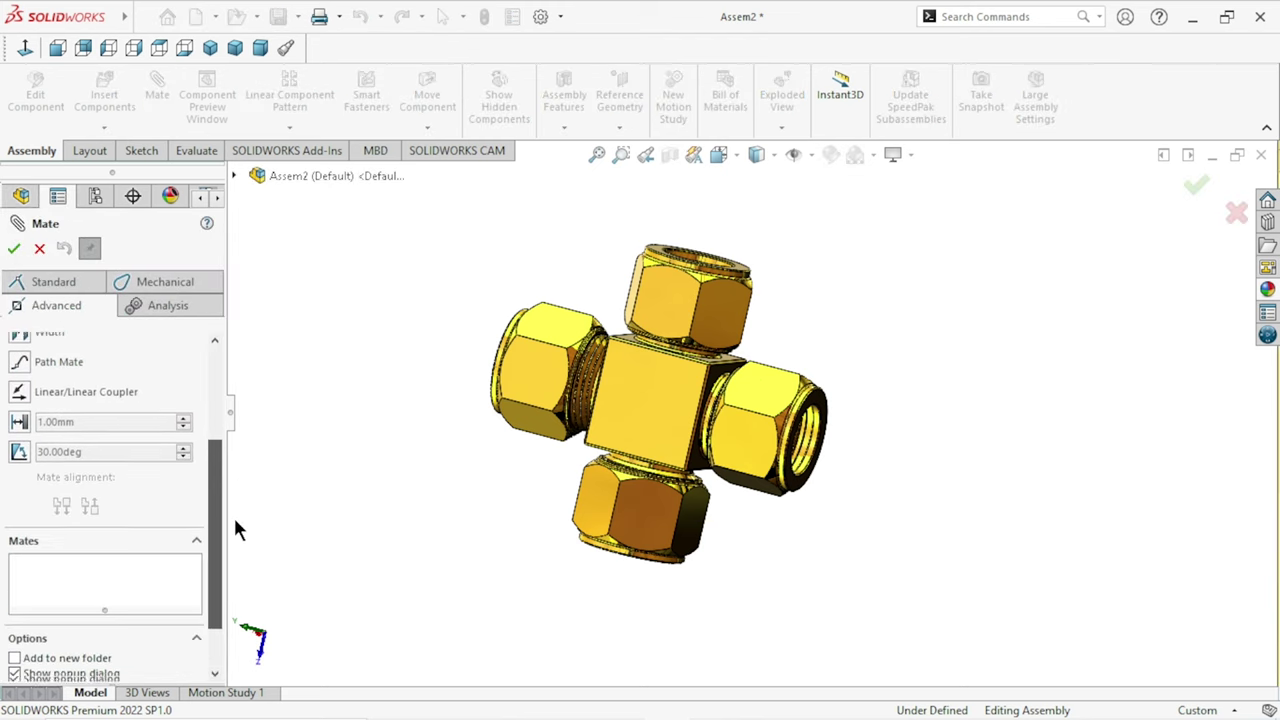
left_click(17, 428)
type("2")
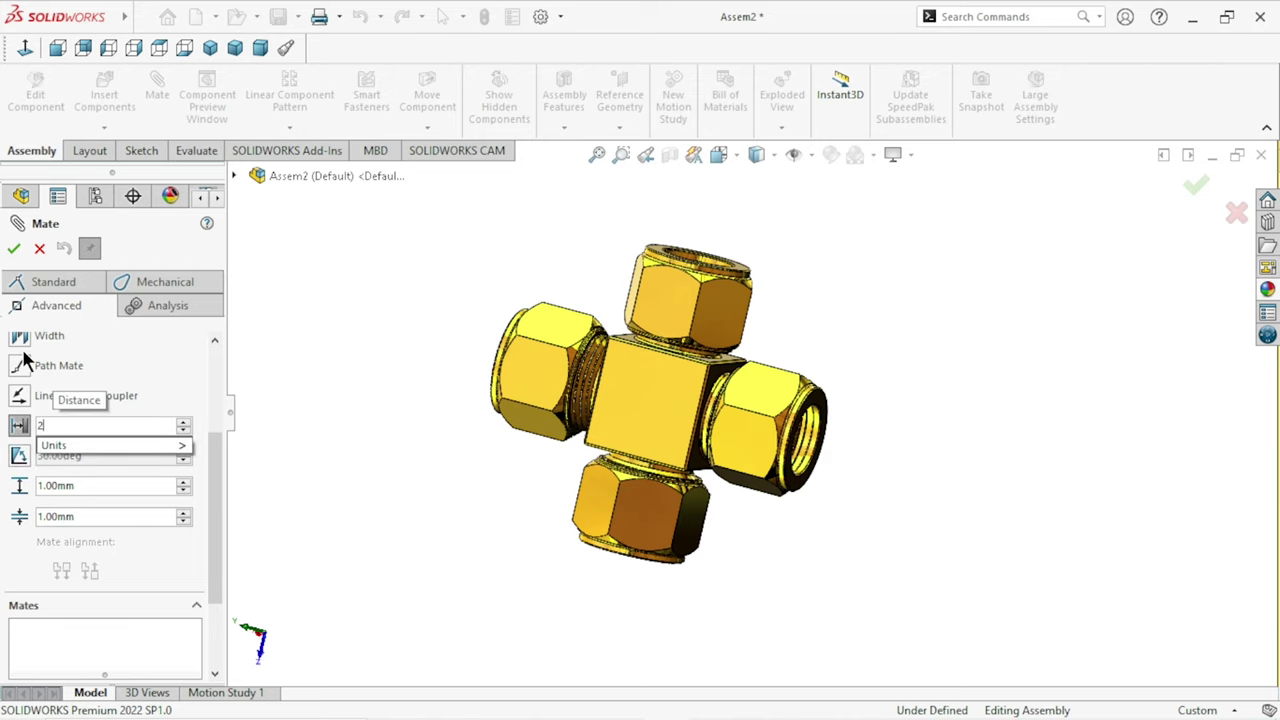
key("Return")
scroll(665, 440, "down", 3)
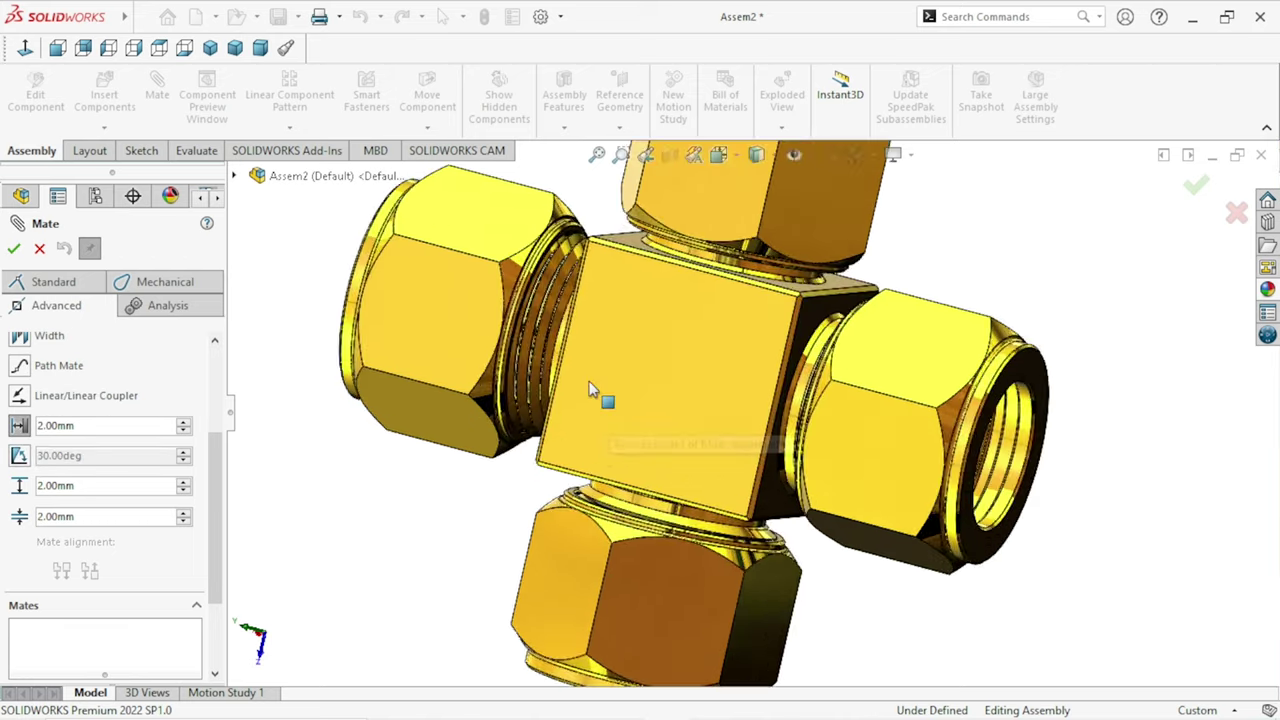
scroll(590, 400, "down", 3)
Step: Select the nut face and the central block face, then accept the 2 mm Distance1 mate
middle_click_drag(617, 437, 586, 423)
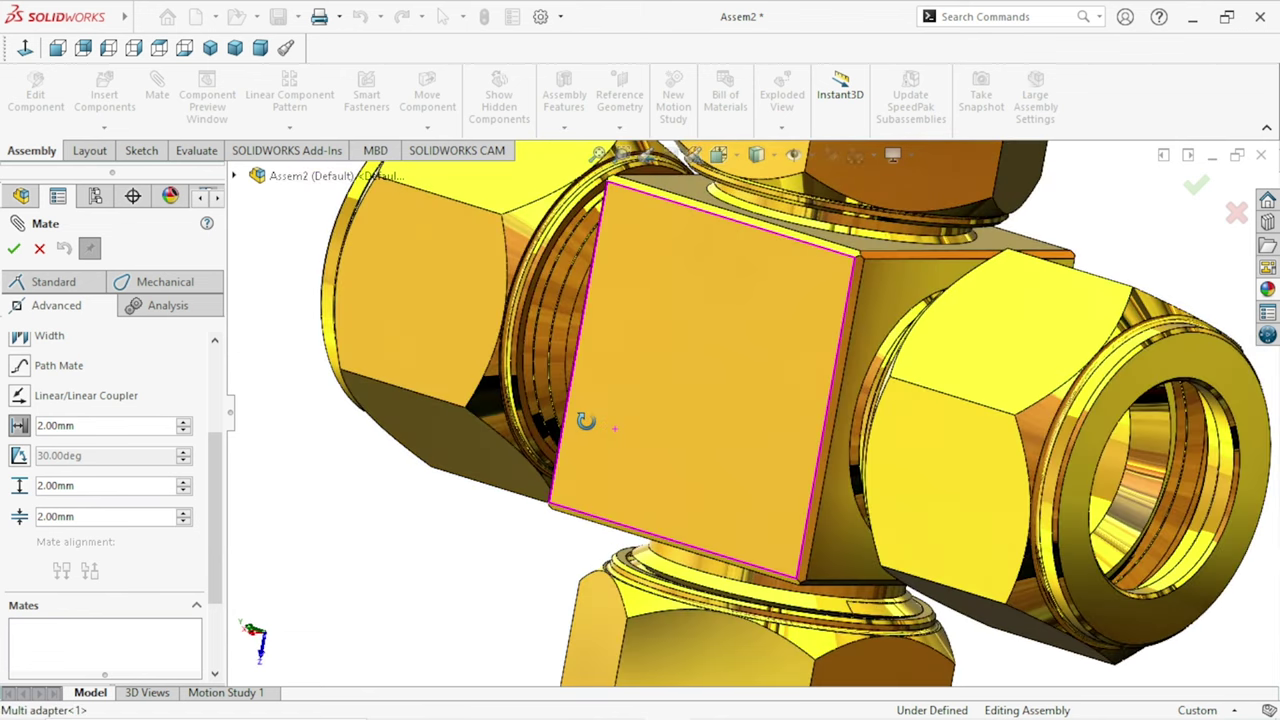
scroll(570, 280, "down", 5)
scroll(637, 285, "down", 2)
scroll(651, 297, "down", 2)
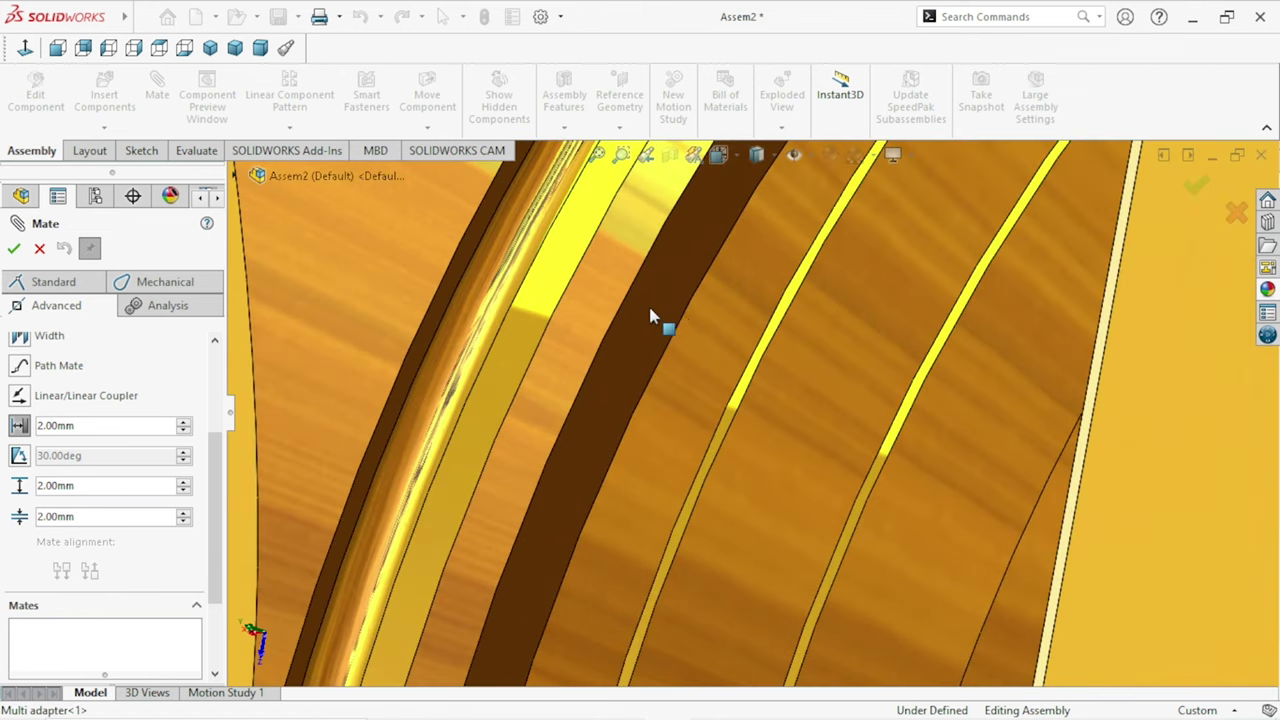
scroll(648, 301, "down", 2)
scroll(625, 415, "up", 5)
scroll(655, 432, "up", 5)
mouse_move(629, 429)
middle_mouse_down()
mouse_move(600, 471)
mouse_move(662, 540)
middle_mouse_up()
scroll(870, 472, "down", 3)
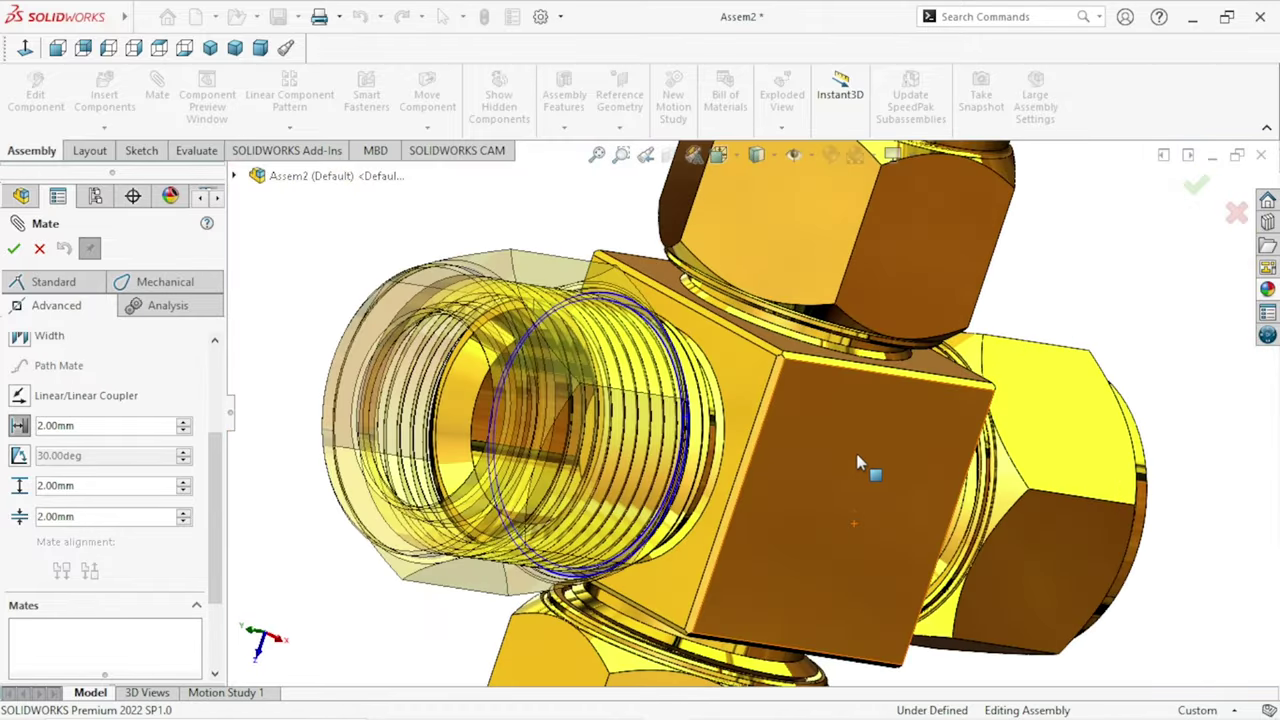
scroll(728, 507, "down", 3)
left_click(651, 366)
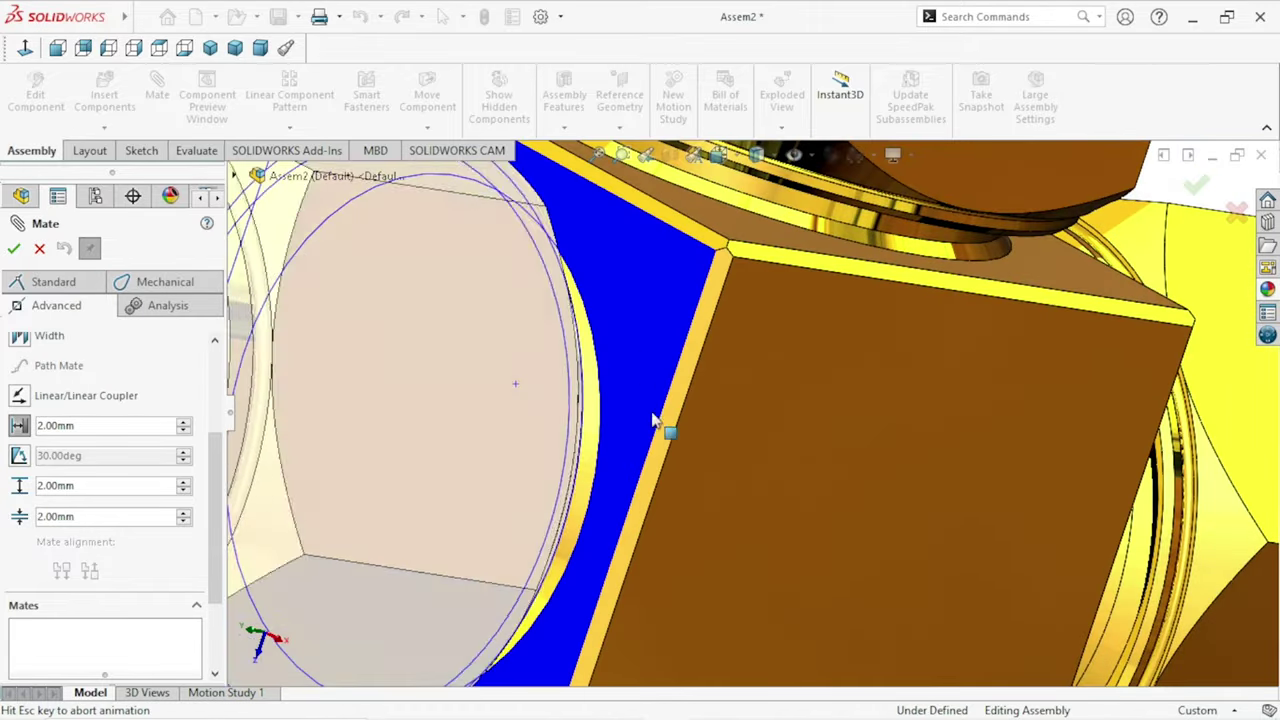
scroll(663, 423, "up", 2)
scroll(694, 471, "up", 3)
middle_click_drag(823, 496, 766, 474)
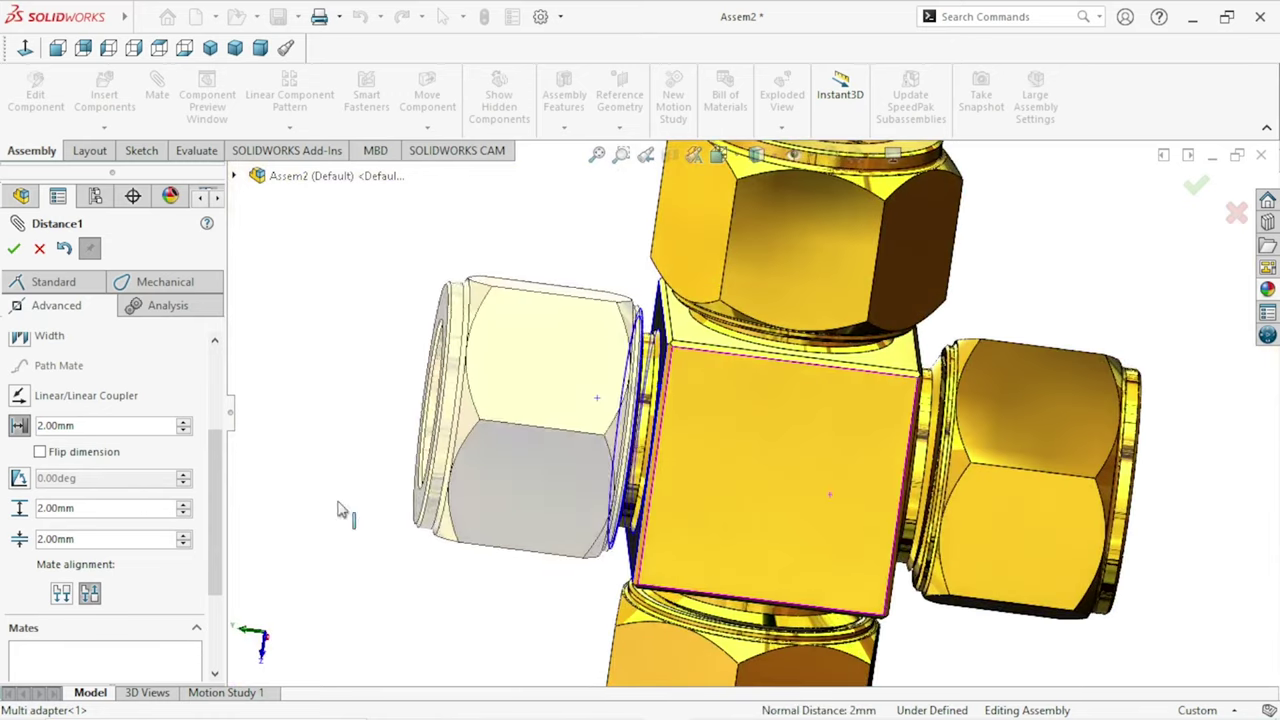
left_click(14, 250)
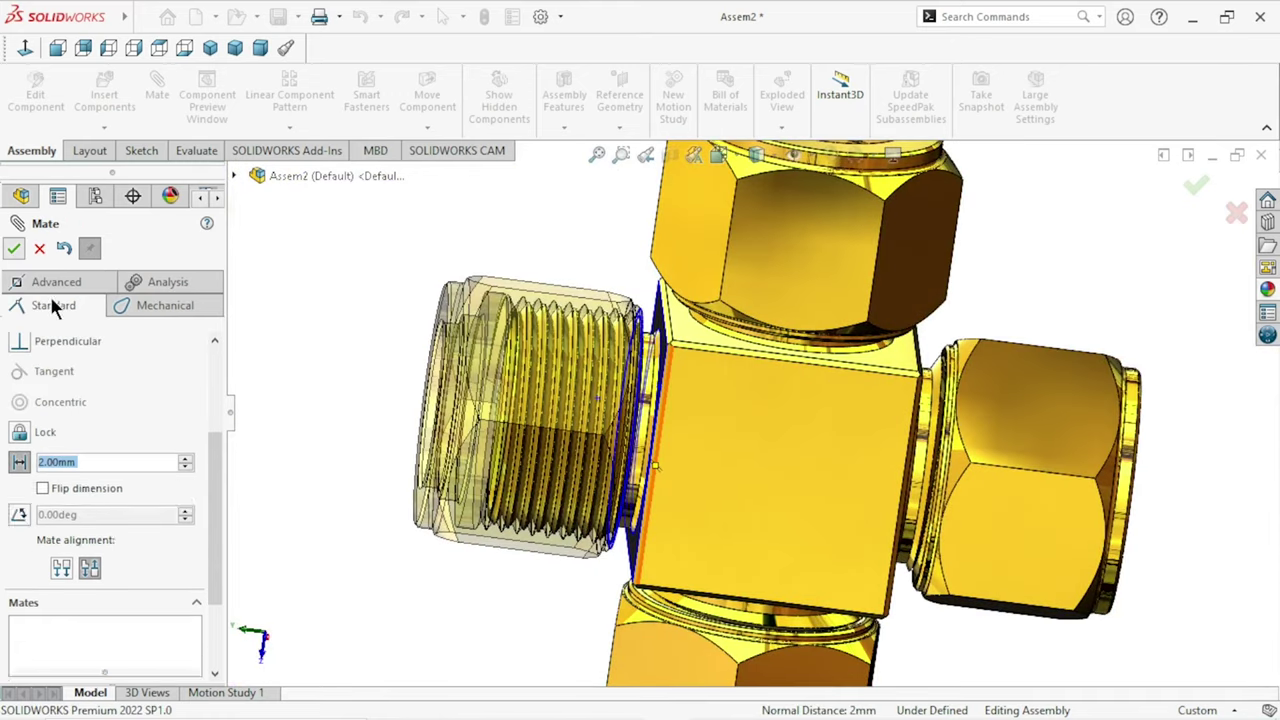
middle_click_drag(700, 520, 770, 585)
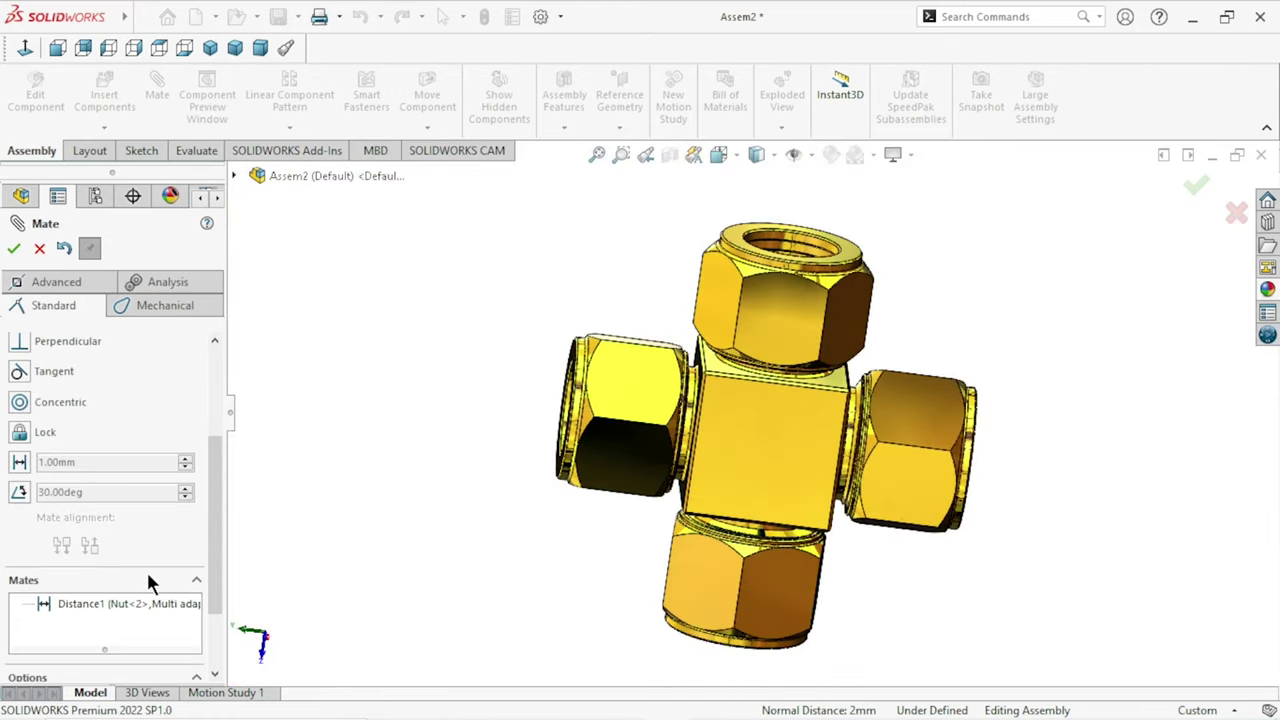
left_click(66, 280)
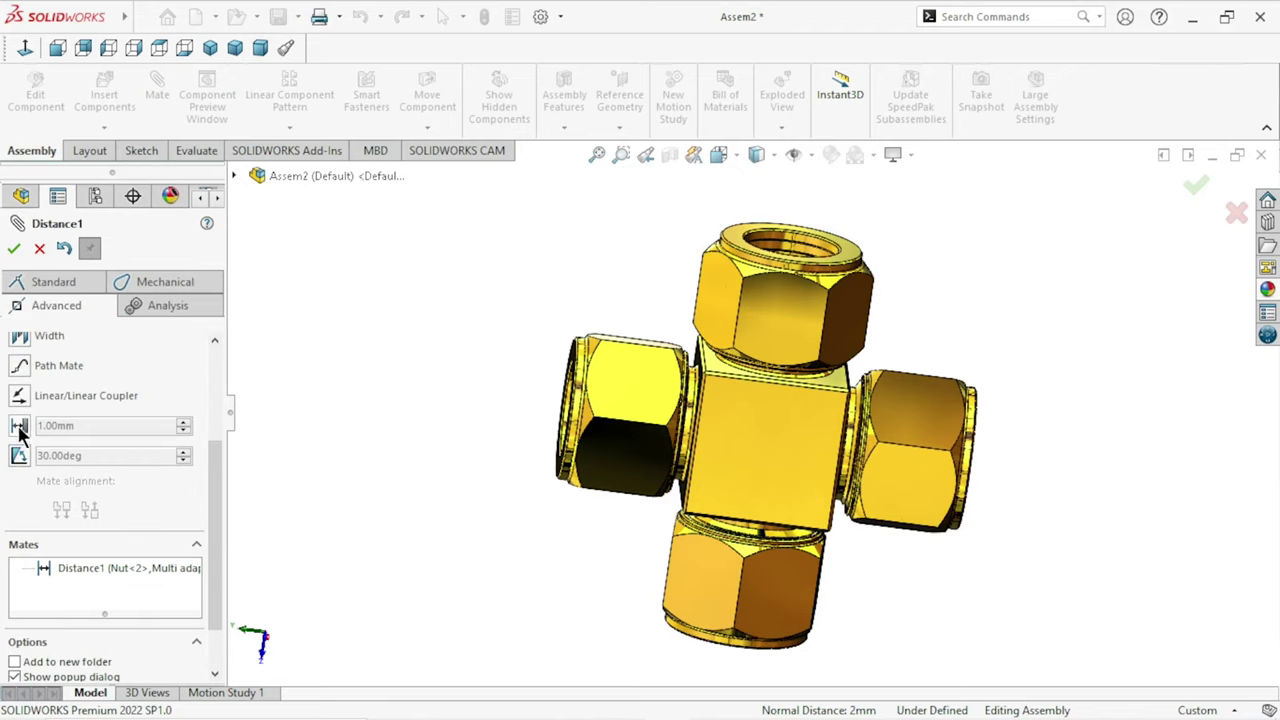
Step: Add a second Distance mate between the next nut and the adapter face
left_click(19, 425)
middle_click_drag(969, 577, 940, 422)
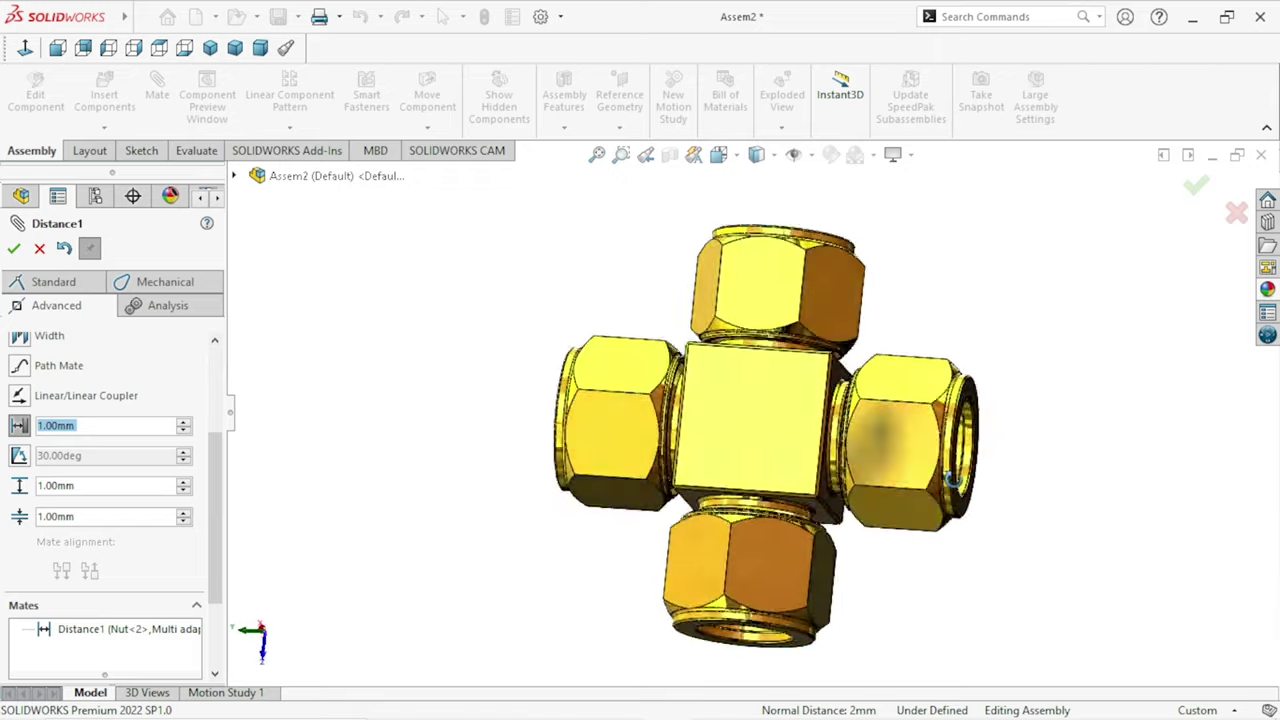
scroll(813, 372, "down", 4)
scroll(741, 311, "down", 3)
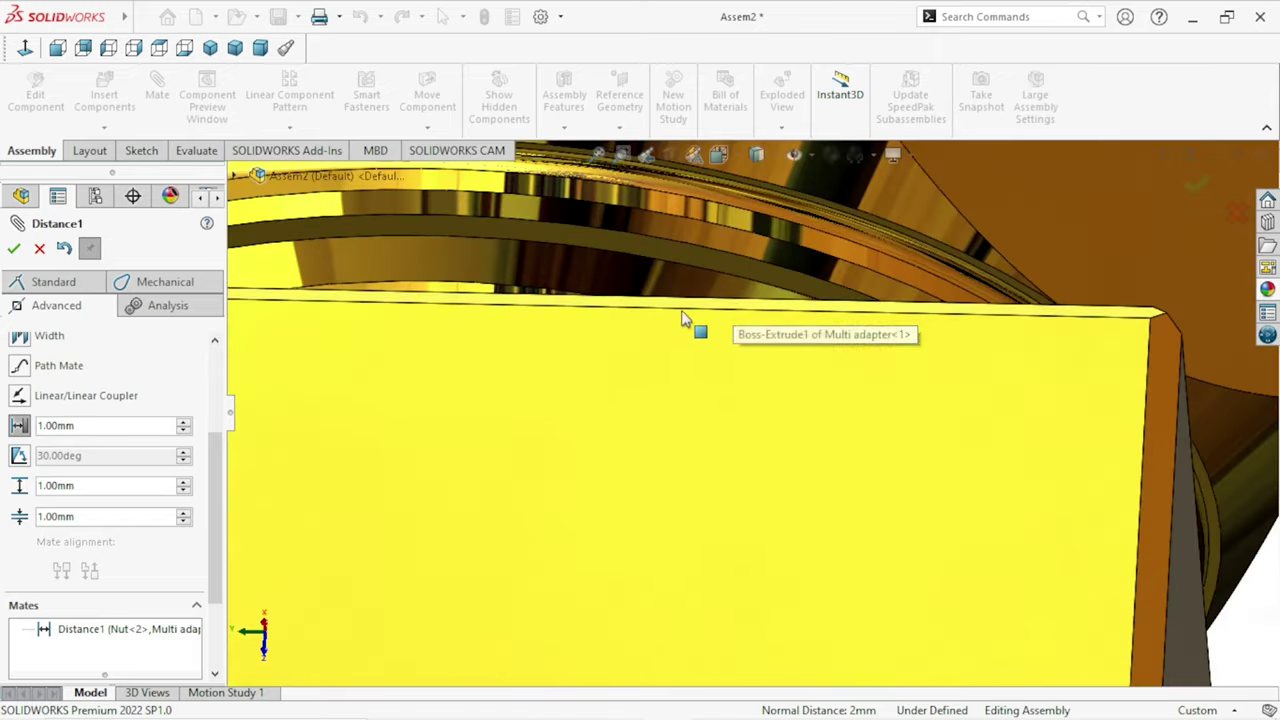
scroll(690, 325, "down", 3)
scroll(716, 298, "up", 3)
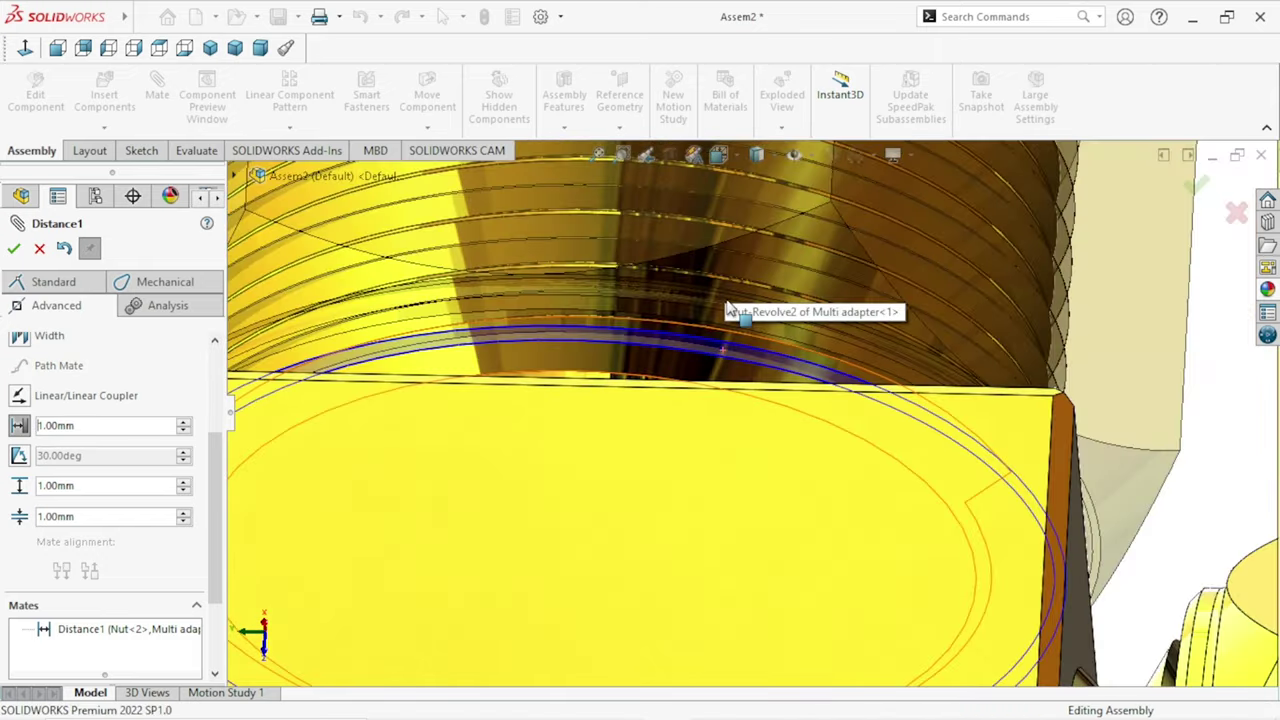
scroll(734, 420, "up", 2)
scroll(760, 470, "down", 2)
scroll(829, 405, "down", 1)
left_click(830, 400)
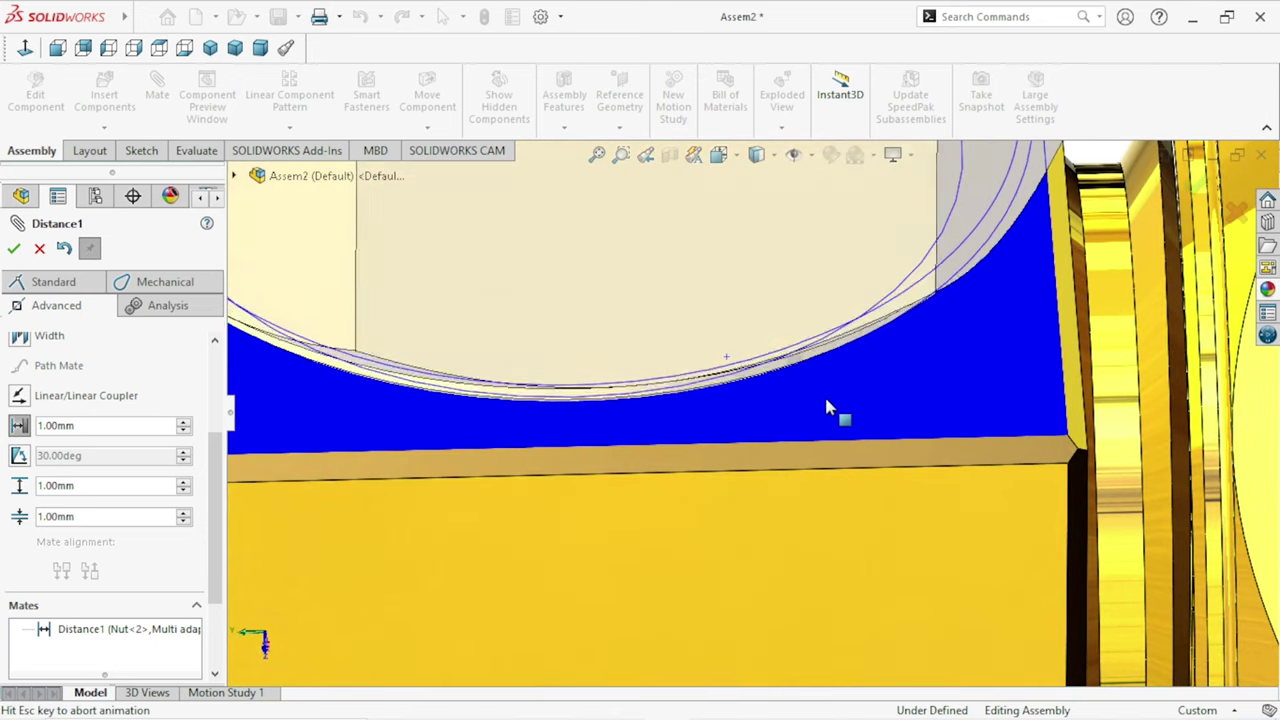
left_click(13, 258)
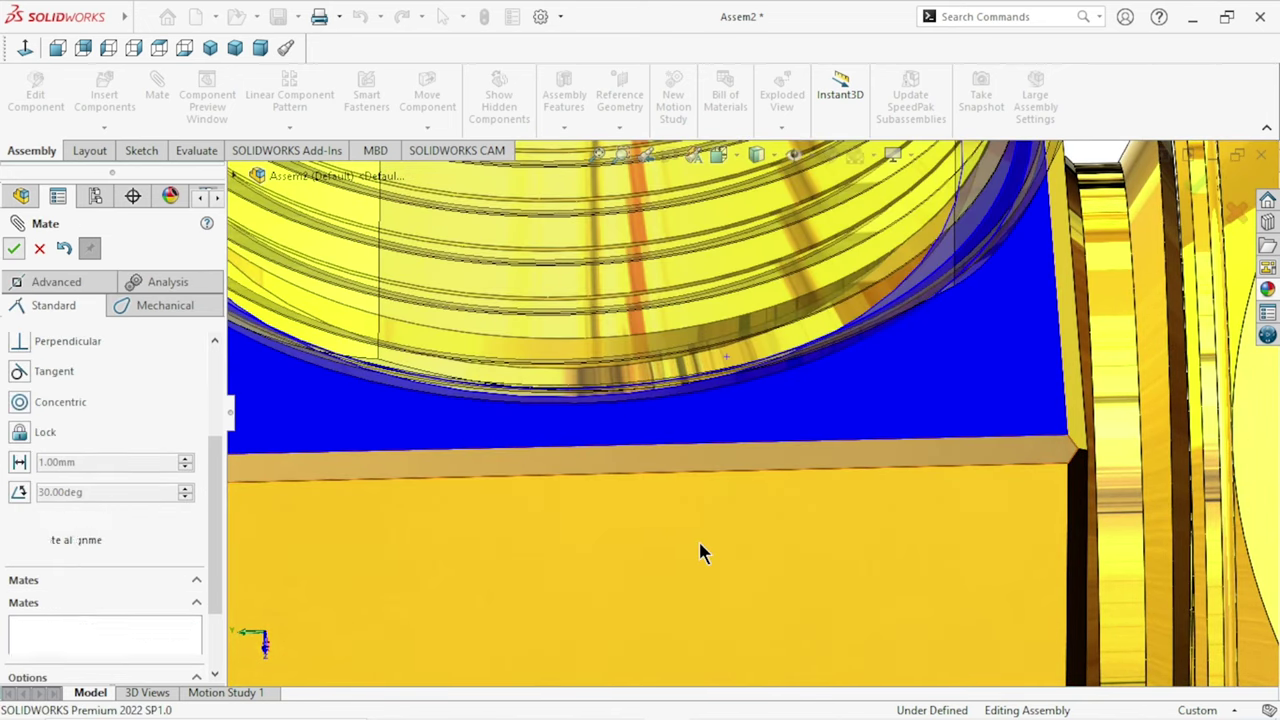
Step: Select a third nut's face and the adapter thread face to pair them
scroll(700, 545, "up", 5)
mouse_move(703, 524)
middle_mouse_down()
mouse_move(971, 525)
mouse_move(899, 525)
middle_mouse_up()
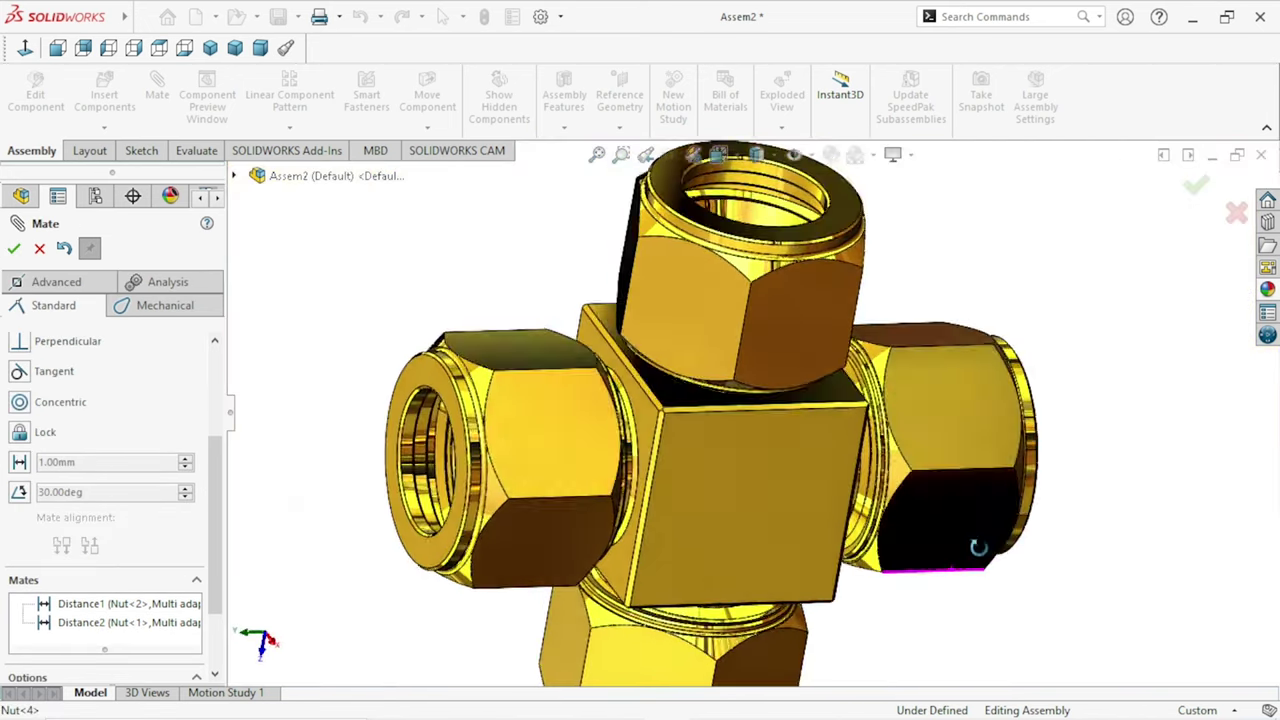
scroll(899, 525, "down", 3)
scroll(851, 506, "down", 3)
scroll(790, 460, "down", 2)
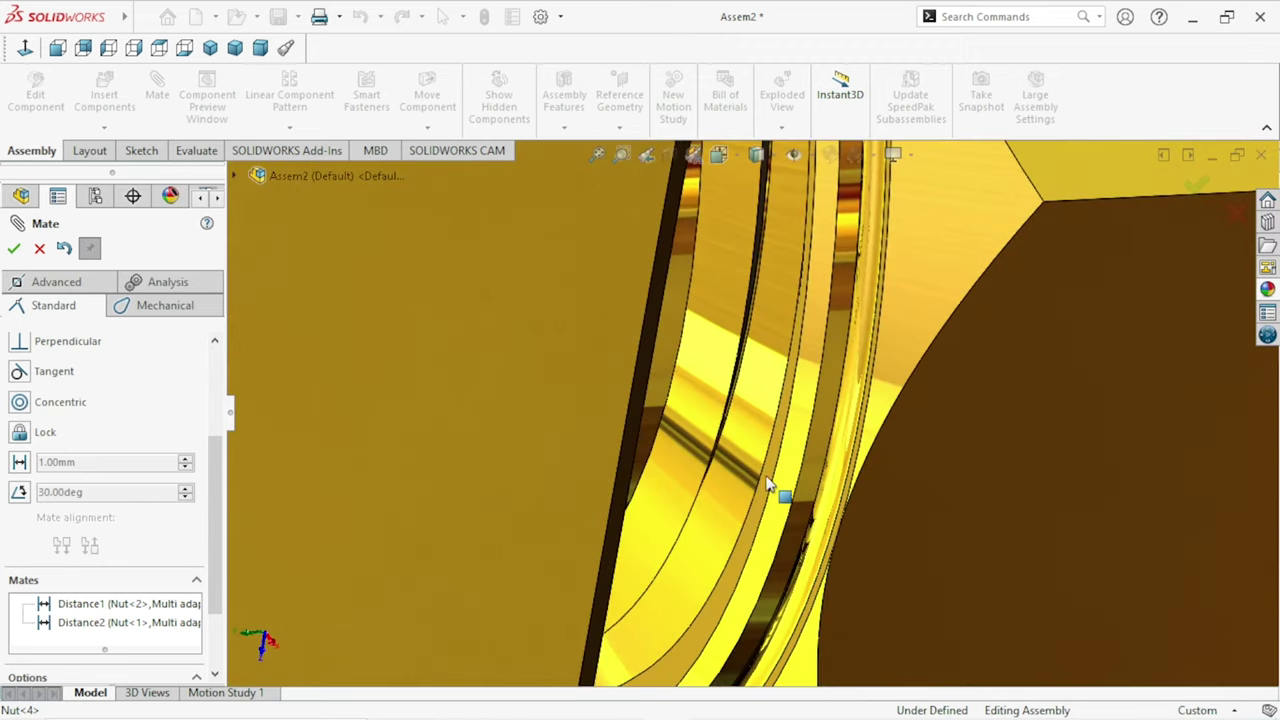
scroll(817, 529, "up", 3)
scroll(817, 529, "up", 2)
mouse_move(920, 571)
middle_mouse_down()
mouse_move(855, 474)
mouse_move(891, 409)
mouse_move(908, 420)
mouse_move(897, 537)
mouse_move(914, 560)
mouse_move(915, 530)
middle_mouse_up()
scroll(688, 312, "down", 2)
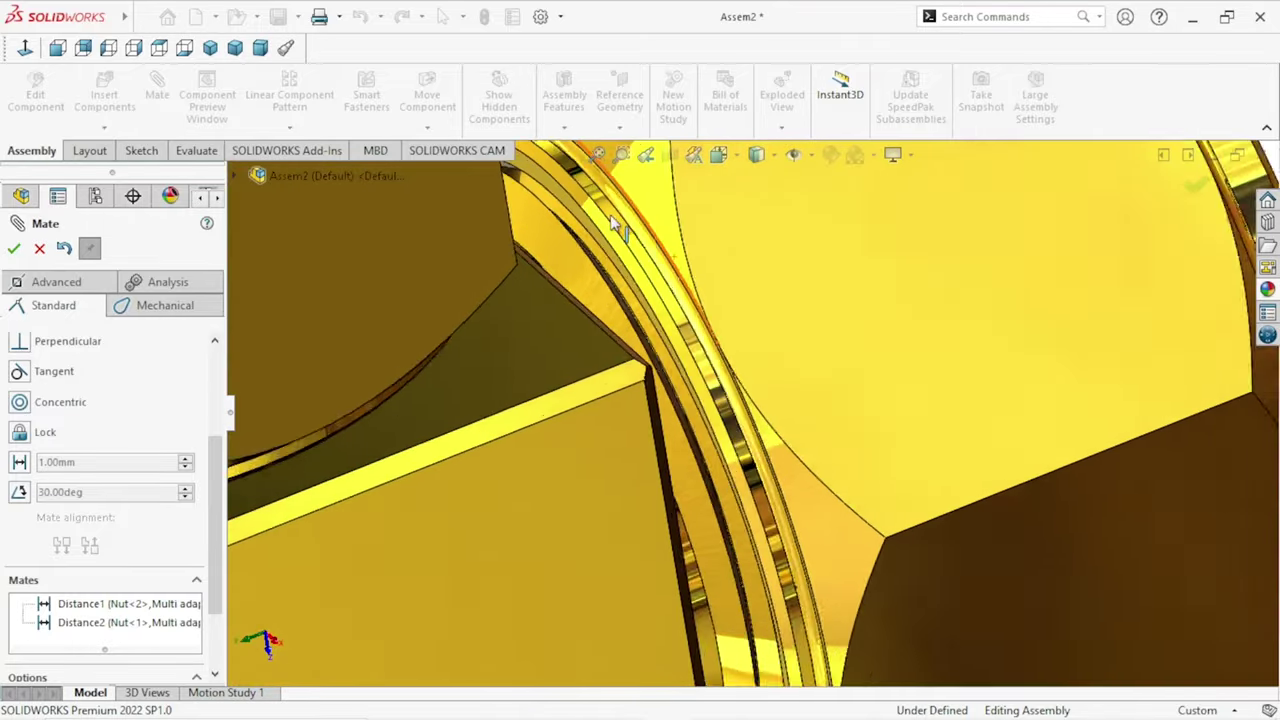
scroll(586, 222, "down", 2)
scroll(607, 291, "down", 2)
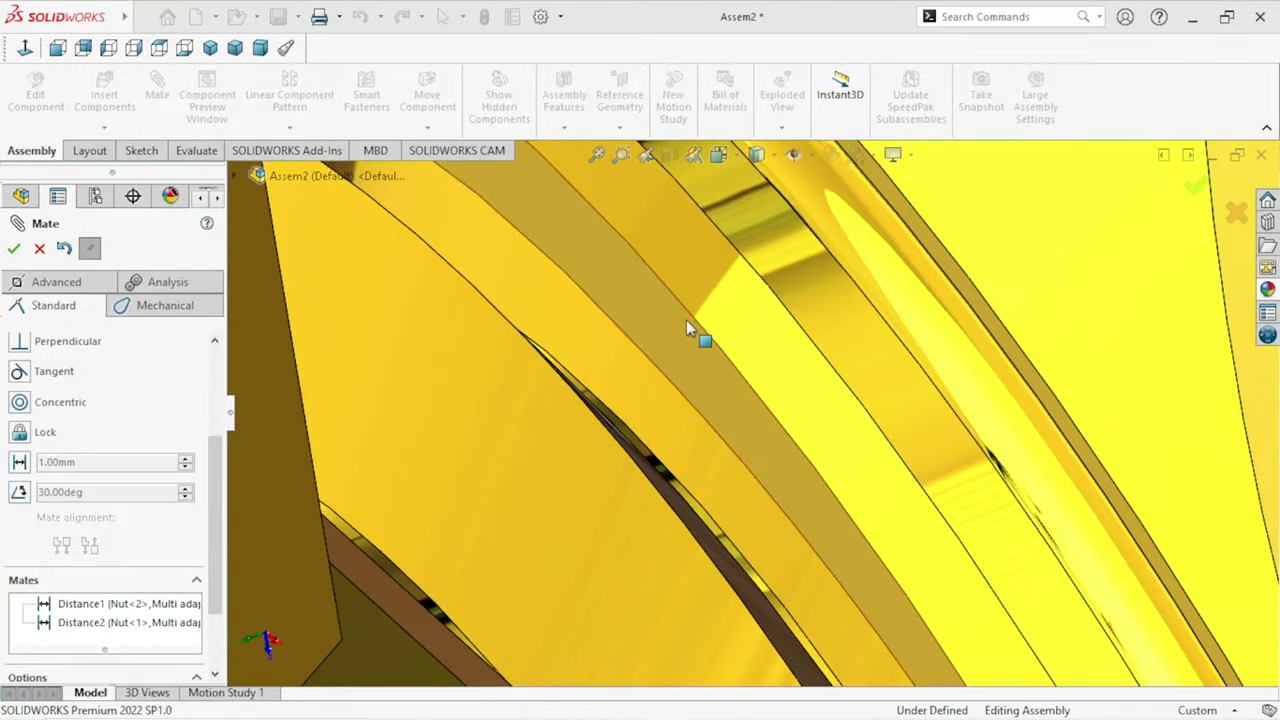
left_click(640, 300)
scroll(679, 392, "up", 3)
scroll(679, 392, "up", 3)
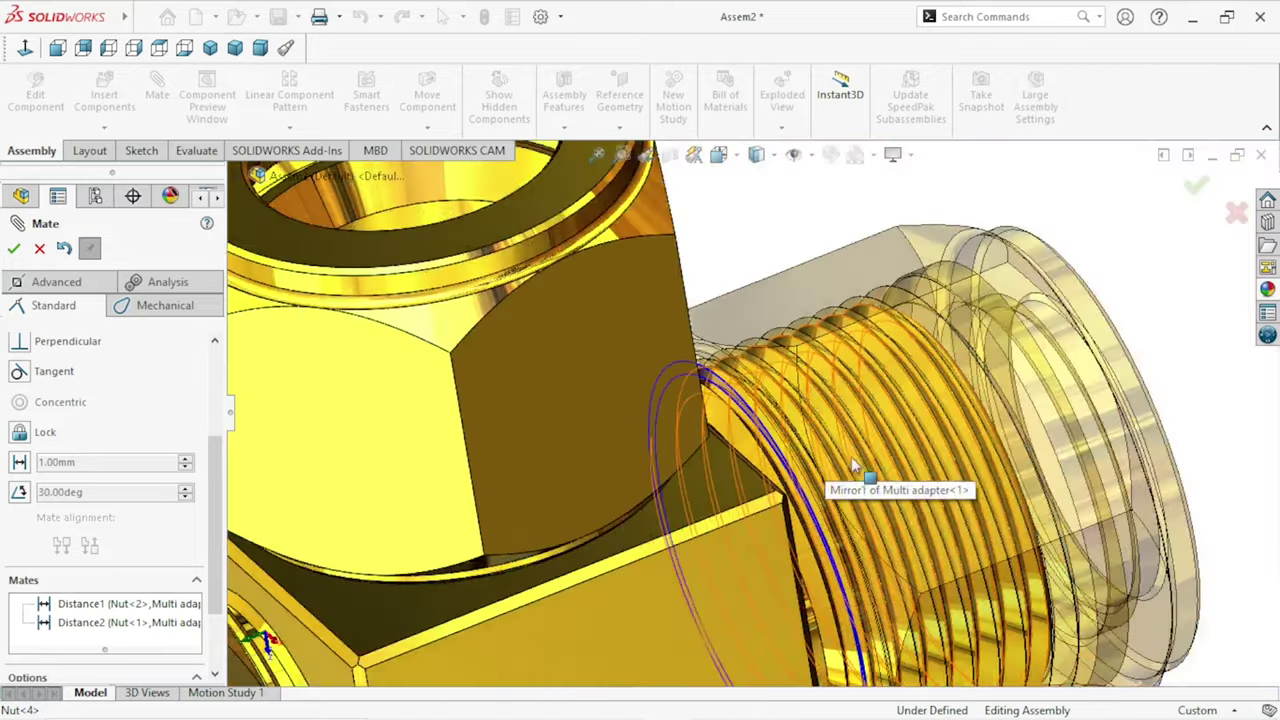
scroll(886, 491, "down", 1)
scroll(846, 517, "down", 1)
scroll(868, 500, "down", 1)
left_click(810, 360)
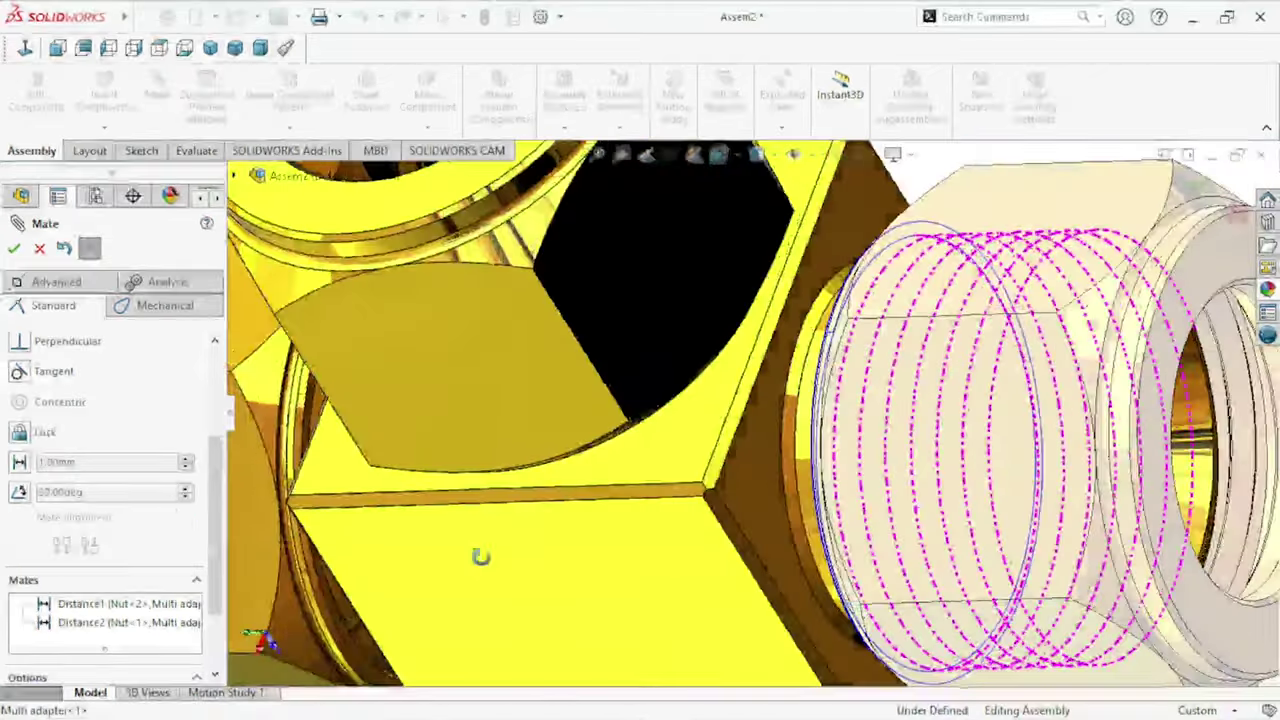
Step: Make the pair a 2 mm Distance mate and accept it
left_click(19, 462)
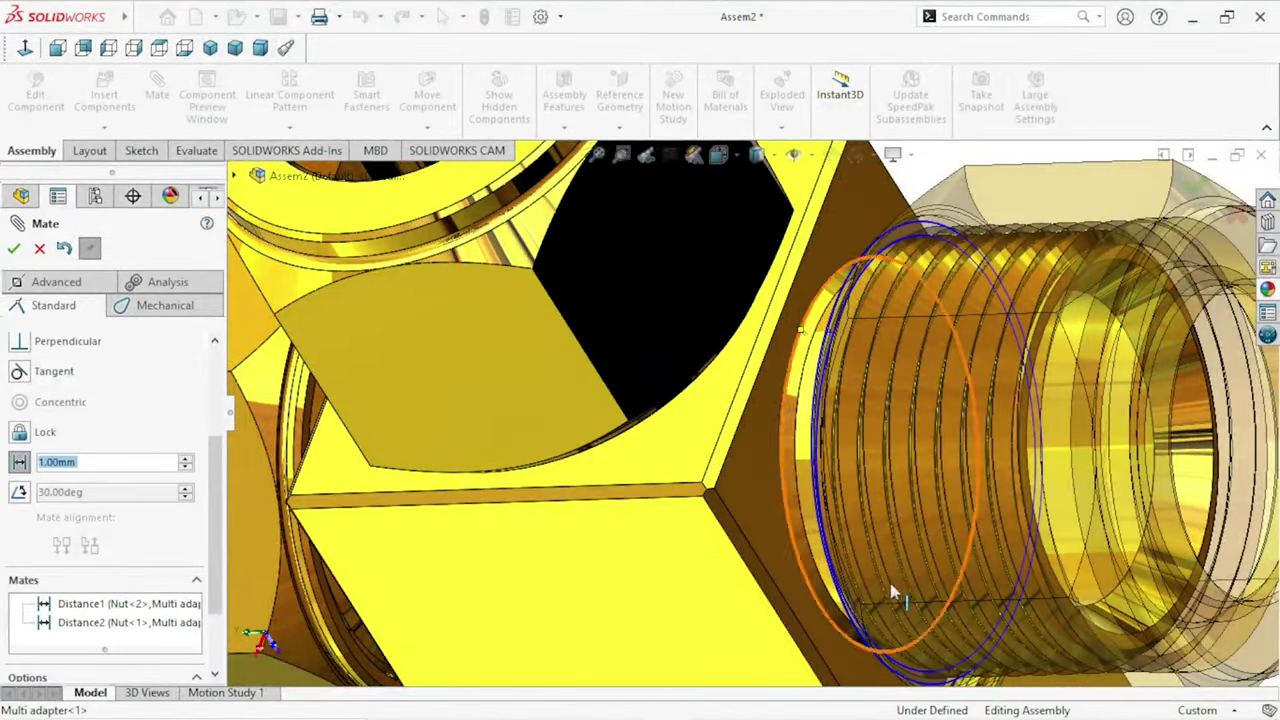
scroll(866, 500, "down", 2)
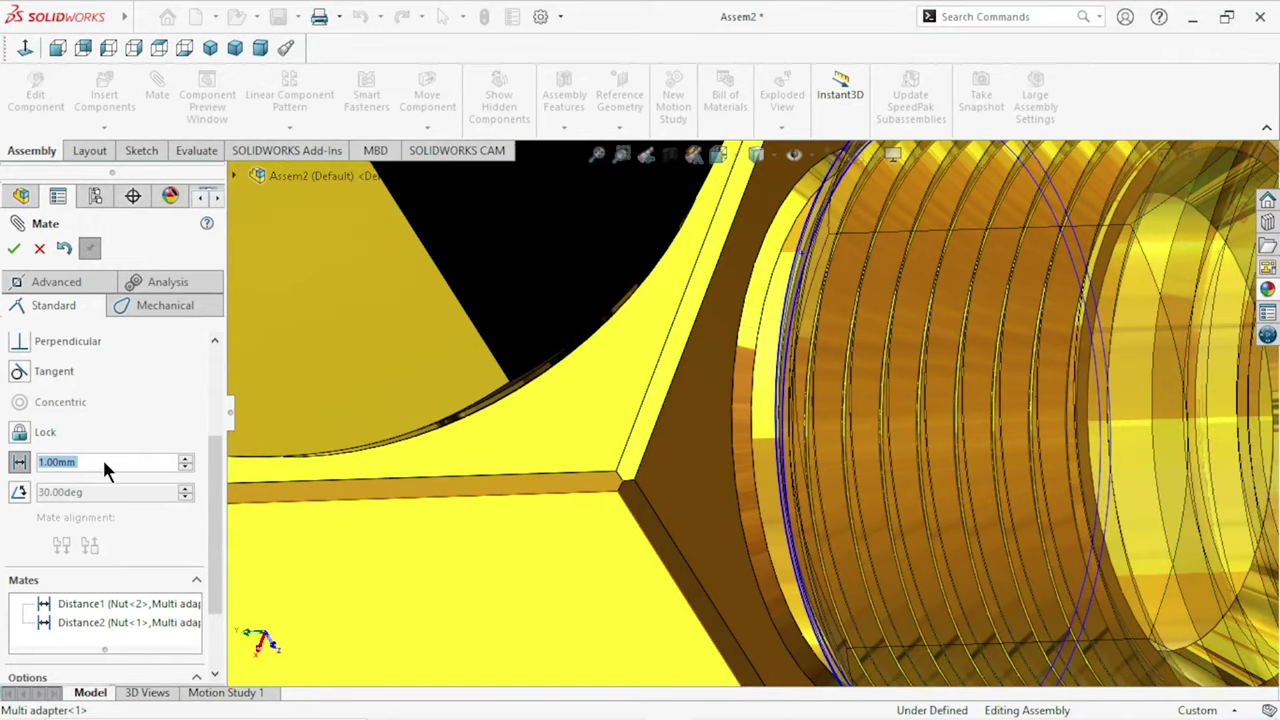
type("2")
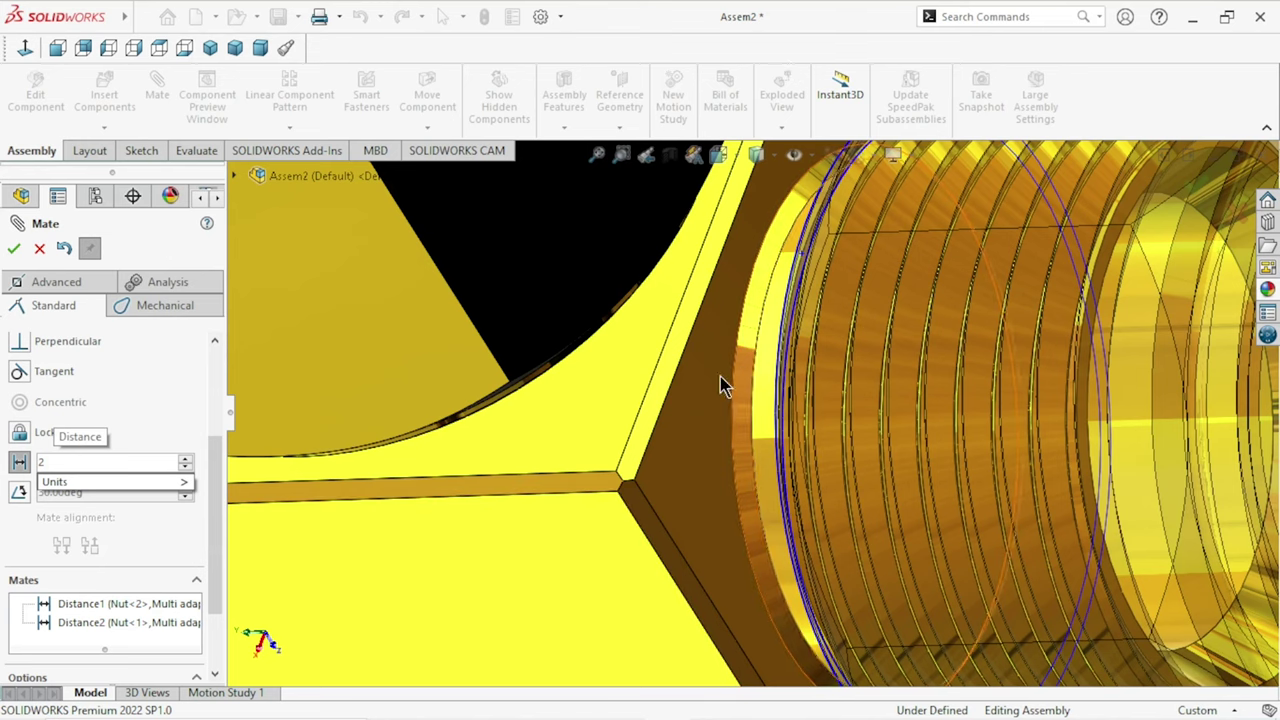
key("Return")
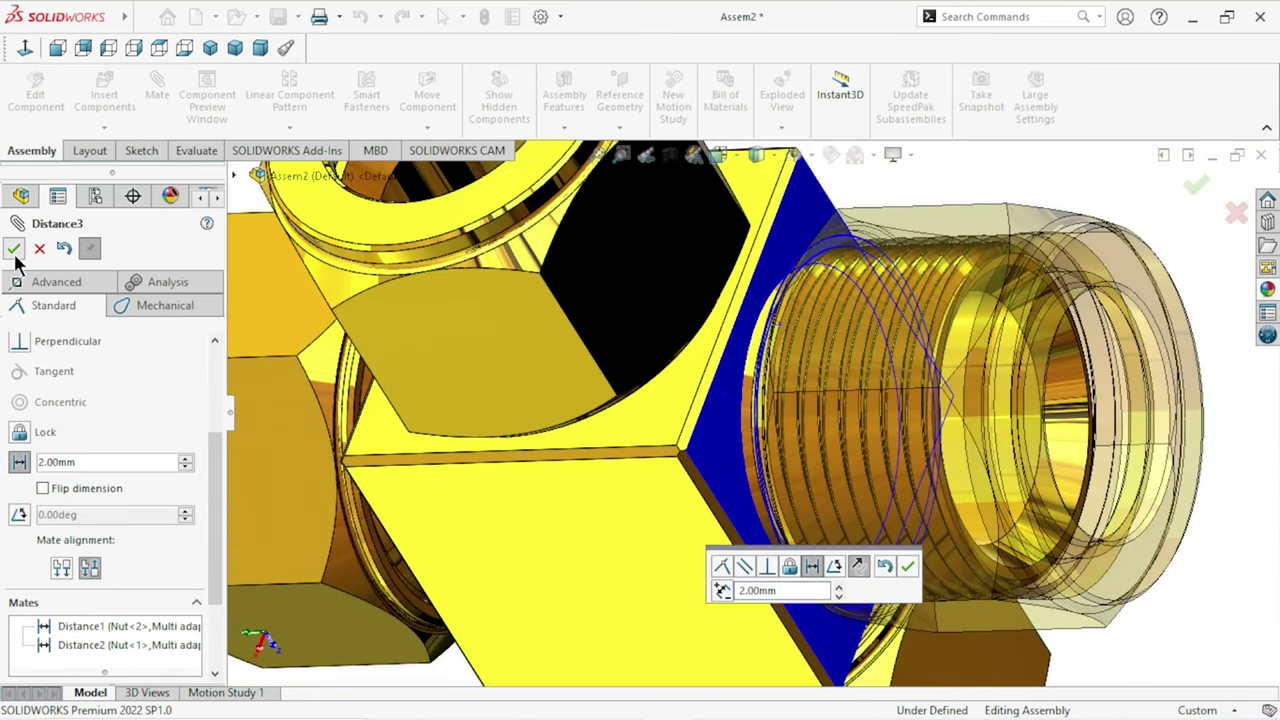
left_click(13, 248)
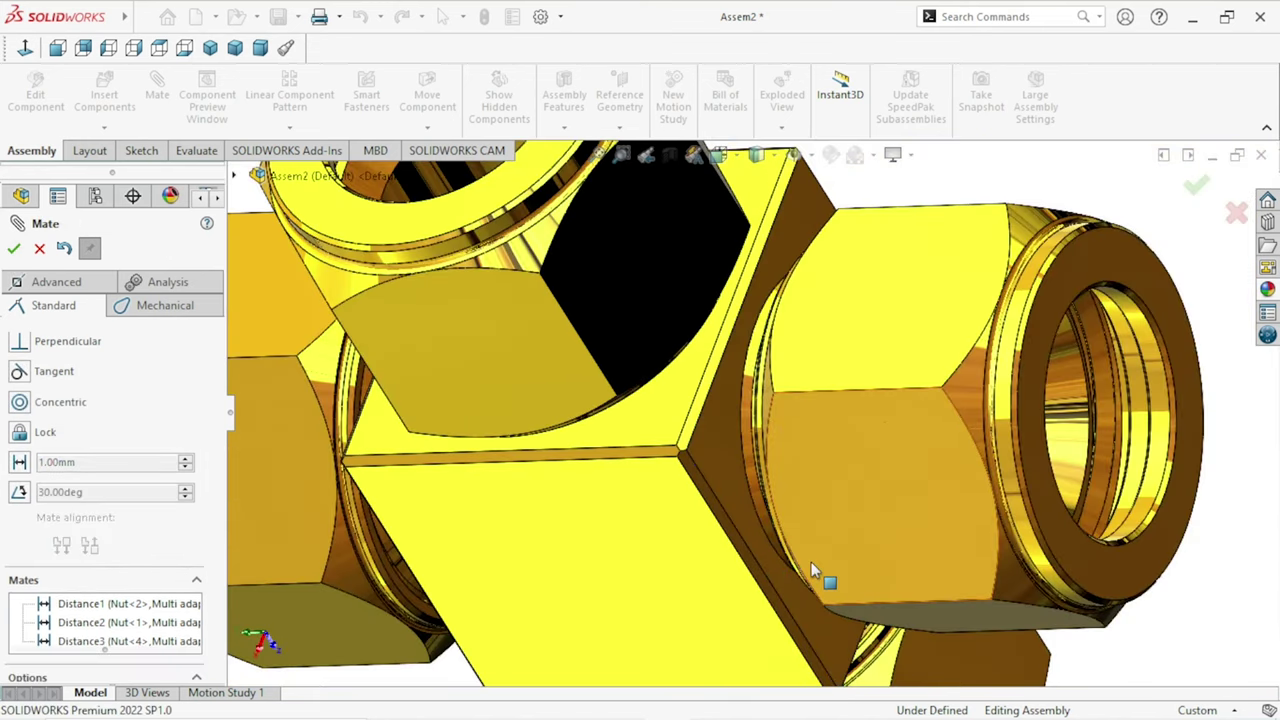
key("f")
mouse_move(820, 586)
middle_mouse_down()
mouse_move(843, 468)
mouse_move(816, 500)
middle_mouse_up()
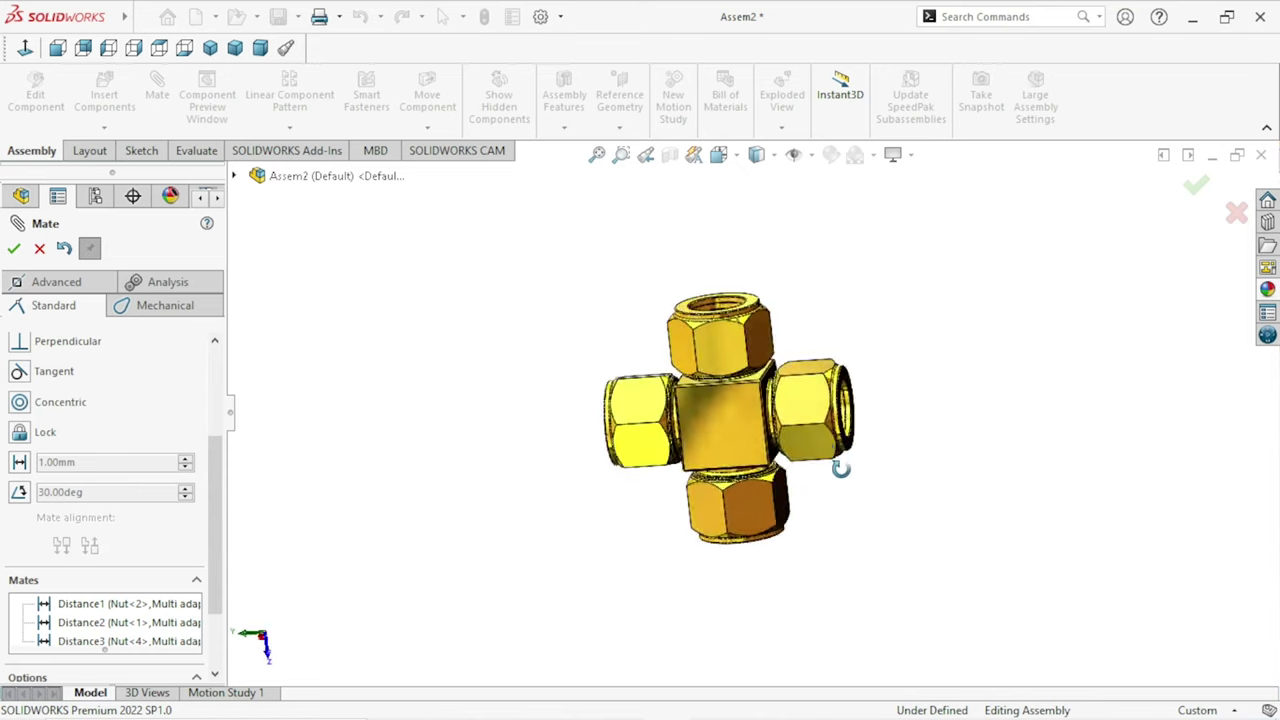
Step: Set an advanced Distance mate to 2 mm
scroll(790, 495, "down", 3)
scroll(775, 492, "down", 2)
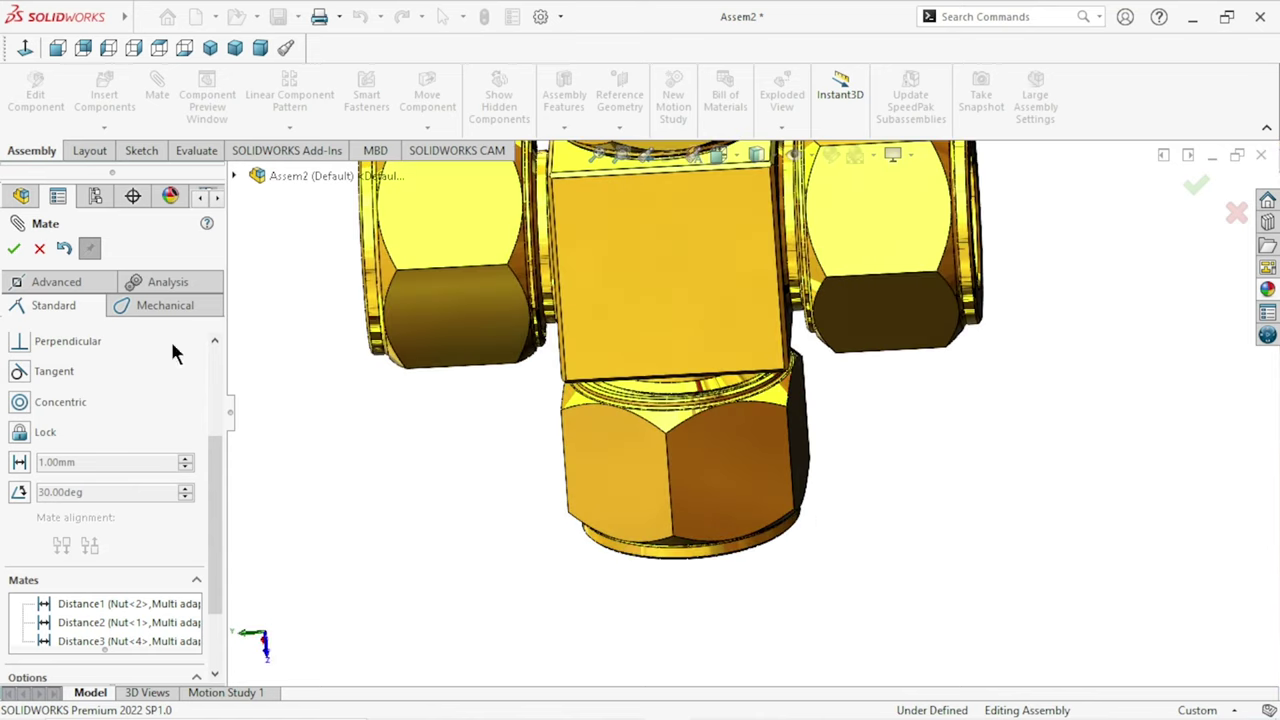
left_click(61, 284)
left_click(18, 427)
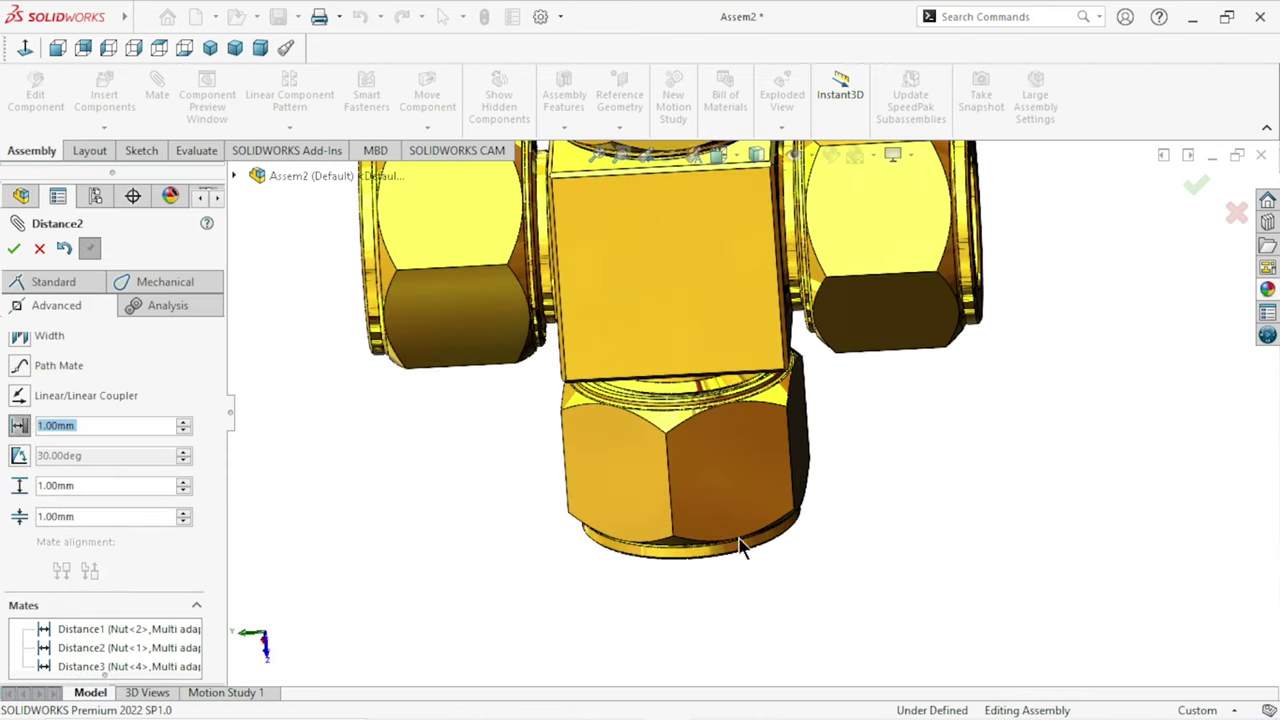
type("2")
key("Return")
scroll(624, 375, "down", 3)
scroll(818, 463, "down", 3)
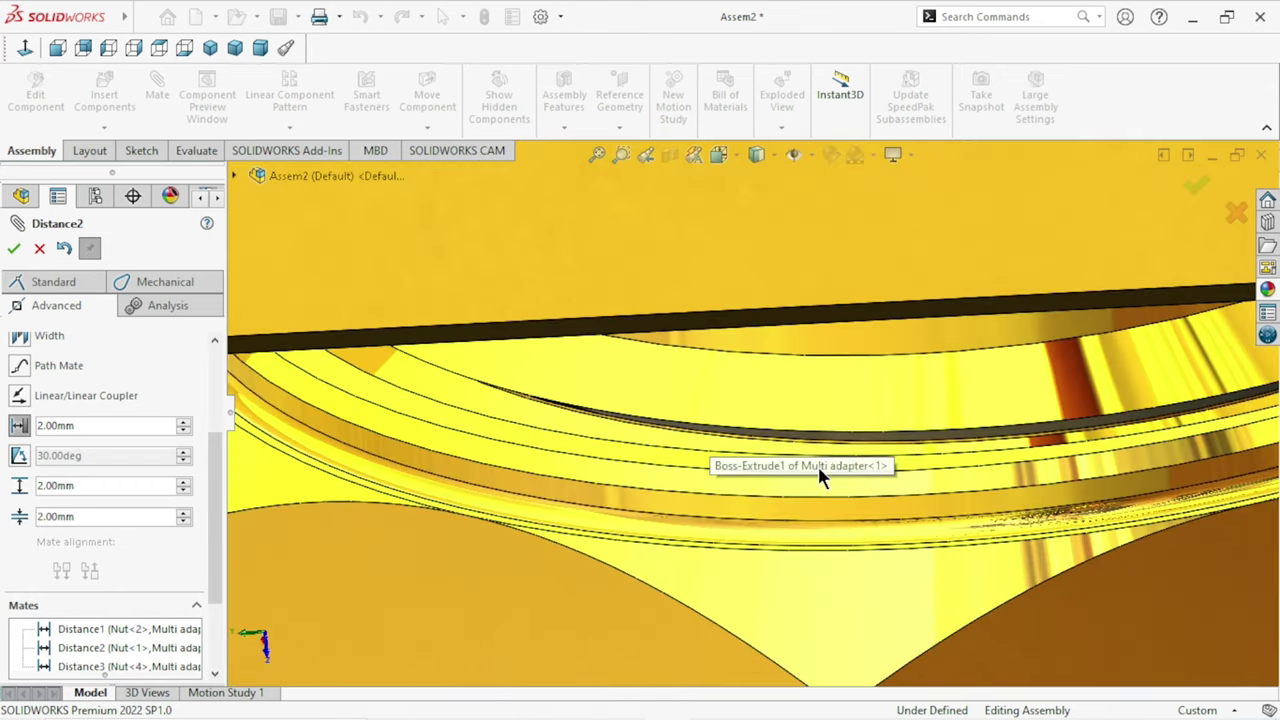
scroll(940, 495, "down", 2)
Step: Mate the last nut's collar edge to the adapter face at 2 mm and close Mate
left_click(942, 500)
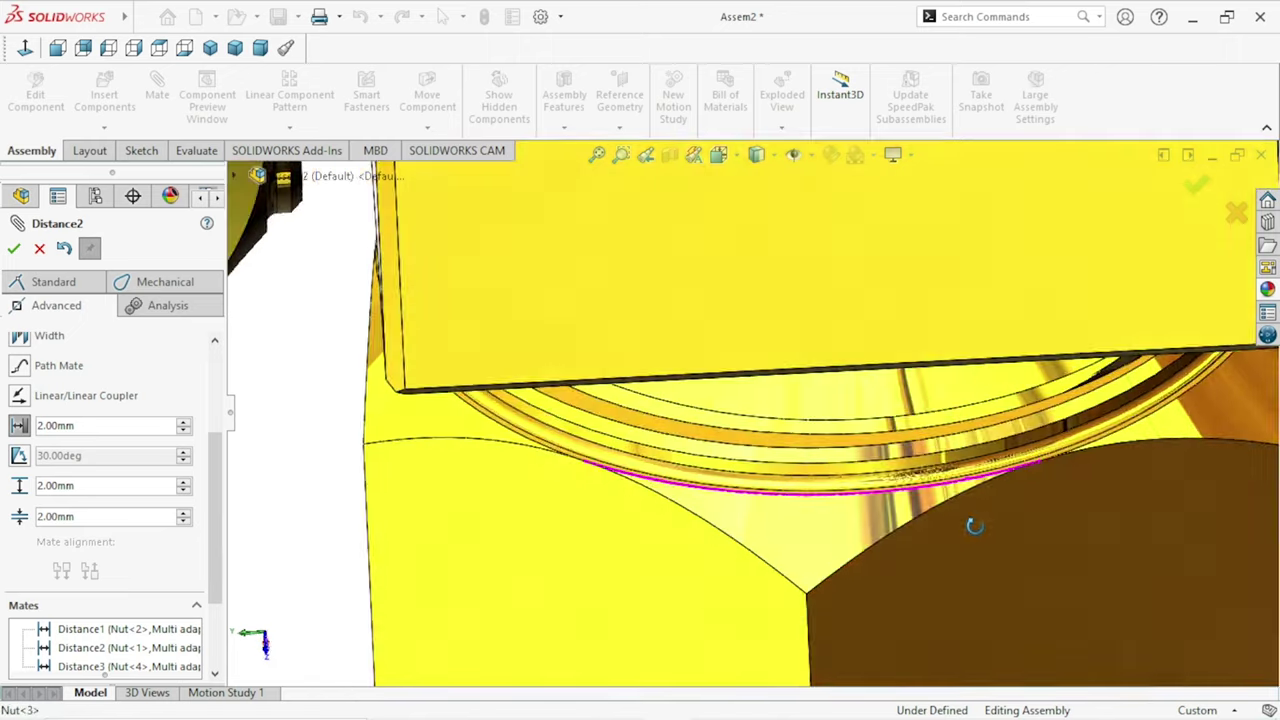
mouse_move(967, 532)
middle_mouse_down()
mouse_move(903, 451)
mouse_move(917, 483)
middle_mouse_up()
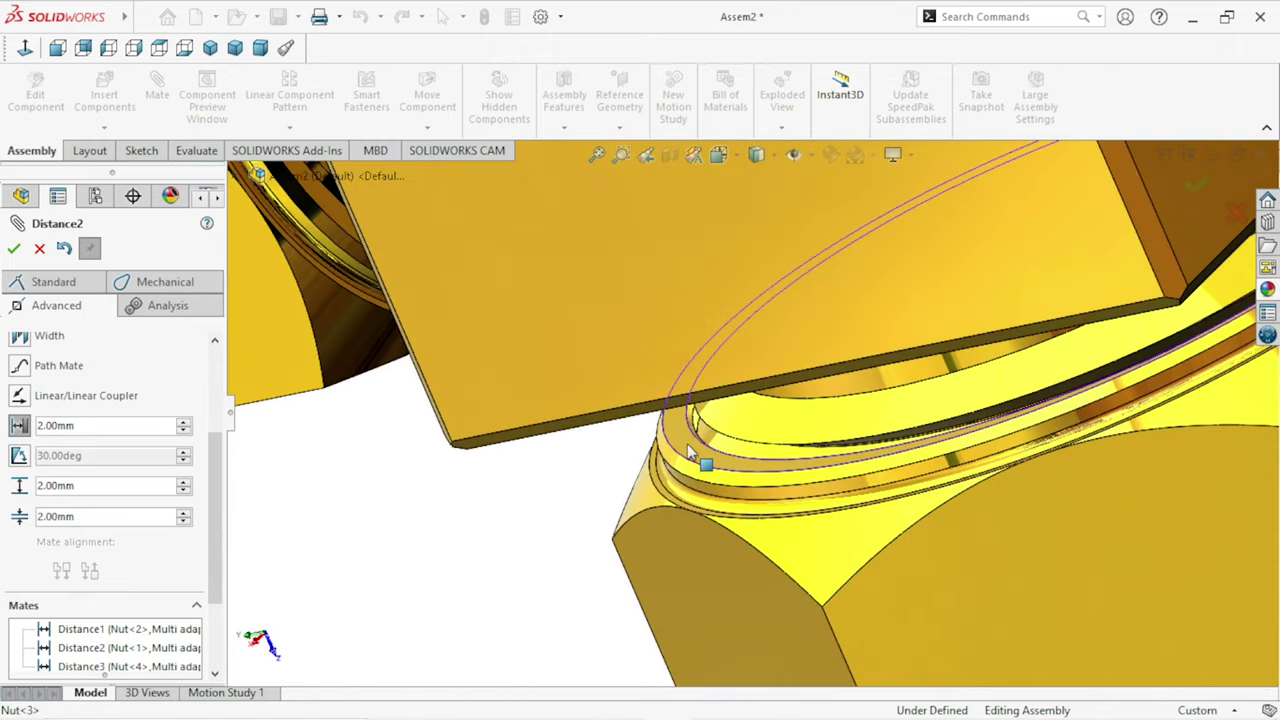
scroll(687, 443, "up", 3)
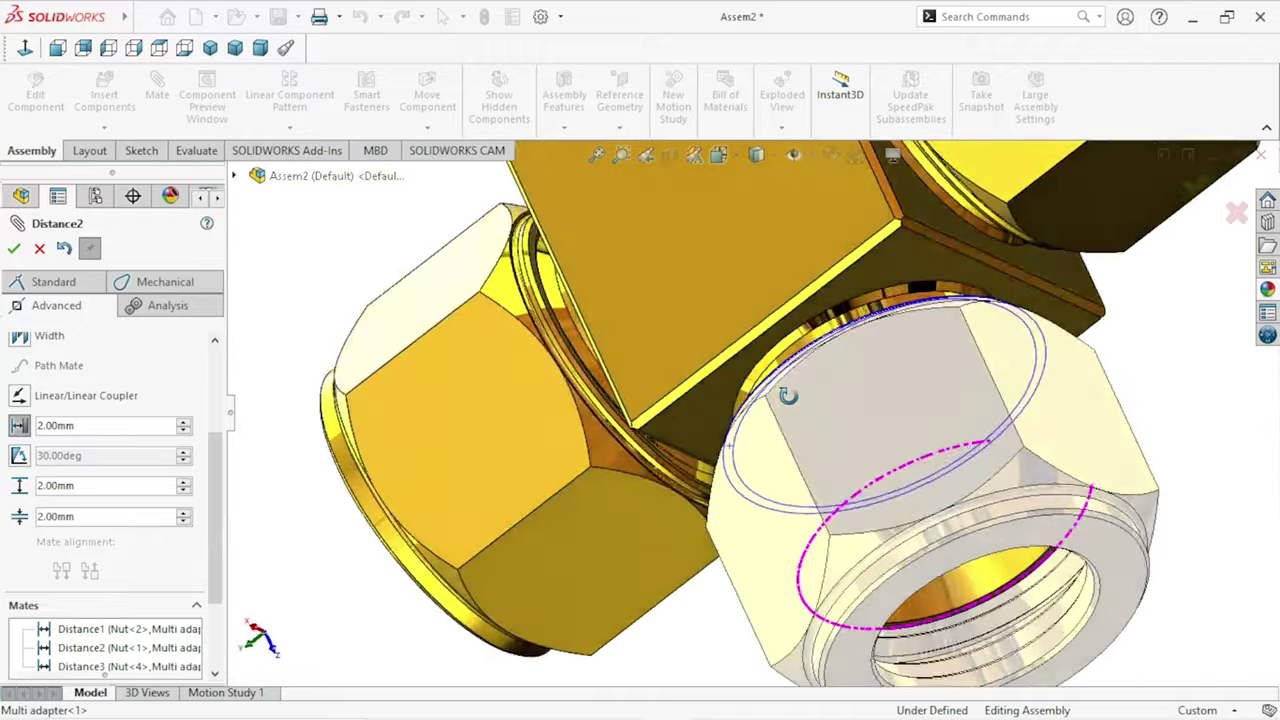
middle_click_drag(795, 548, 696, 425)
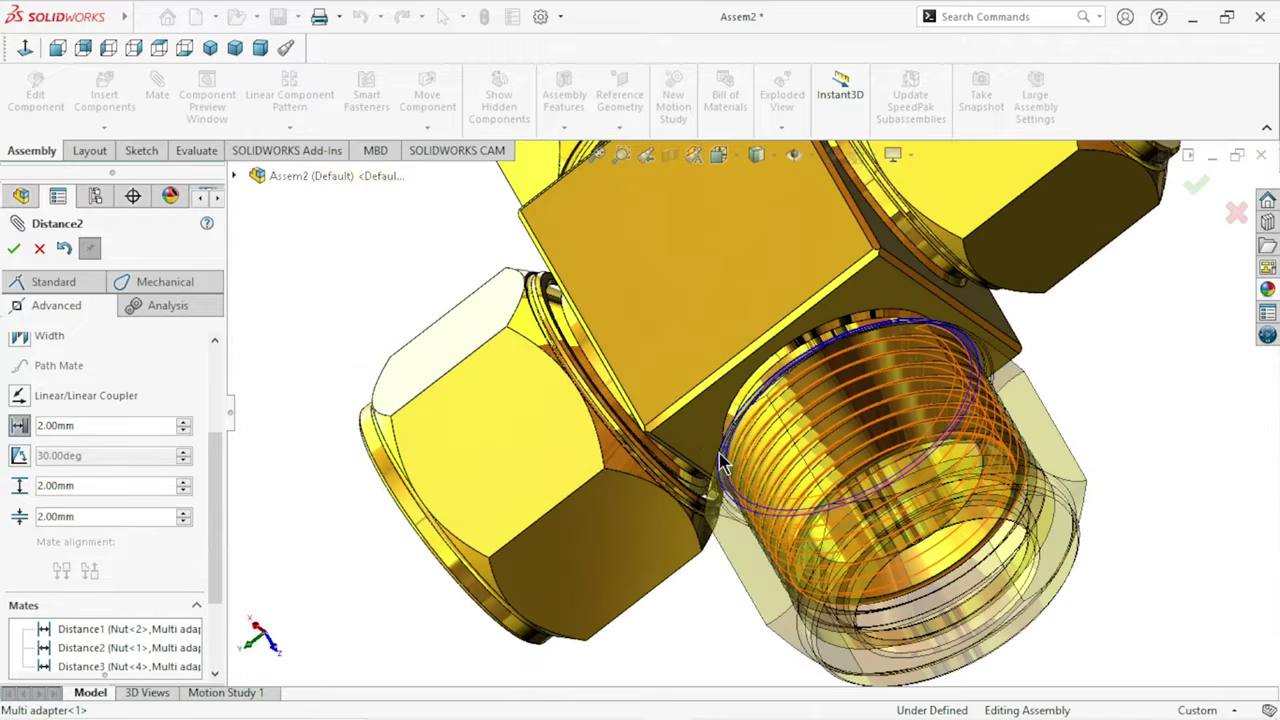
left_click(696, 425)
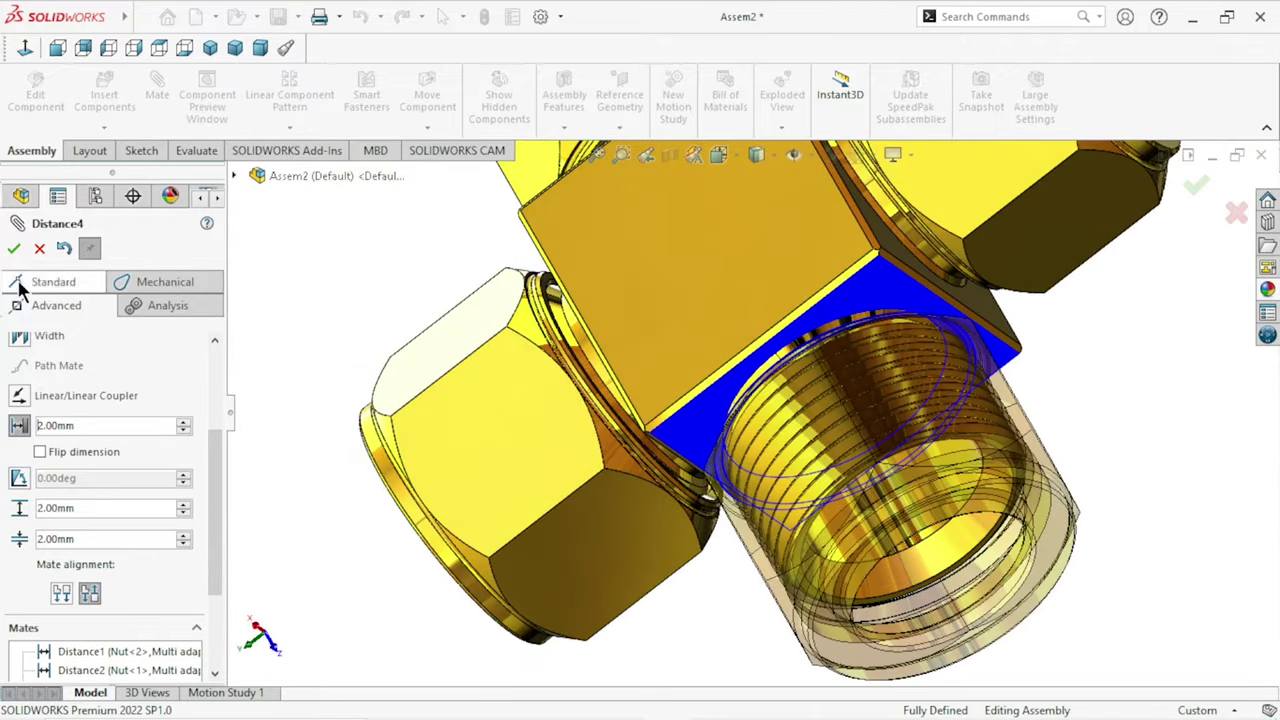
left_click(13, 248)
scroll(719, 601, "up", 5)
mouse_move(684, 571)
middle_mouse_down()
mouse_move(735, 462)
mouse_move(757, 531)
mouse_move(741, 620)
mouse_move(746, 608)
middle_mouse_up()
scroll(696, 362, "down", 3)
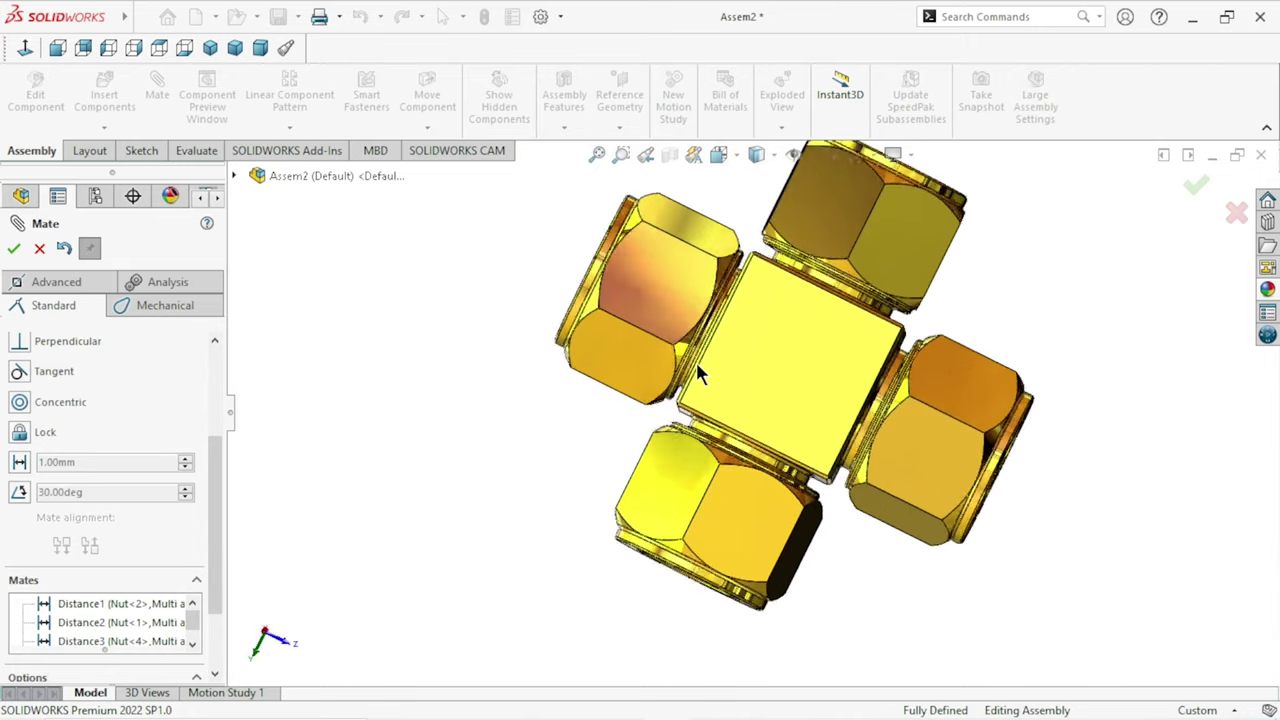
scroll(696, 362, "down", 2)
left_click(13, 248)
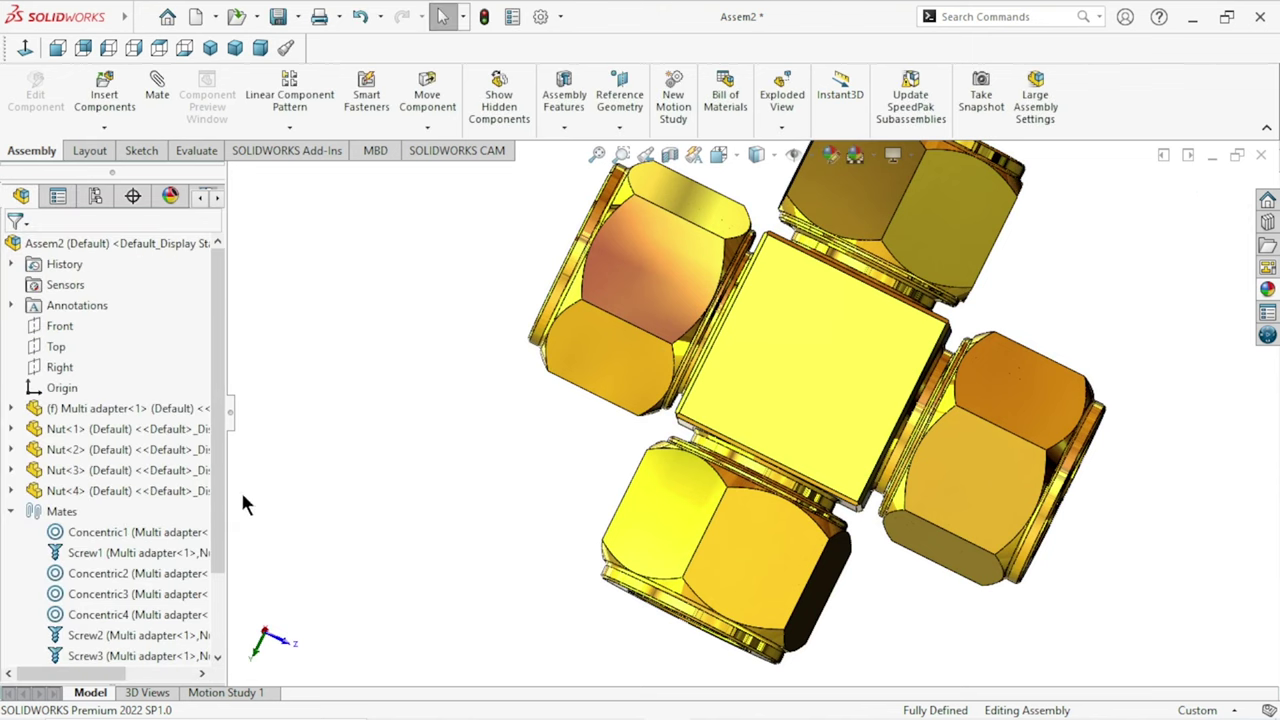
Step: Edit the Distance2 mate value from 1.00 mm to 2 mm
scroll(216, 480, "down", 2)
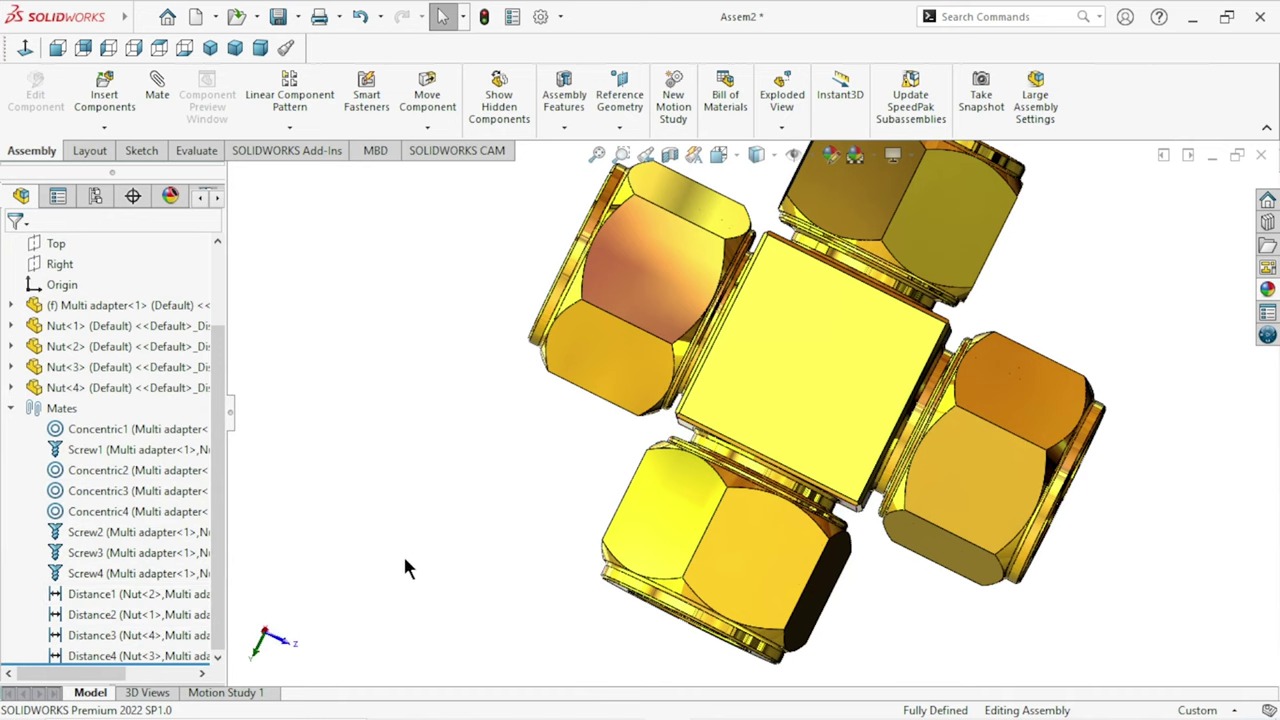
left_click(86, 612)
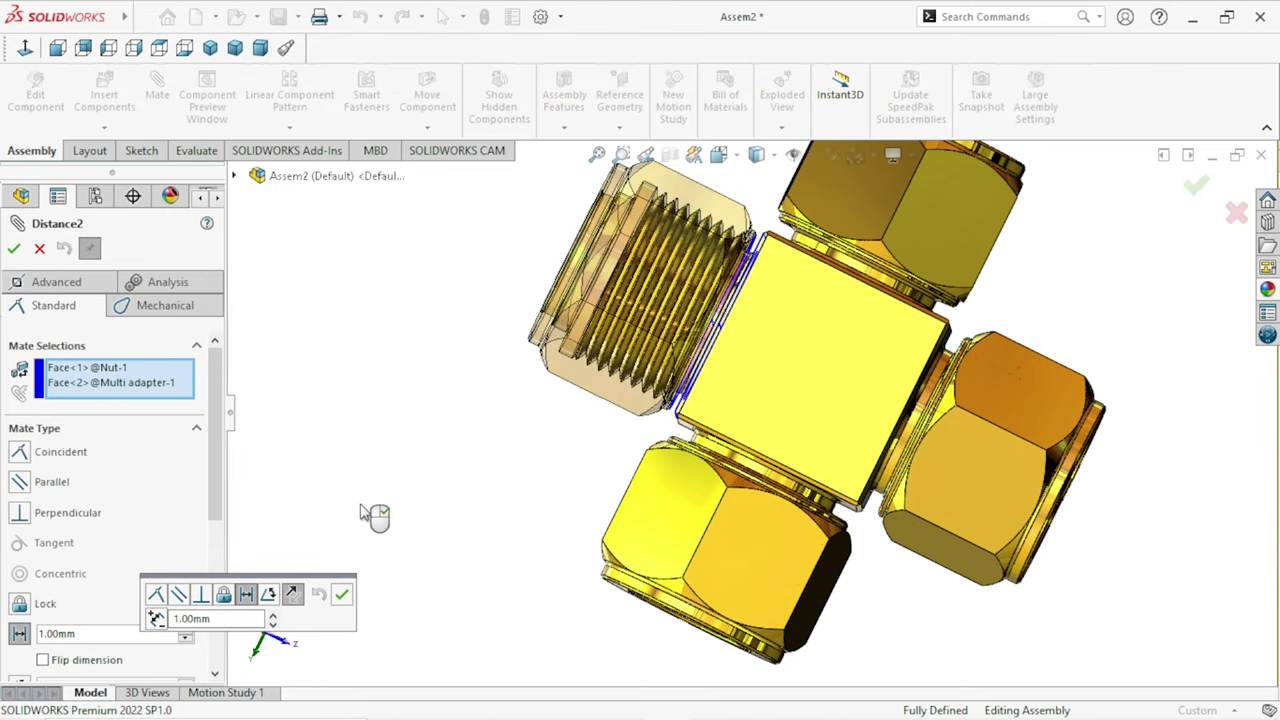
left_click_drag(219, 618, 150, 614)
type("2")
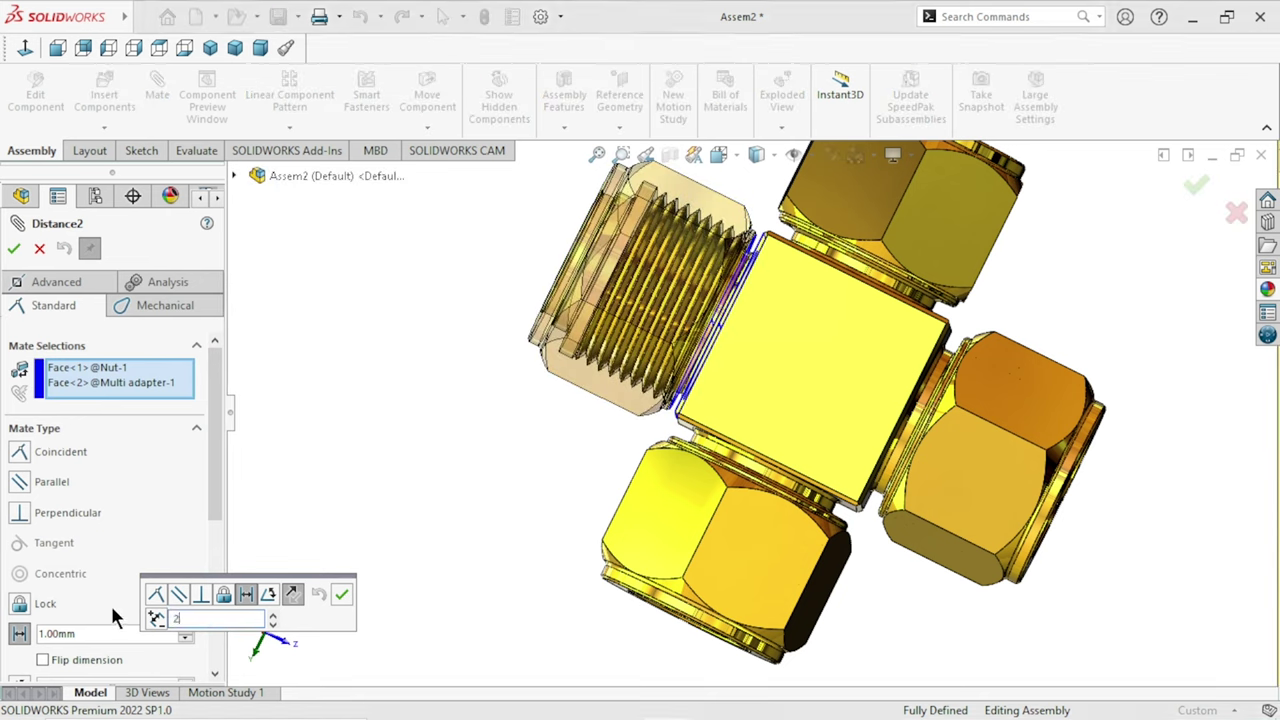
left_click(339, 597)
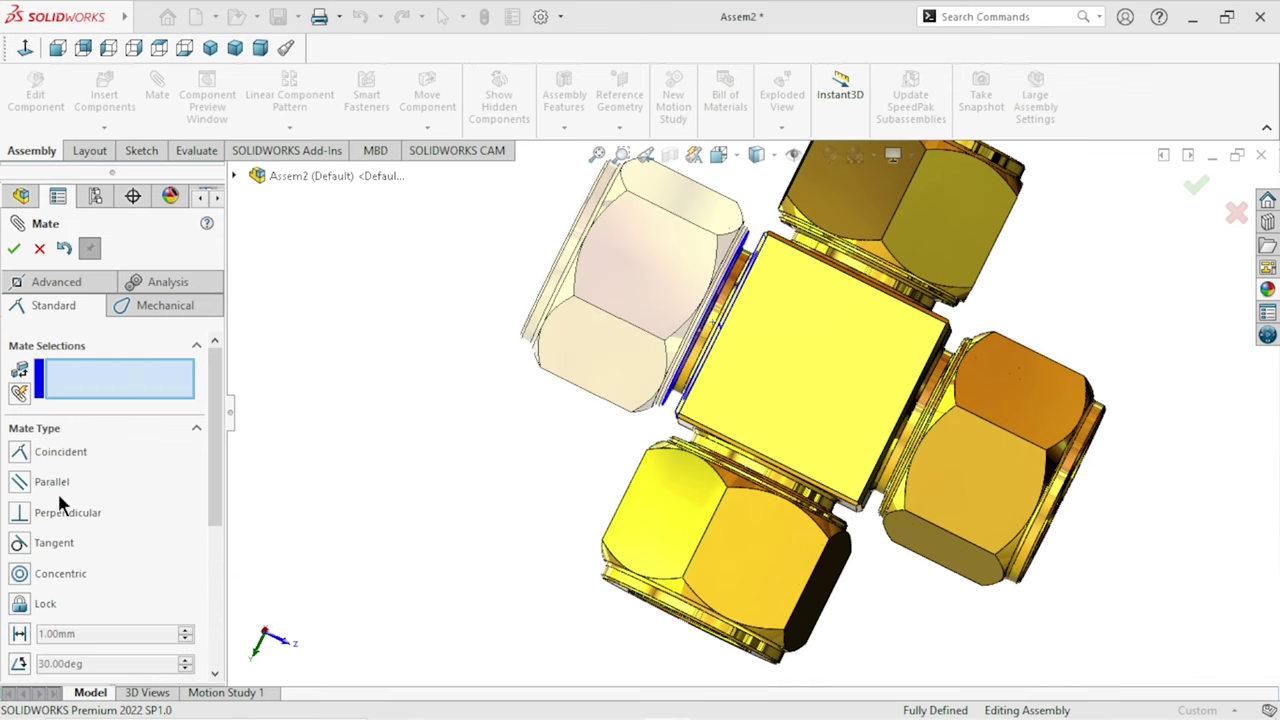
left_click(13, 249)
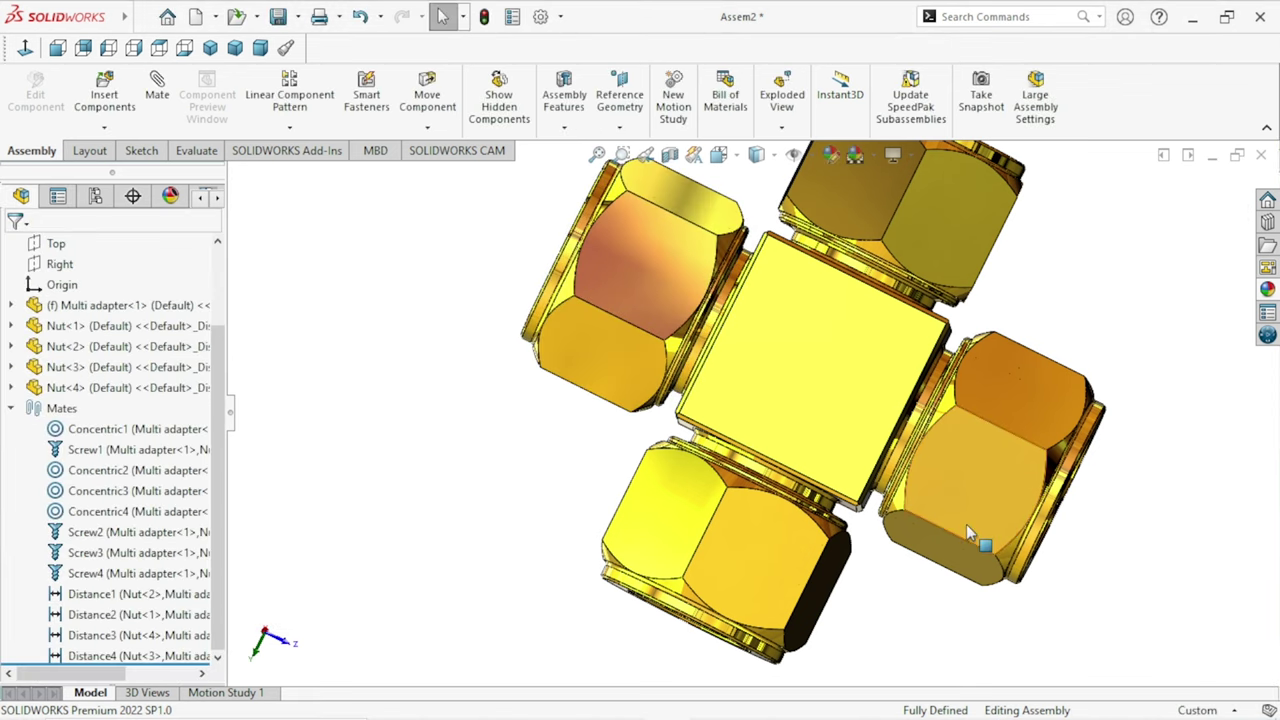
Step: Orient the view square-on to the adapter's front face and zoom to fit the assembly
left_click(25, 48)
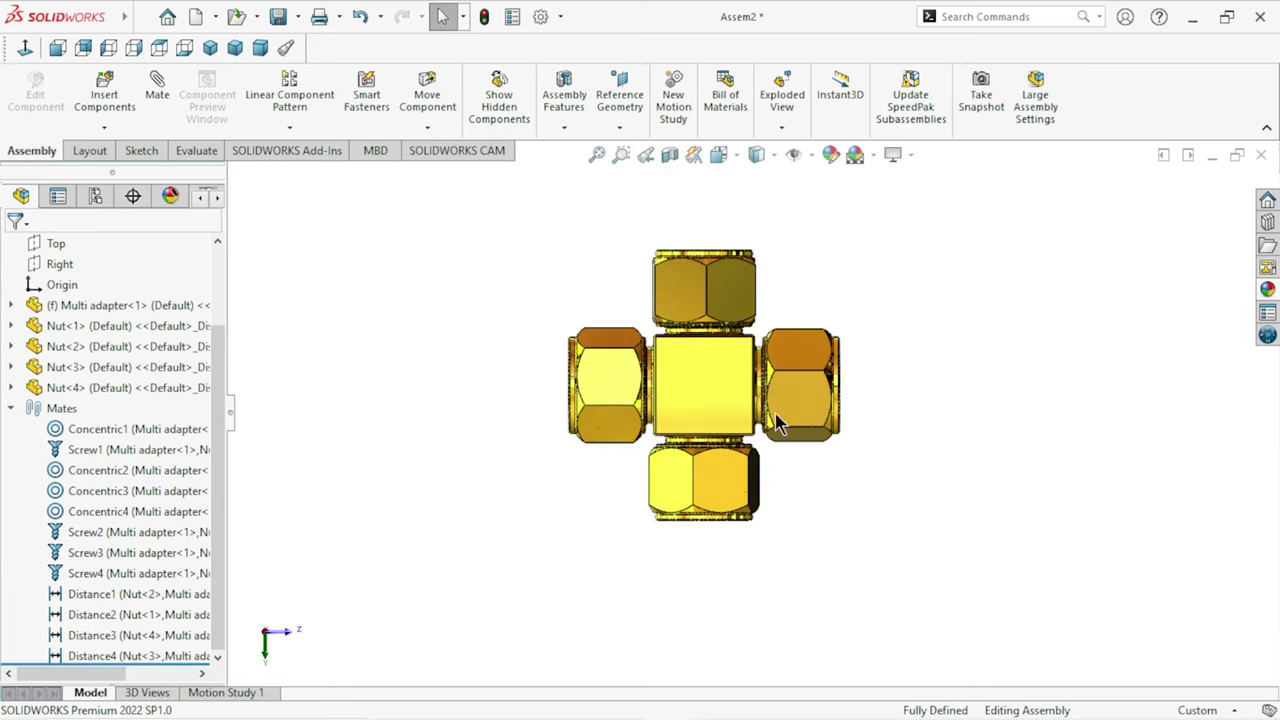
left_click(213, 52)
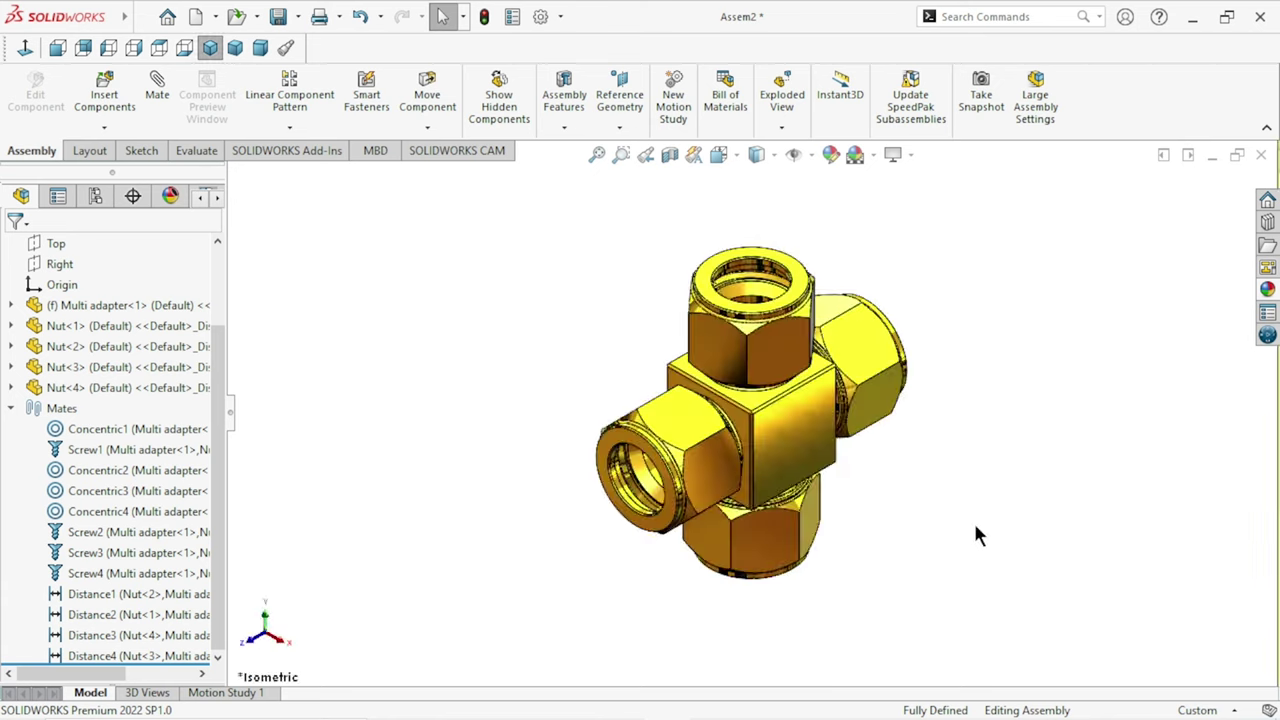
mouse_move(988, 530)
middle_mouse_down()
mouse_move(958, 500)
mouse_move(897, 493)
middle_mouse_up()
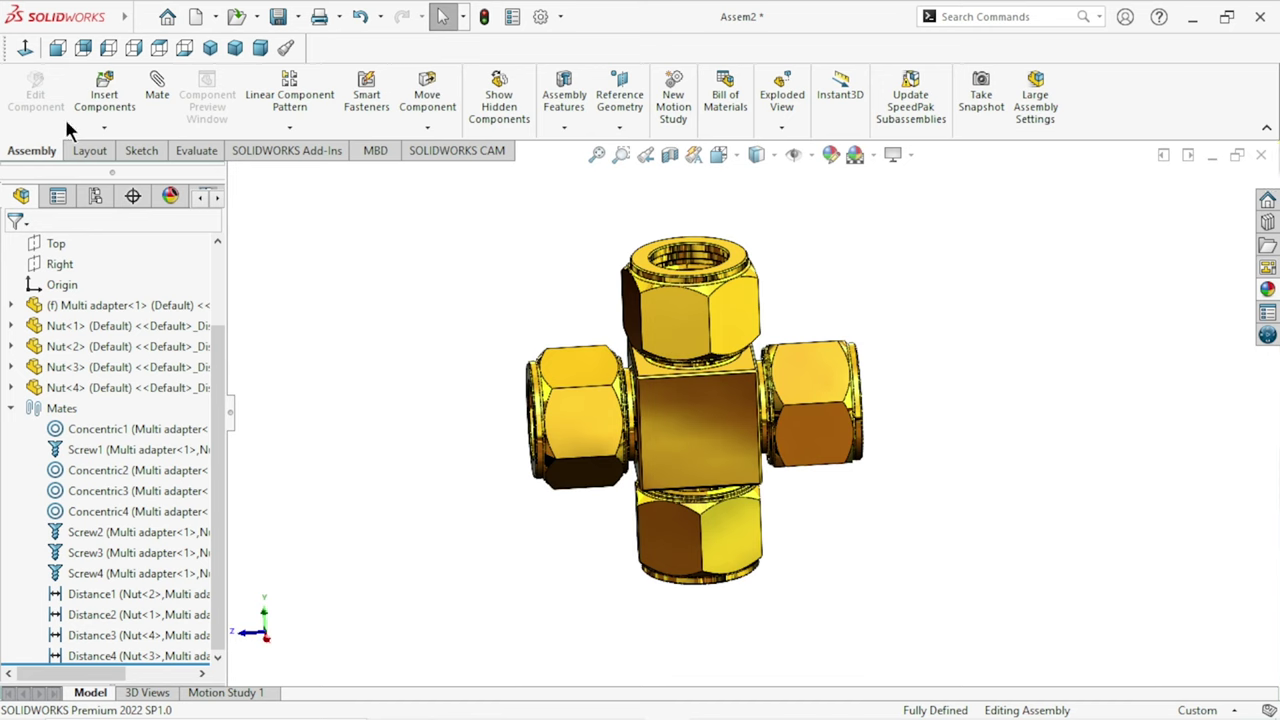
left_click(715, 443)
key("ctrl+8")
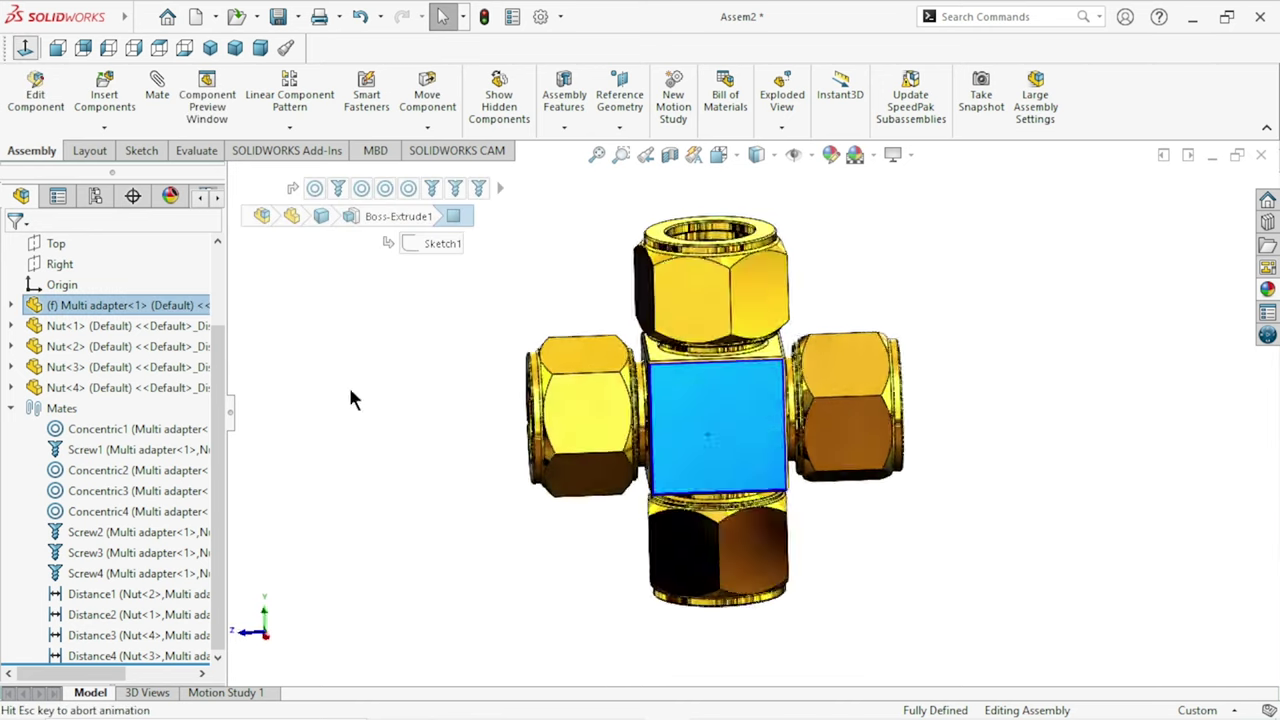
key("ctrl+1")
left_click(1104, 430)
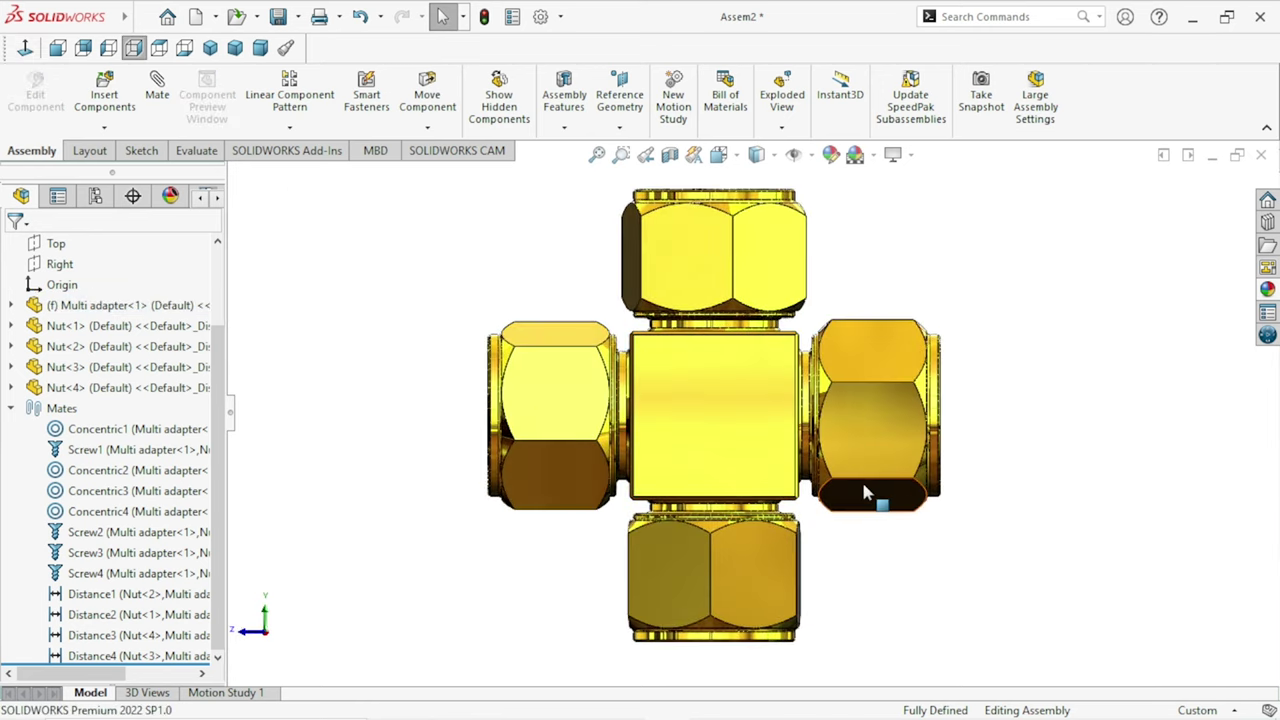
scroll(794, 405, "down", 2)
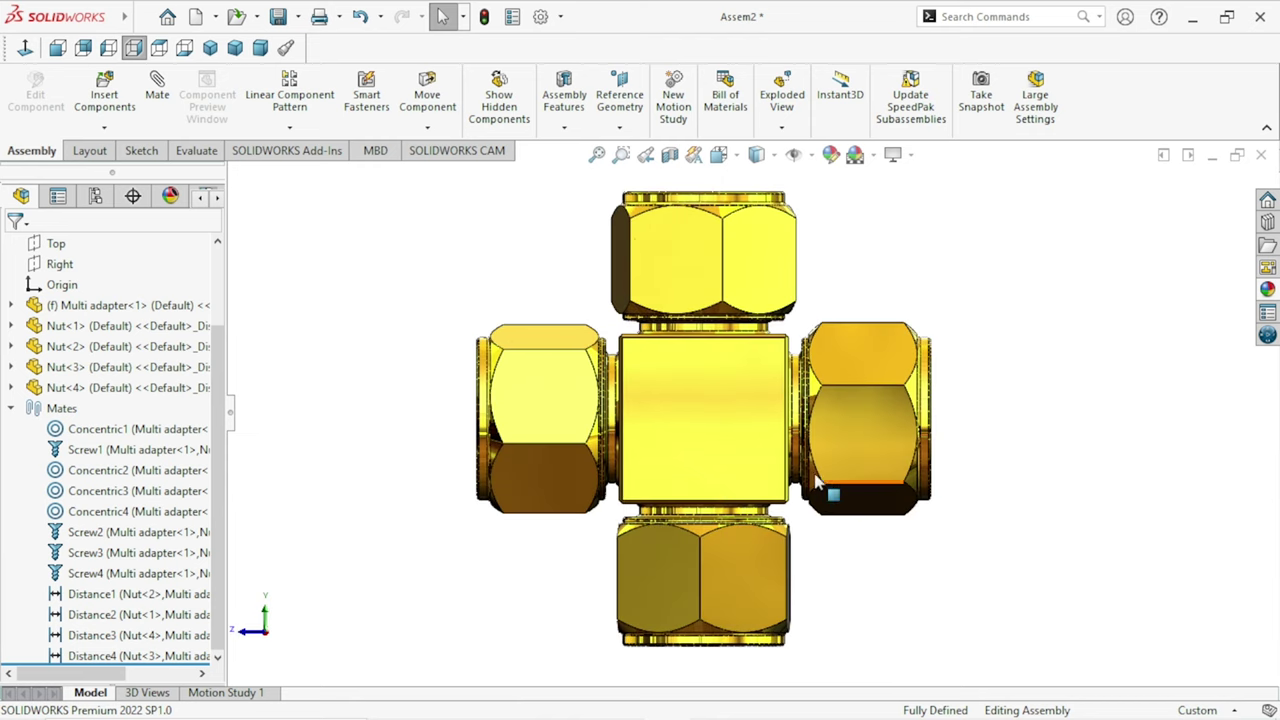
scroll(800, 468, "up", 3)
scroll(771, 427, "down", 2)
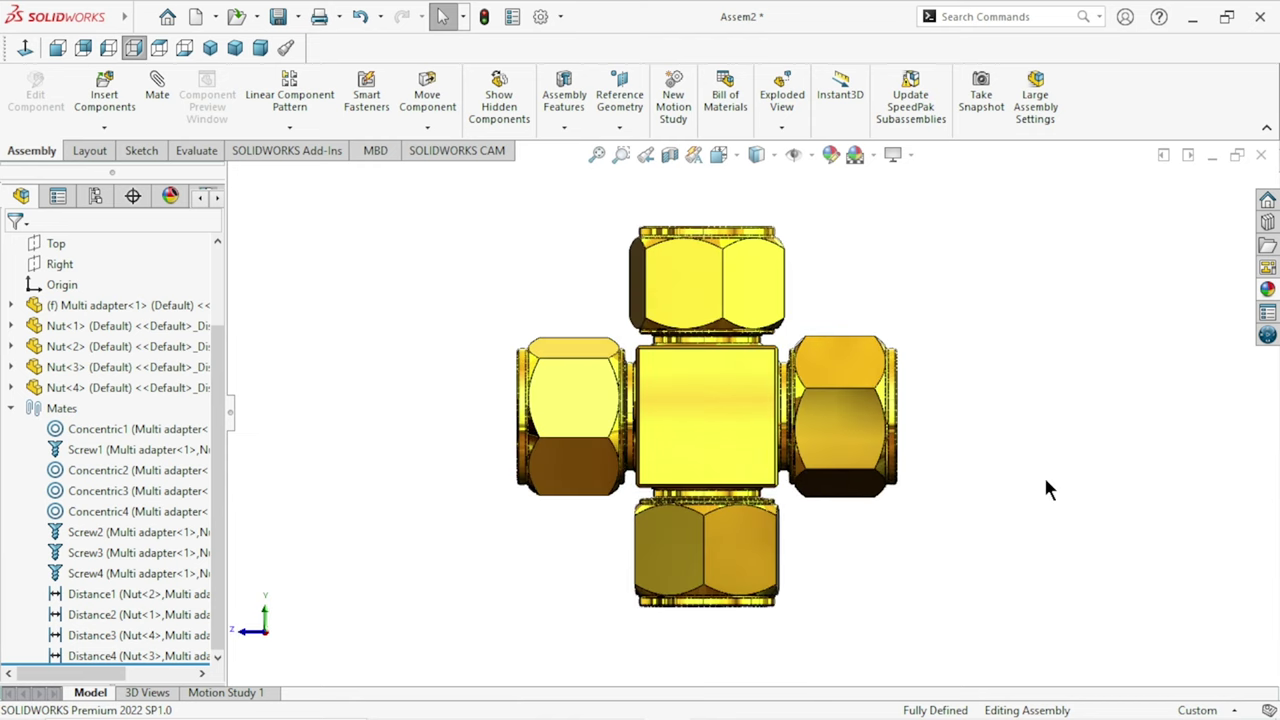
left_click(255, 693)
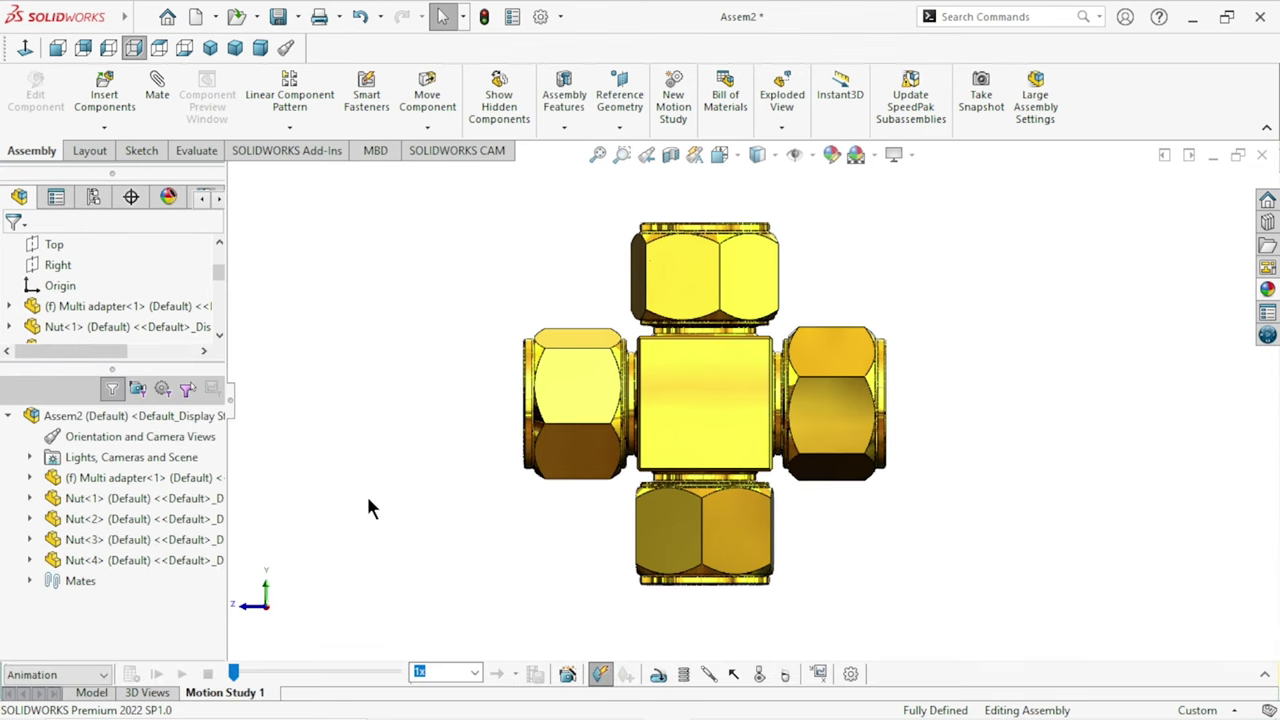
Step: Suppress the Distance1 through Distance4 mates in Motion Study 1 and enlarge the timeline
left_click(29, 583)
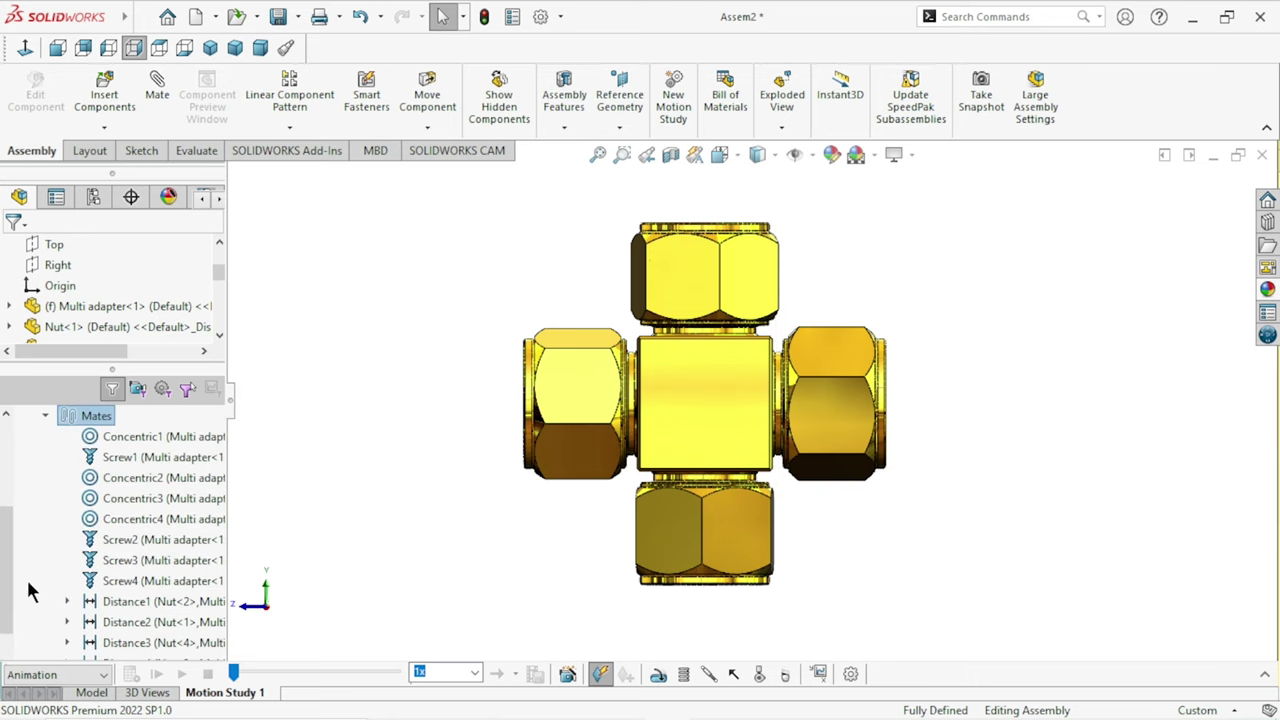
left_click(122, 601)
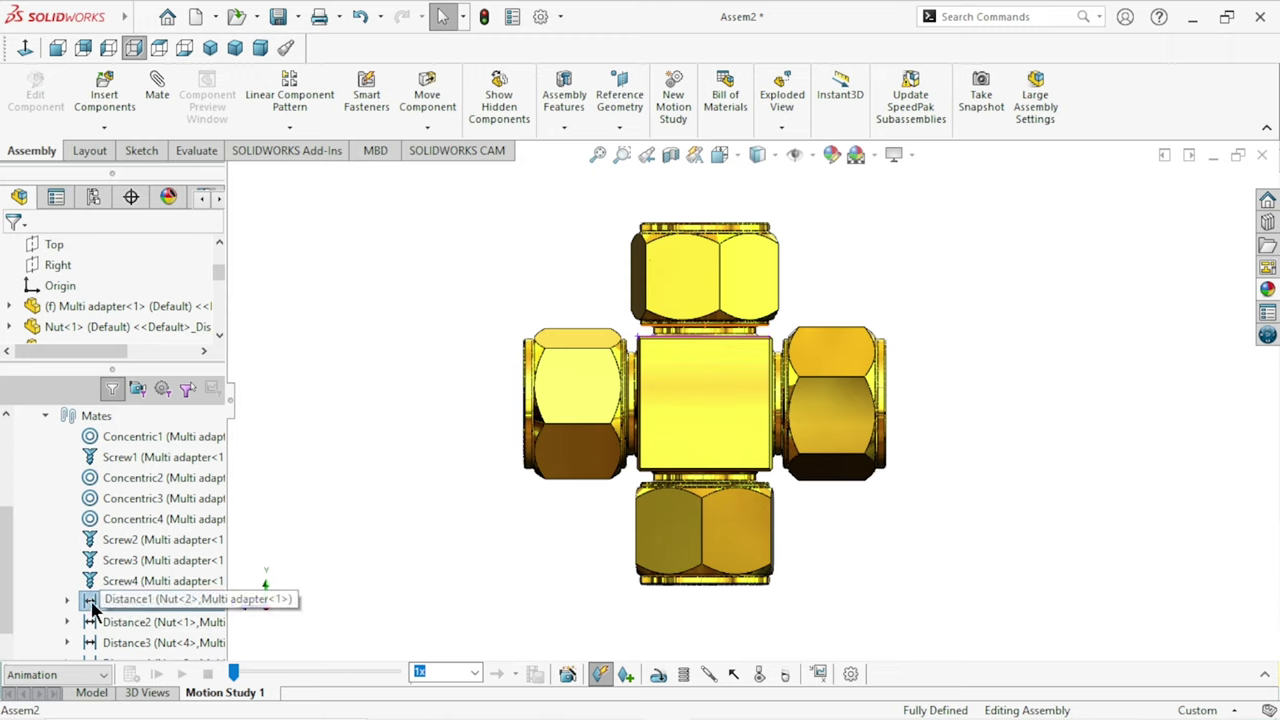
right_click(88, 609)
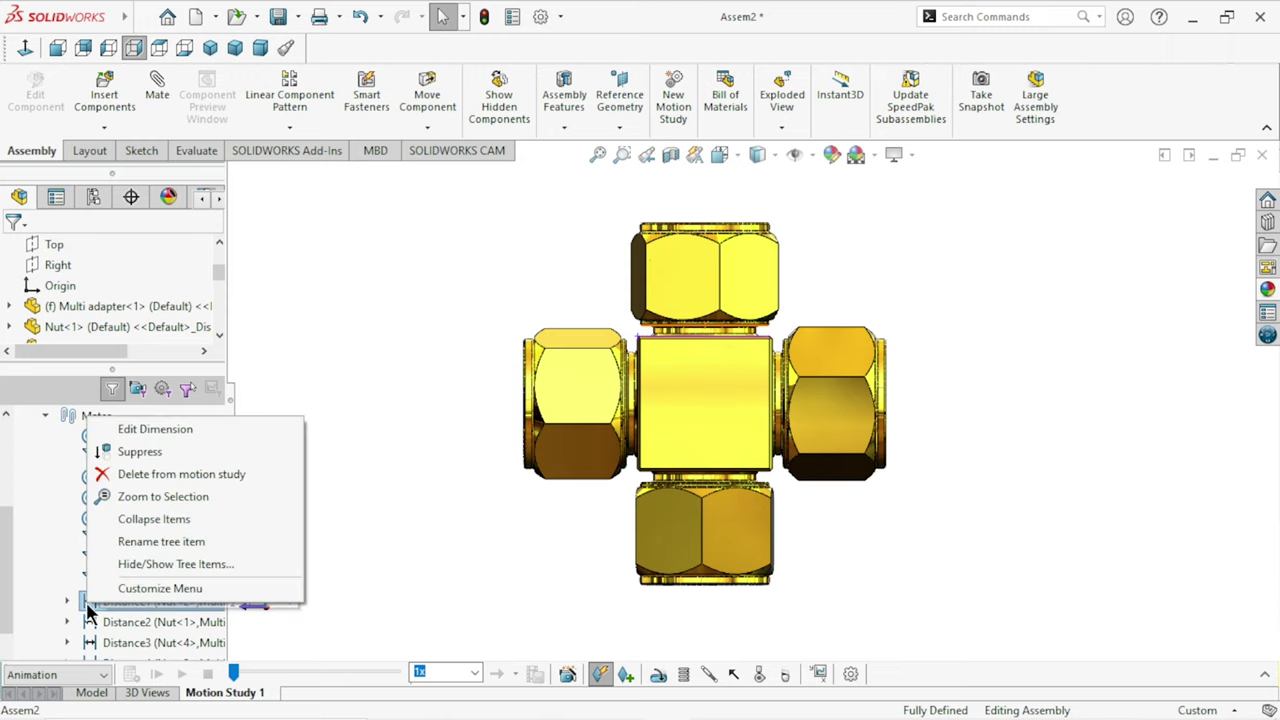
left_click(147, 455)
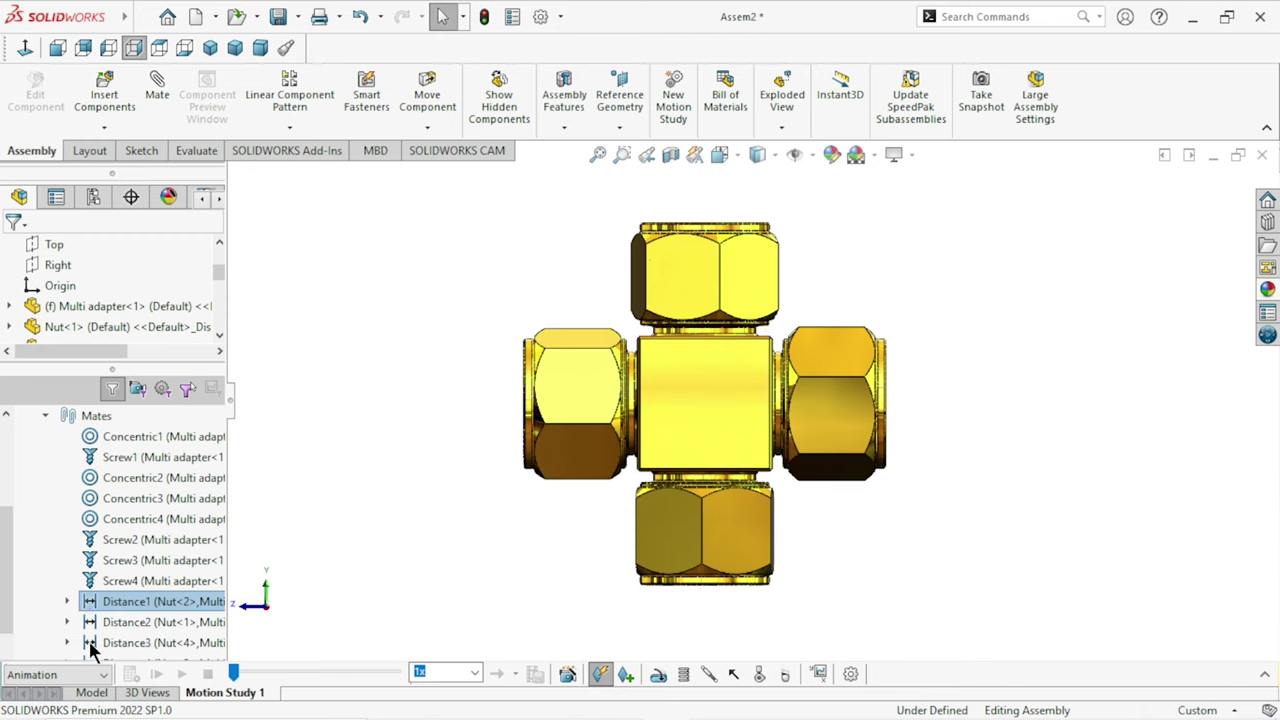
right_click(114, 619)
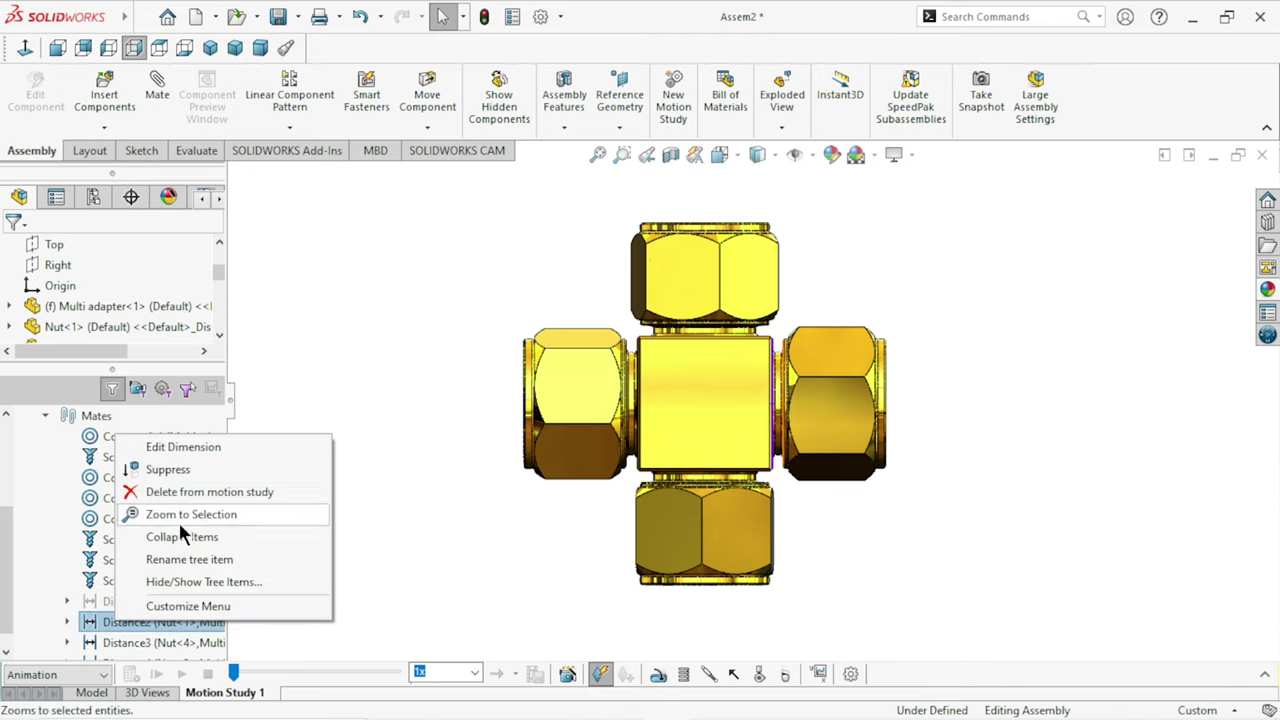
left_click(162, 470)
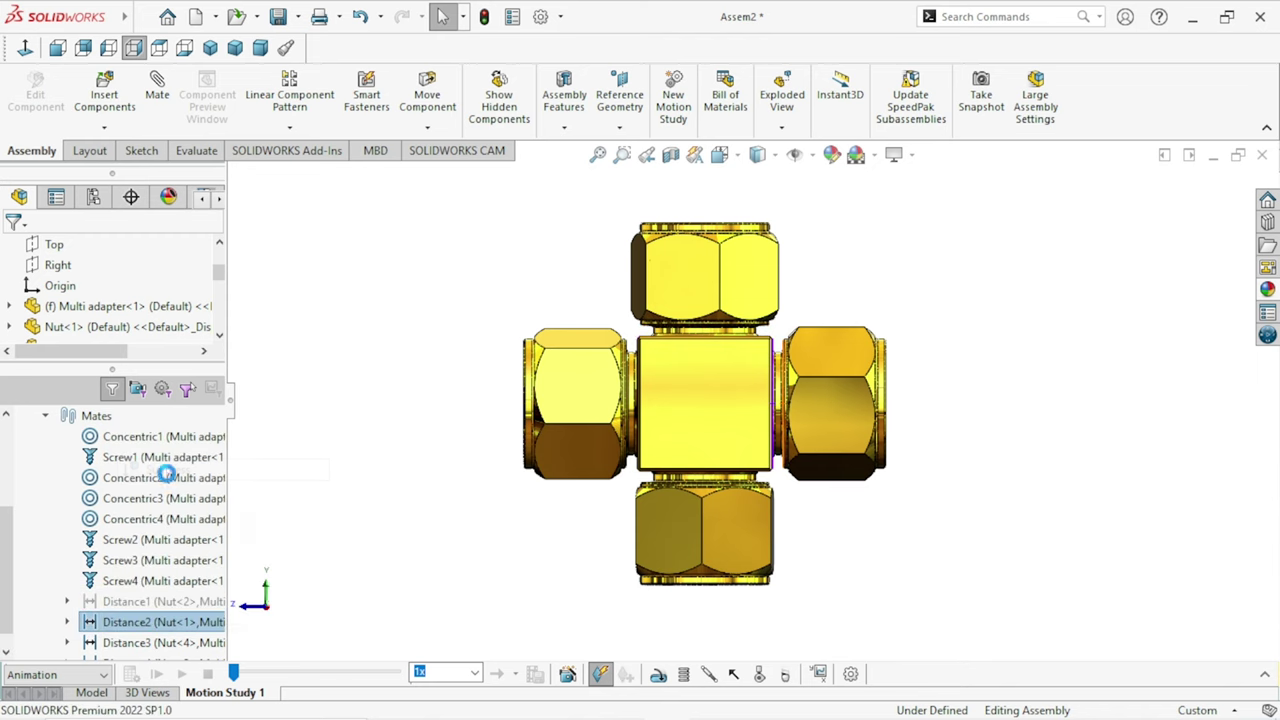
right_click(109, 638)
left_click(160, 490)
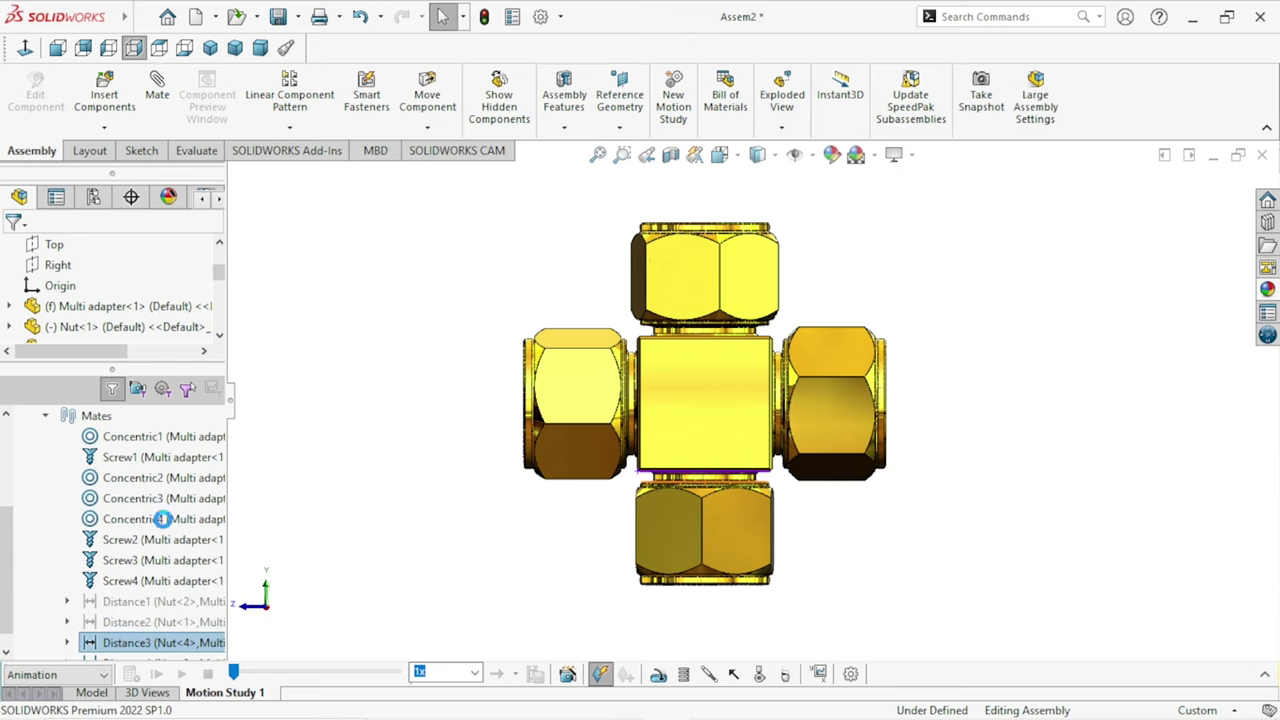
scroll(122, 627, "down", 1)
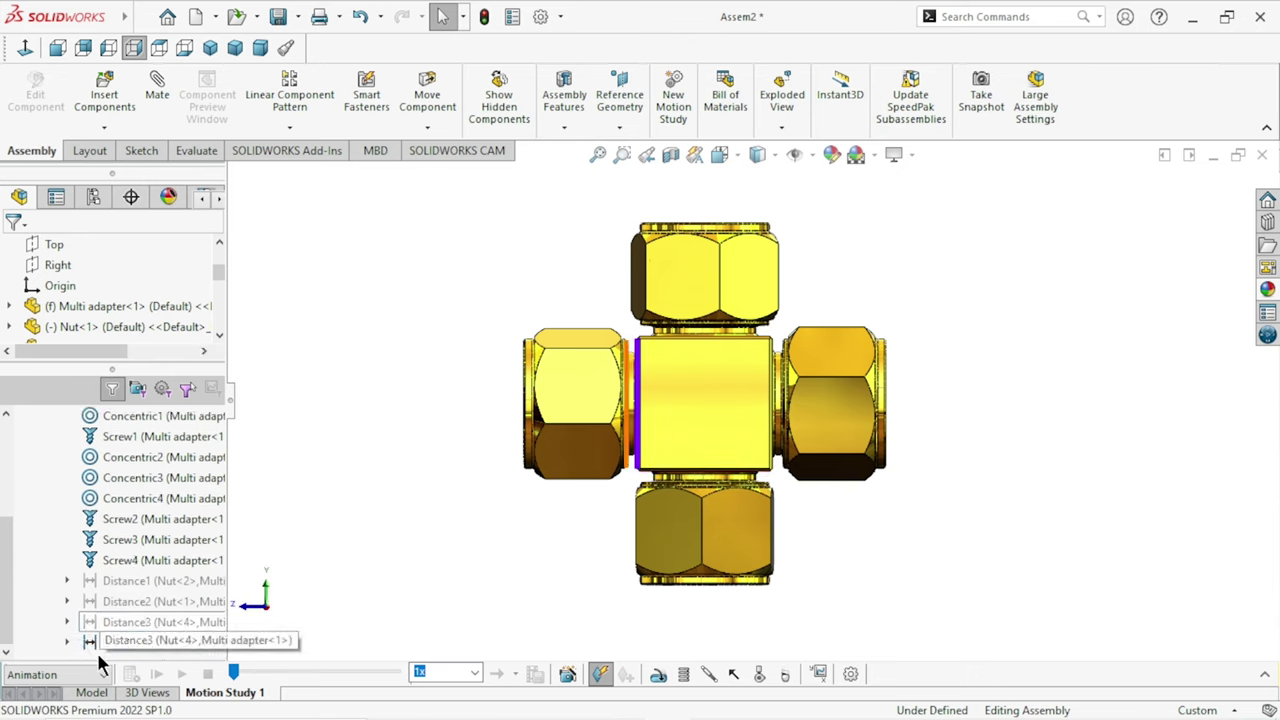
right_click(85, 641)
left_click(134, 490)
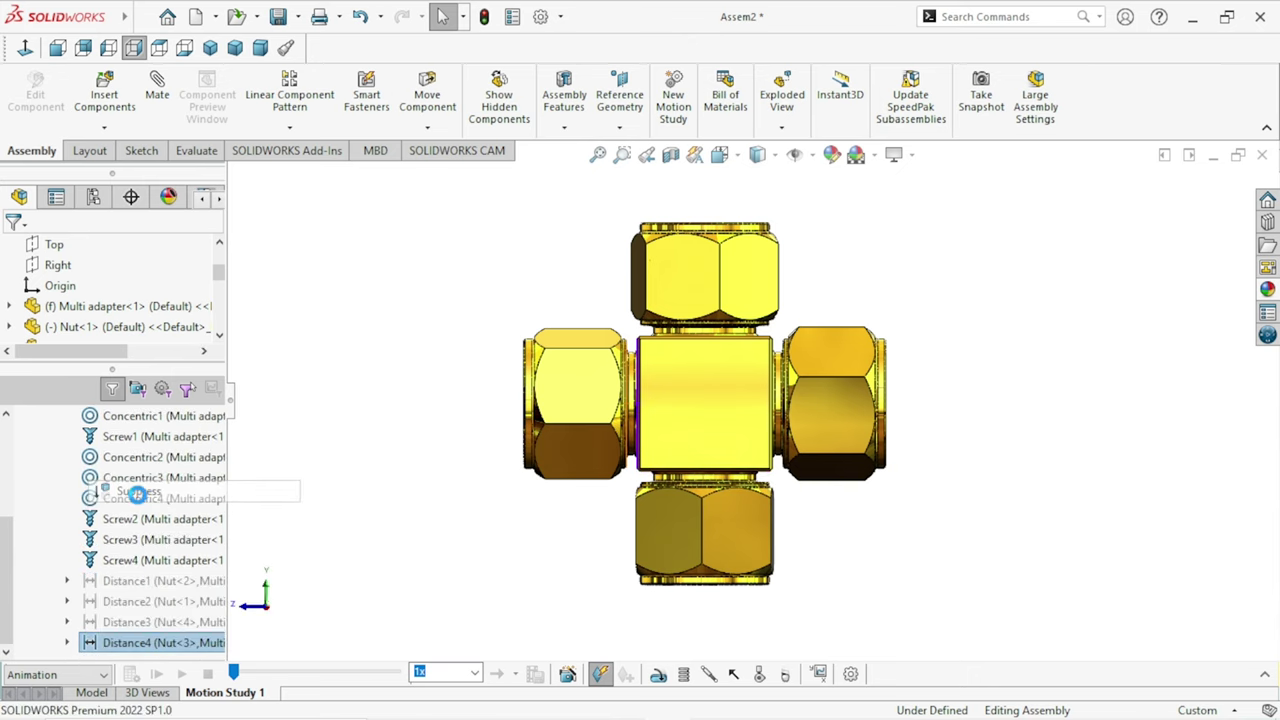
left_click(1263, 676)
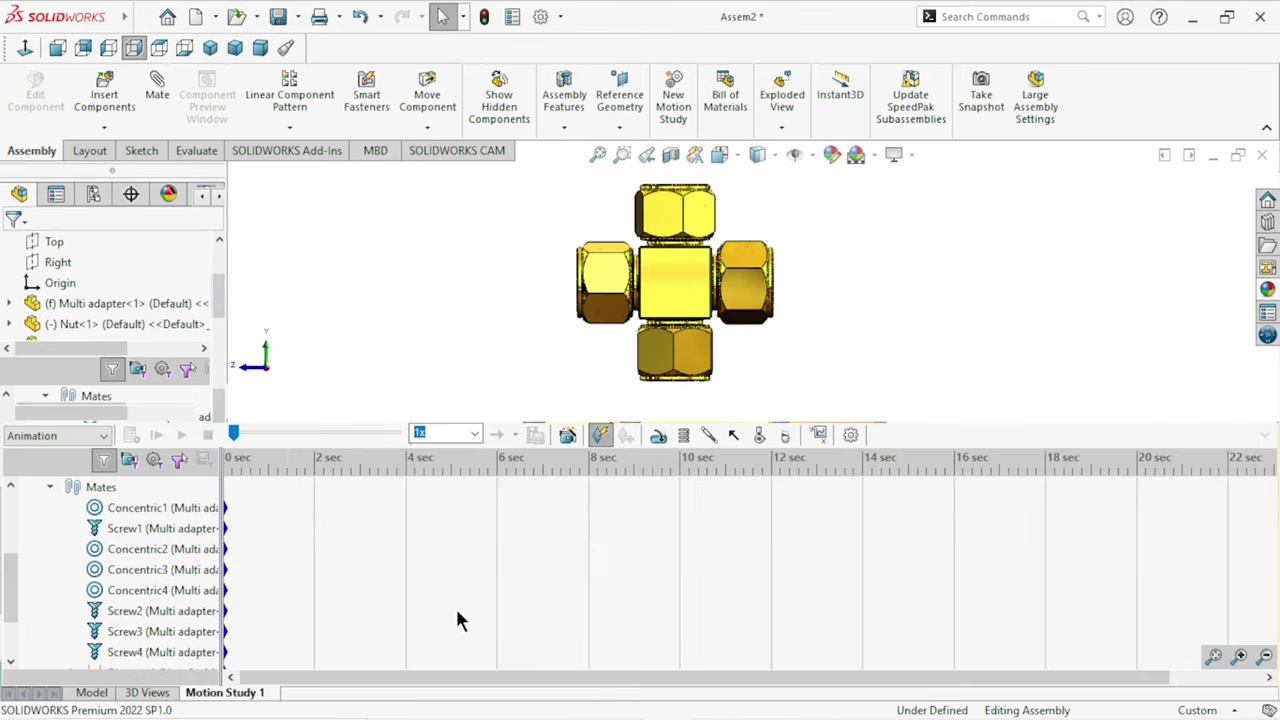
Step: Add a 75 RPM constant-speed rotary motor on the first nut's ring face
left_click(659, 441)
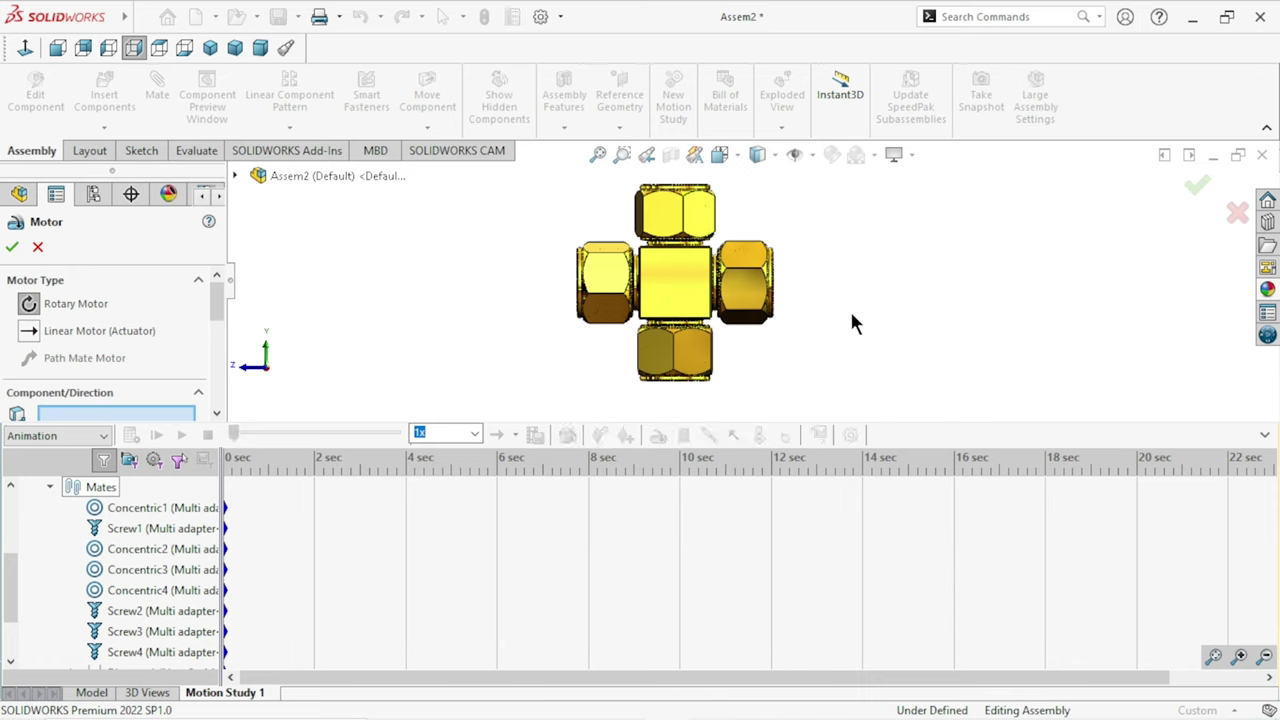
middle_click_drag(866, 331, 755, 312)
scroll(755, 312, "down", 3)
scroll(722, 290, "down", 5)
left_click(705, 270)
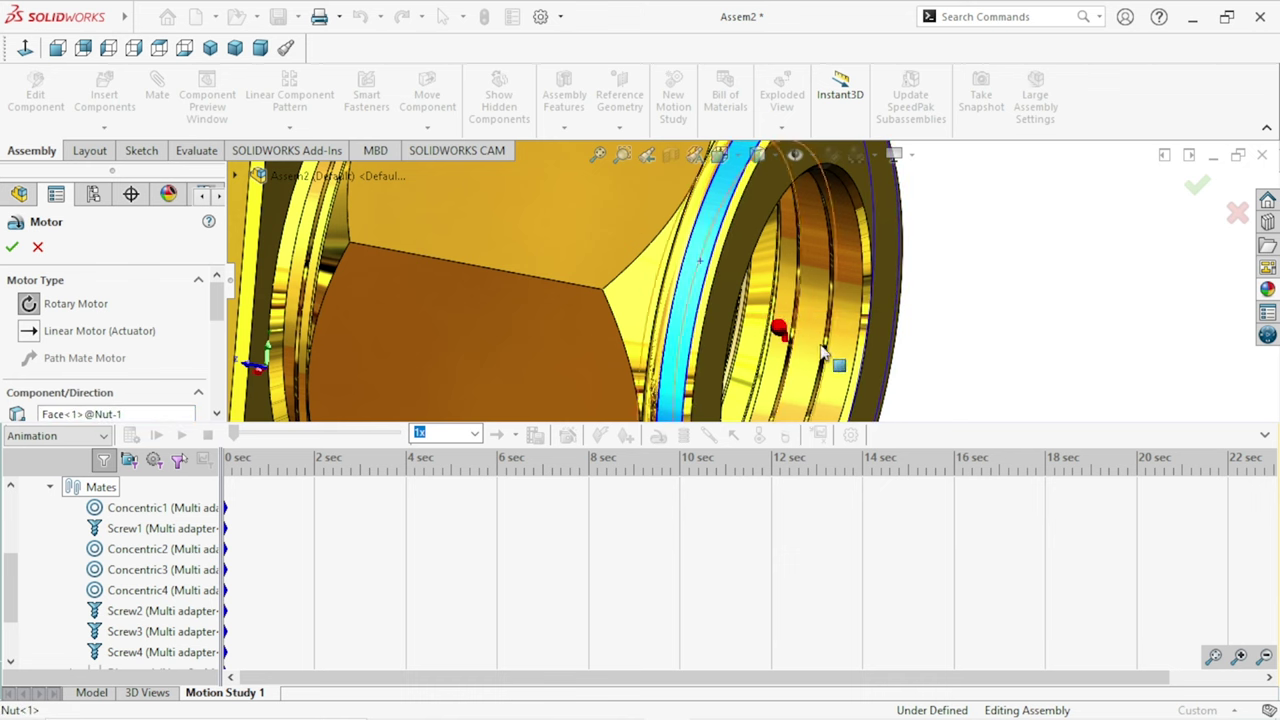
scroll(822, 350, "up", 2)
scroll(822, 350, "up", 2)
mouse_move(920, 314)
middle_mouse_down()
mouse_move(888, 289)
mouse_move(942, 280)
middle_mouse_up()
scroll(843, 314, "up", 3)
left_click_drag(217, 310, 211, 359)
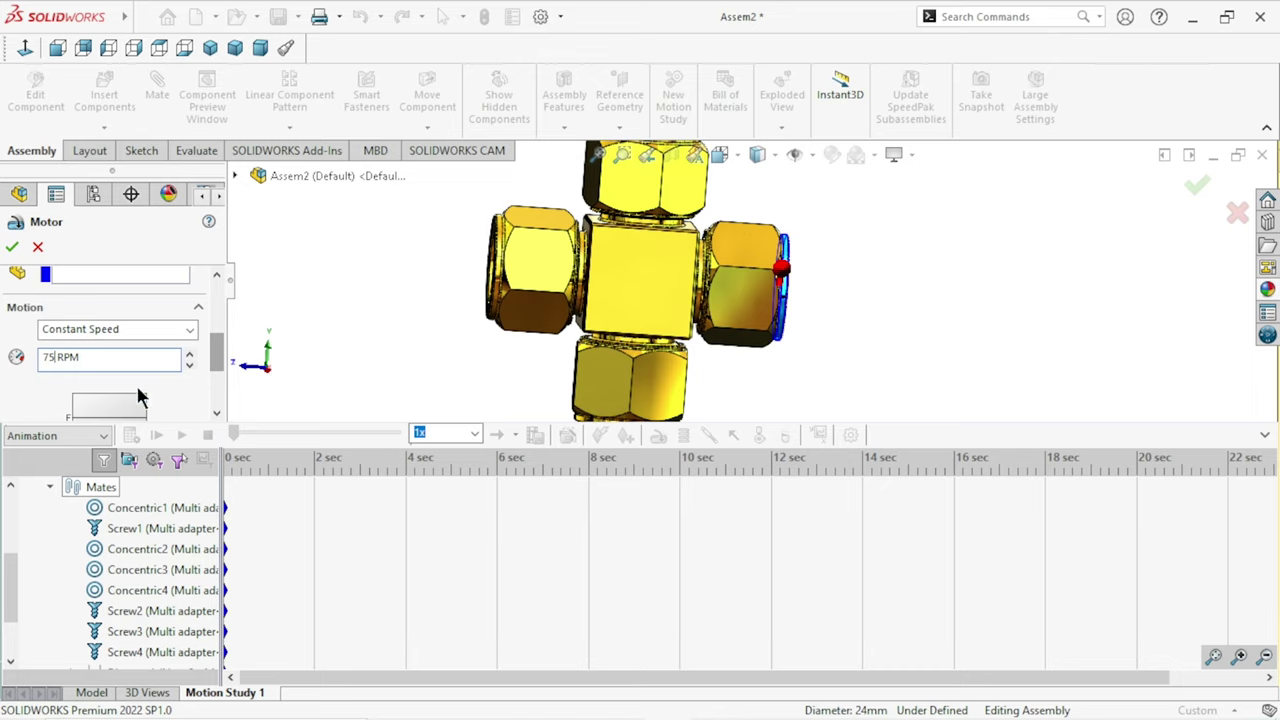
left_click(12, 247)
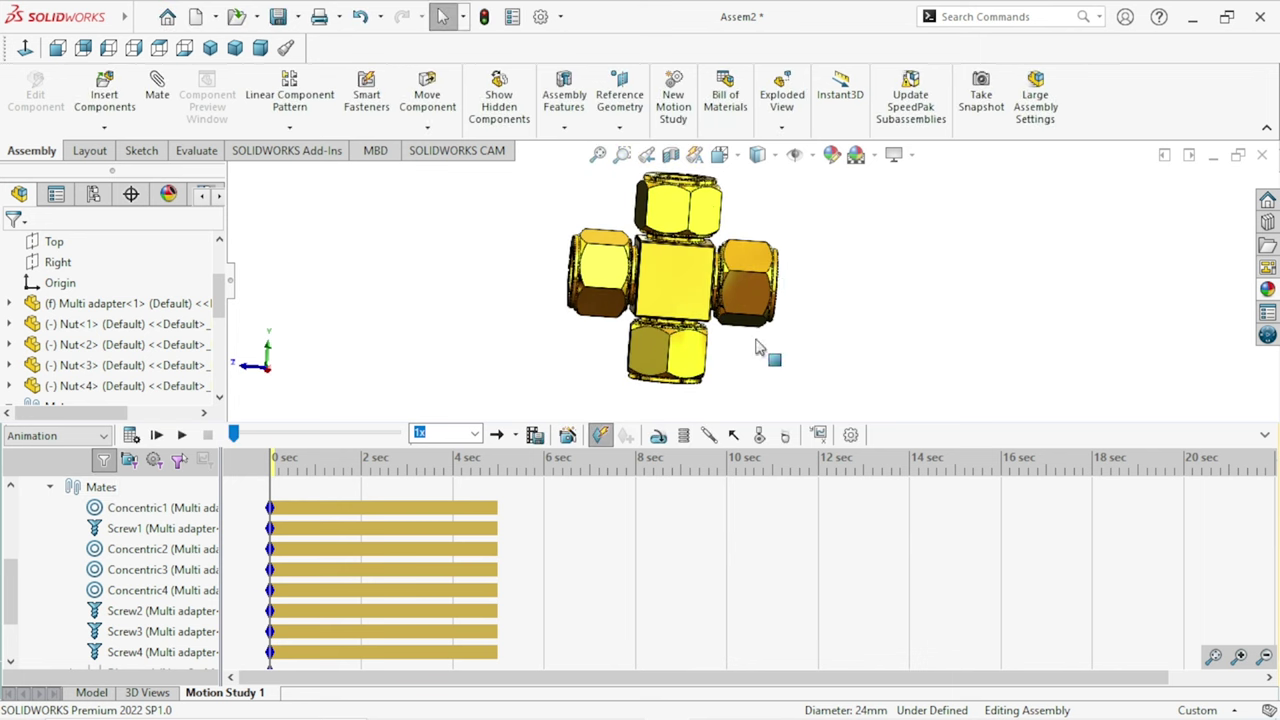
Step: Add a 75 RPM rotary motor on the second nut's ring face
key("ctrl+7")
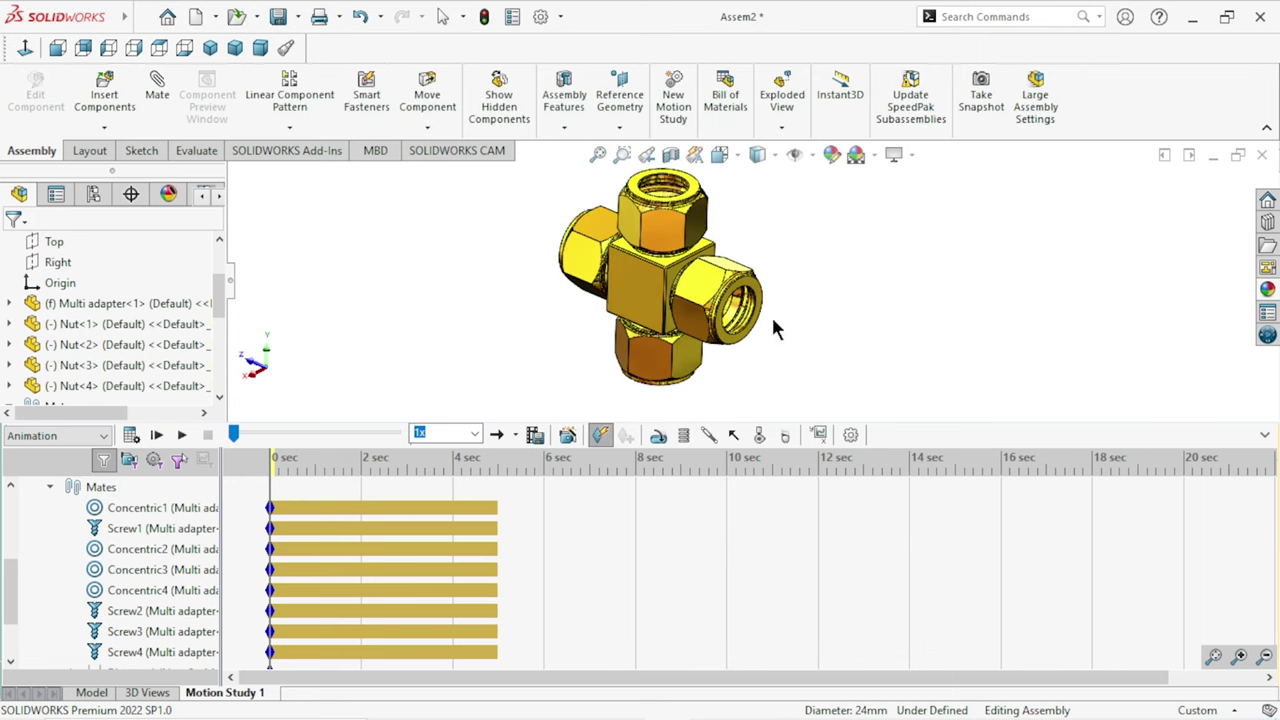
scroll(777, 330, "down", 3)
scroll(660, 360, "down", 2)
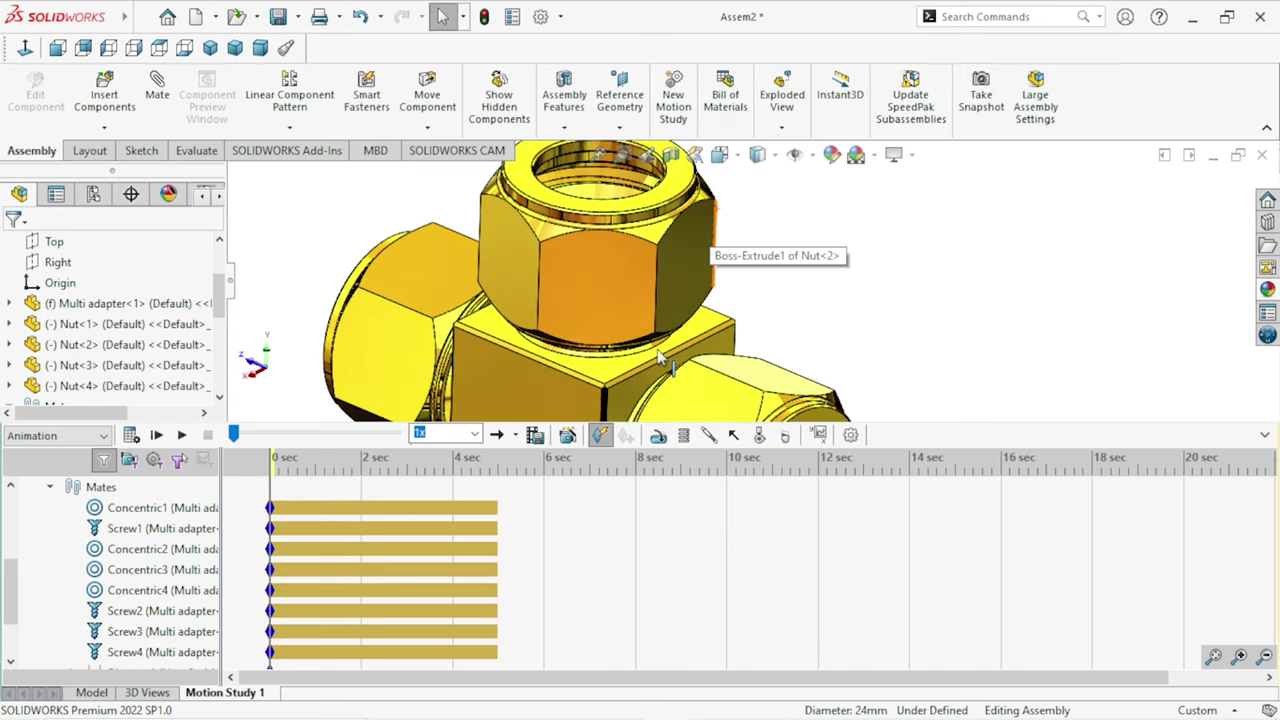
left_click(658, 436)
scroll(600, 214, "down", 2)
scroll(600, 214, "down", 2)
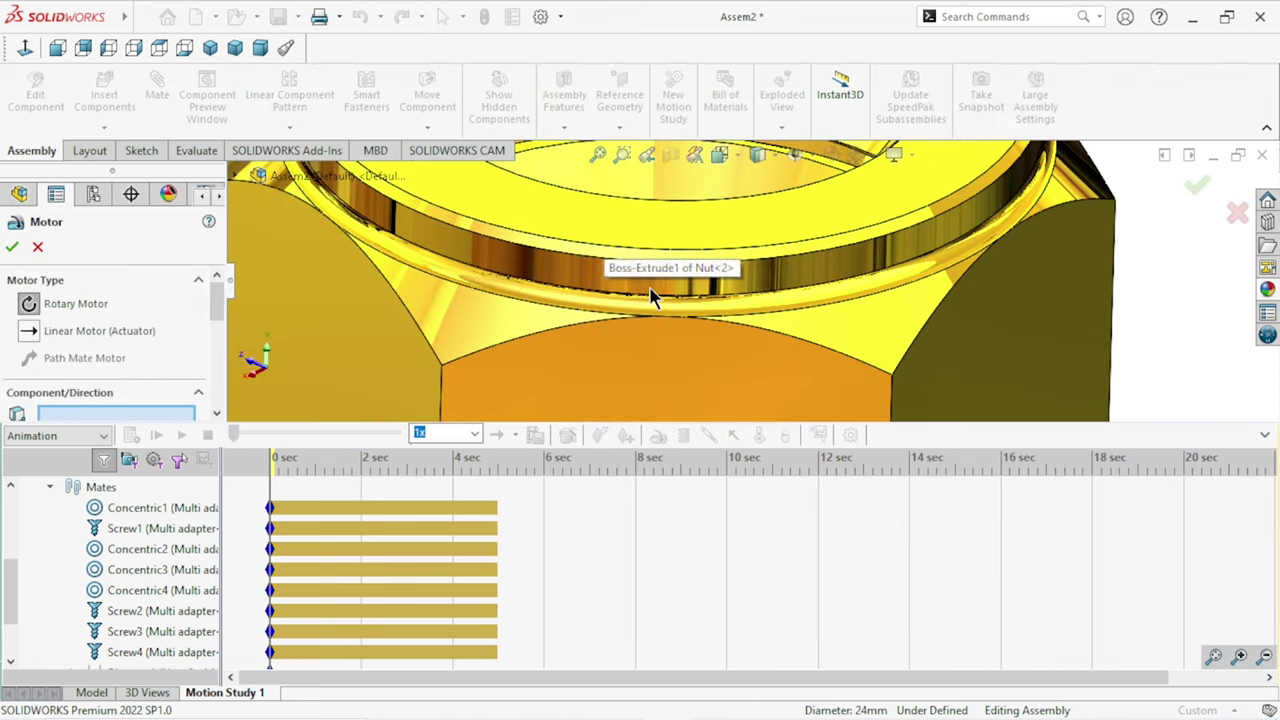
left_click(597, 286)
scroll(683, 342, "up", 3)
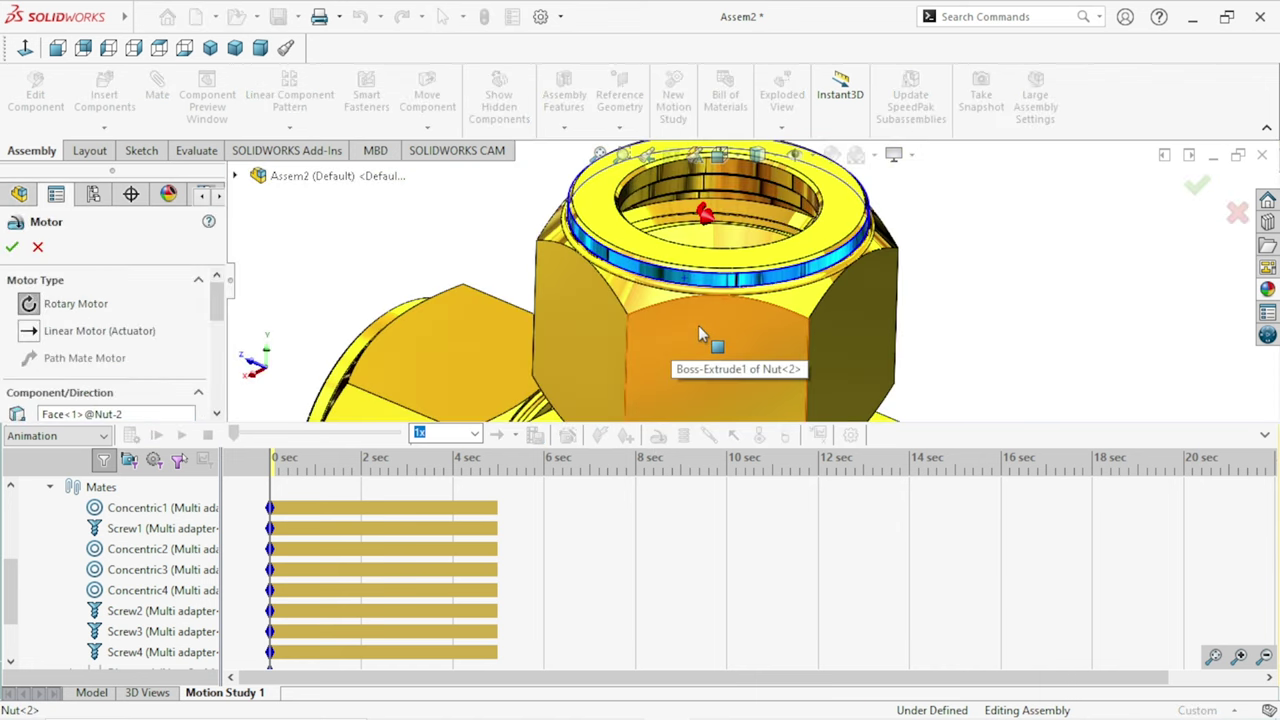
left_click_drag(214, 303, 214, 362)
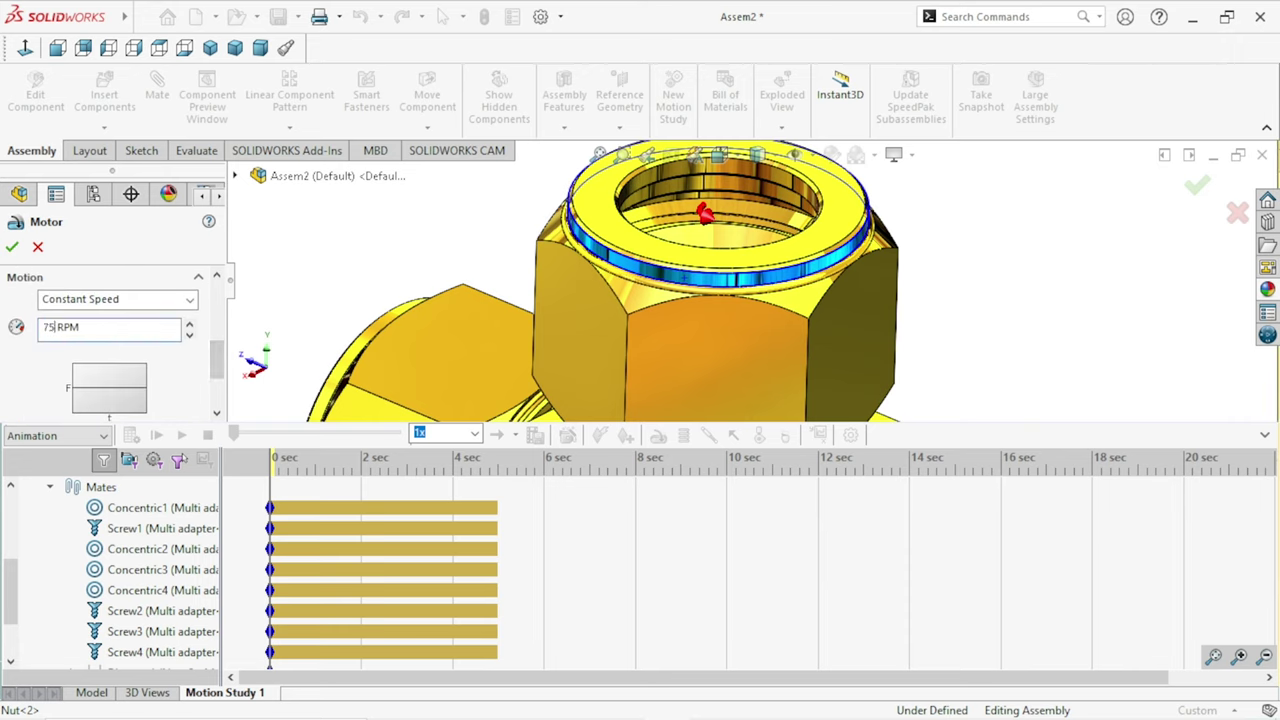
left_click(11, 247)
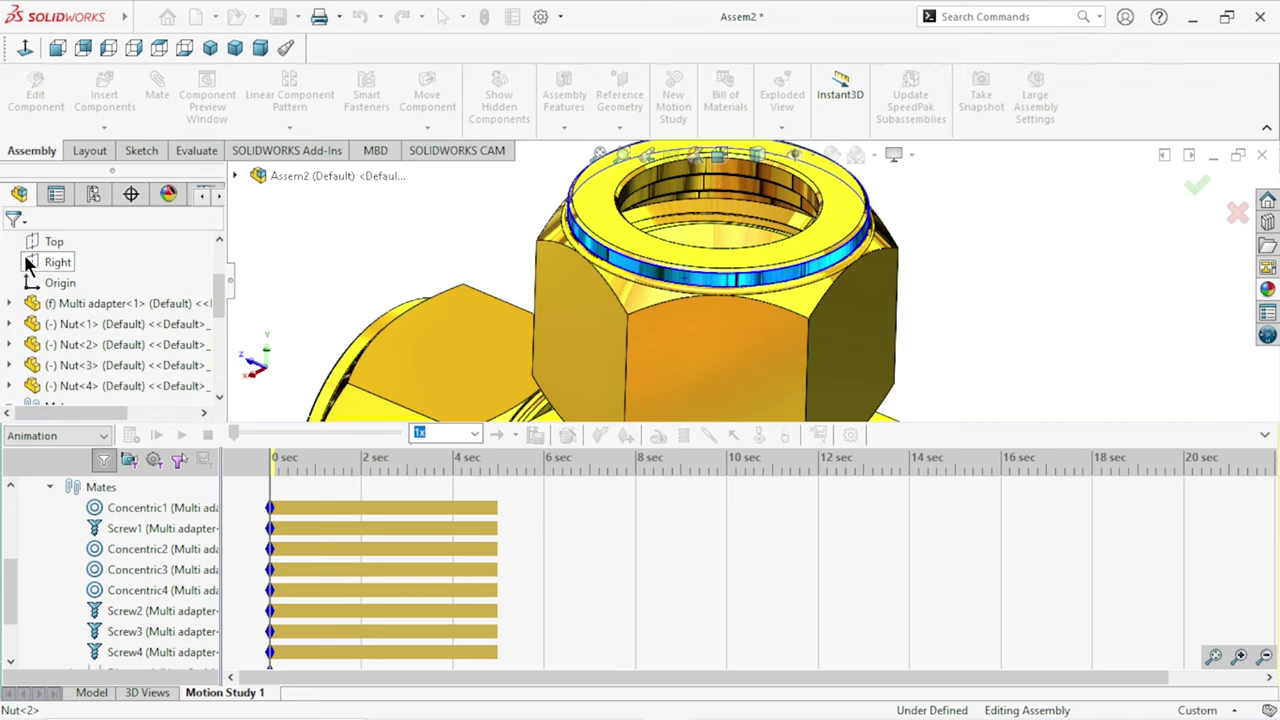
Step: Add a 75 RPM rotary motor on the third nut's ring face
scroll(713, 337, "up", 4)
middle_click_drag(713, 337, 585, 368)
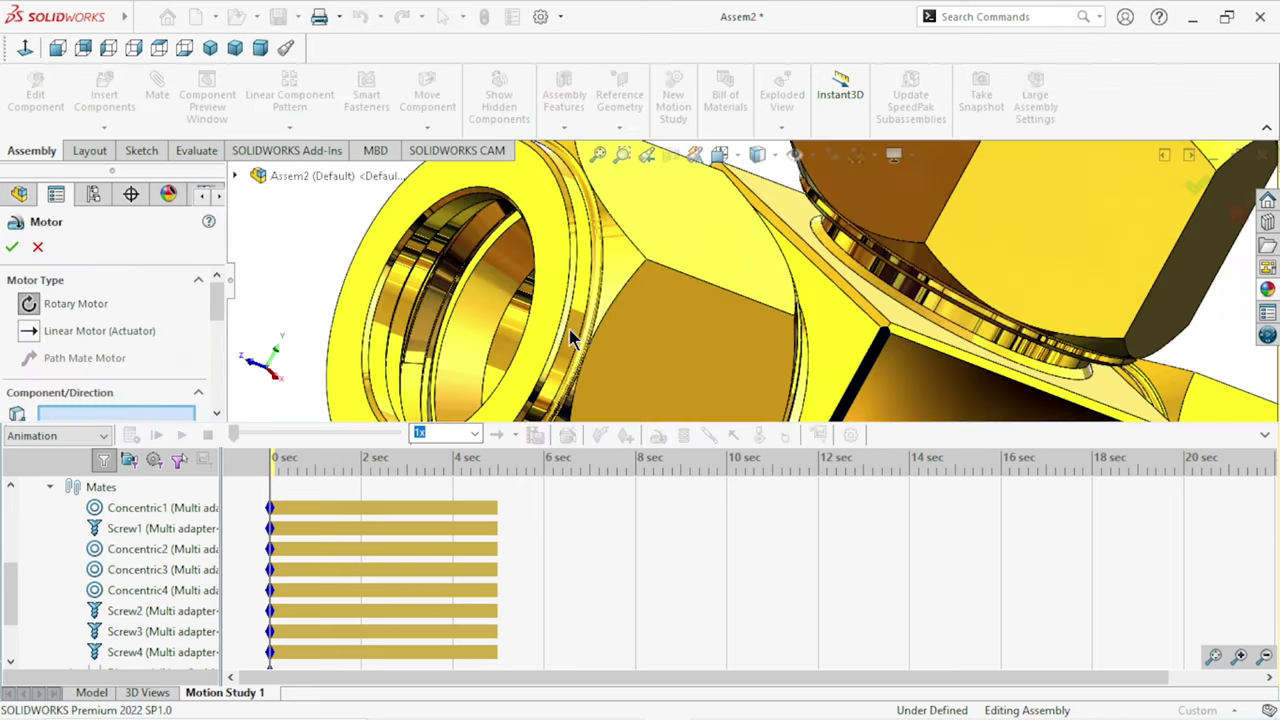
scroll(640, 310, "up", 5)
left_click(629, 330)
scroll(629, 330, "down", 2)
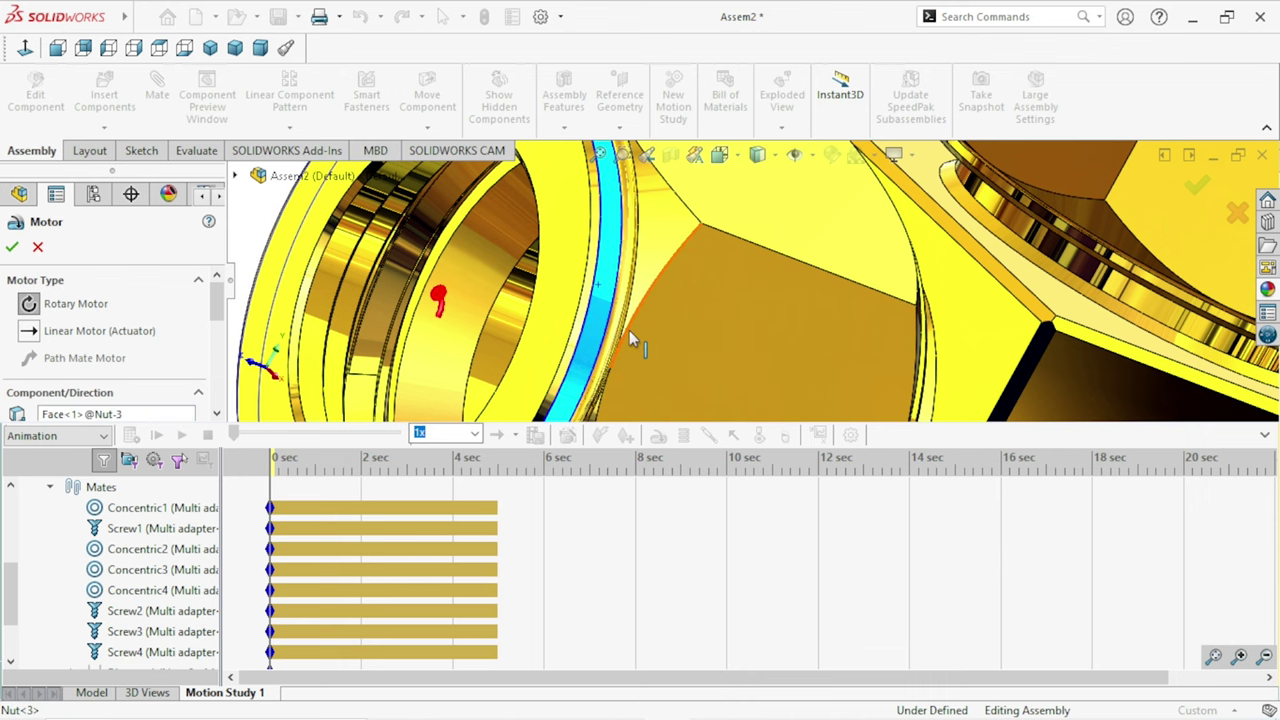
scroll(634, 335, "down", 2)
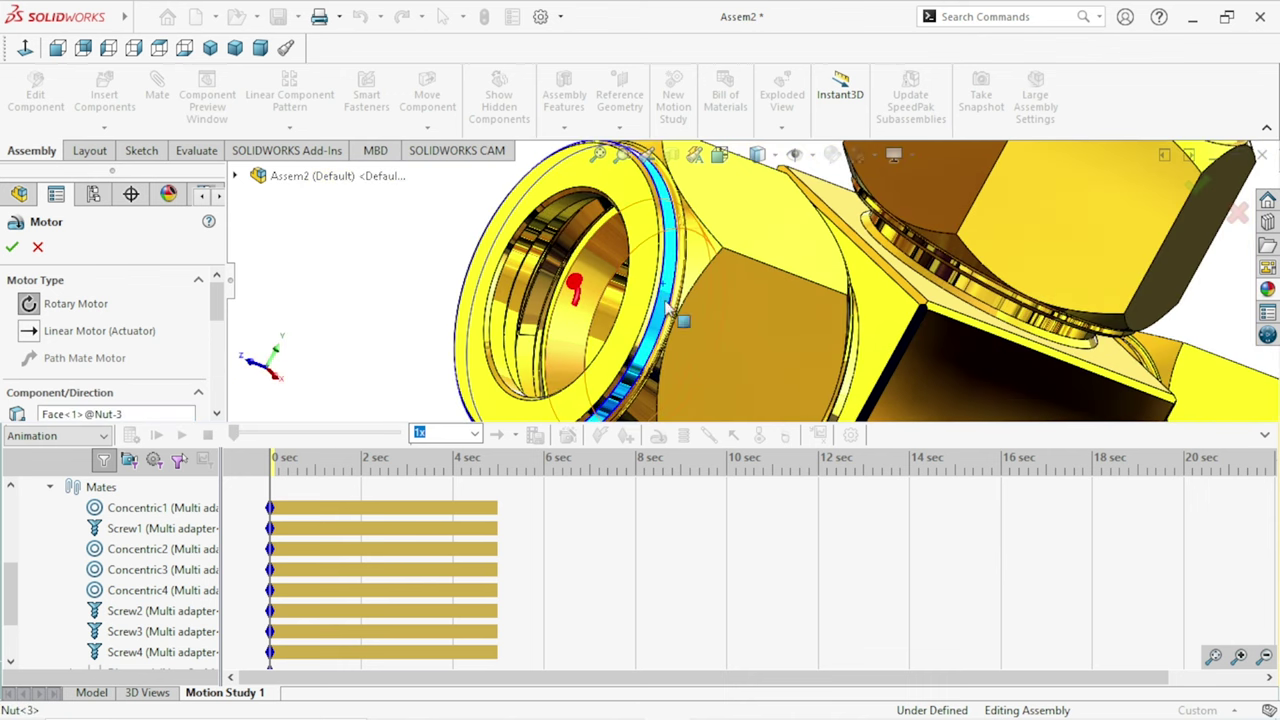
scroll(200, 330, "down", 2)
scroll(135, 390, "down", 3)
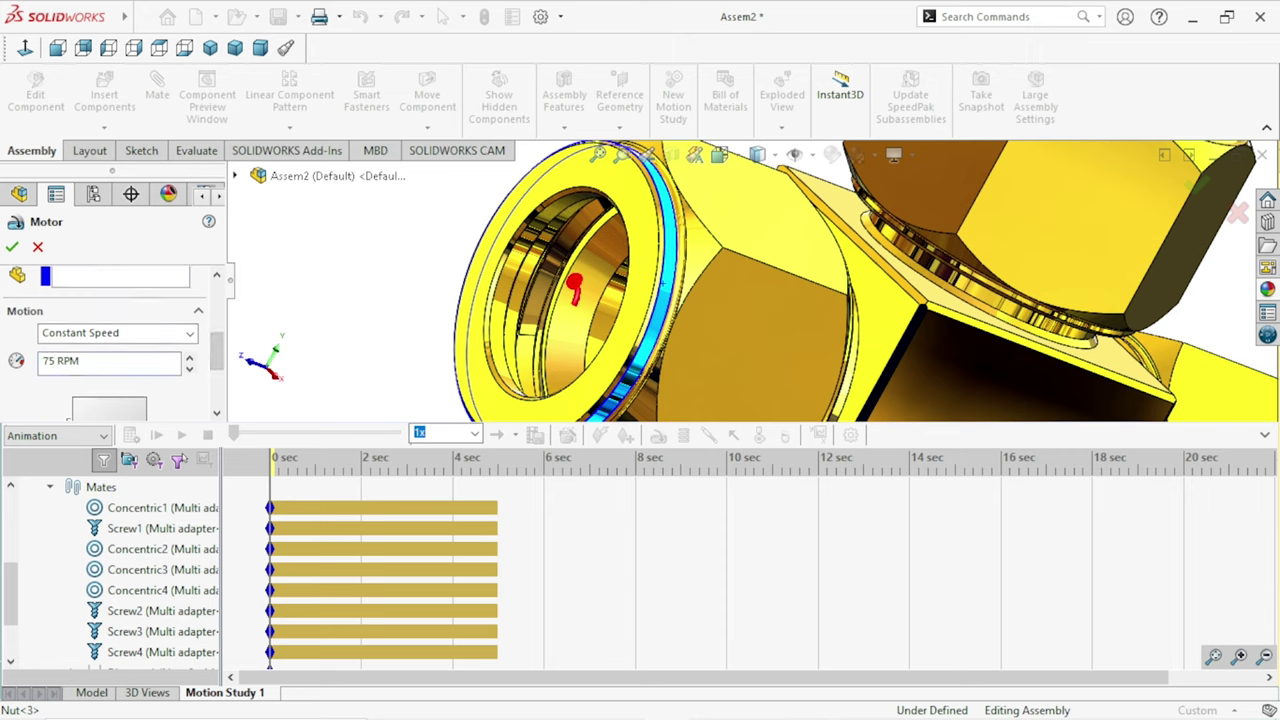
key("Return")
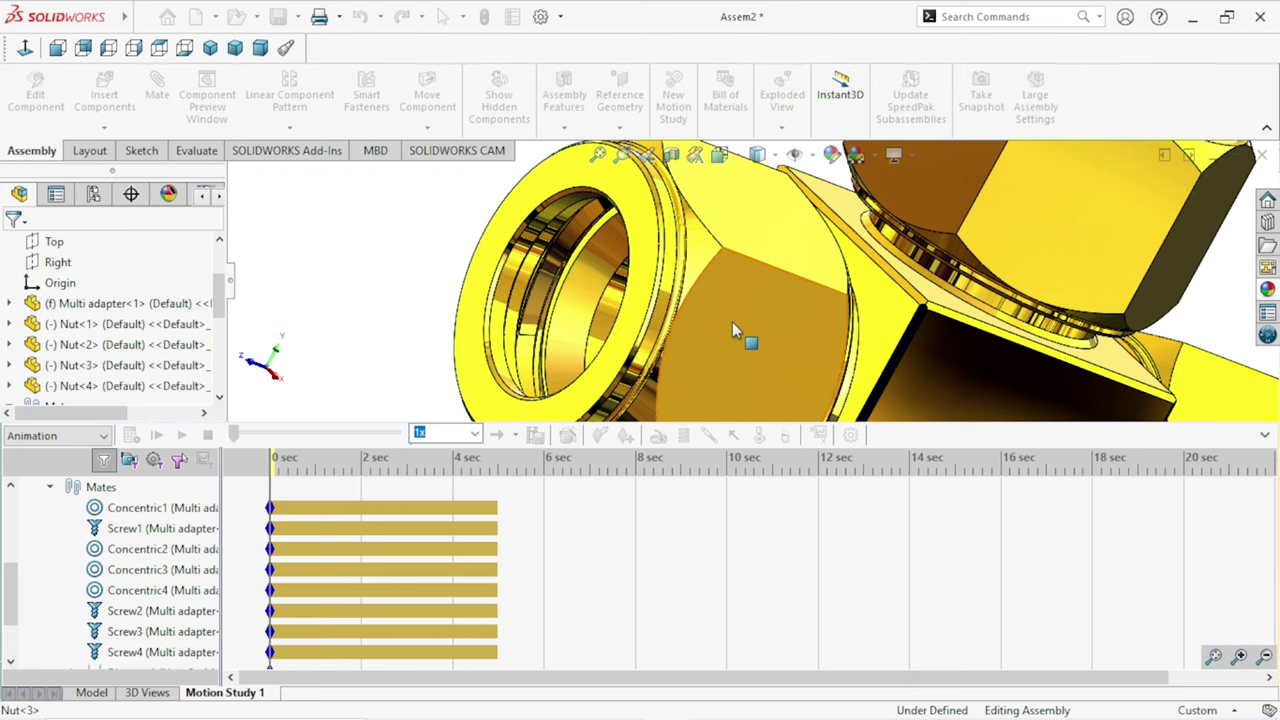
scroll(760, 336, "up", 3)
scroll(785, 344, "up", 3)
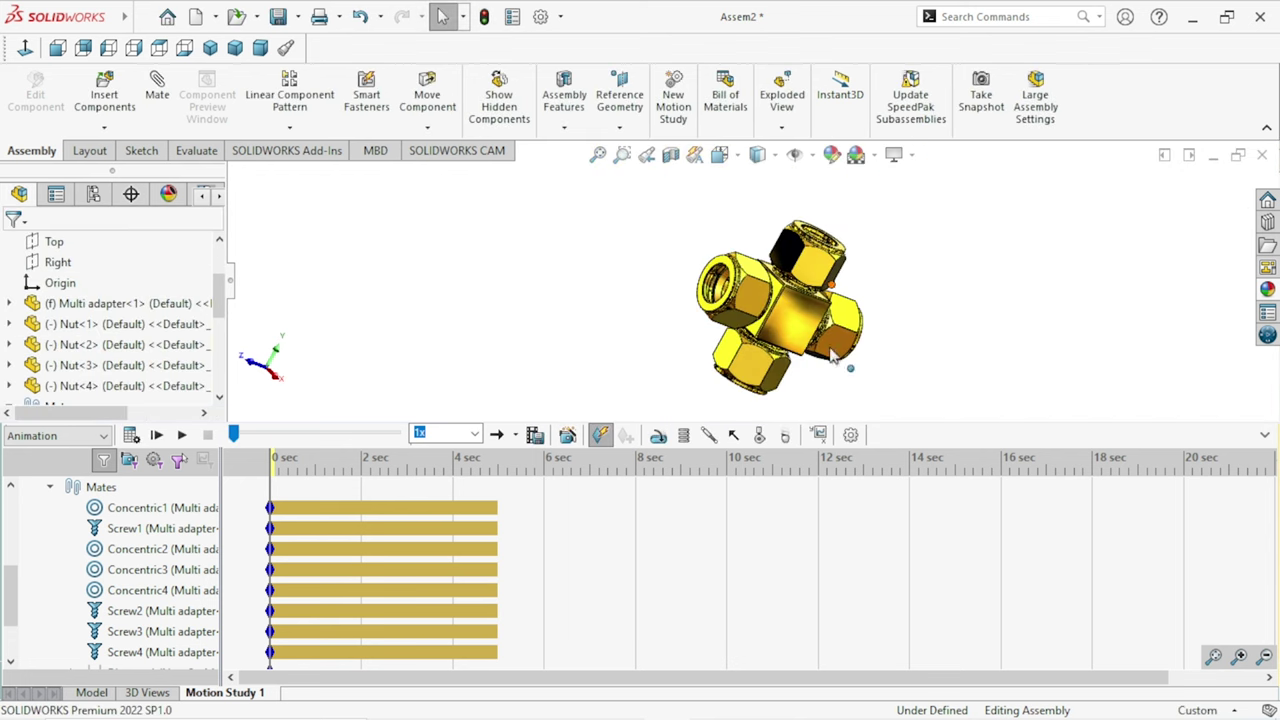
Step: Add a 75 RPM constant-speed rotary motor to Nut-4's ring face
middle_click_drag(835, 358, 812, 373)
scroll(755, 347, "down", 2)
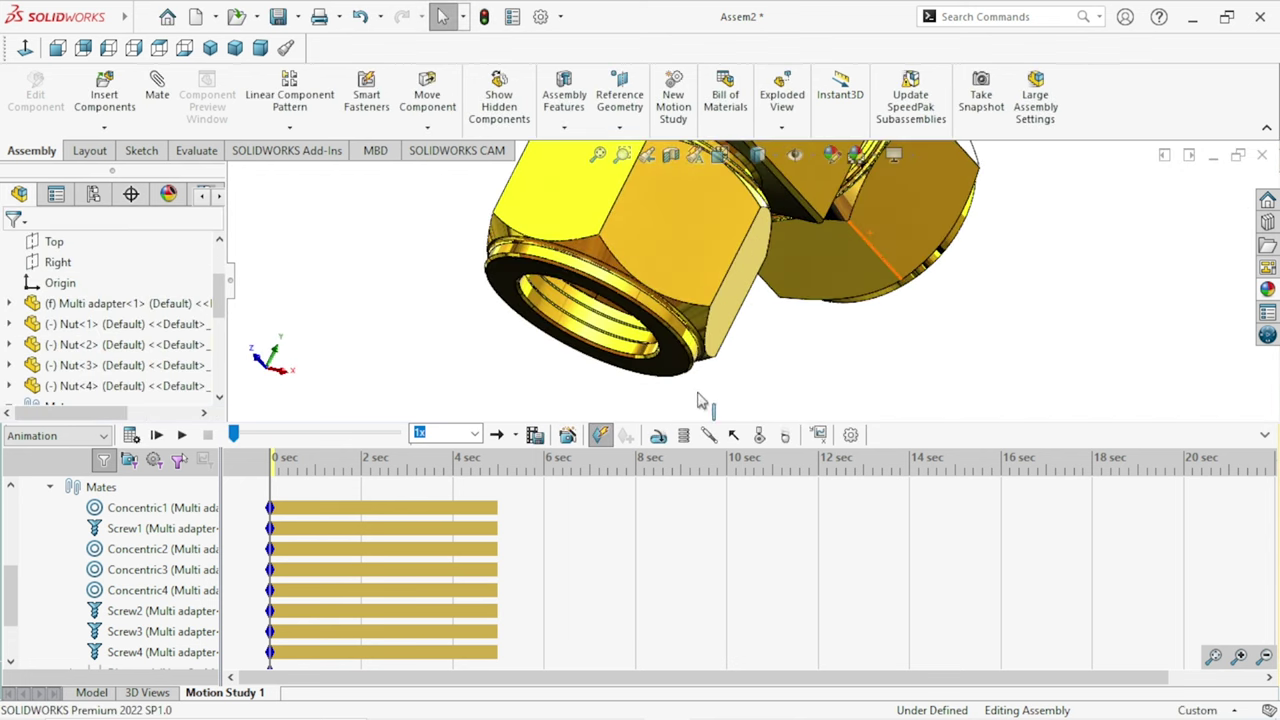
scroll(632, 335, "down", 3)
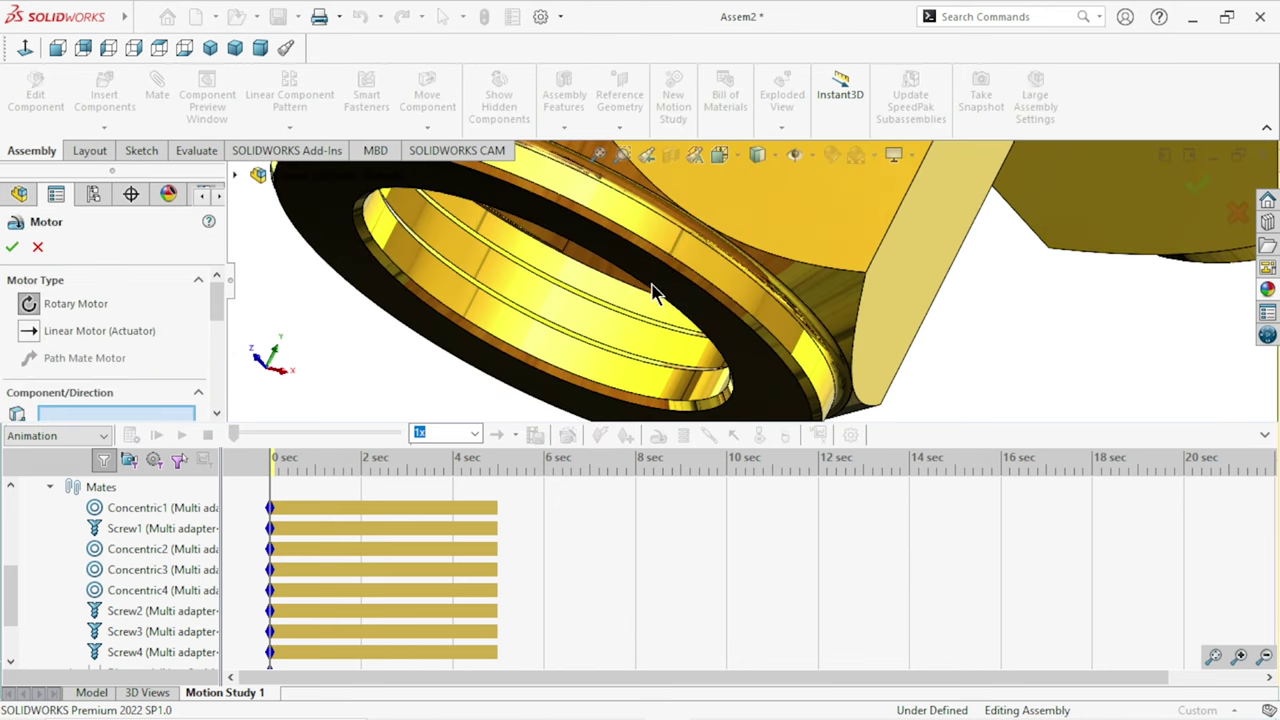
left_click(720, 345)
mouse_move(720, 350)
middle_mouse_down()
mouse_move(808, 363)
mouse_move(815, 272)
middle_mouse_up()
left_click_drag(217, 312, 218, 385)
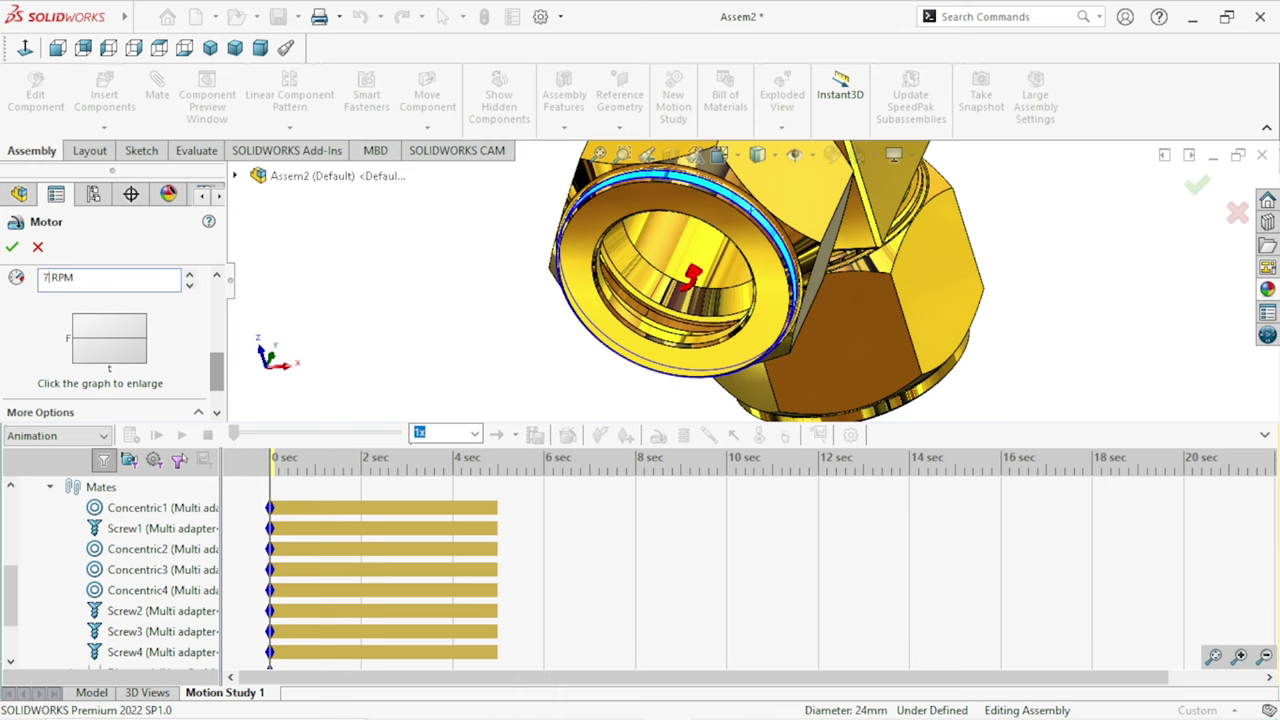
left_click(12, 248)
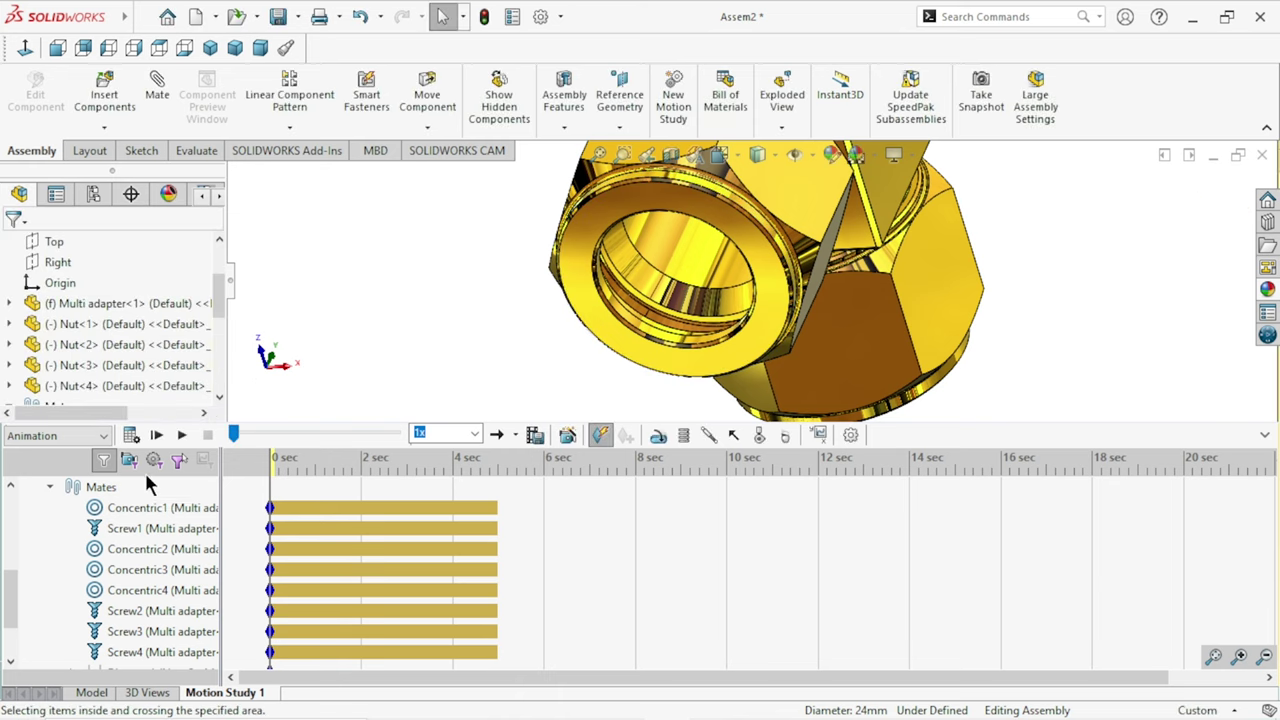
Step: Calculate the study, extend its end time along the timeline, and recalculate into a 5-second animation
left_click(130, 435)
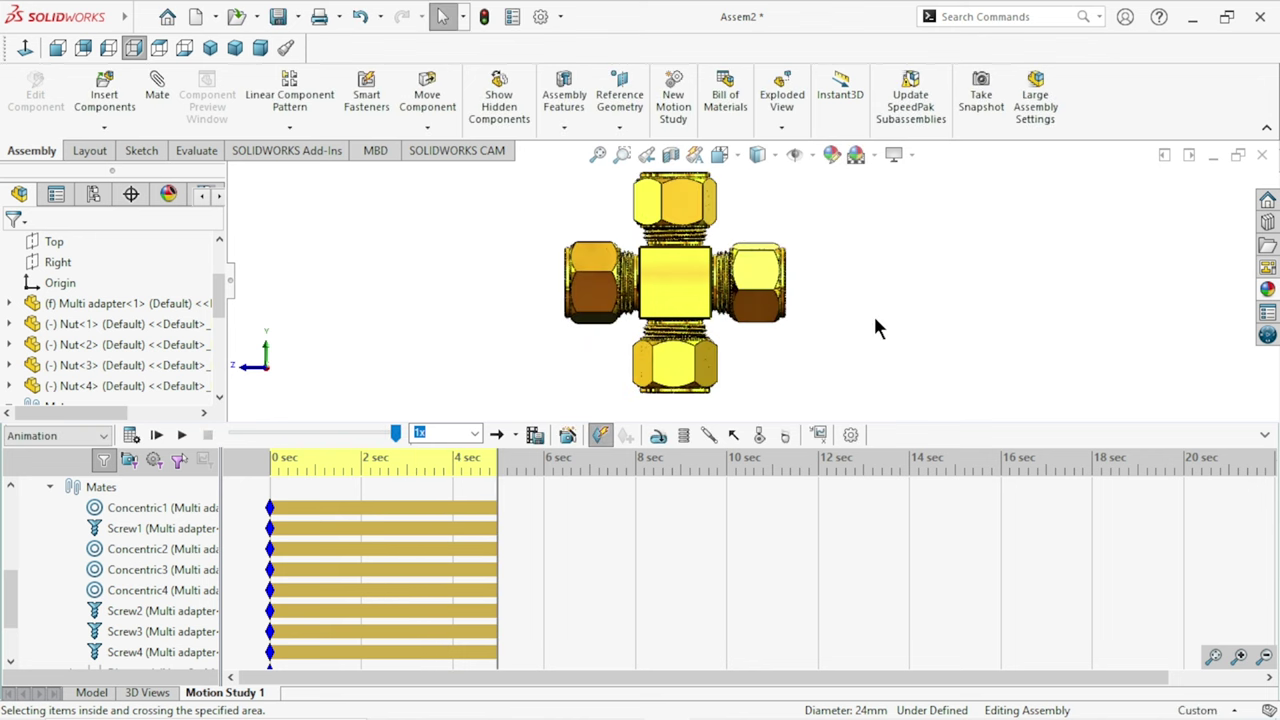
left_click_drag(497, 492, 1165, 492)
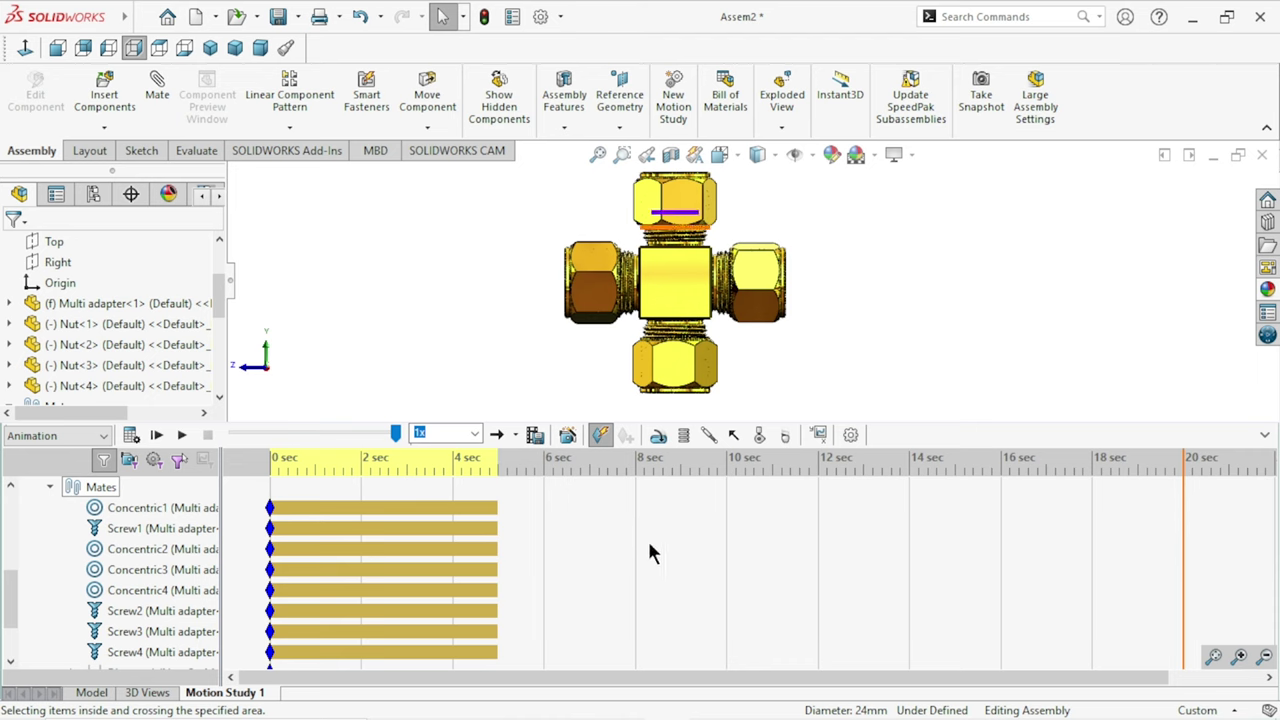
left_click(131, 437)
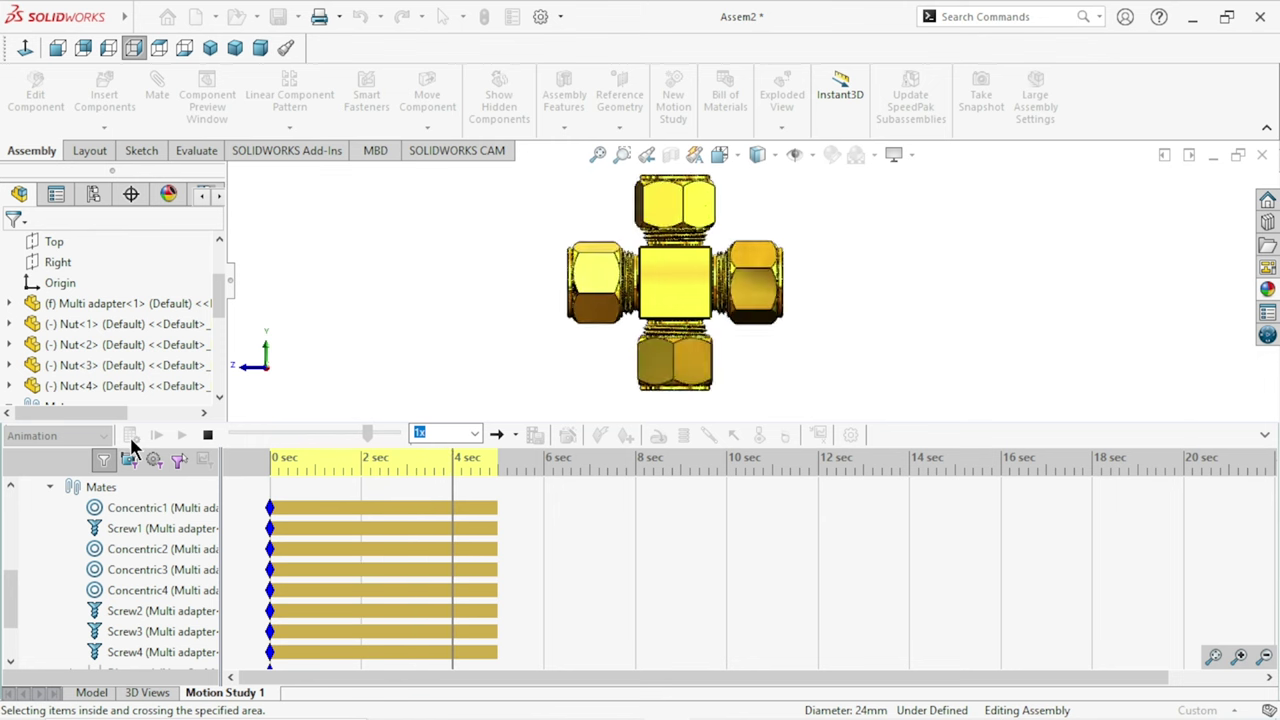
Step: Scrub the nut animation to 5, 7 and 9 seconds, then play it from the start
scroll(534, 597, "down", 2)
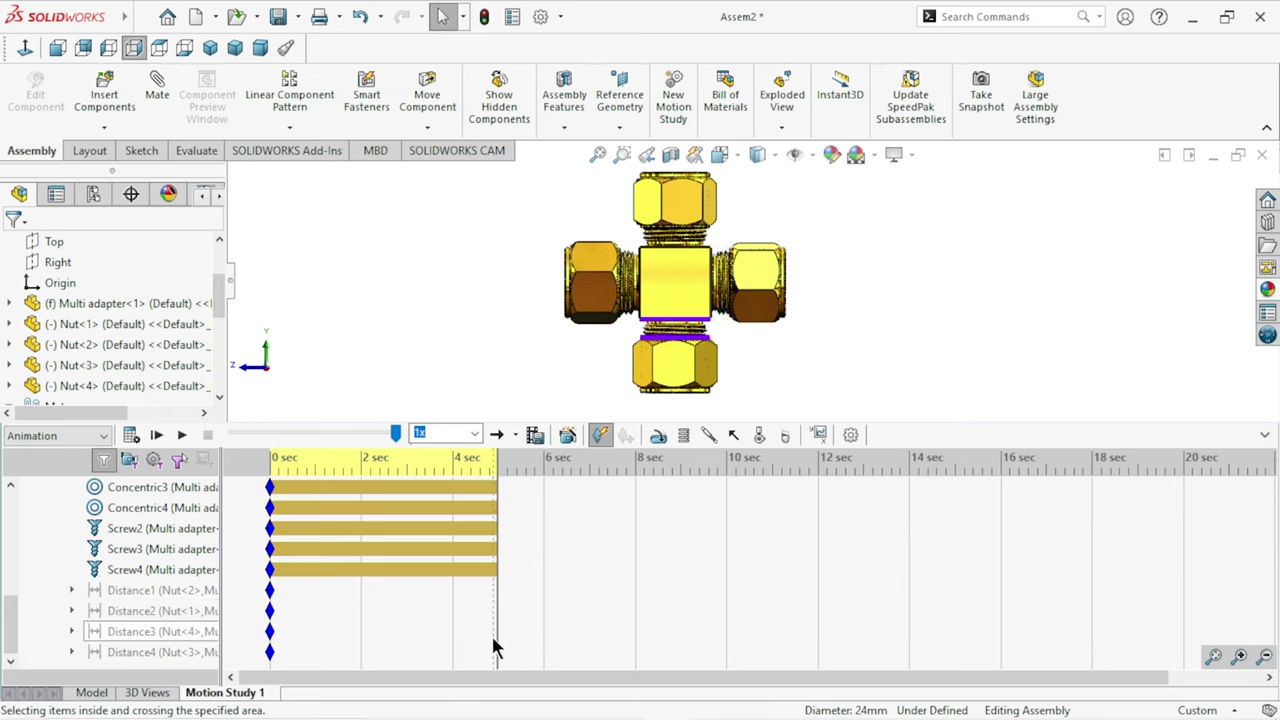
left_click(501, 645)
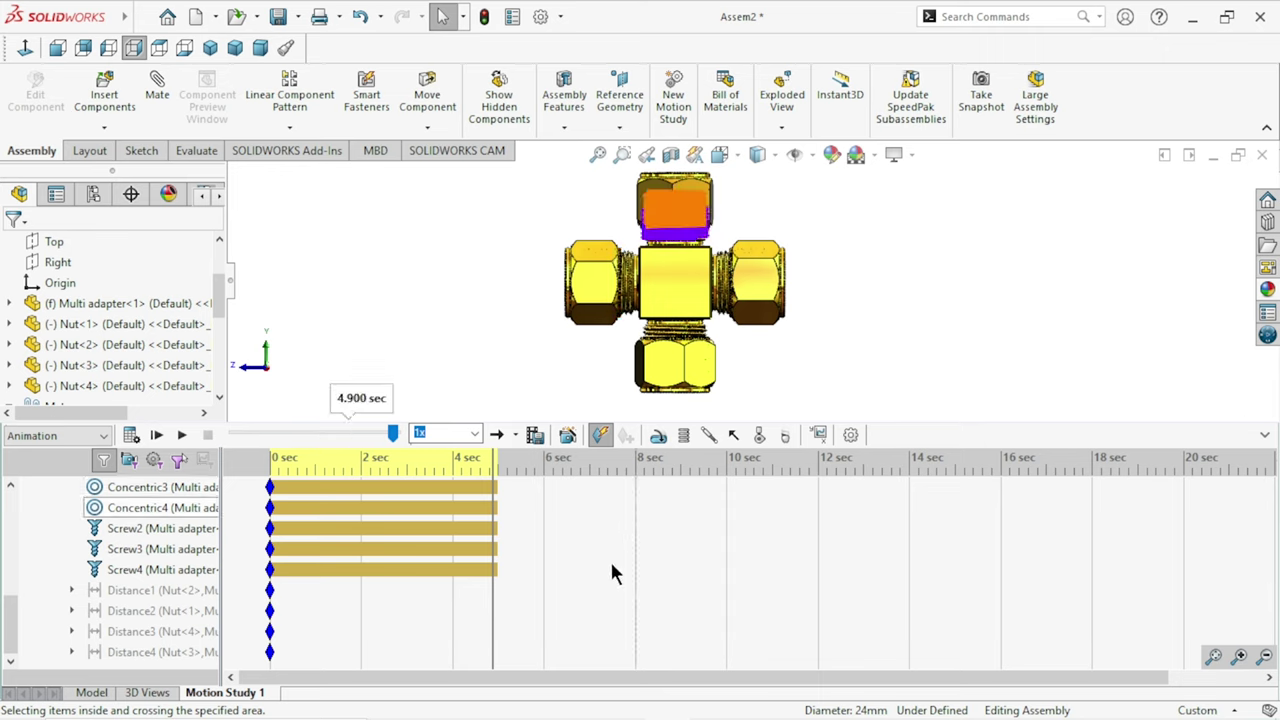
left_click(589, 622)
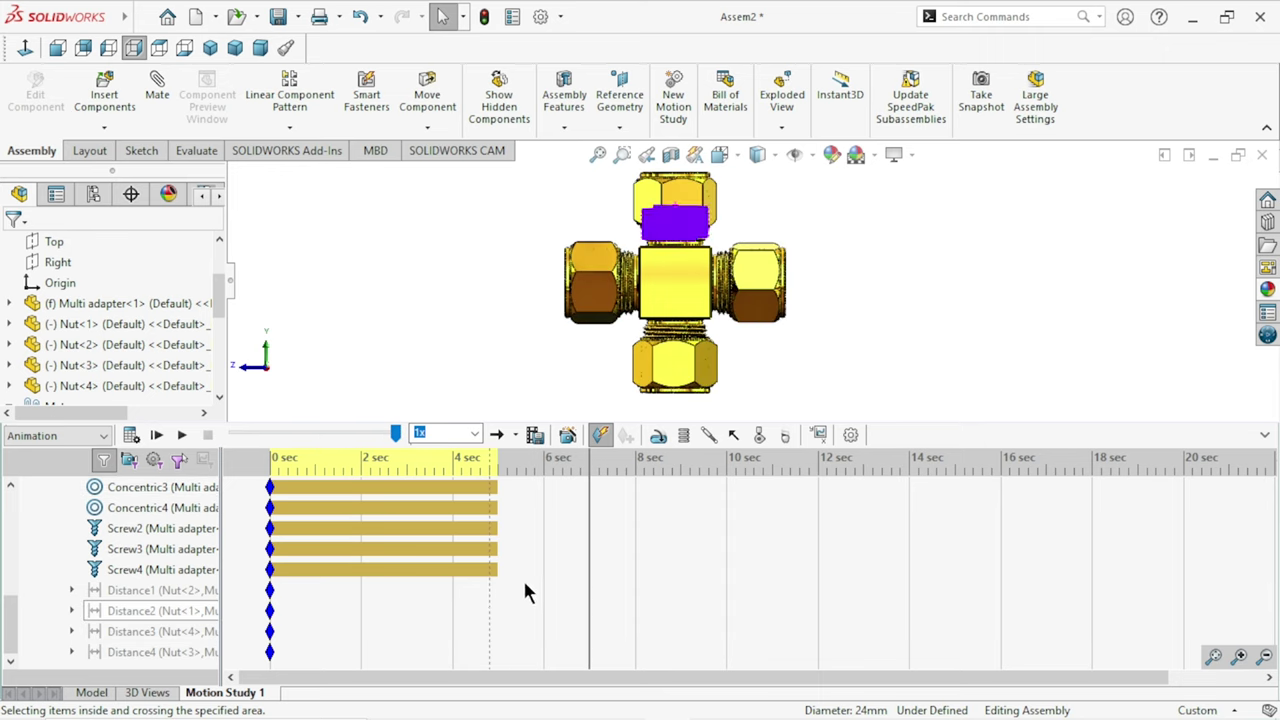
left_click(680, 563)
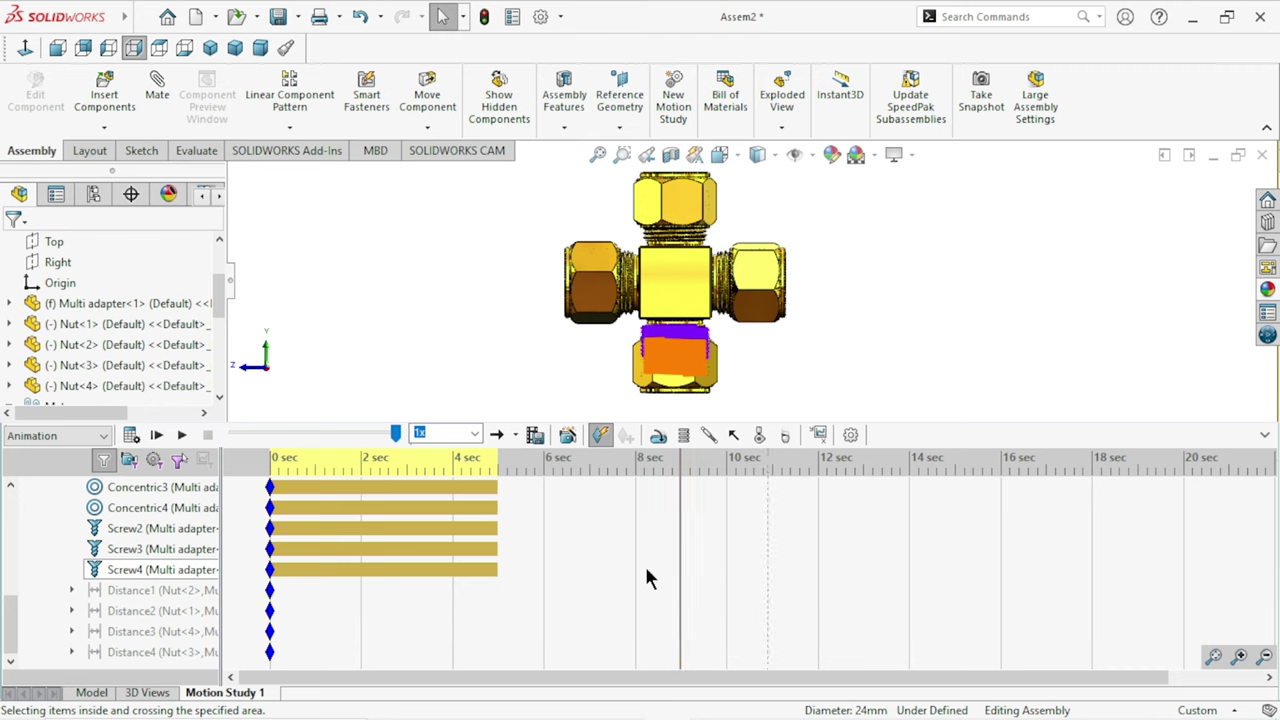
left_click(183, 436)
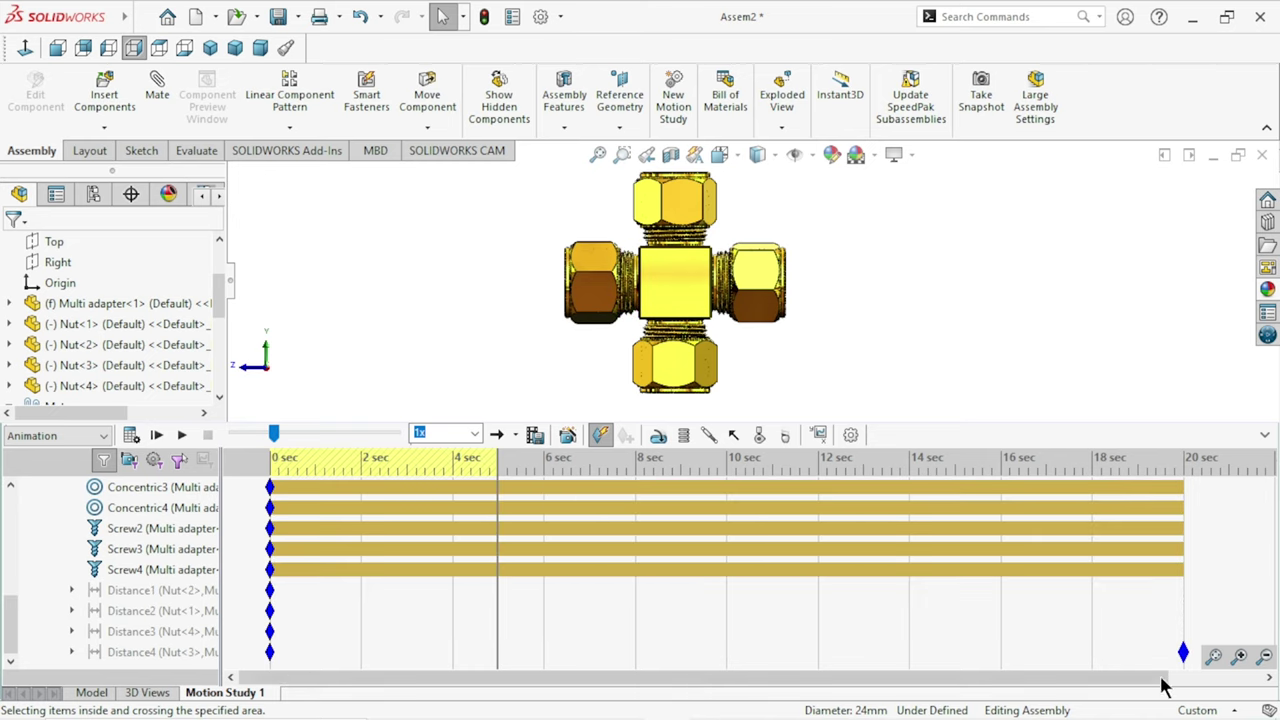
Step: Extend the study end to about 21 seconds, play it, and zoom the enlarged model view to fit
left_click_drag(1183, 658, 1215, 650)
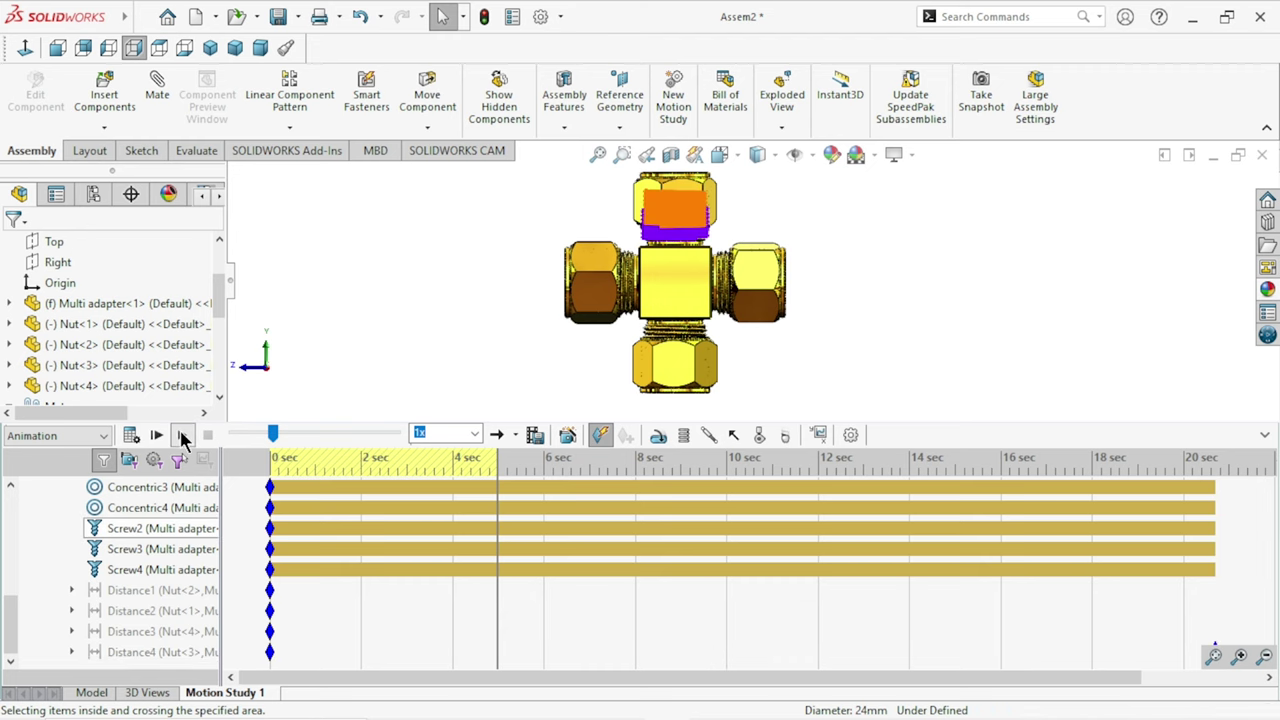
left_click(182, 437)
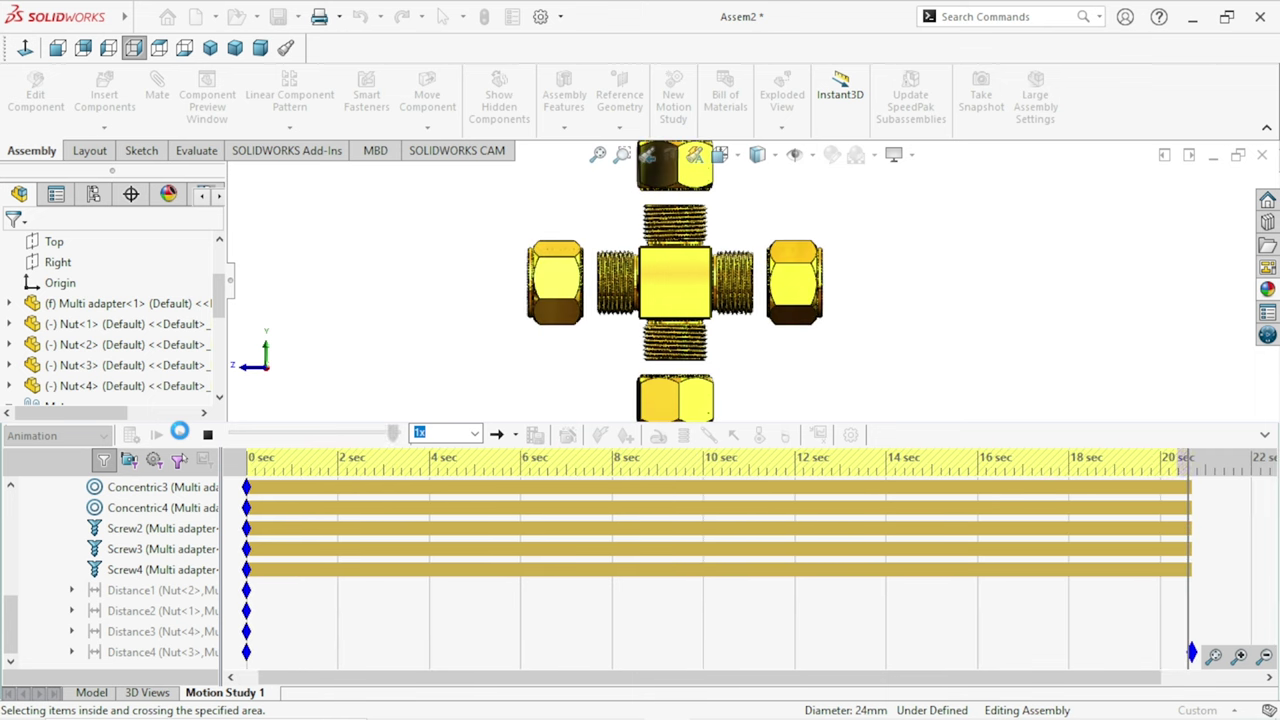
left_click(1268, 438)
key("f")
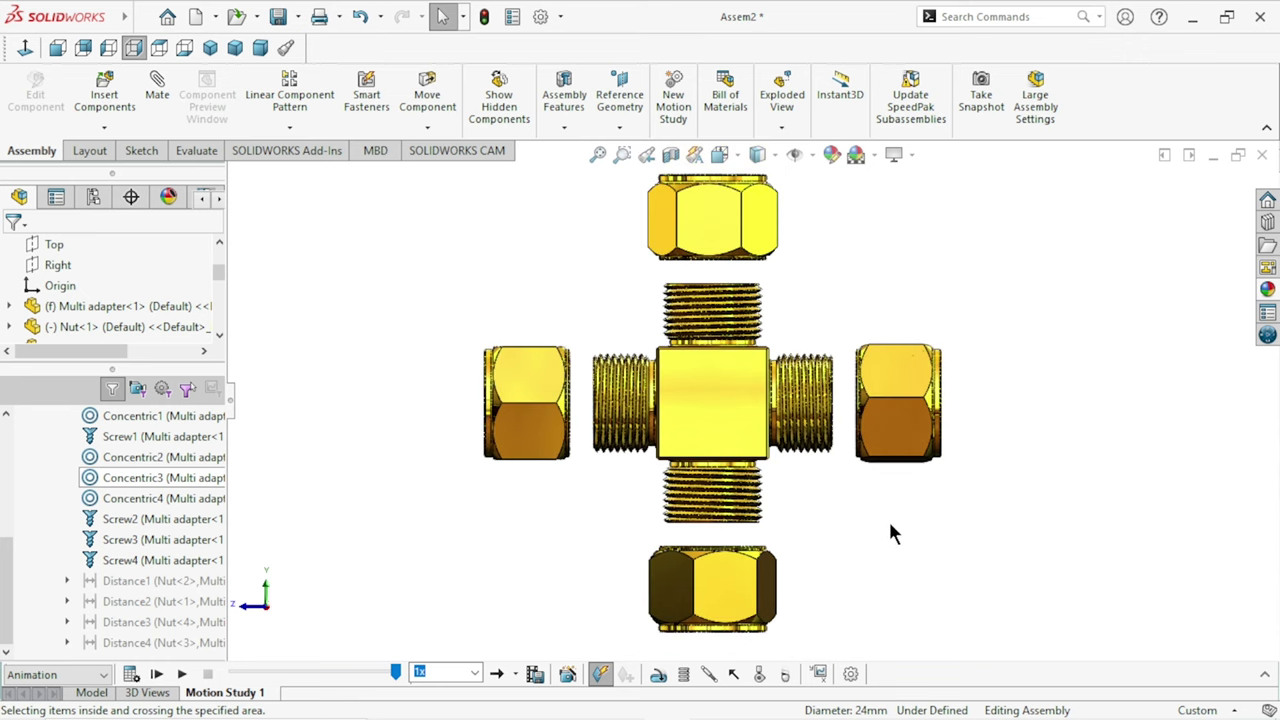
Step: Play the animation at 1.5x speed in Reciprocate mode, then return to the Model tab
left_click(185, 674)
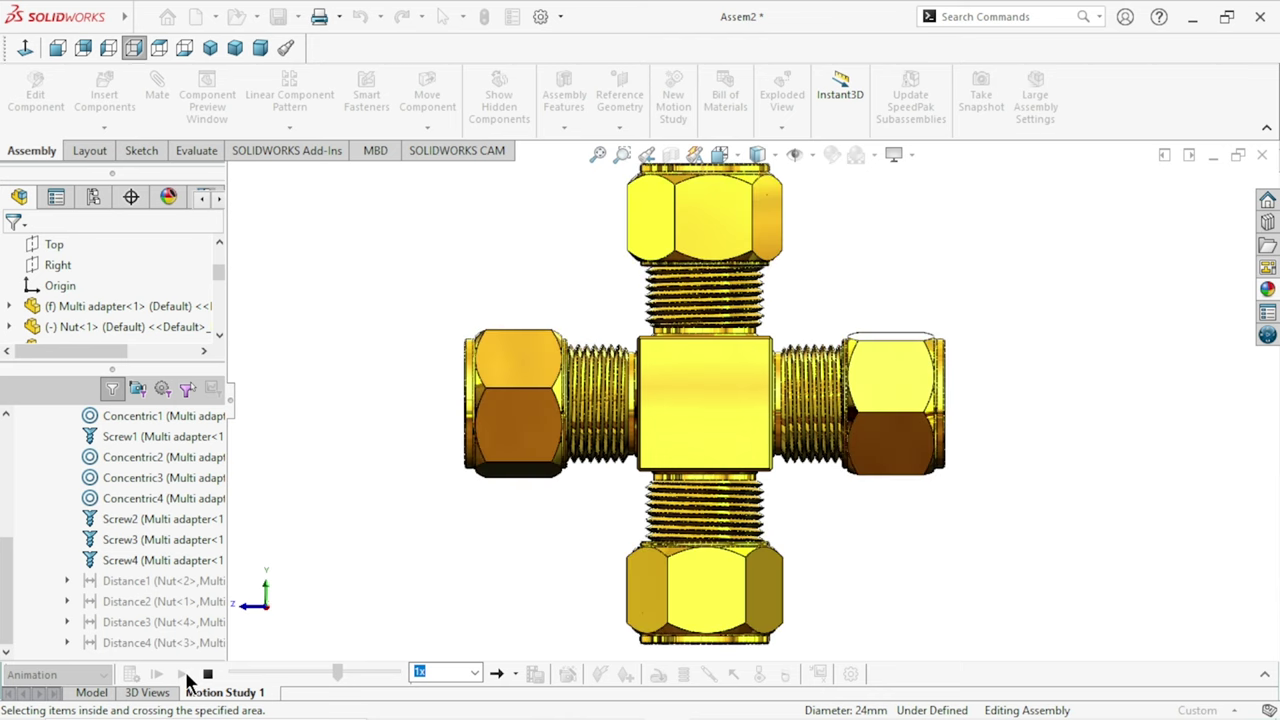
left_click(475, 673)
left_click(458, 596)
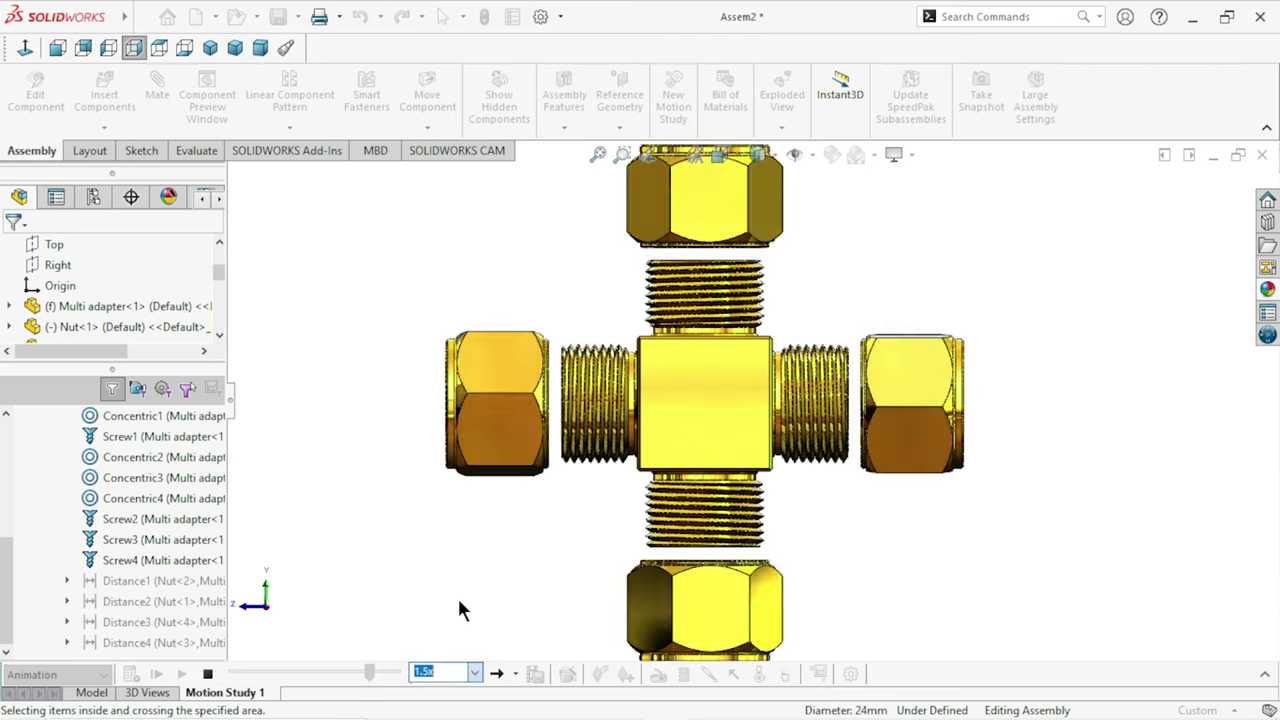
left_click(515, 676)
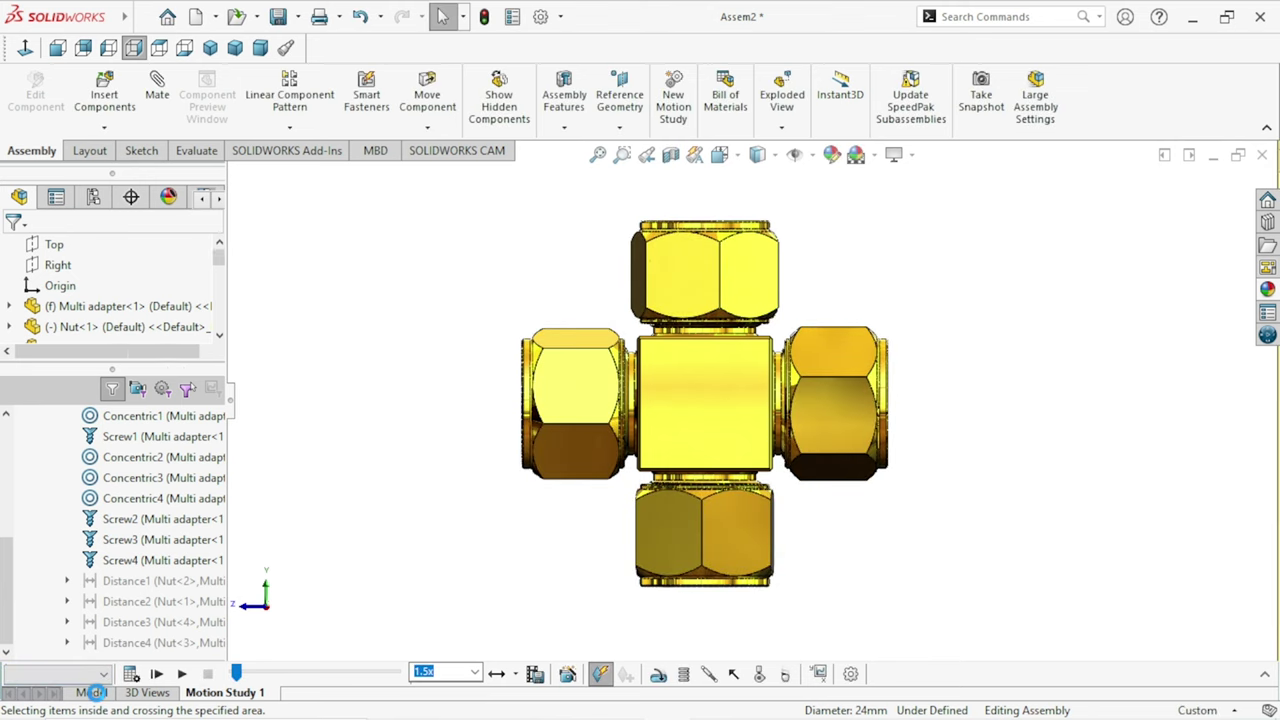
left_click(93, 692)
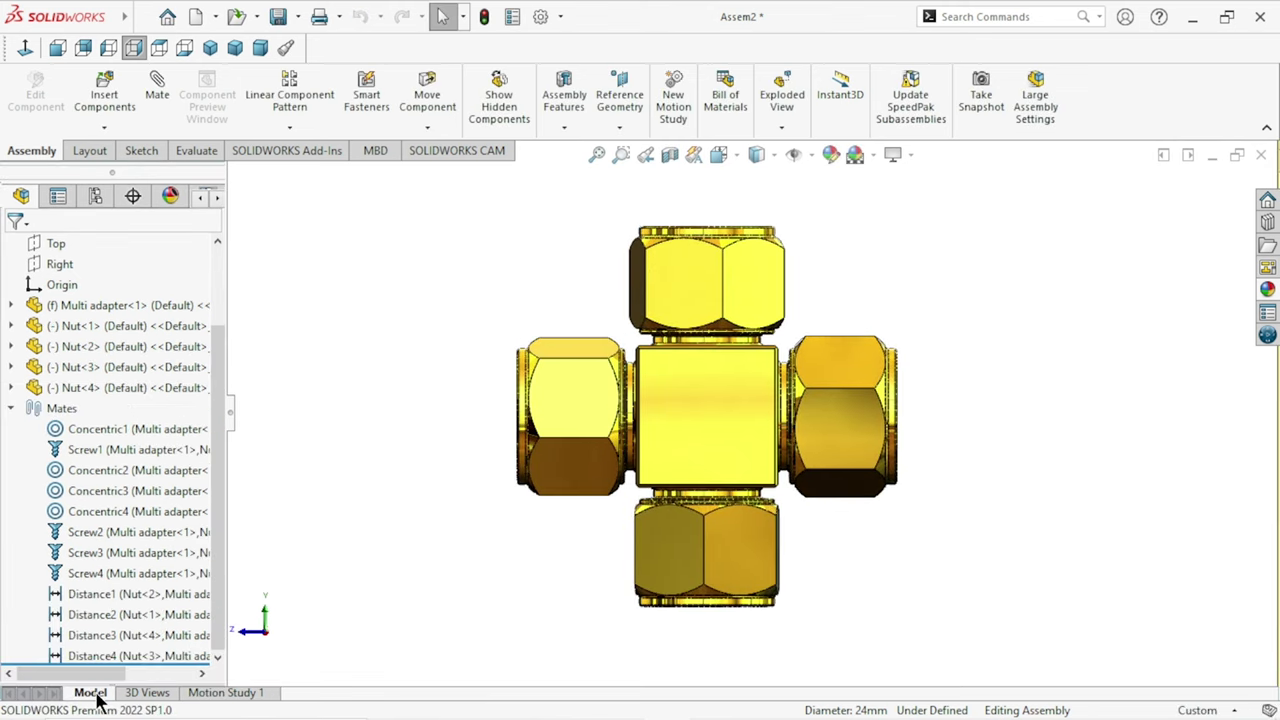
Step: Select the adapter's centre face and browse for an appearance file in its advanced appearance settings
left_click(733, 432)
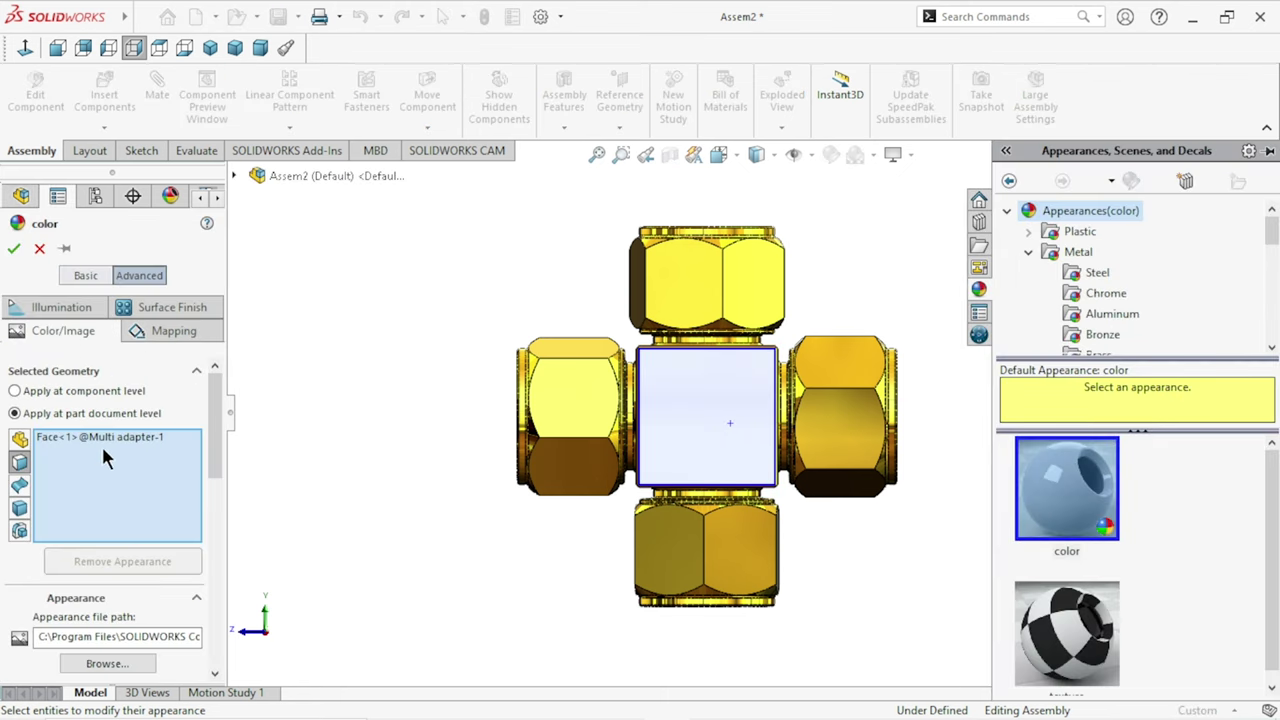
left_click(85, 275)
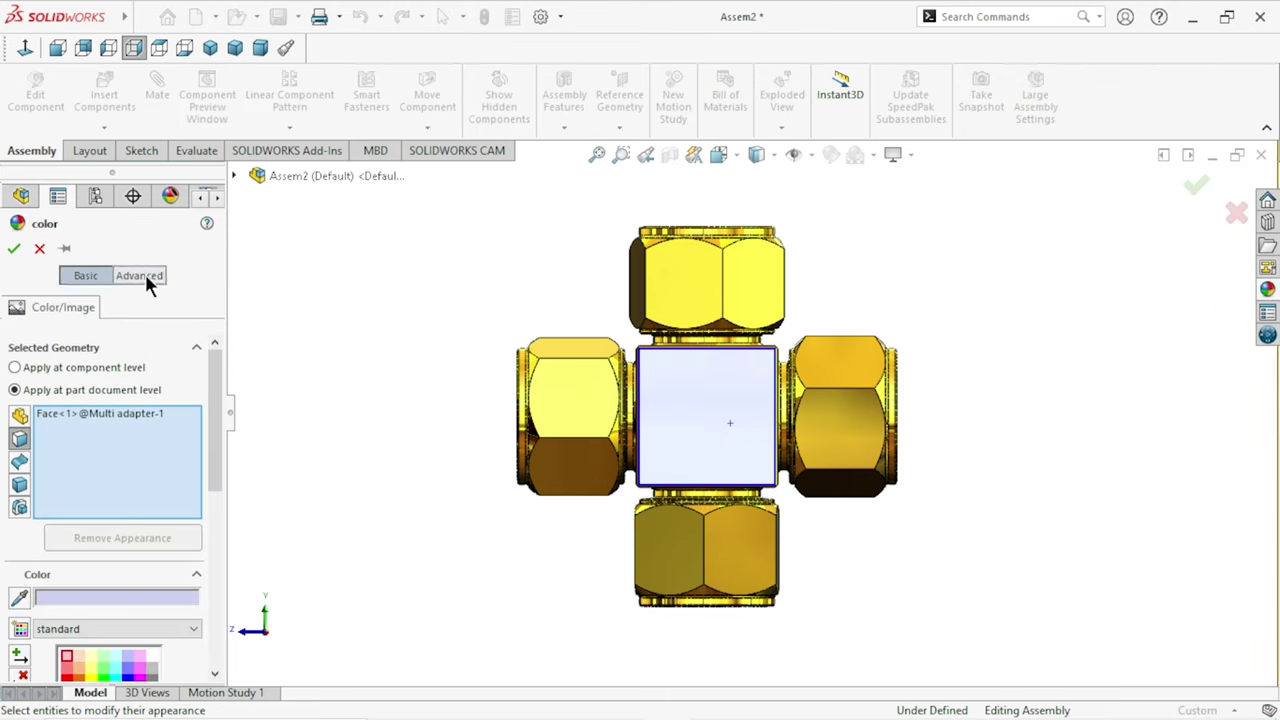
left_click(140, 275)
left_click(80, 336)
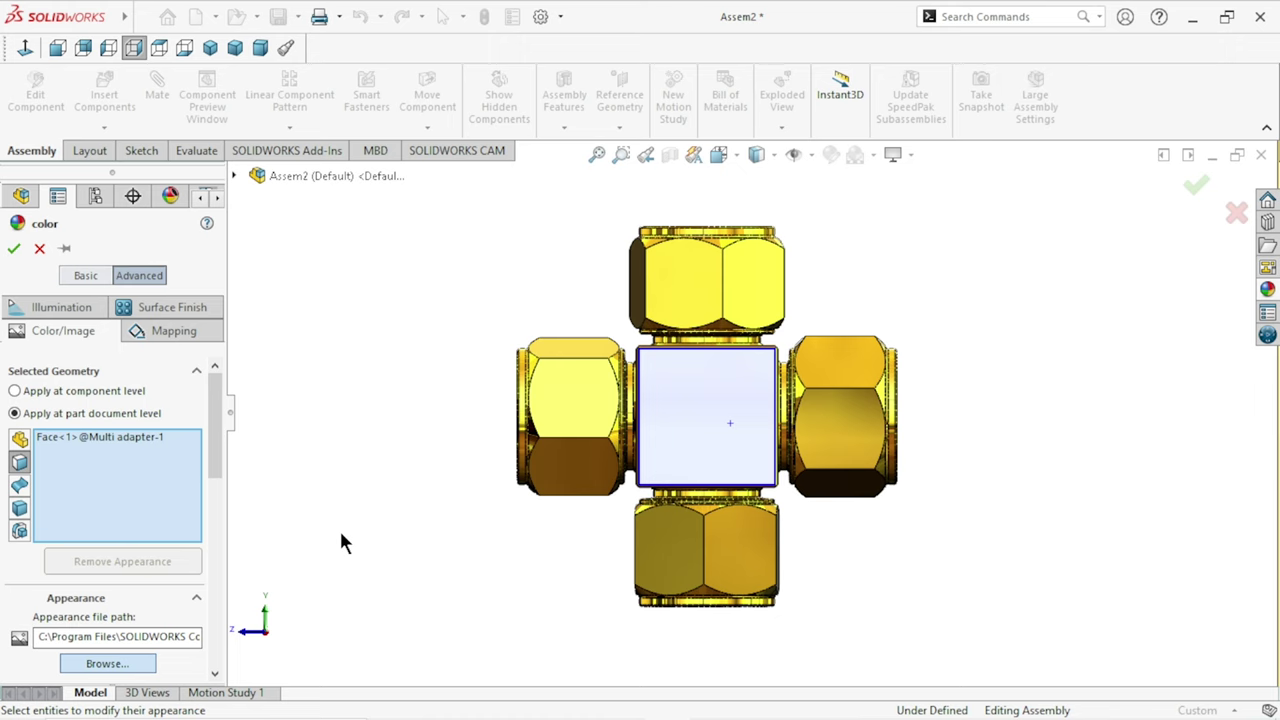
left_click(238, 342)
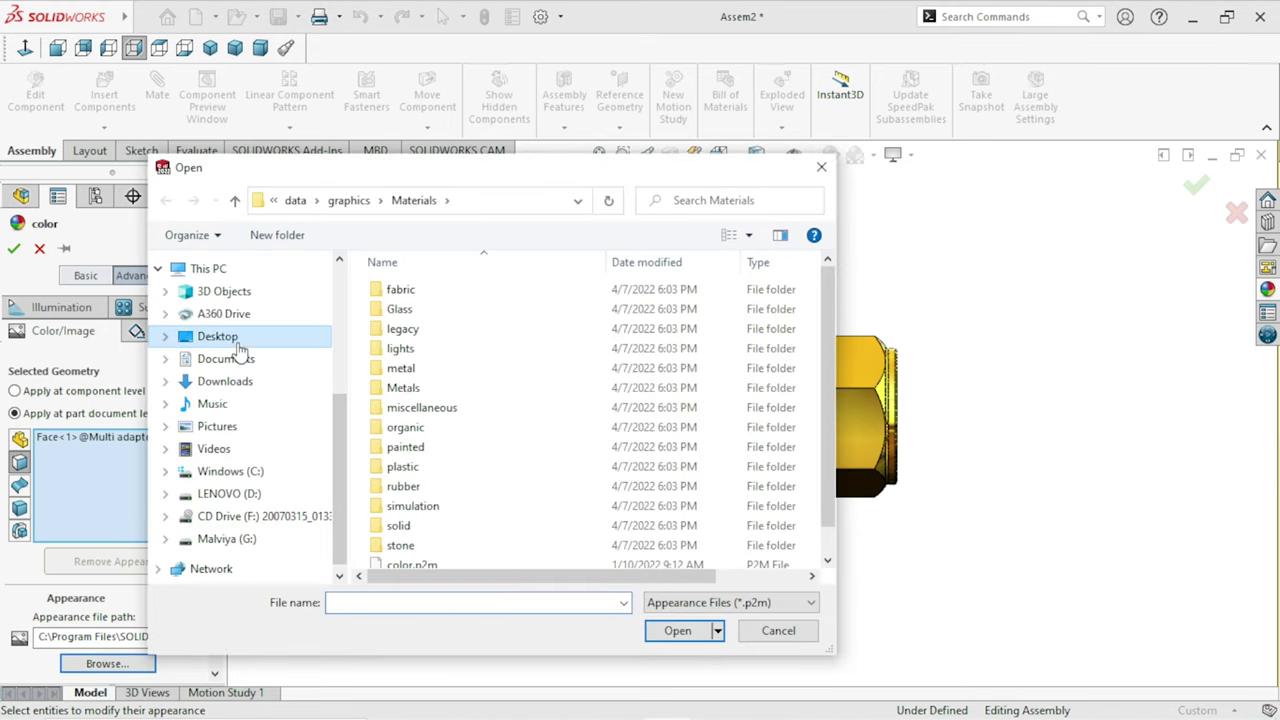
Step: Apply logomcs.p2m from the Desktop, enlarge the logo to fill the face, and save
left_click(628, 472)
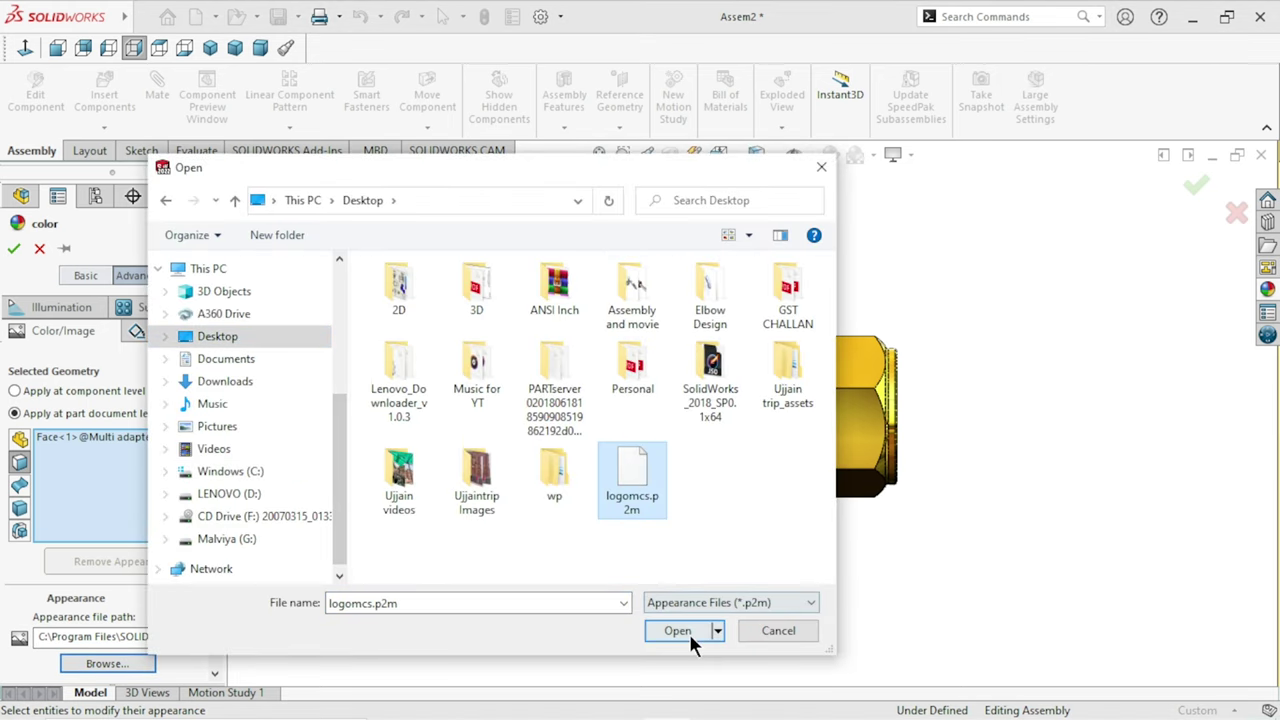
left_click(689, 633)
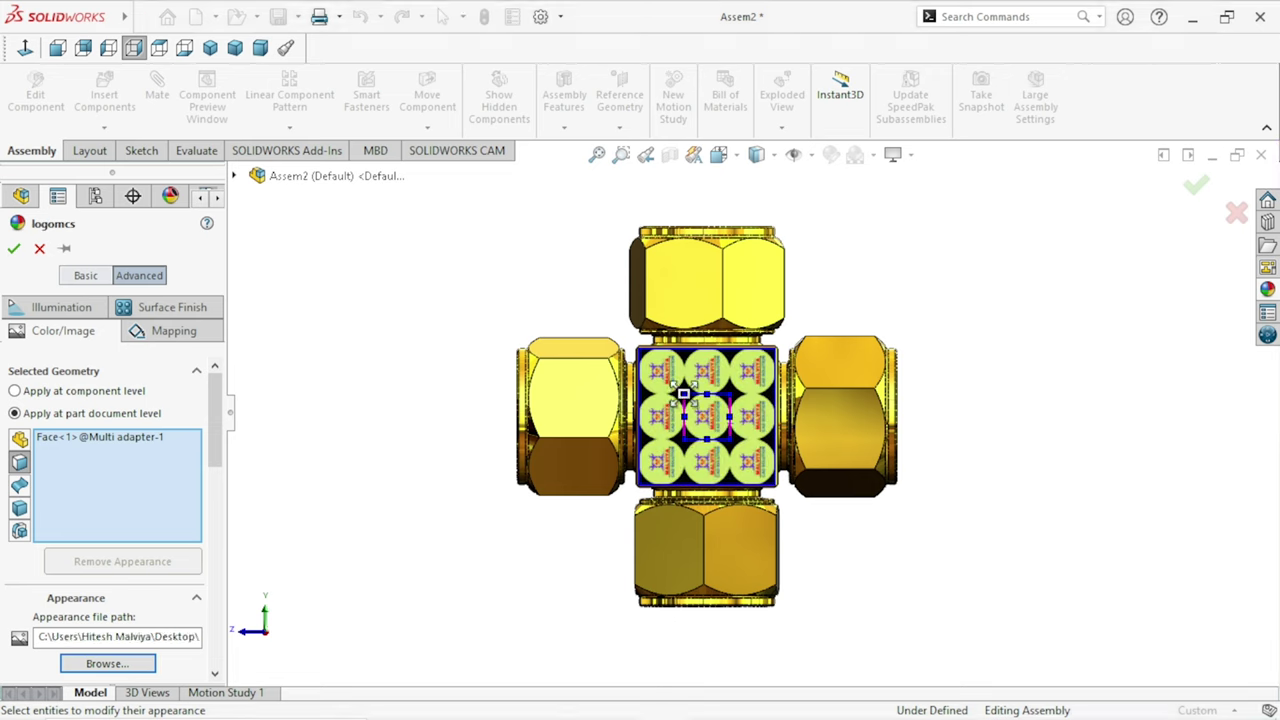
mouse_move(682, 393)
left_mouse_down()
mouse_move(607, 318)
mouse_move(613, 327)
left_mouse_up()
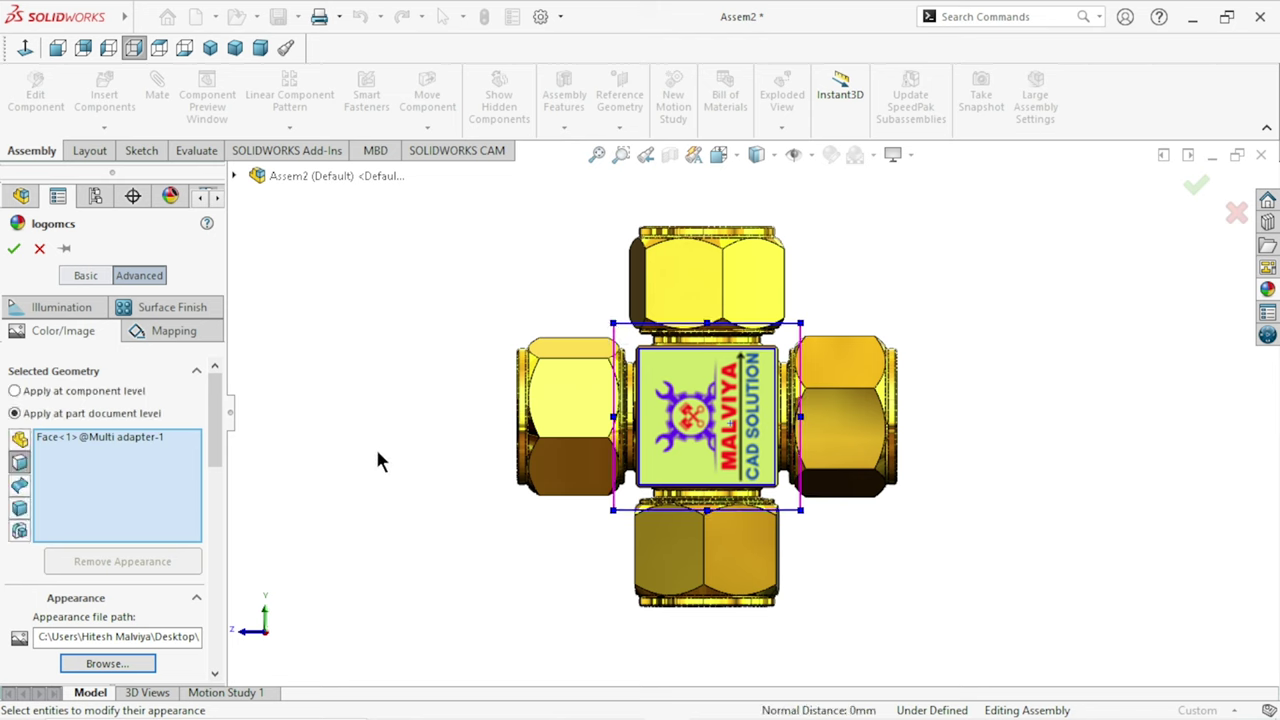
left_click(14, 248)
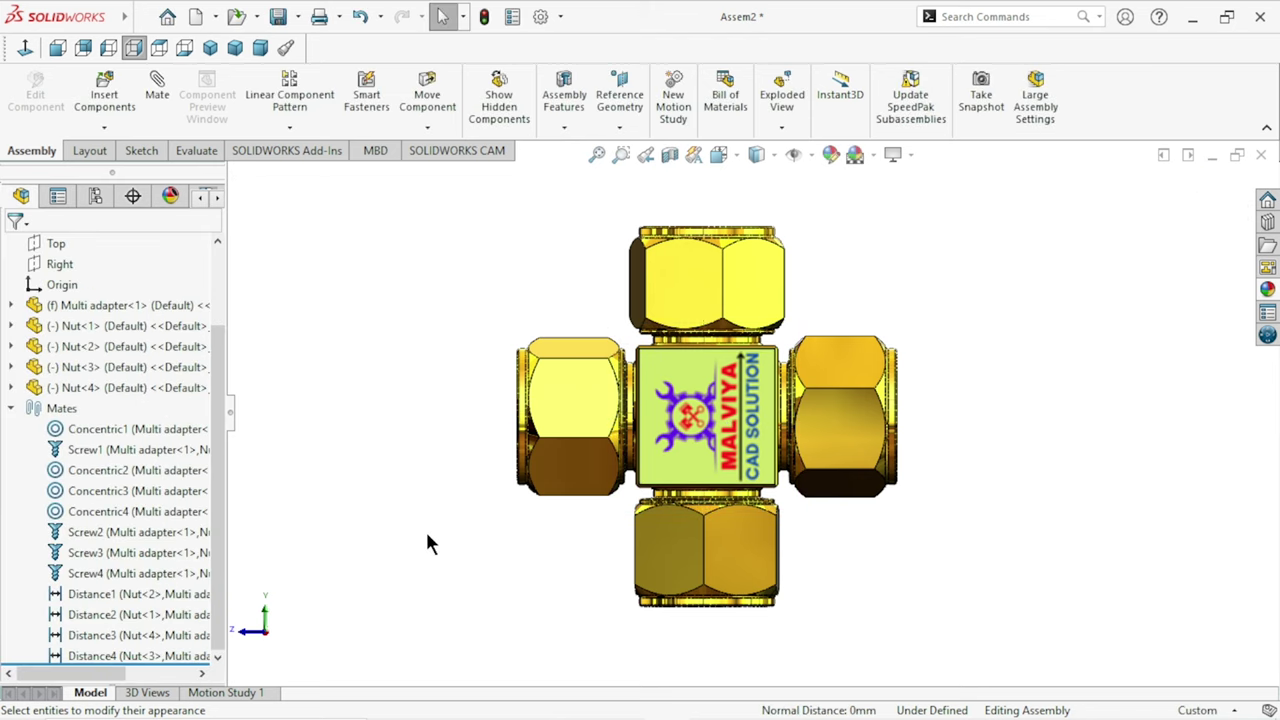
left_click(279, 18)
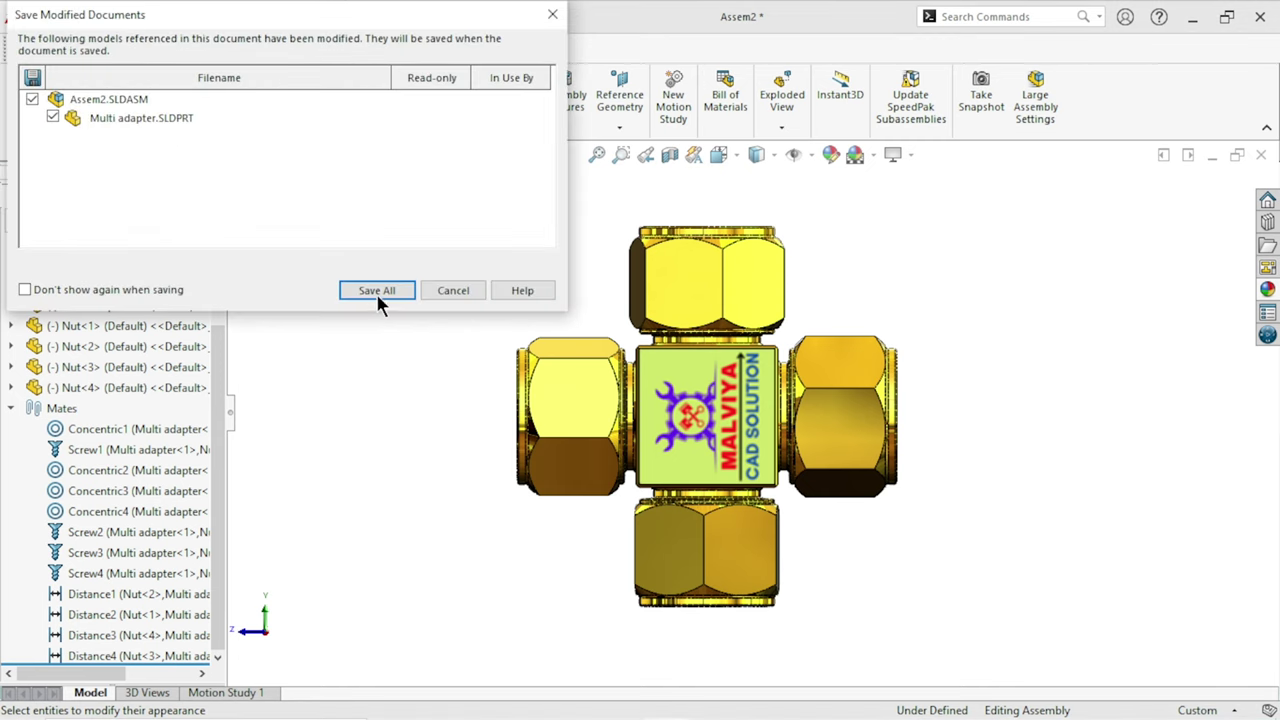
Step: Save All, storing the assembly as Adapter assembly and replacing the existing file
left_click(377, 293)
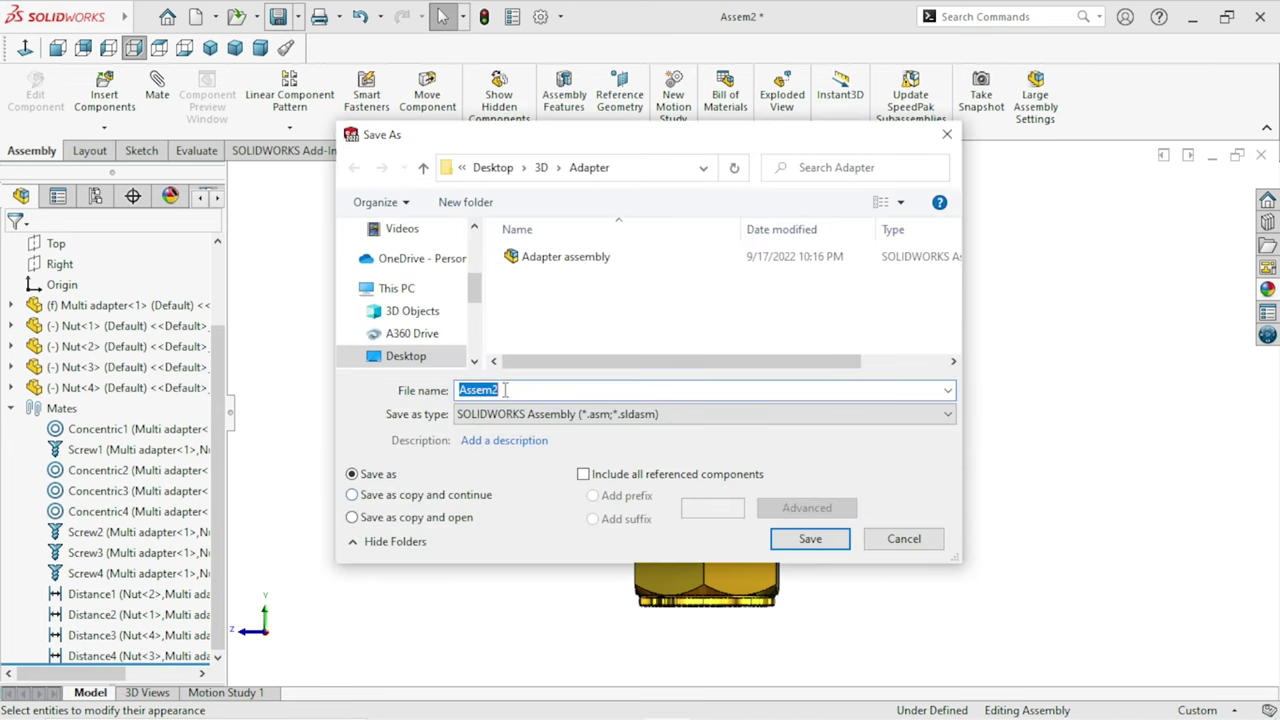
left_click(557, 262)
left_click(785, 548)
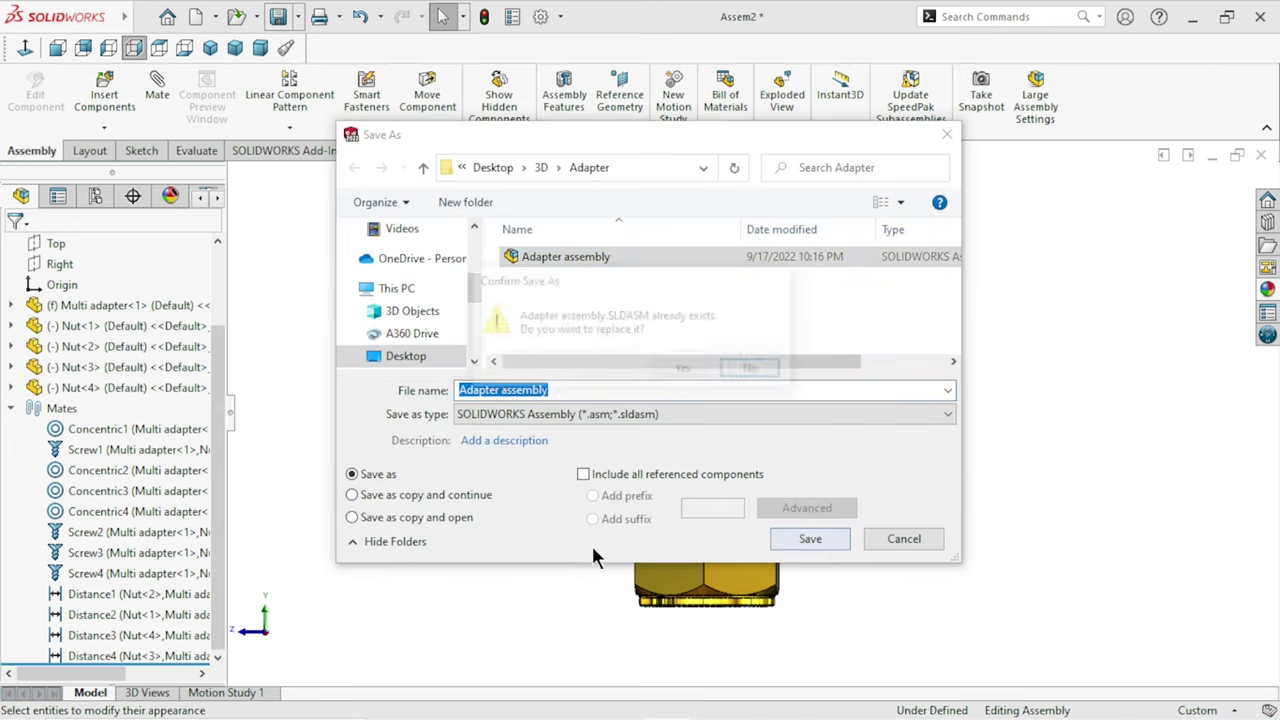
left_click(668, 371)
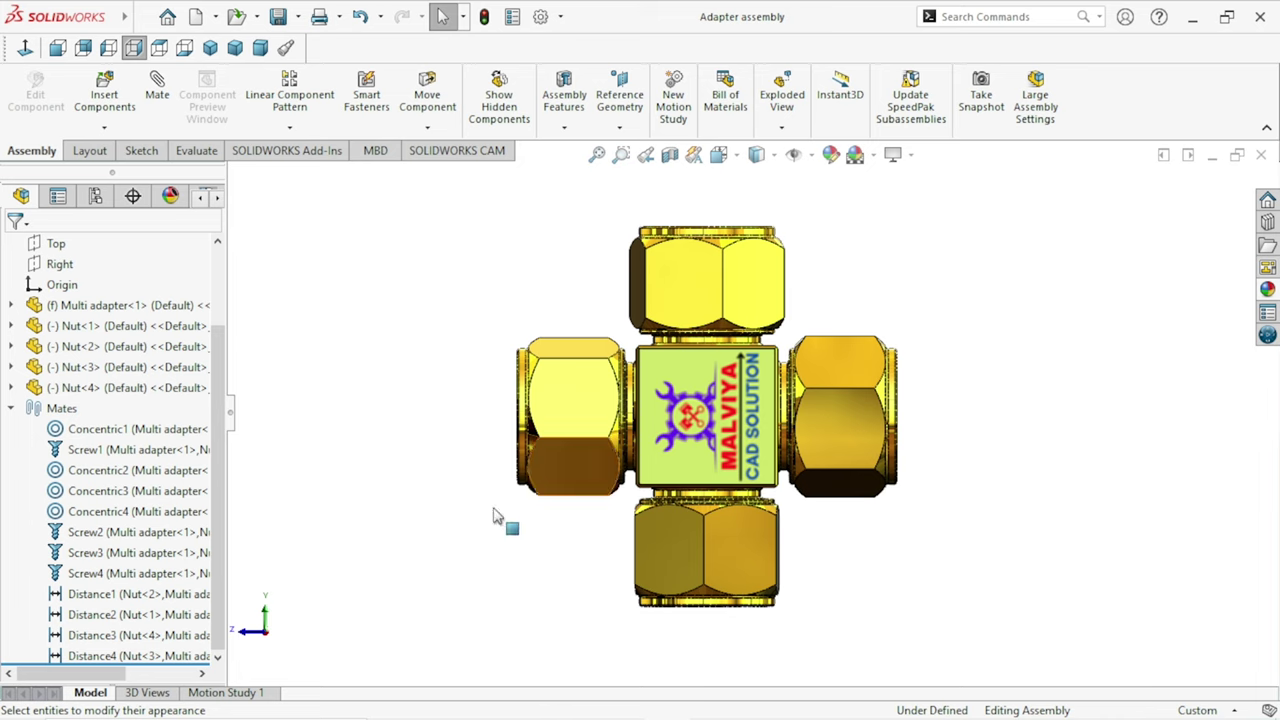
Step: Play Motion Study 1, viewing it isometric then trimetric, and stop playback
left_click(225, 692)
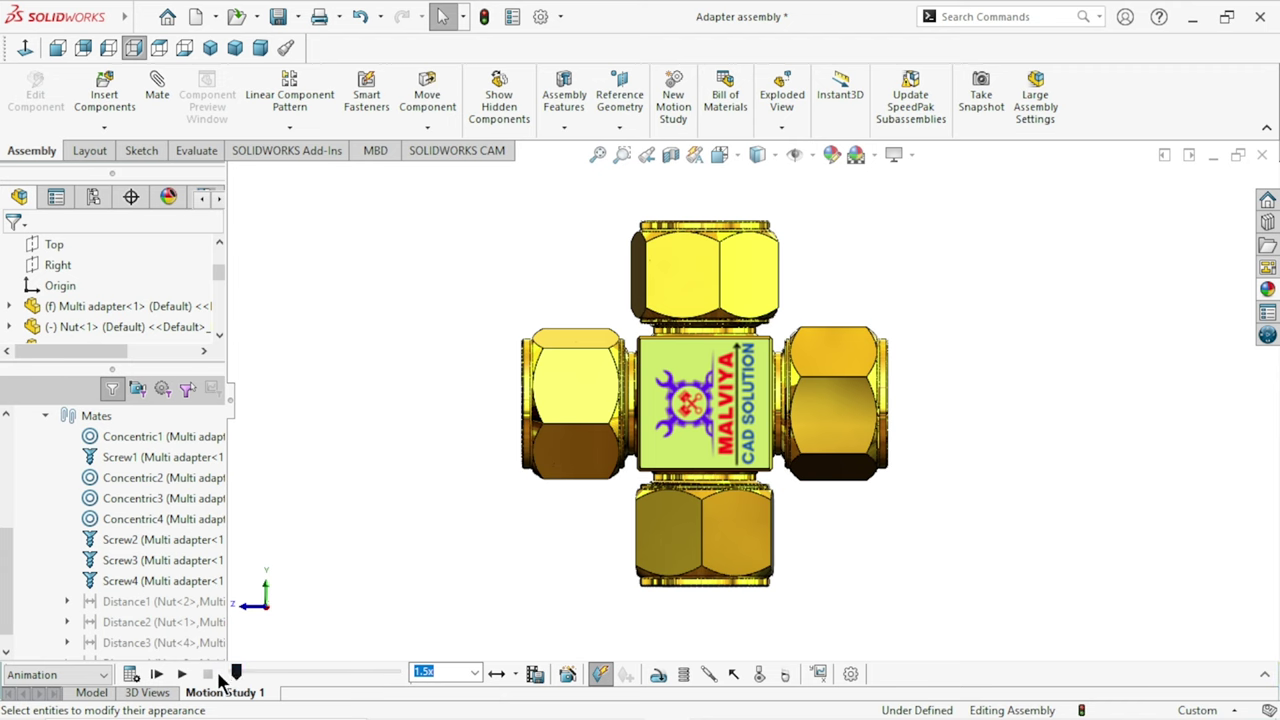
left_click(183, 675)
left_click(181, 675)
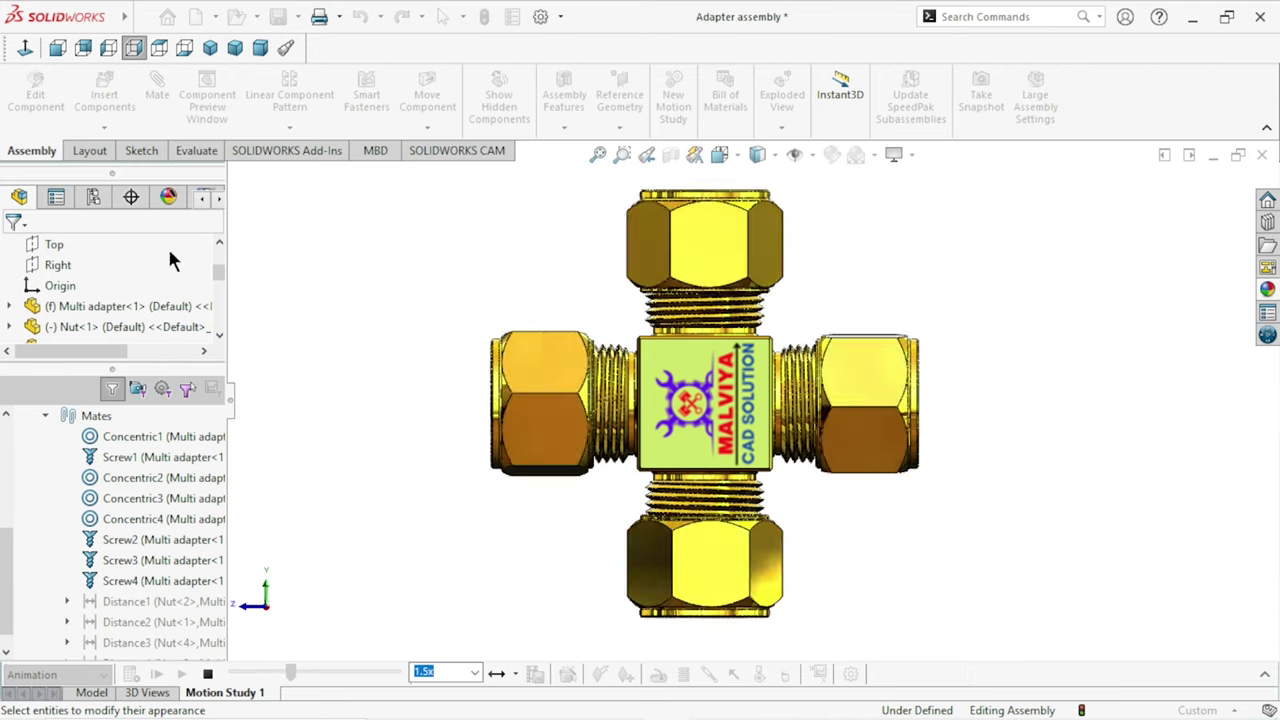
left_click(206, 49)
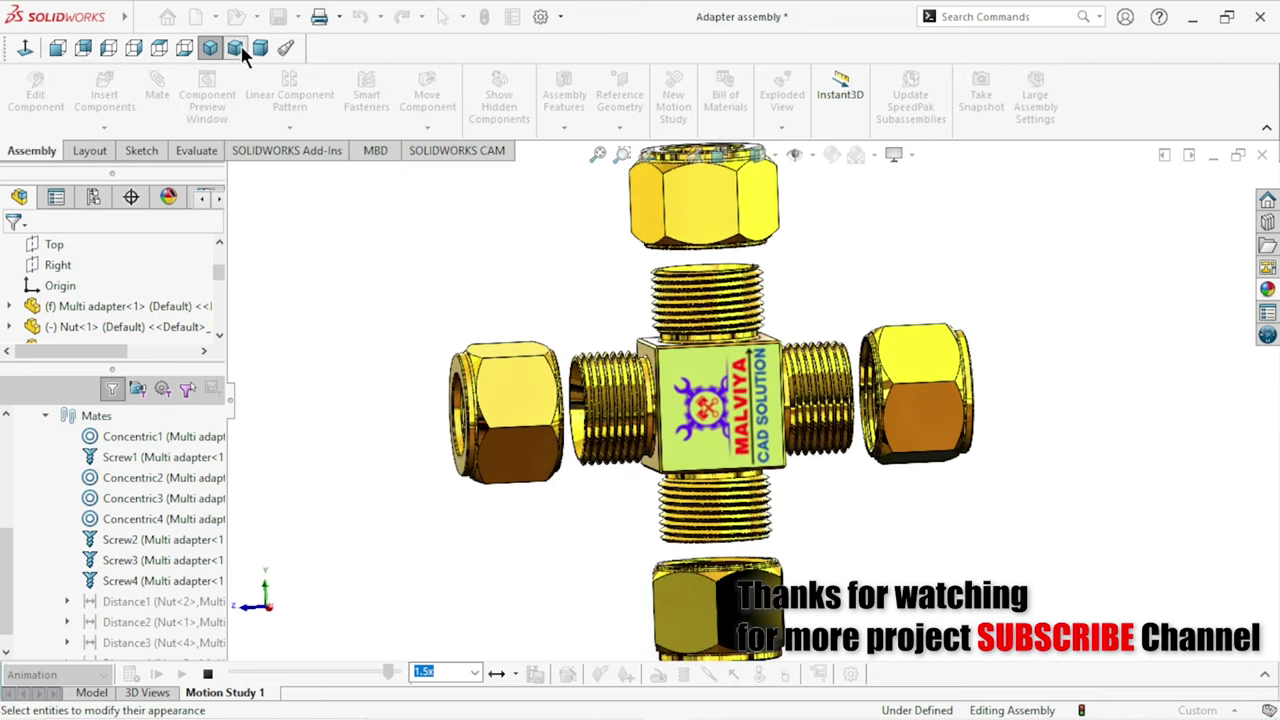
left_click(237, 49)
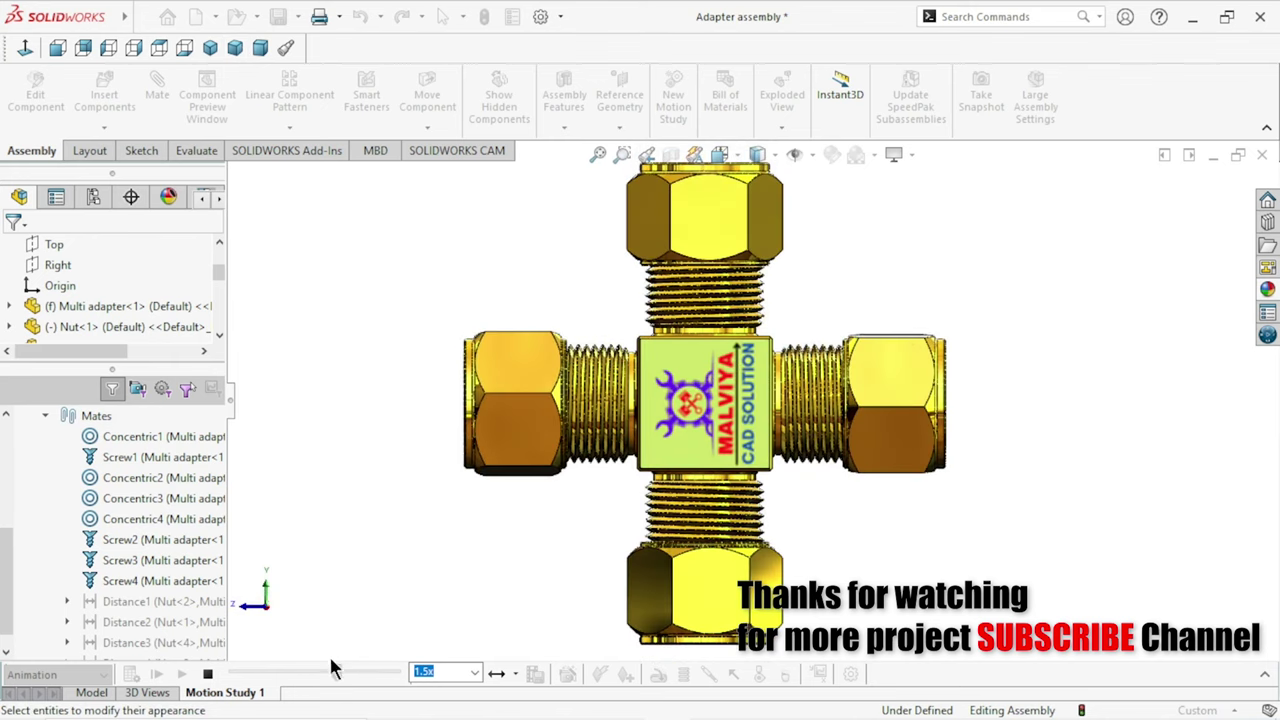
left_click(329, 674)
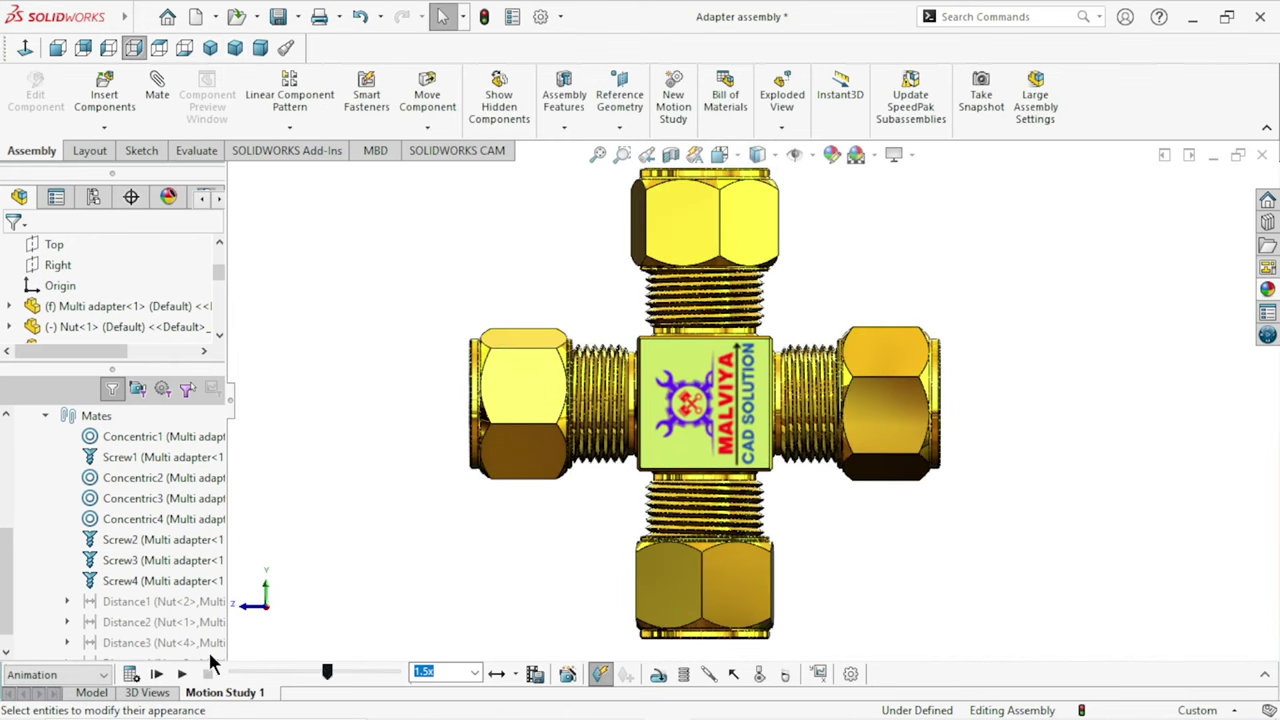
Step: Replay the animation in dimetric and top views, stop, then orbit from isometric to face the logo
left_click(182, 673)
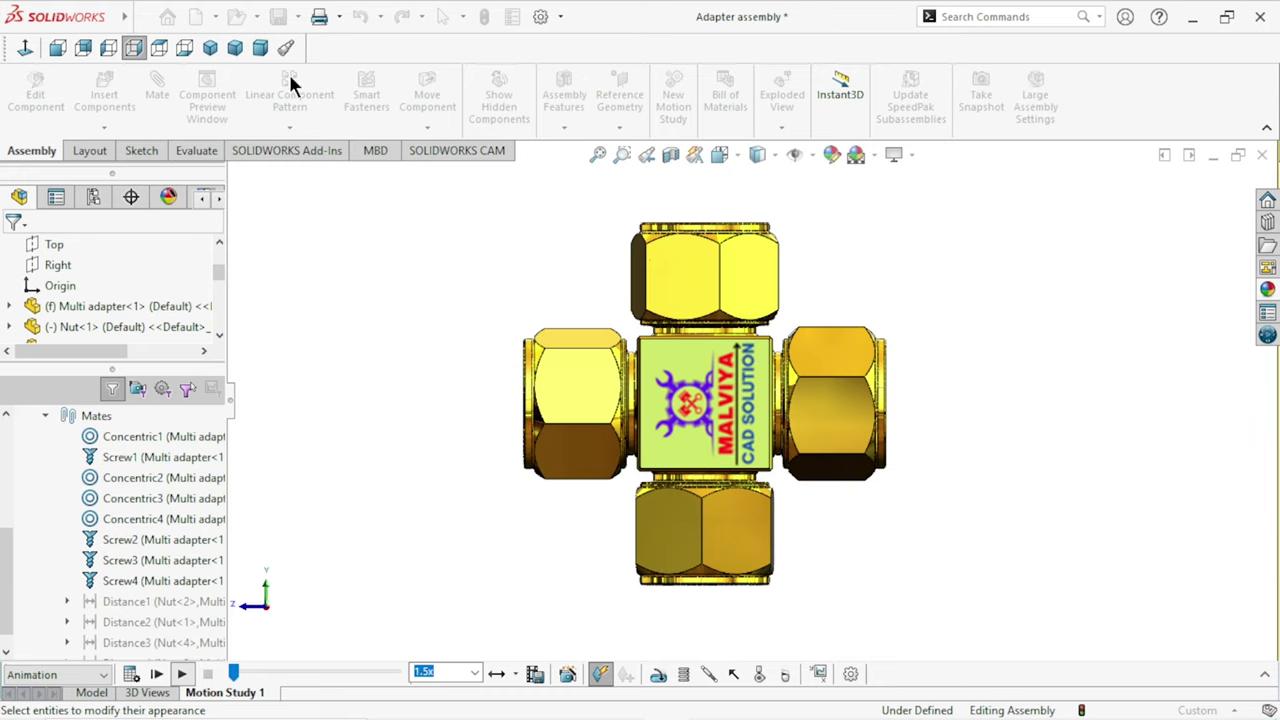
left_click(260, 48)
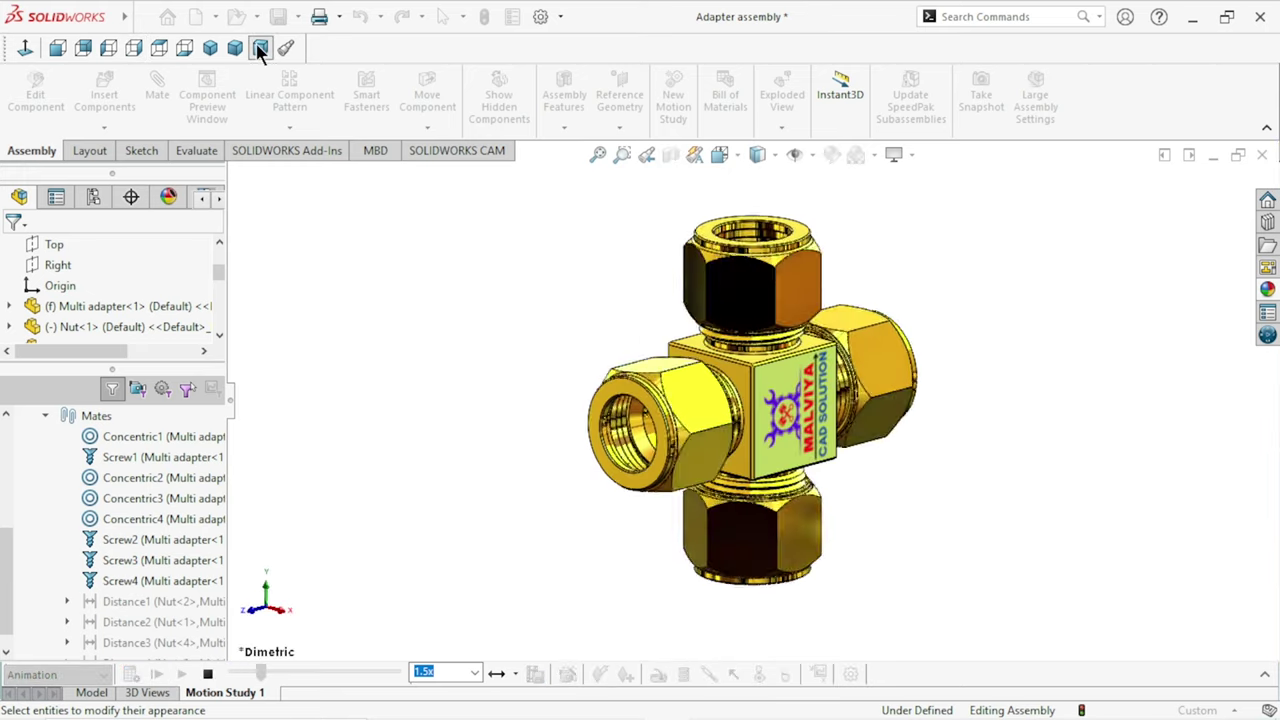
left_click(165, 47)
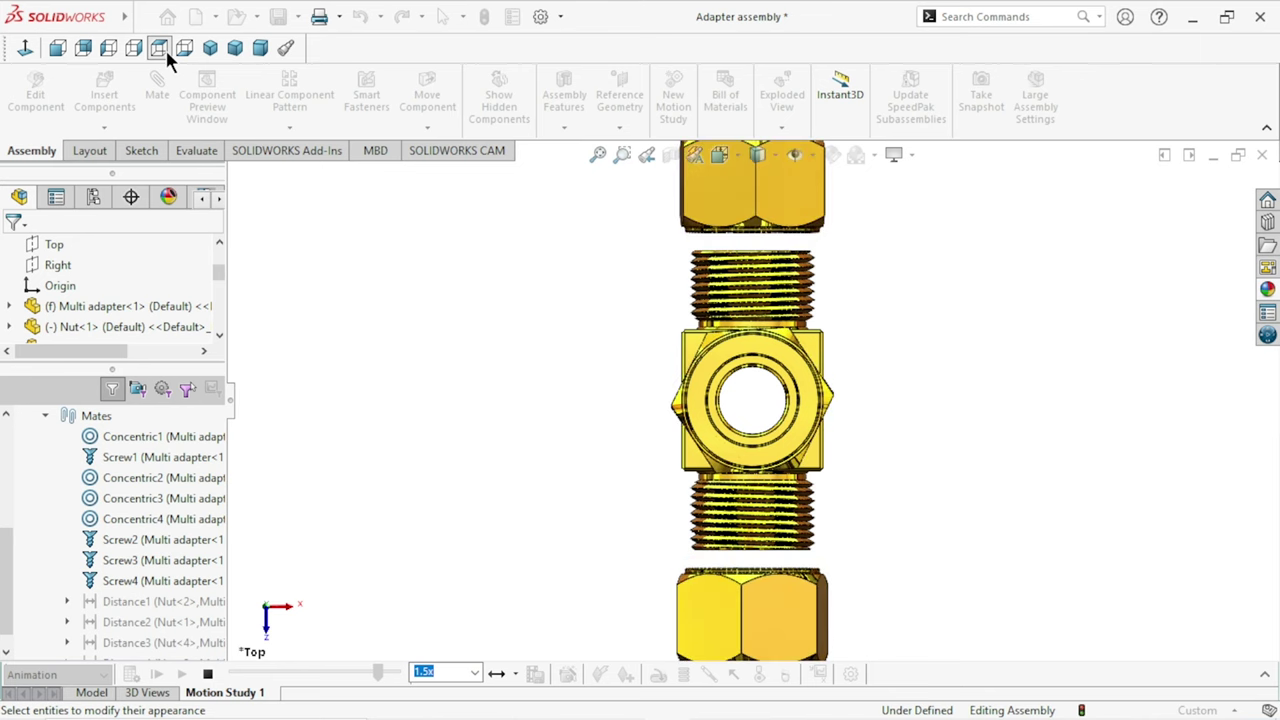
left_click(207, 677)
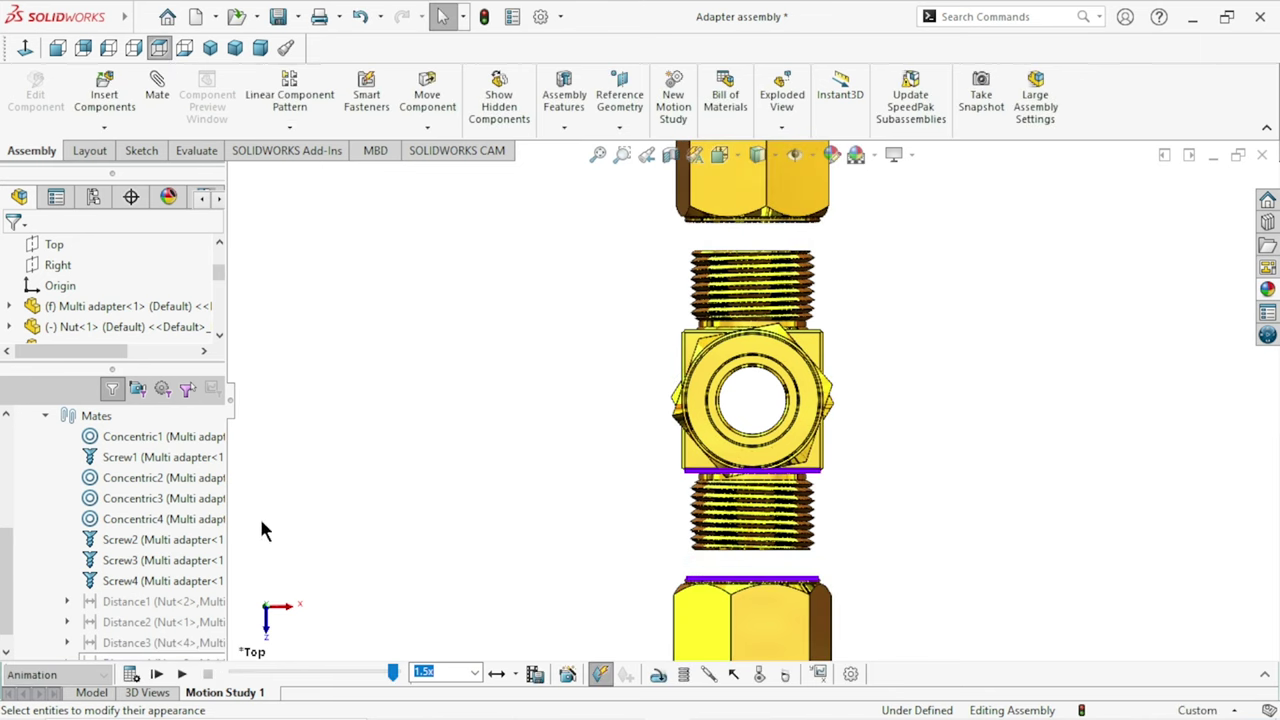
left_click(212, 48)
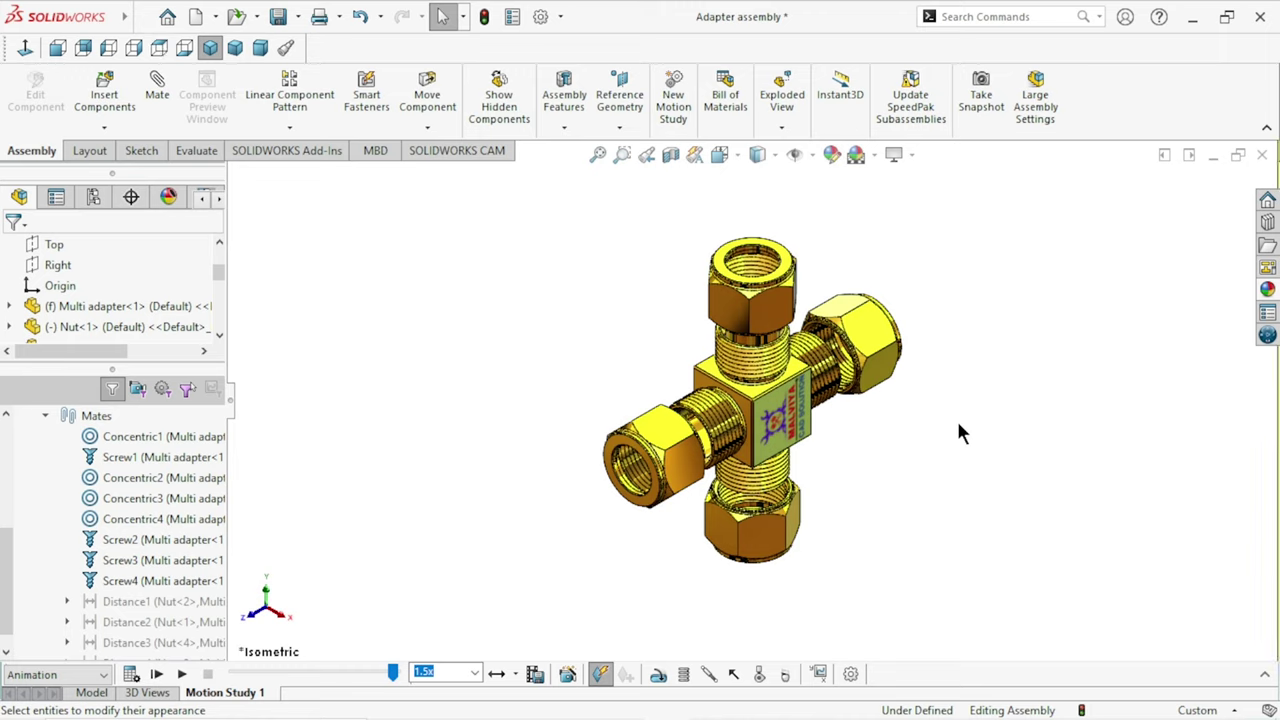
mouse_move(940, 414)
middle_mouse_down()
mouse_move(835, 425)
mouse_move(925, 375)
mouse_move(875, 410)
middle_mouse_up()
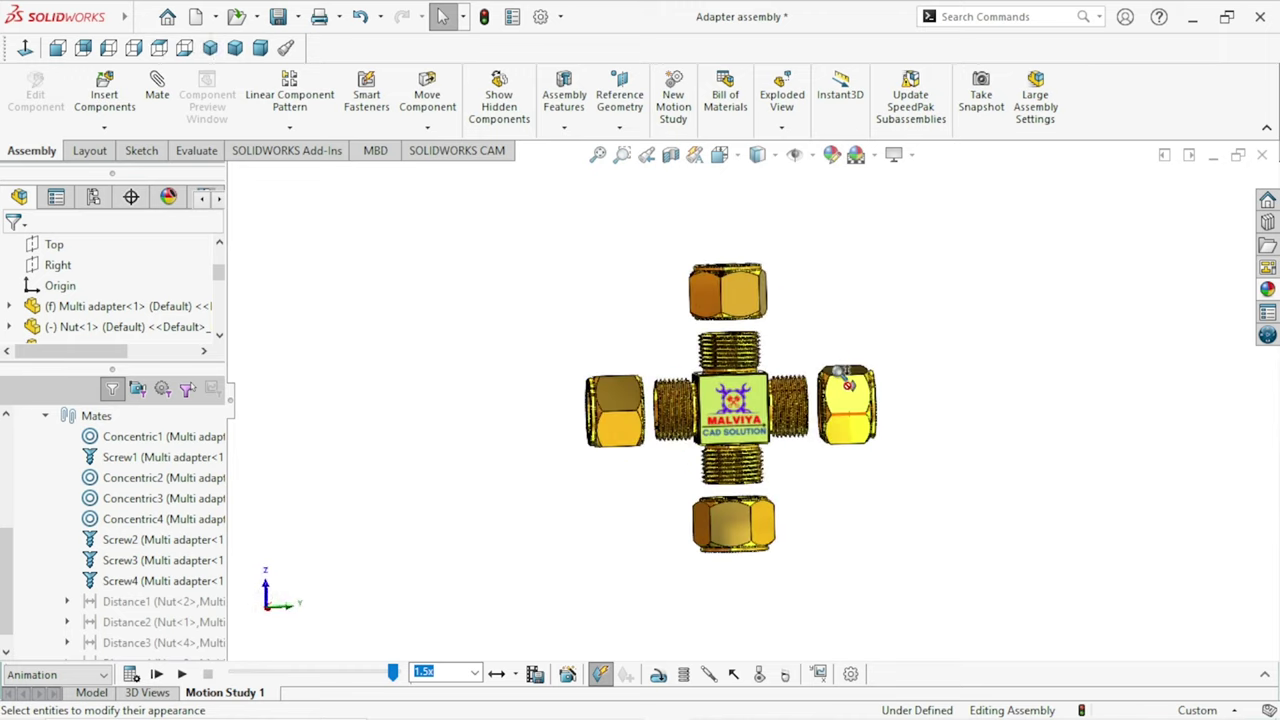